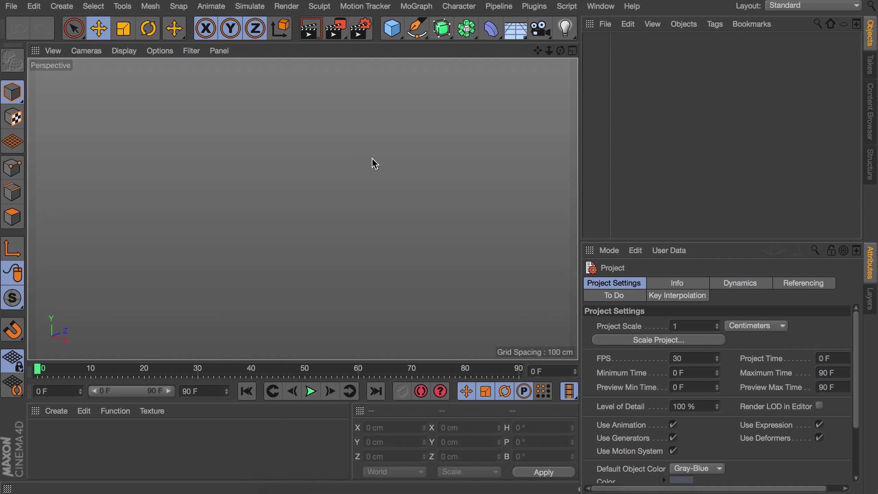
Load the 40BFBB5D…963317.jpg phone blueprint as the Front viewport's background image and set its transparency to 51%
{"action": "middle_click", "coordinate": [239, 104]}
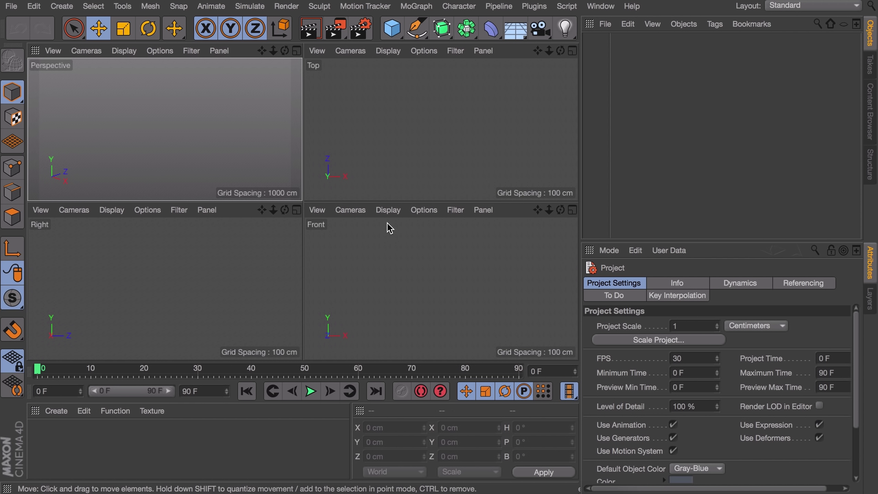
{"action": "left_click", "coordinate": [421, 210]}
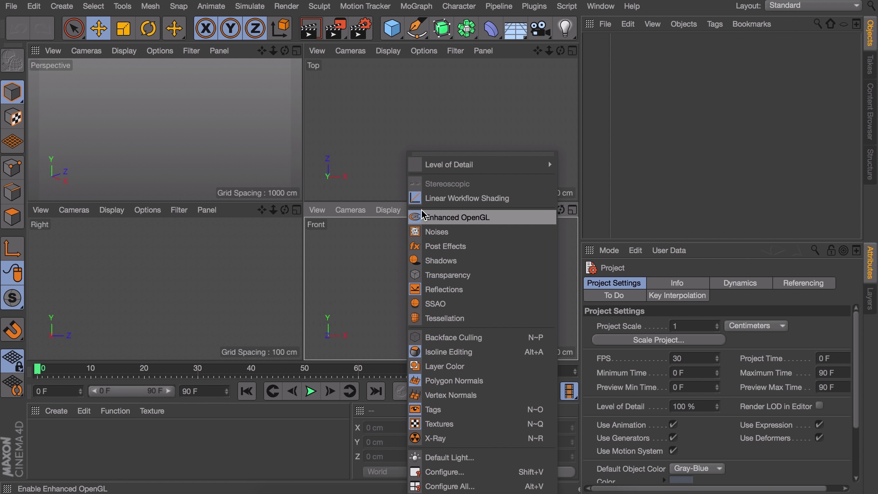
{"action": "left_click", "coordinate": [445, 471]}
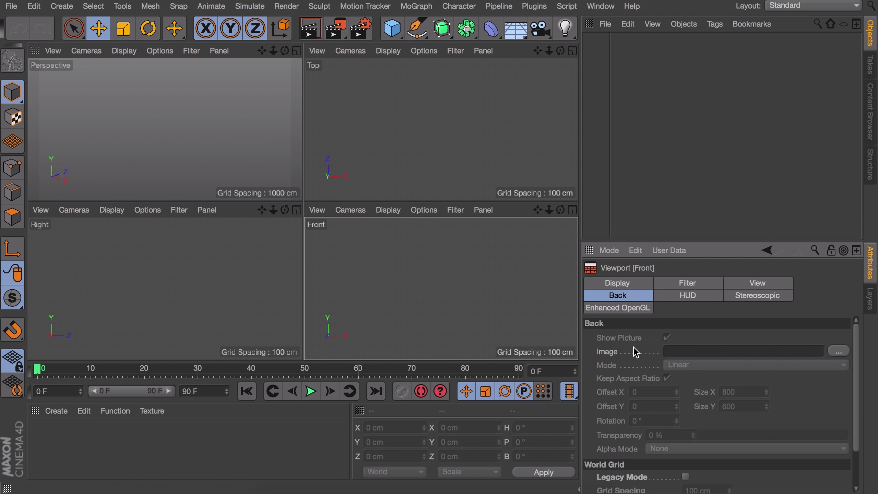
{"action": "left_click", "coordinate": [840, 348]}
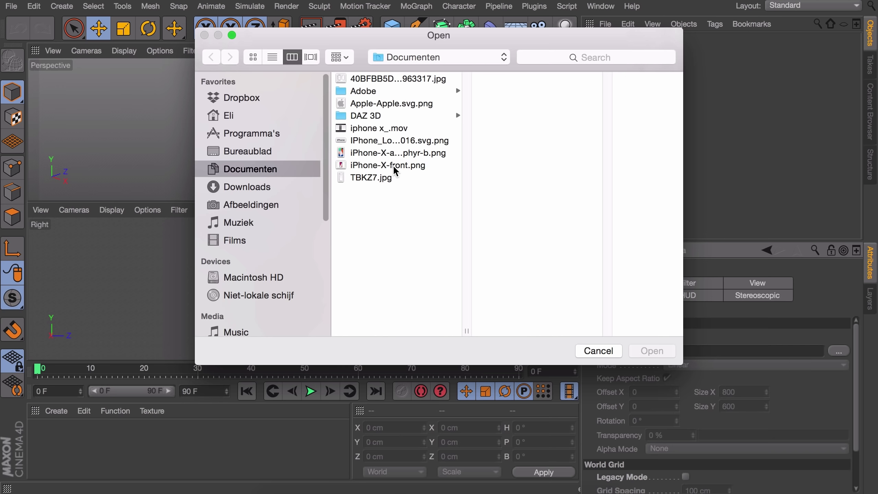
{"action": "double_click", "coordinate": [382, 80]}
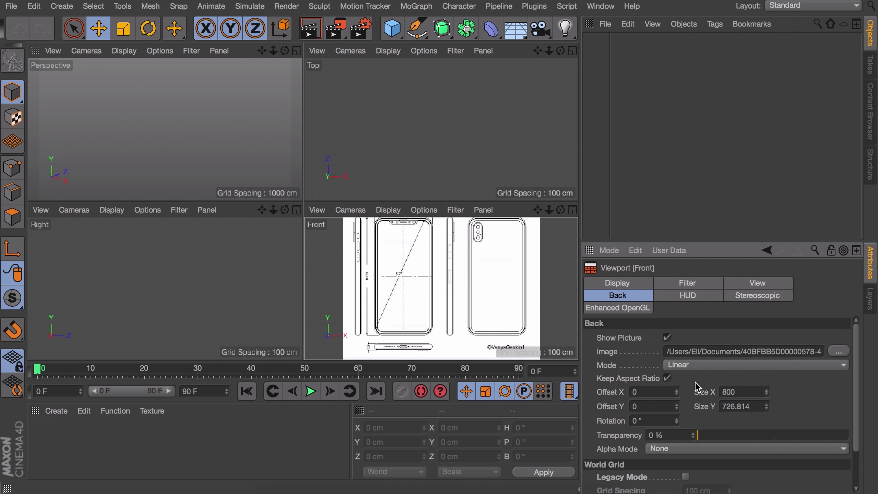
{"action": "left_click", "coordinate": [775, 434]}
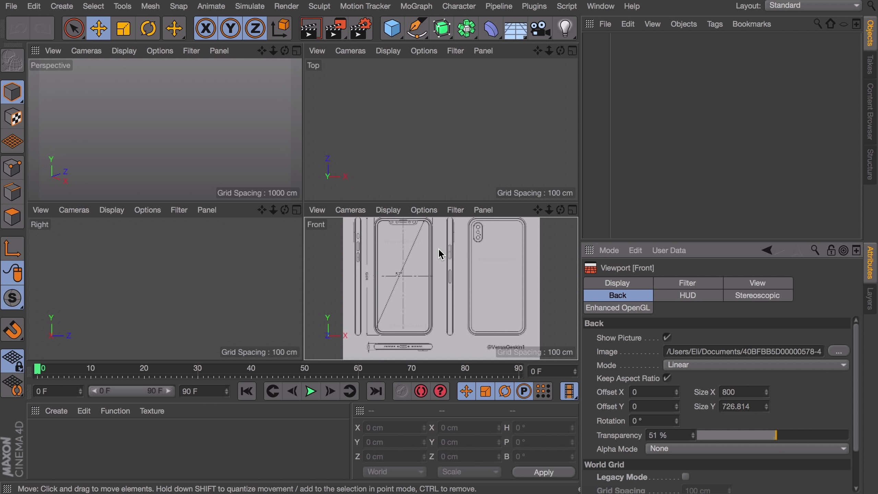
Load the same phone blueprint as the Right viewport's background image with about 50% transparency
{"action": "left_click", "coordinate": [177, 212]}
{"action": "left_click", "coordinate": [147, 210]}
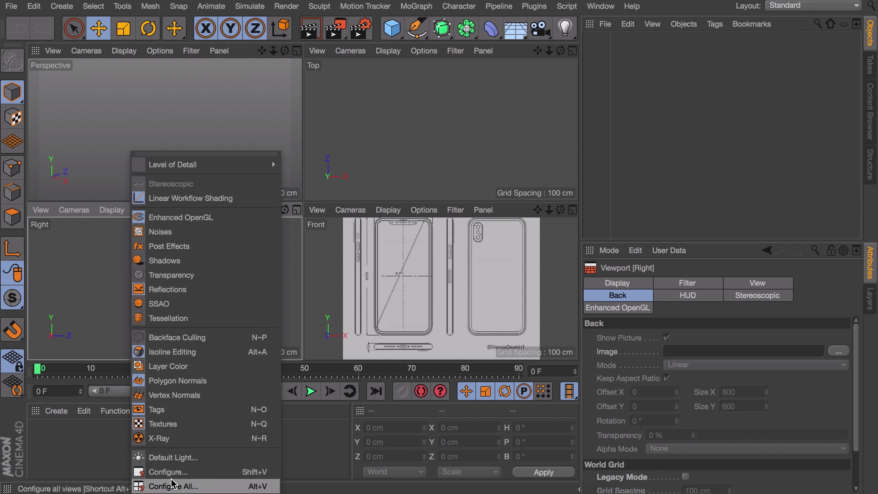
{"action": "left_click", "coordinate": [172, 471]}
{"action": "left_click", "coordinate": [838, 351]}
{"action": "double_click", "coordinate": [398, 81]}
{"action": "left_click", "coordinate": [775, 434]}
Load the same phone blueprint as the Top viewport's background image and set its transparency to 50%
{"action": "left_click", "coordinate": [424, 51]}
{"action": "left_click", "coordinate": [448, 312]}
{"action": "left_click", "coordinate": [838, 352]}
{"action": "double_click", "coordinate": [394, 79]}
{"action": "left_click", "coordinate": [775, 434]}
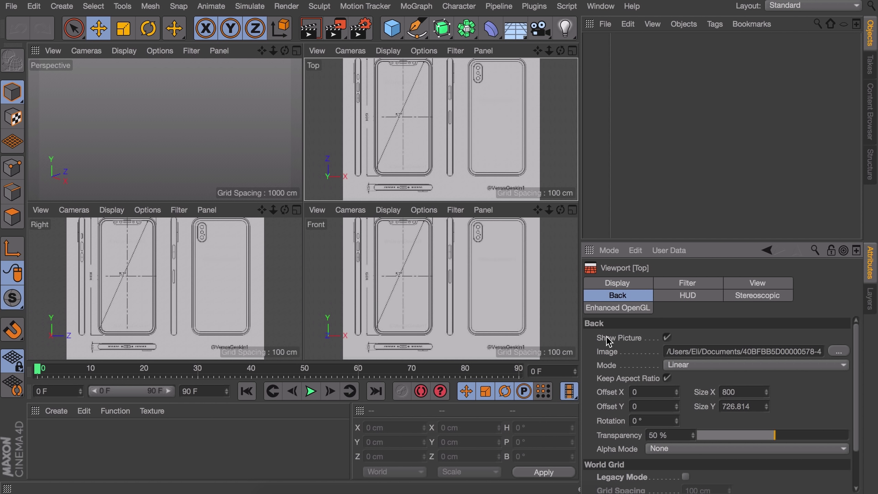
Add a Rectangle spline while working in the full-size Front view
{"action": "middle_click", "coordinate": [454, 270]}
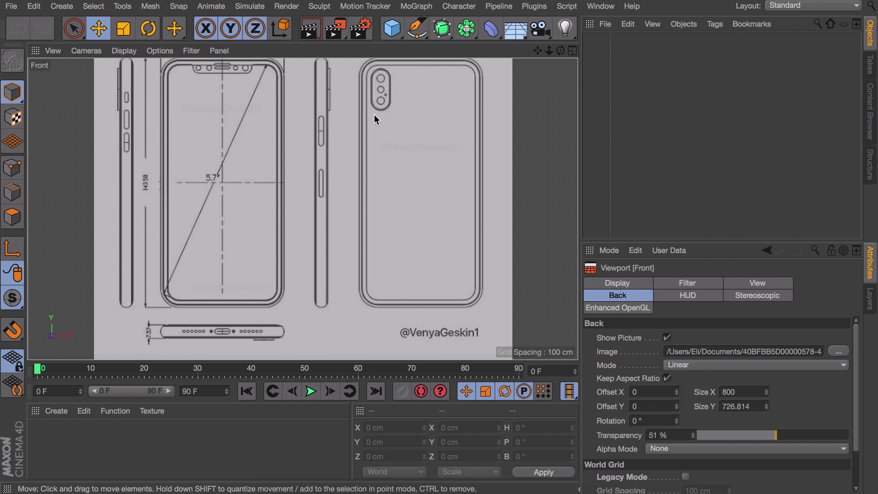
{"action": "left_click", "coordinate": [417, 28]}
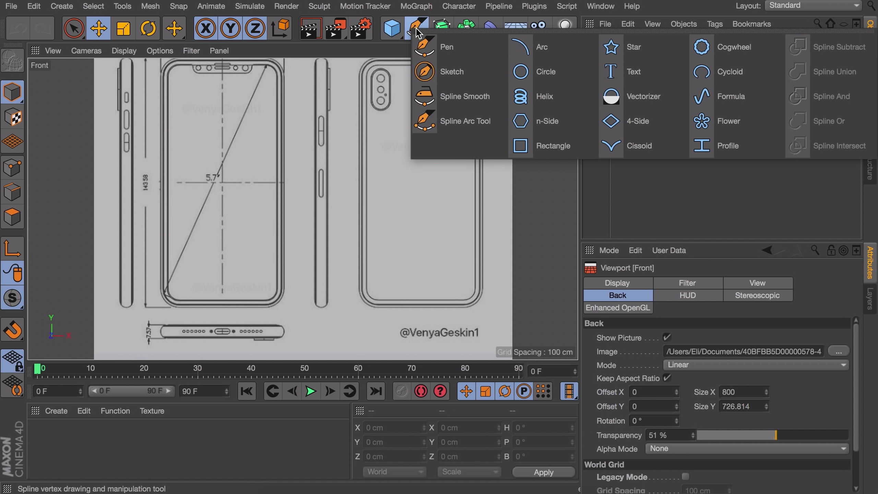
{"action": "left_click", "coordinate": [555, 147]}
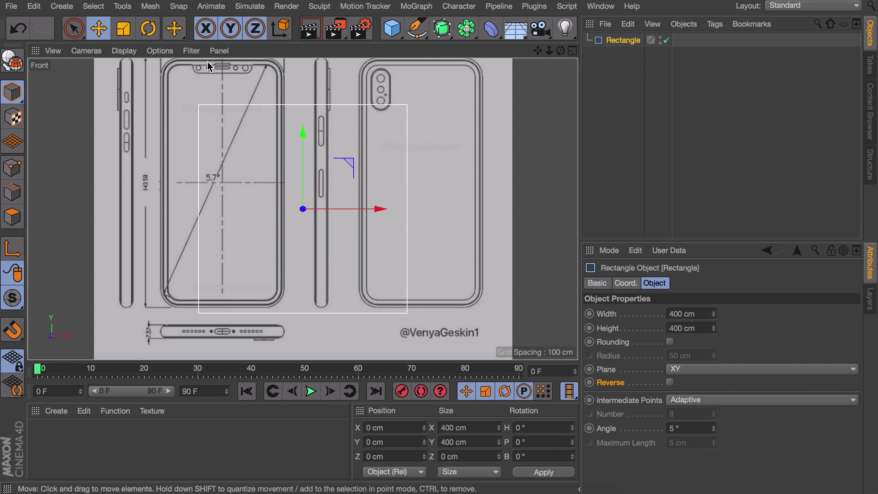
Offset the Front viewport's background image to X 154 and Y -51 so the phone's front drawing is centred on the rectangle
{"action": "left_click", "coordinate": [191, 50]}
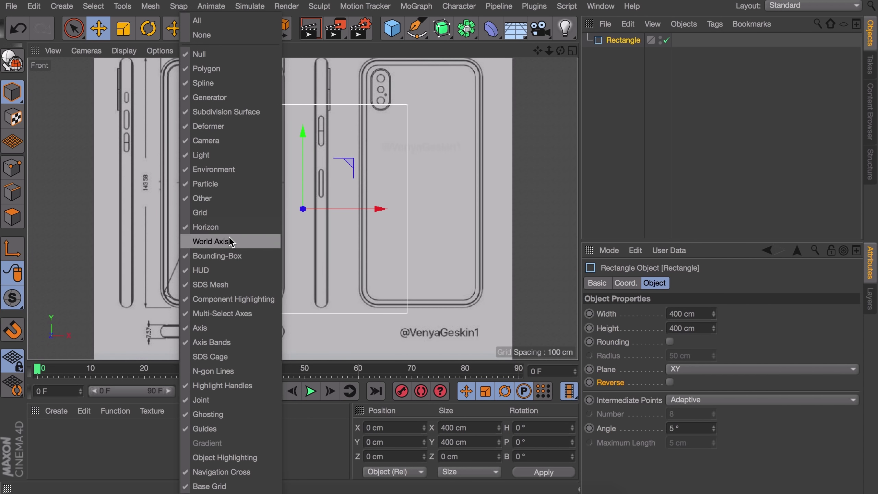
{"action": "mouse_move", "coordinate": [160, 51]}
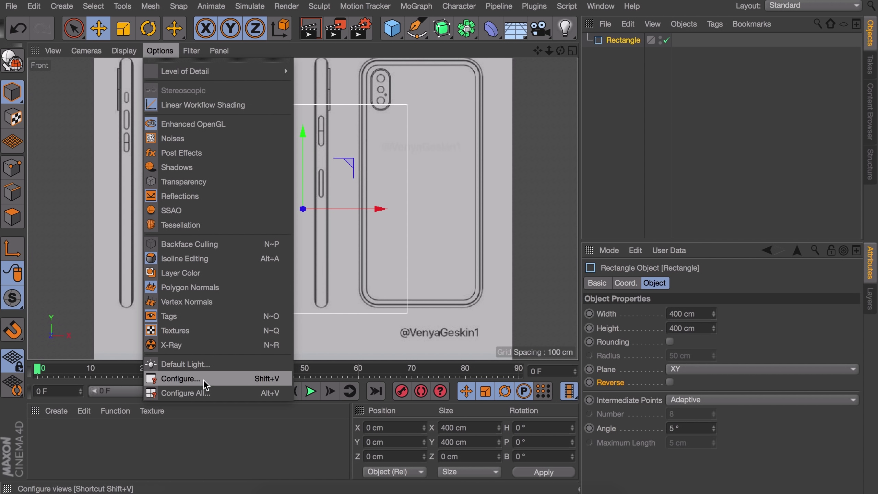
{"action": "left_click", "coordinate": [180, 378]}
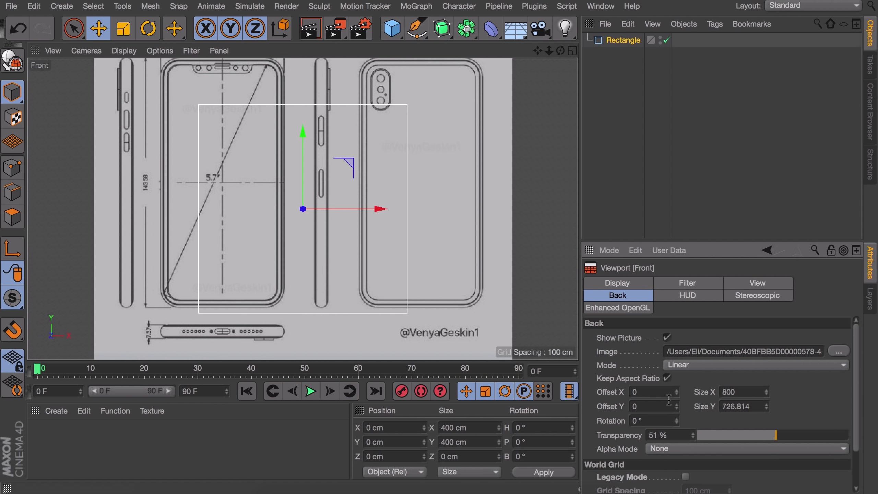
{"action": "left_click_drag", "start_coordinate": [678, 394], "coordinate": [680, 423]}
{"action": "scroll", "coordinate": [443, 177], "scroll_direction": "up", "scroll_amount": 5}
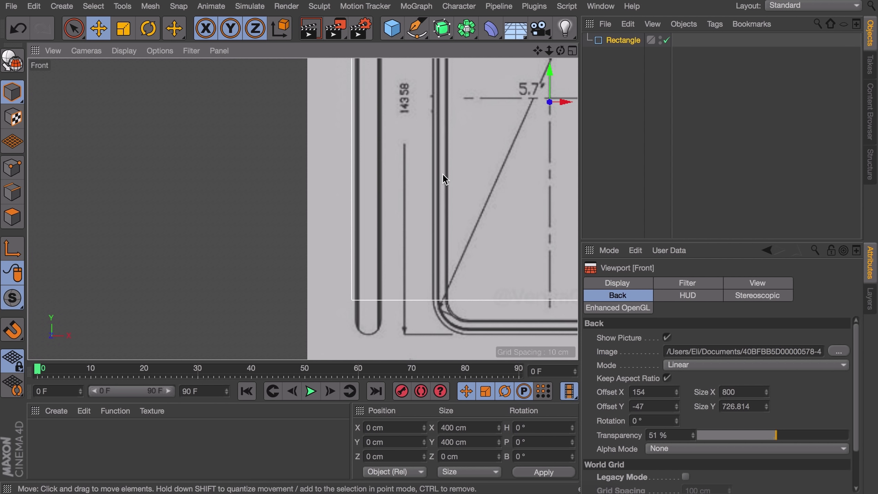
{"action": "middle_click_drag", "start_coordinate": [452, 166], "coordinate": [359, 203], "text": "alt"}
{"action": "scroll", "coordinate": [361, 207], "scroll_direction": "up", "scroll_amount": 3}
{"action": "left_click_drag", "start_coordinate": [678, 407], "coordinate": [678, 408]}
{"action": "scroll", "coordinate": [454, 187], "scroll_direction": "down", "scroll_amount": 6}
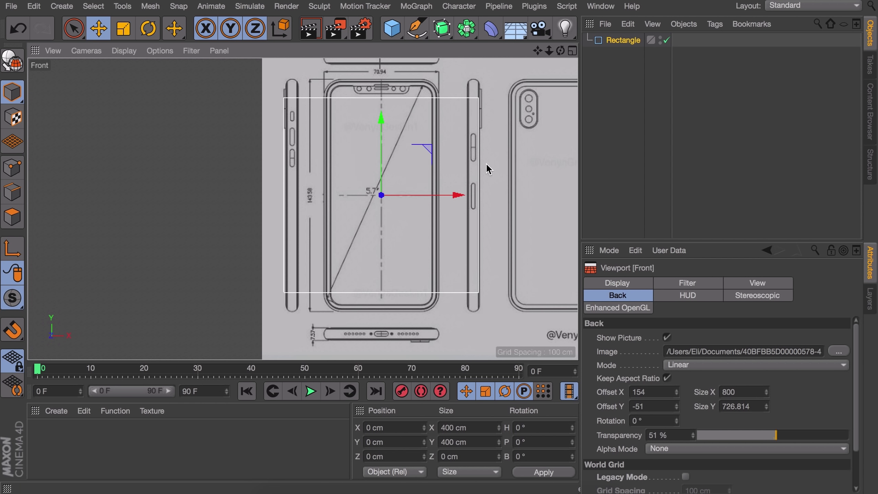
Resize the rectangle spline to 234 cm wide and 476 cm high to match the phone's front outline
{"action": "left_click", "coordinate": [623, 41]}
{"action": "left_click_drag", "start_coordinate": [713, 315], "coordinate": [713, 371]}
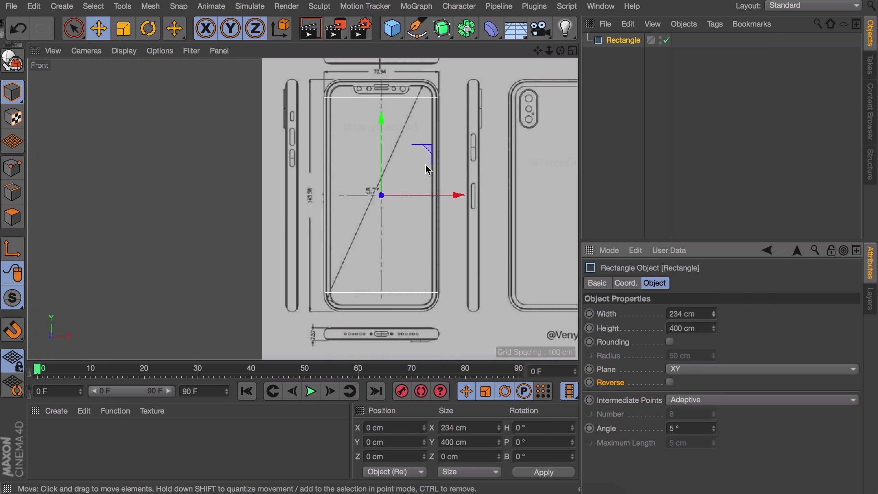
{"action": "scroll", "coordinate": [425, 173], "scroll_direction": "up", "scroll_amount": 5}
{"action": "left_click_drag", "start_coordinate": [713, 327], "coordinate": [713, 300]}
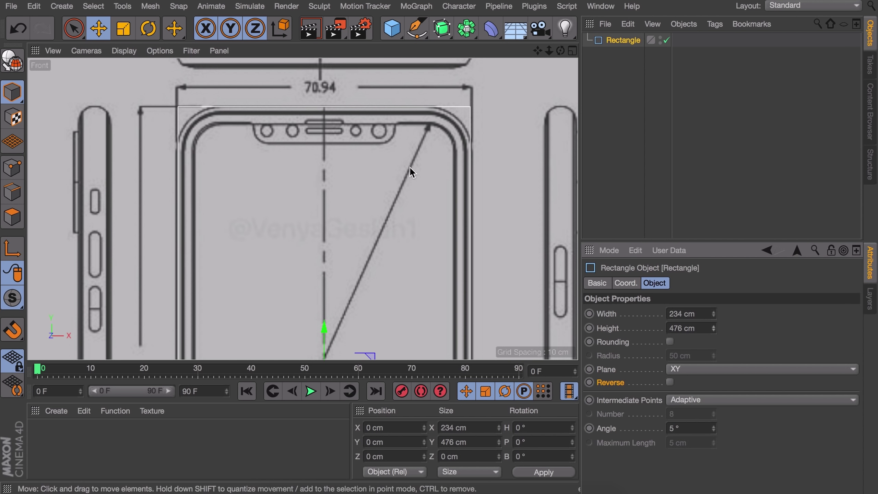
Enable rounding on the rectangle spline and set its corner radius to 35 cm to follow the blueprint's corner
{"action": "scroll", "coordinate": [185, 135], "scroll_direction": "up", "scroll_amount": 4}
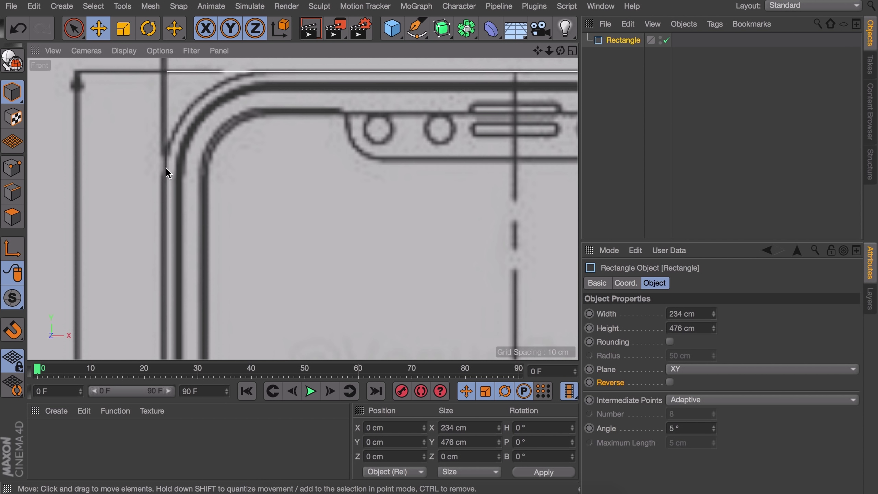
{"action": "left_click", "coordinate": [670, 343]}
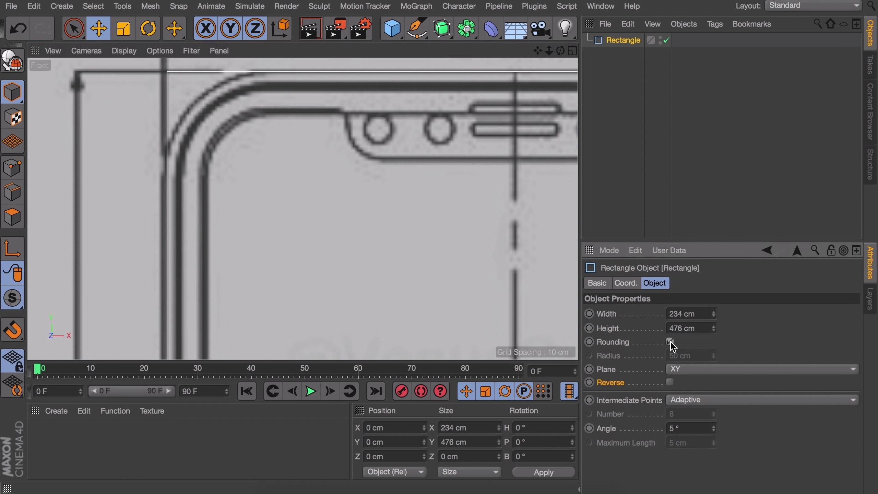
{"action": "left_click_drag", "start_coordinate": [713, 355], "coordinate": [713, 361]}
{"action": "left_click", "coordinate": [714, 353]}
{"action": "left_click", "coordinate": [714, 352]}
{"action": "left_click", "coordinate": [715, 358]}
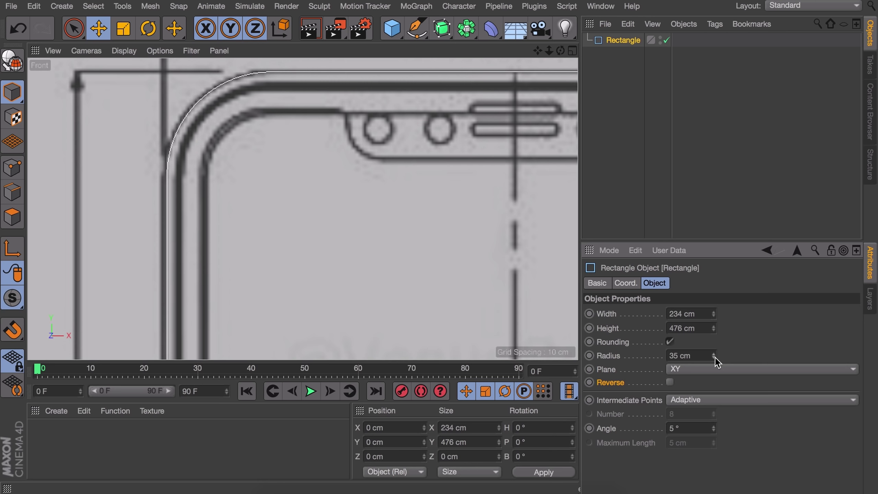
Add an Extrude generator in the Perspective view and make the rectangle spline its child
{"action": "key", "text": "h"}
{"action": "middle_click", "coordinate": [282, 194]}
{"action": "middle_click", "coordinate": [282, 194]}
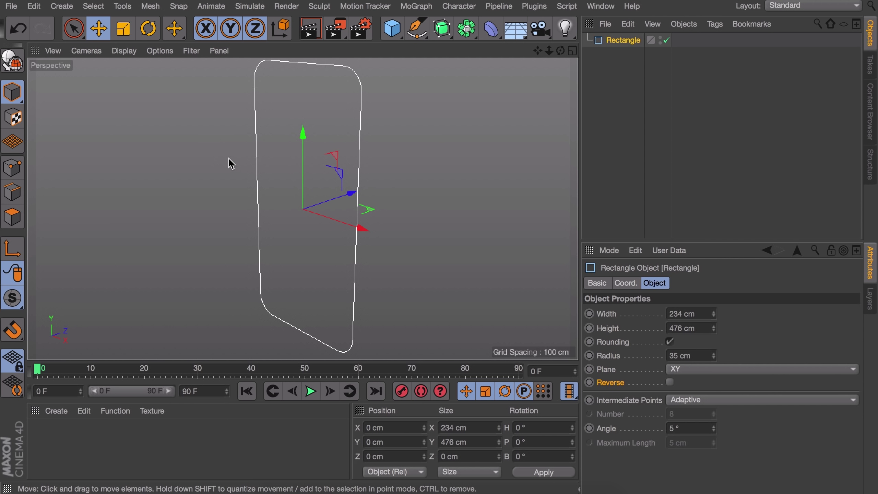
{"action": "left_click", "coordinate": [437, 34]}
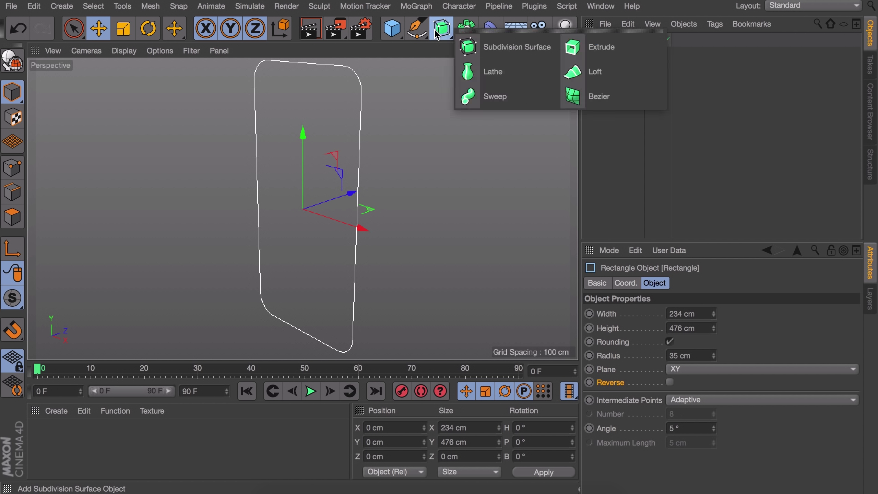
{"action": "left_click", "coordinate": [620, 52]}
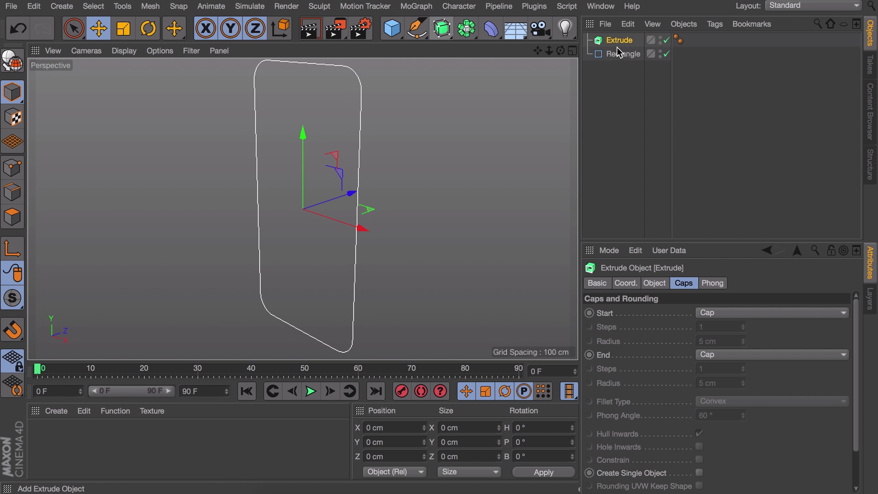
{"action": "left_click_drag", "start_coordinate": [627, 55], "coordinate": [626, 40]}
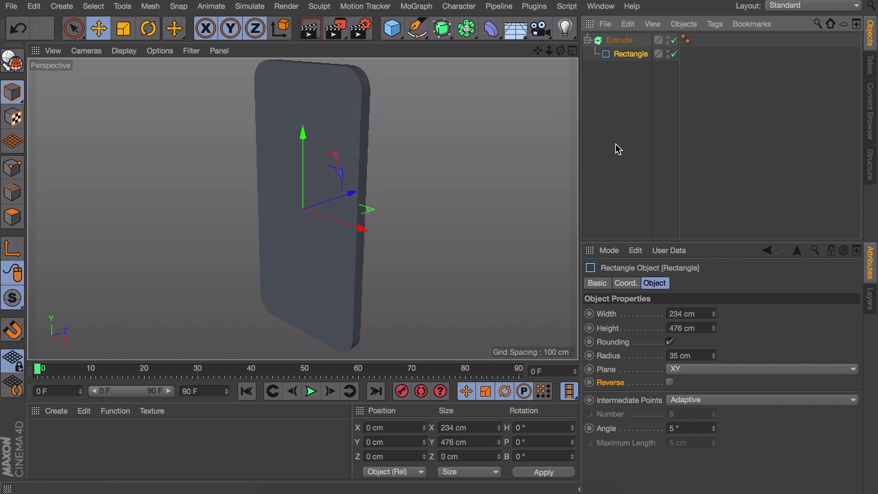
Set both the start and end caps of the Extrude object to Fillet Cap
{"action": "left_click", "coordinate": [626, 42]}
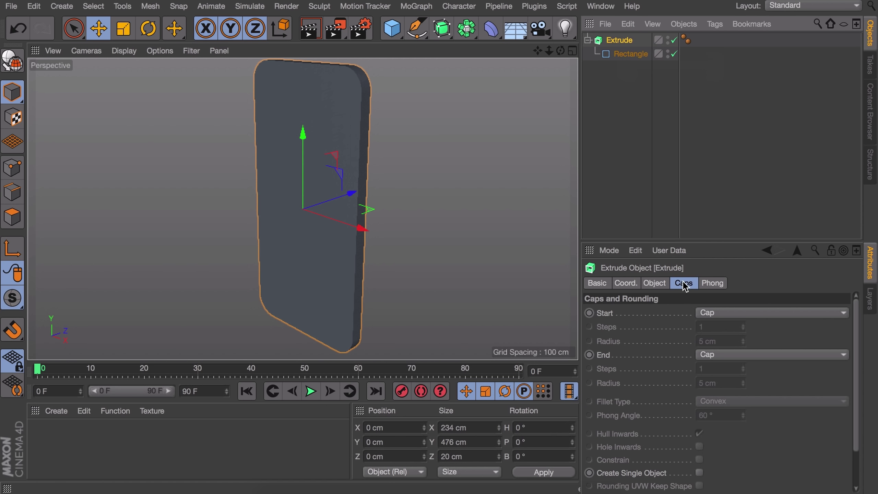
{"action": "left_click", "coordinate": [728, 313]}
{"action": "left_click", "coordinate": [729, 370]}
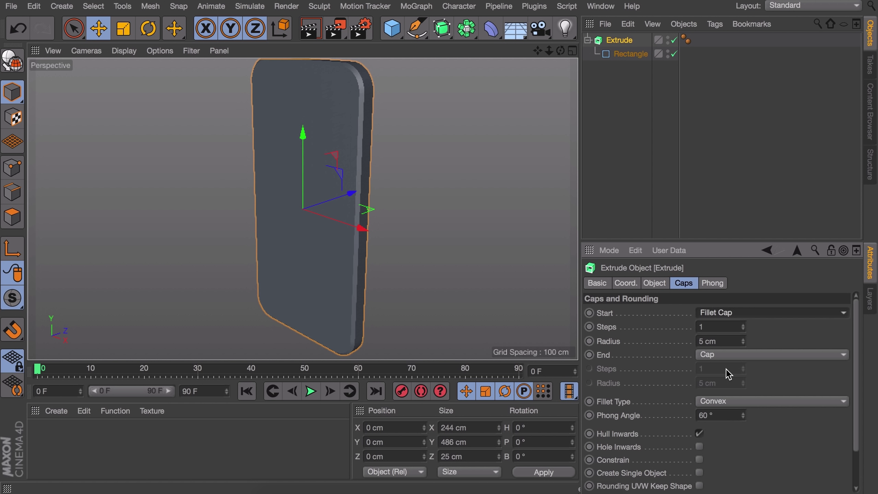
{"action": "left_click", "coordinate": [729, 356]}
{"action": "left_click", "coordinate": [729, 412]}
{"action": "left_click_drag", "start_coordinate": [392, 141], "coordinate": [337, 179], "text": "alt"}
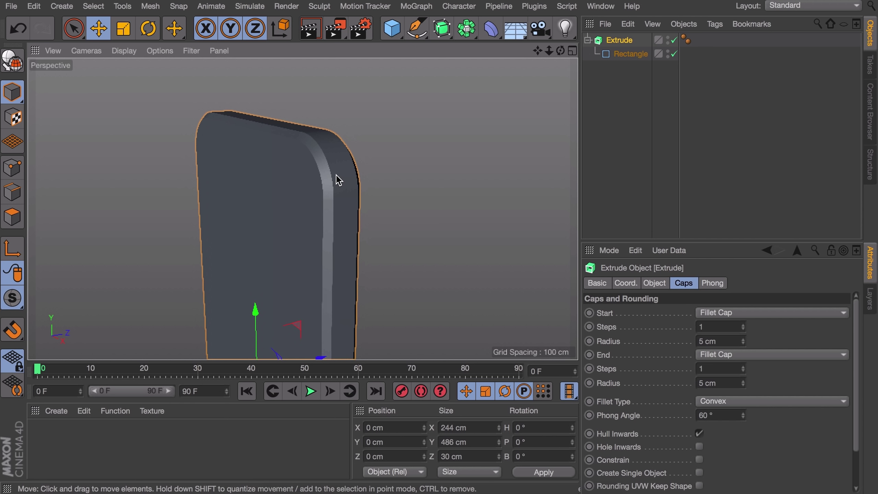
Set the fillet steps of the Extrude's start and end caps to 5
{"action": "left_click", "coordinate": [743, 326]}
{"action": "left_click", "coordinate": [744, 325]}
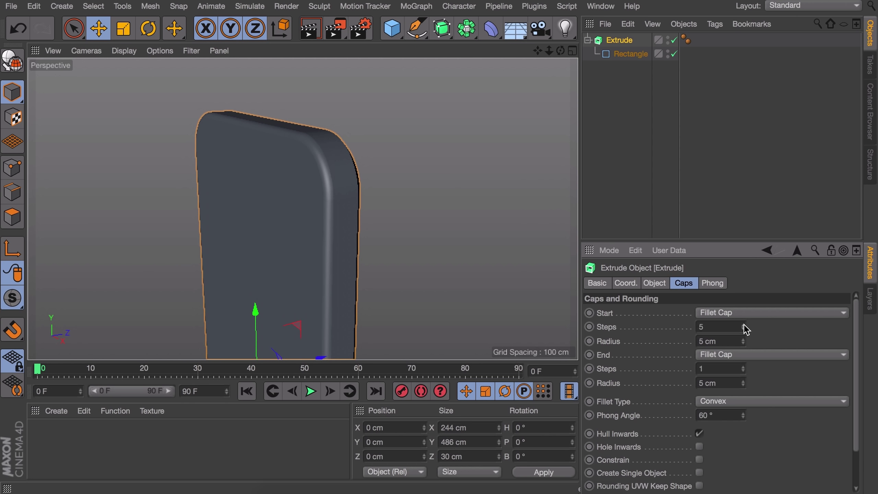
{"action": "left_click", "coordinate": [744, 367]}
{"action": "left_click", "coordinate": [744, 367]}
{"action": "left_click", "coordinate": [743, 367]}
{"action": "left_click", "coordinate": [743, 367]}
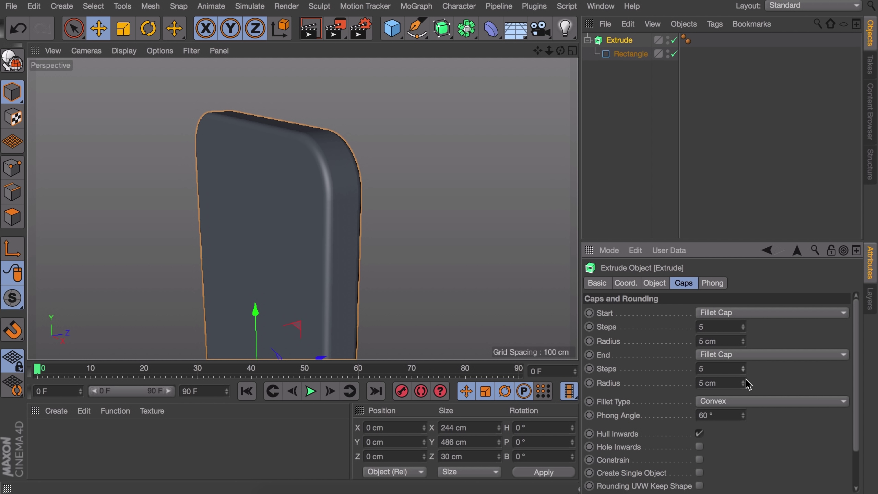
Set the fillet radius of the Extrude's end and start caps to 10 cm
{"action": "left_click", "coordinate": [743, 381]}
{"action": "left_click", "coordinate": [743, 381]}
{"action": "left_click", "coordinate": [744, 381]}
{"action": "left_click", "coordinate": [743, 382]}
{"action": "left_click", "coordinate": [744, 381]}
{"action": "left_click", "coordinate": [744, 339]}
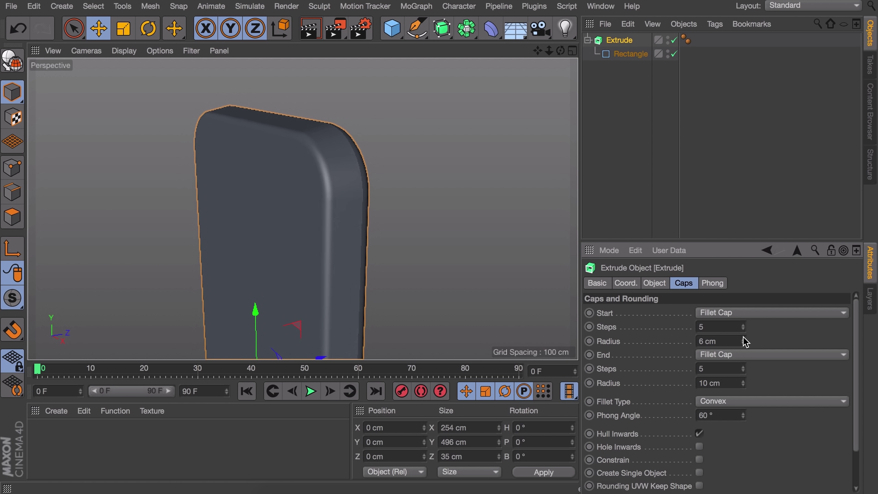
{"action": "left_click", "coordinate": [744, 339]}
{"action": "left_click", "coordinate": [744, 339]}
{"action": "left_click", "coordinate": [744, 339]}
{"action": "left_click", "coordinate": [744, 339]}
{"action": "left_click_drag", "start_coordinate": [331, 196], "coordinate": [273, 185], "text": "alt"}
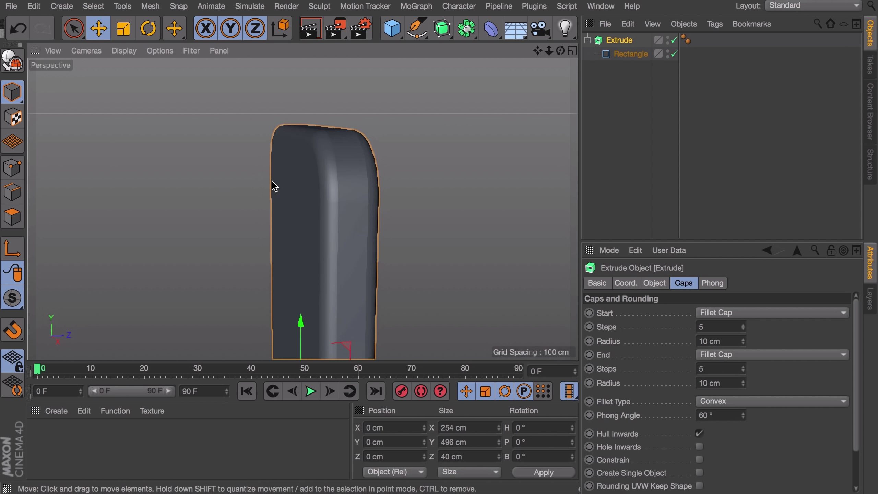
Enable Constrain on the Extrude's caps so the fillets stay within the phone outline in the Front view
{"action": "middle_click", "coordinate": [270, 186]}
{"action": "middle_click", "coordinate": [461, 257]}
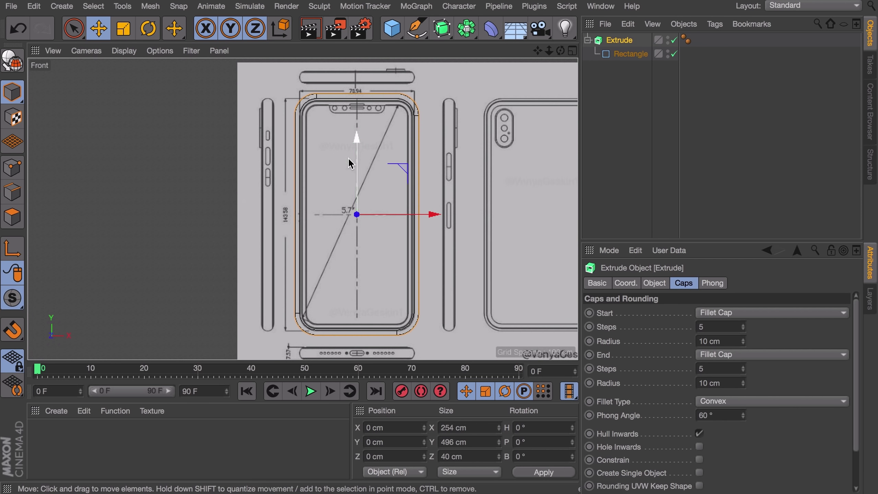
{"action": "scroll", "coordinate": [345, 126], "scroll_direction": "up", "scroll_amount": 6}
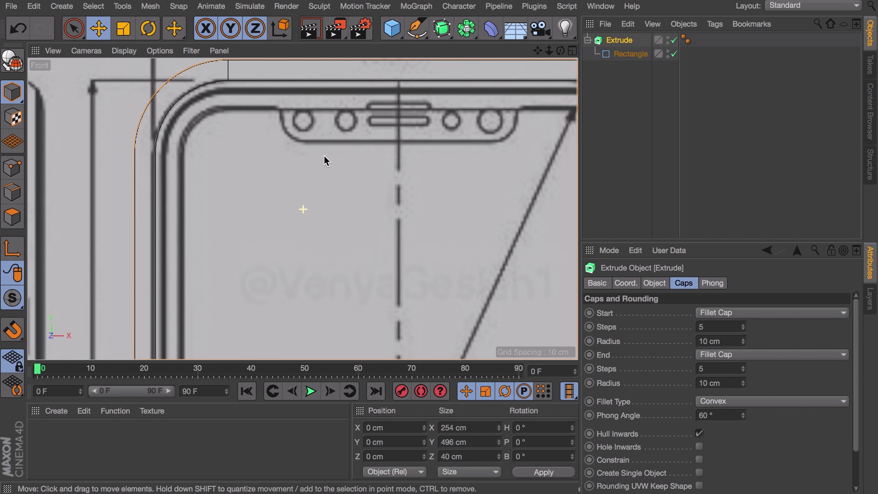
{"action": "middle_click_drag", "start_coordinate": [324, 155], "coordinate": [322, 158], "text": "alt"}
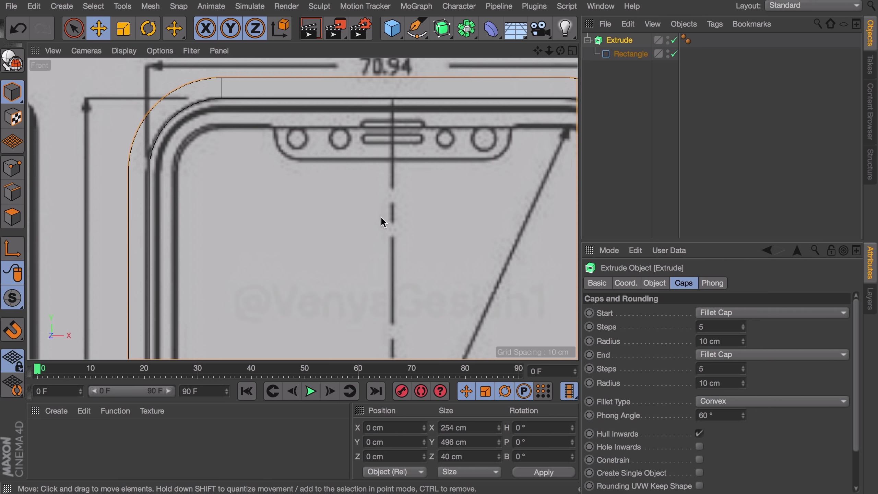
{"action": "left_click", "coordinate": [700, 460]}
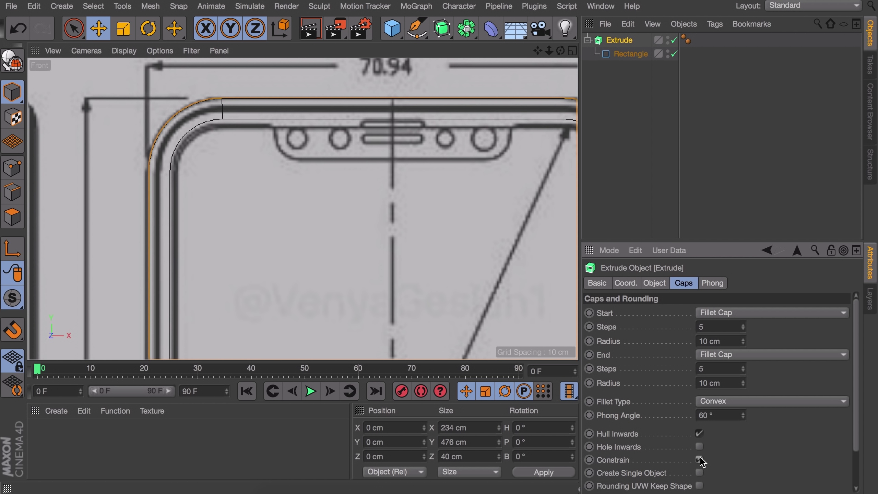
Offset the Right view's background image to X 348 and Y -51, placing the blueprint's side profile behind the extruded body
{"action": "middle_click", "coordinate": [467, 250]}
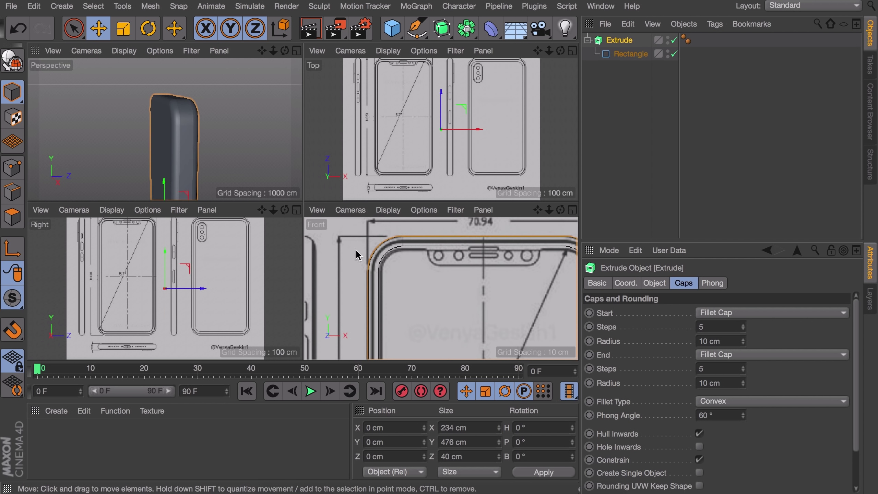
{"action": "middle_click", "coordinate": [116, 252]}
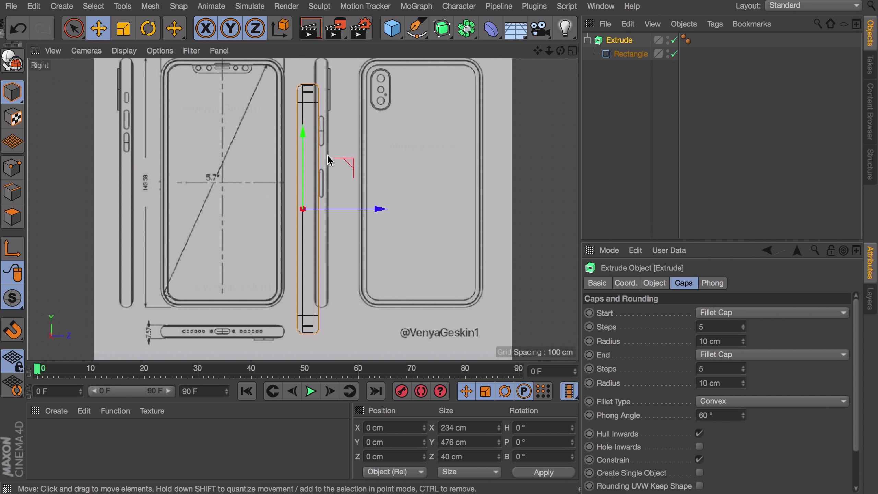
{"action": "scroll", "coordinate": [333, 165], "scroll_direction": "up", "scroll_amount": 5}
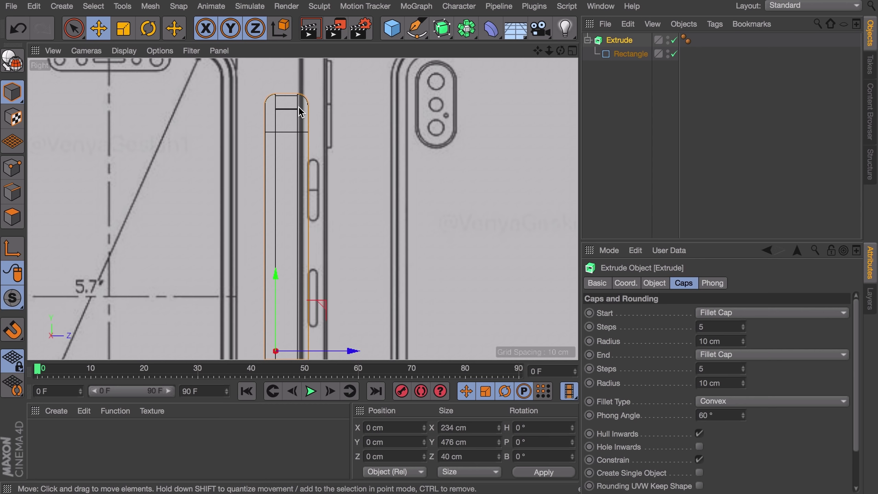
{"action": "mouse_move", "coordinate": [743, 384]}
{"action": "left_mouse_down"}
{"action": "mouse_move", "coordinate": [743, 399]}
{"action": "mouse_move", "coordinate": [744, 386]}
{"action": "left_mouse_up"}
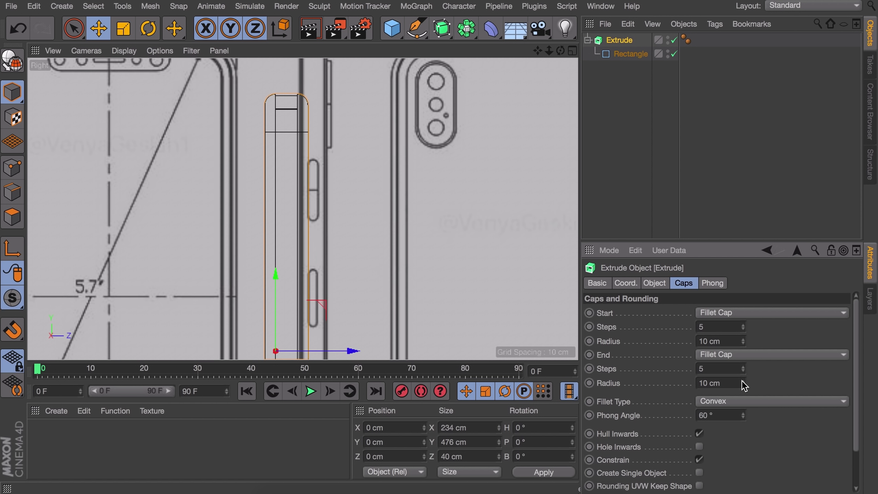
{"action": "left_click", "coordinate": [164, 51]}
{"action": "left_click", "coordinate": [214, 378]}
{"action": "scroll", "coordinate": [346, 180], "scroll_direction": "down", "scroll_amount": 5}
{"action": "middle_click_drag", "start_coordinate": [353, 243], "coordinate": [335, 184], "text": "alt"}
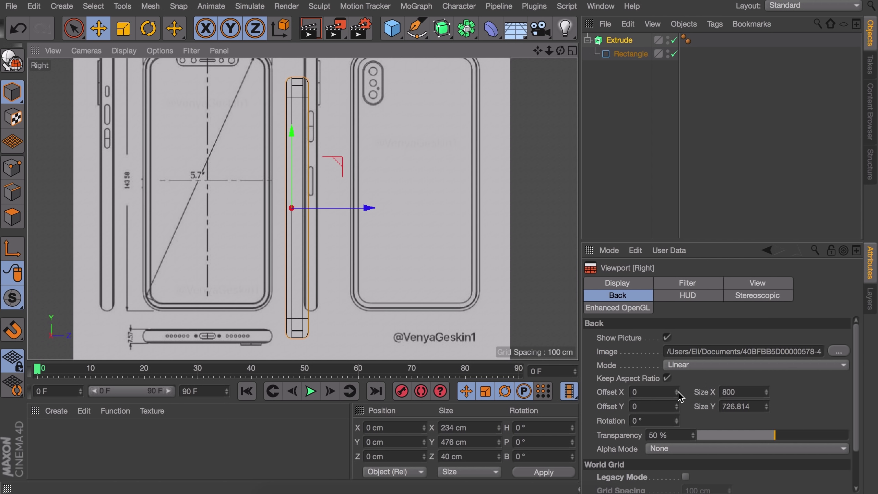
{"action": "left_click_drag", "start_coordinate": [677, 392], "coordinate": [715, 387]}
{"action": "scroll", "coordinate": [384, 225], "scroll_direction": "up", "scroll_amount": 5}
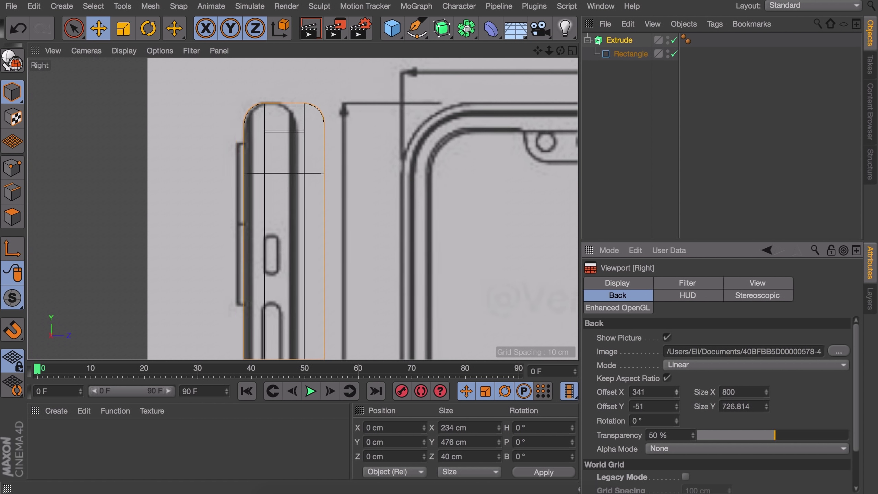
{"action": "left_click_drag", "start_coordinate": [676, 392], "coordinate": [676, 389]}
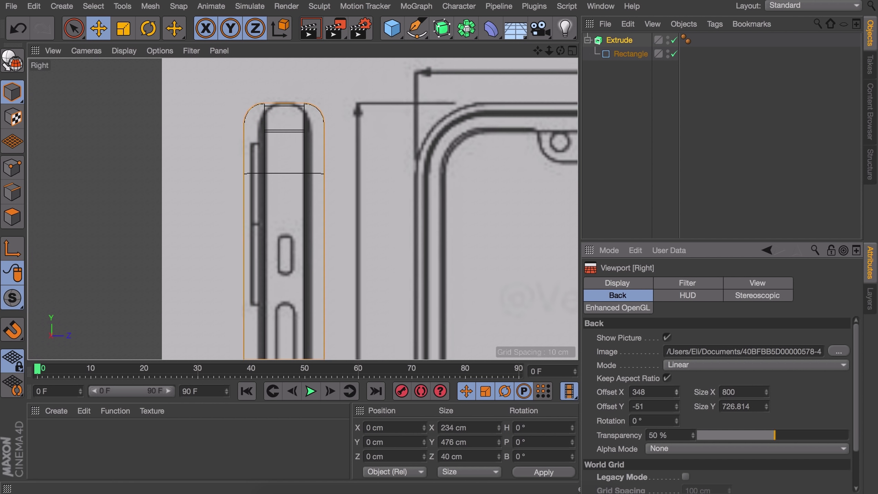
Set the Extrude object's Z movement to 3 cm to match the phone's thickness on the blueprint
{"action": "left_click", "coordinate": [619, 40]}
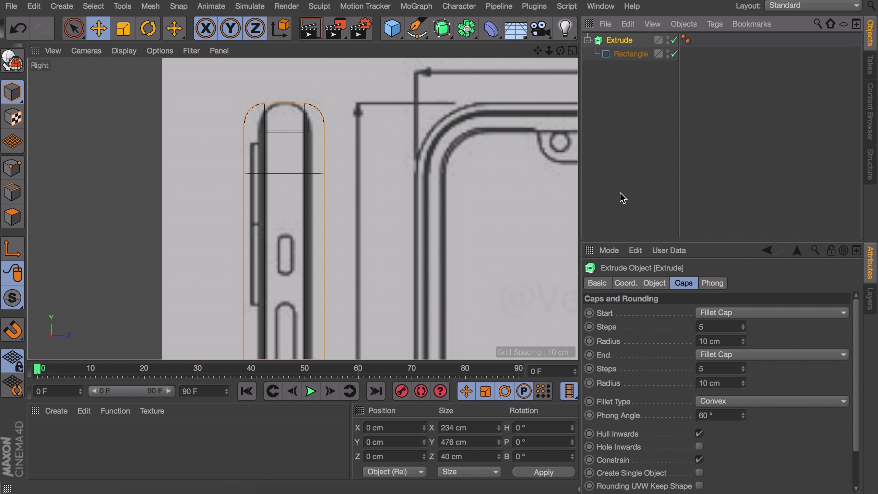
{"action": "left_click", "coordinate": [655, 283]}
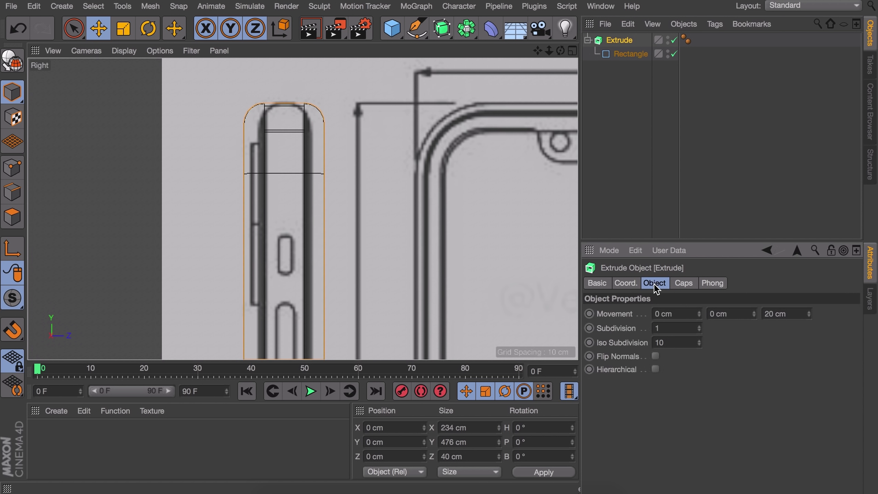
{"action": "left_click", "coordinate": [809, 317]}
{"action": "left_click", "coordinate": [809, 316]}
{"action": "left_click", "coordinate": [809, 316]}
{"action": "left_click", "coordinate": [809, 317]}
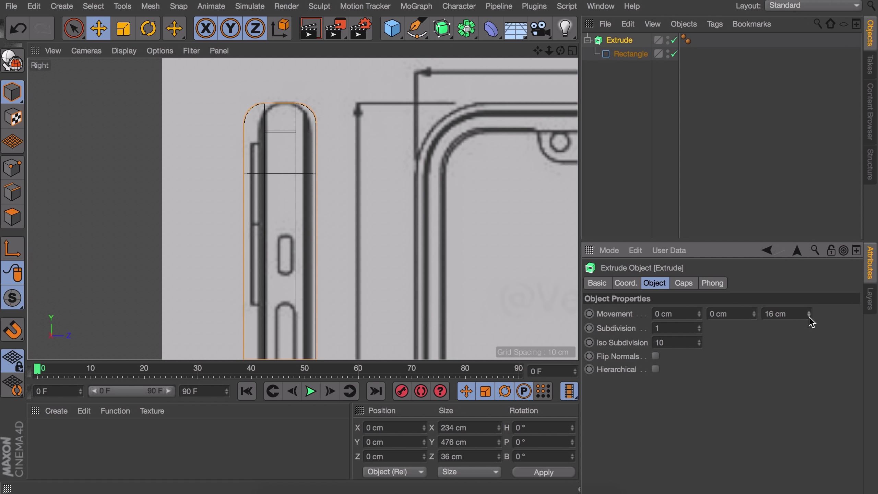
{"action": "left_click", "coordinate": [810, 317]}
{"action": "left_click", "coordinate": [809, 317]}
{"action": "left_click", "coordinate": [809, 316]}
{"action": "left_click", "coordinate": [809, 317]}
{"action": "left_click", "coordinate": [809, 317]}
{"action": "left_click", "coordinate": [809, 316]}
{"action": "left_click", "coordinate": [809, 317]}
{"action": "left_click", "coordinate": [809, 317]}
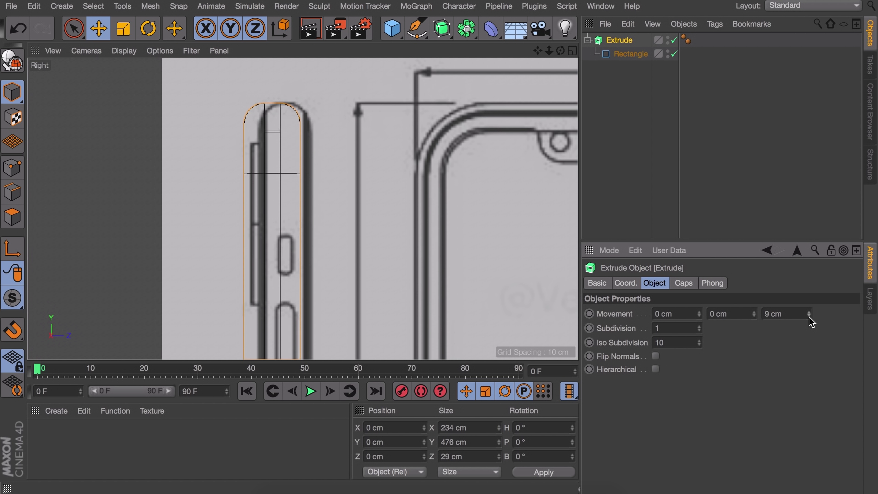
{"action": "left_click", "coordinate": [809, 317]}
{"action": "left_click", "coordinate": [810, 317]}
{"action": "left_click", "coordinate": [809, 316]}
{"action": "left_click", "coordinate": [809, 317]}
{"action": "left_click", "coordinate": [809, 317]}
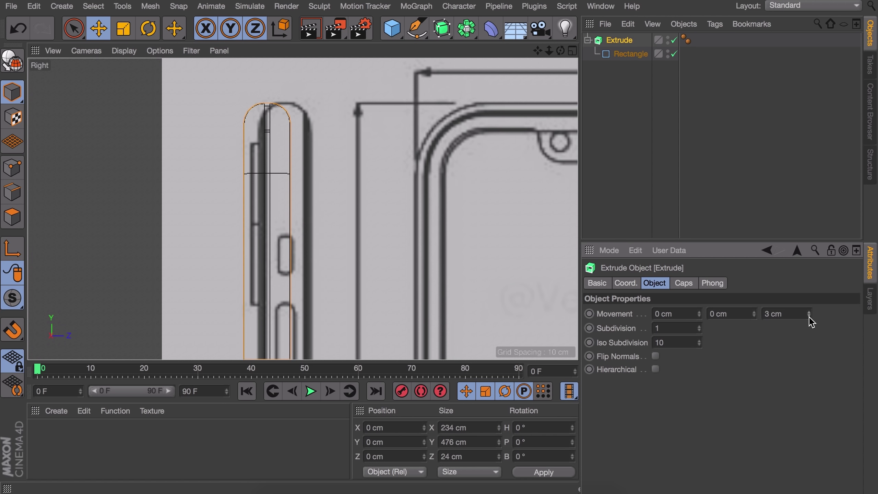
Set the Right view's background image Offset X to 339 to align the side profile with the body
{"action": "left_click", "coordinate": [607, 37]}
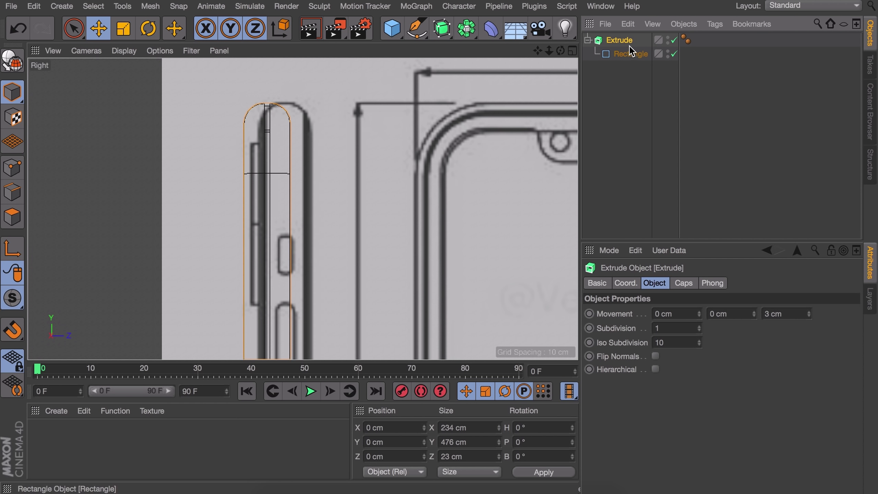
{"action": "left_click", "coordinate": [159, 50]}
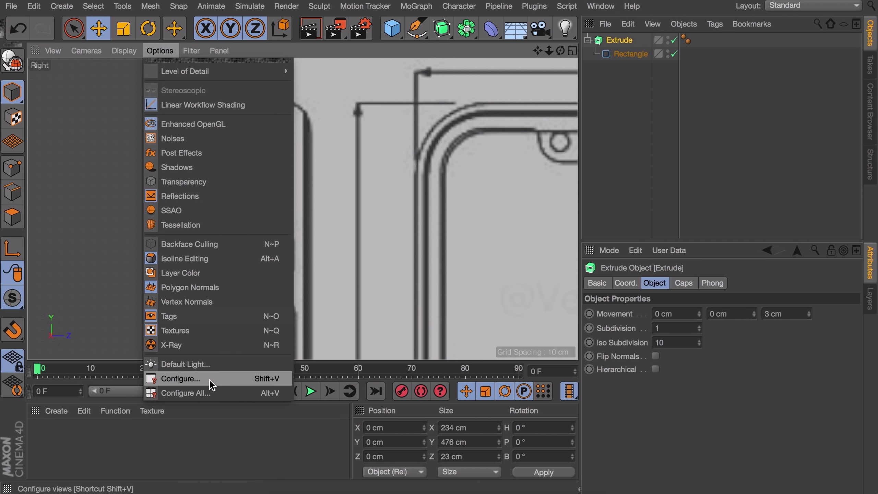
{"action": "left_click", "coordinate": [184, 376]}
{"action": "left_click_drag", "start_coordinate": [675, 394], "coordinate": [675, 396]}
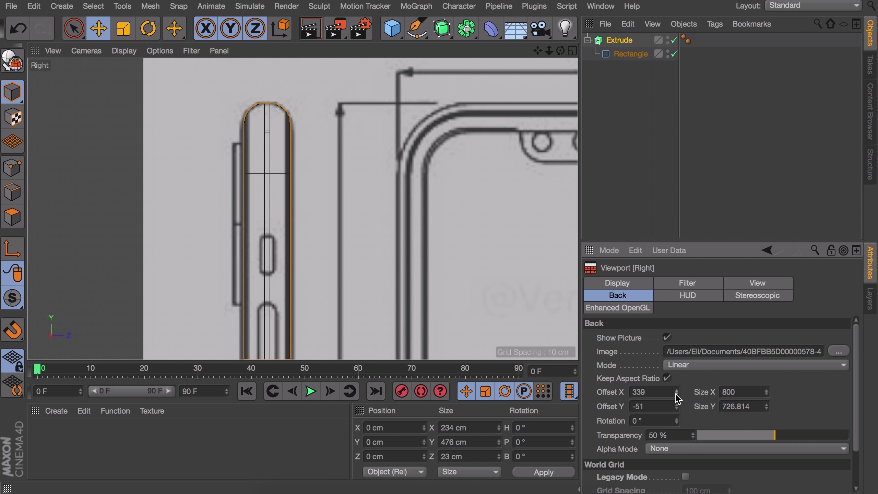
Enable Create Single Object in the Extrude's cap settings
{"action": "left_click", "coordinate": [615, 43]}
{"action": "left_click", "coordinate": [688, 285]}
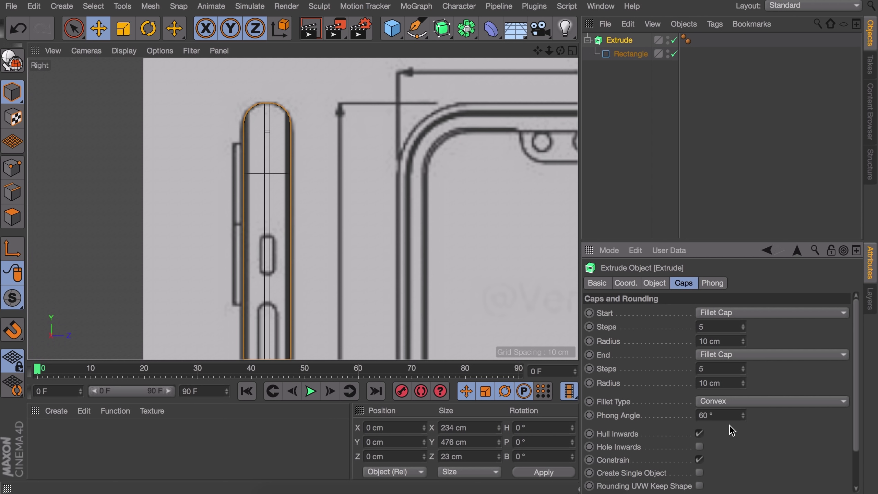
{"action": "scroll", "coordinate": [732, 430], "scroll_direction": "down", "scroll_amount": 1}
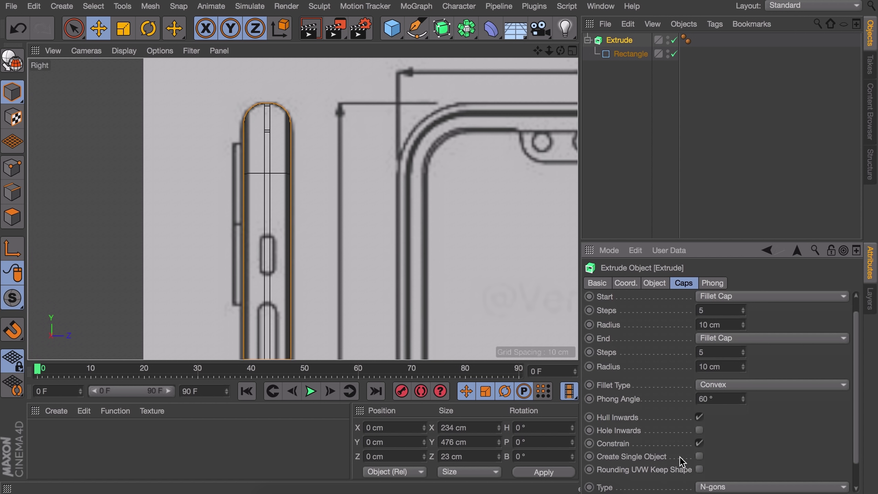
{"action": "left_click", "coordinate": [700, 456]}
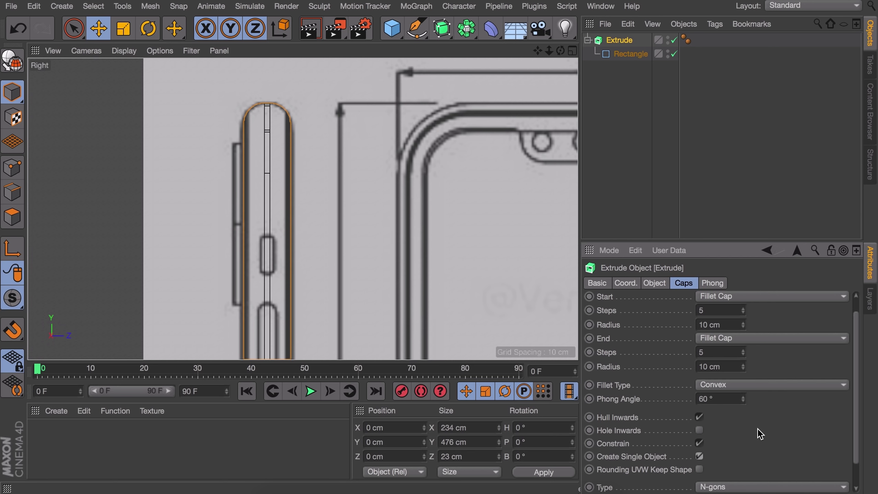
Offset the Top view's background image to X 154 and Y -331, aligning the blueprint's top profile with the body
{"action": "scroll", "coordinate": [392, 242], "scroll_direction": "down", "scroll_amount": 8}
{"action": "middle_click_drag", "start_coordinate": [392, 251], "coordinate": [345, 205], "text": "alt"}
{"action": "scroll", "coordinate": [367, 207], "scroll_direction": "down", "scroll_amount": 3}
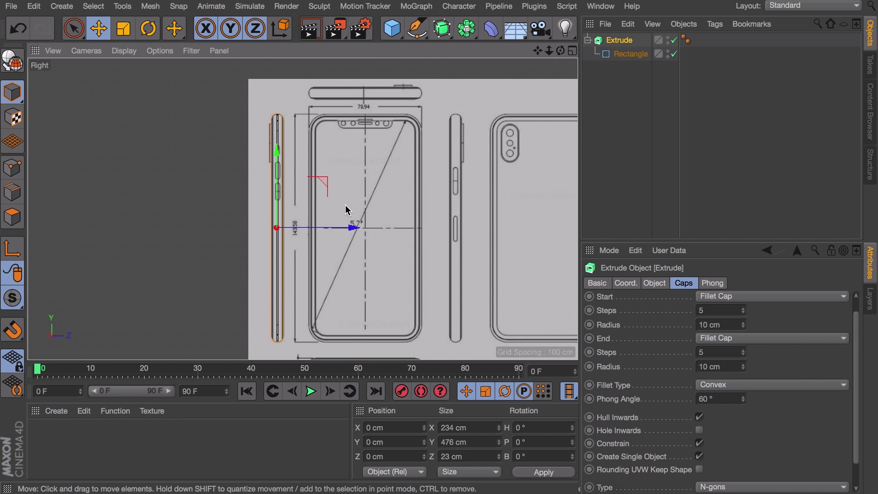
{"action": "middle_click", "coordinate": [348, 209]}
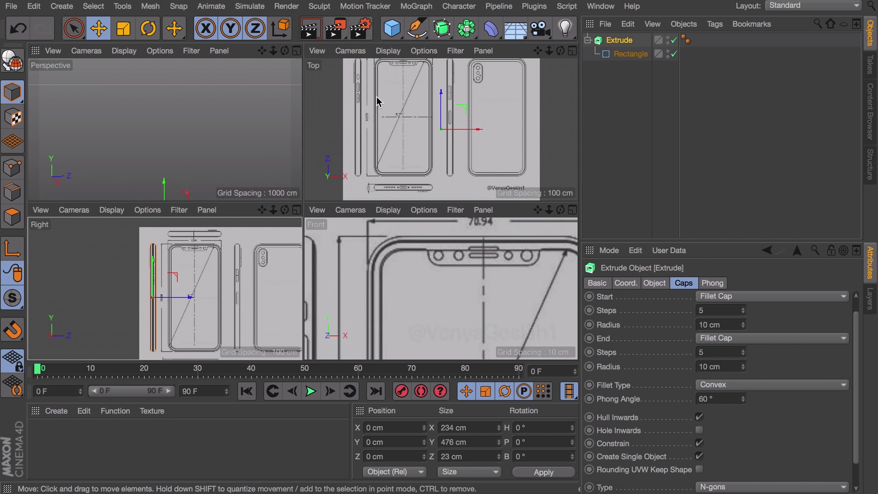
{"action": "middle_click", "coordinate": [429, 102]}
{"action": "middle_click_drag", "start_coordinate": [386, 135], "coordinate": [390, 182], "text": "alt"}
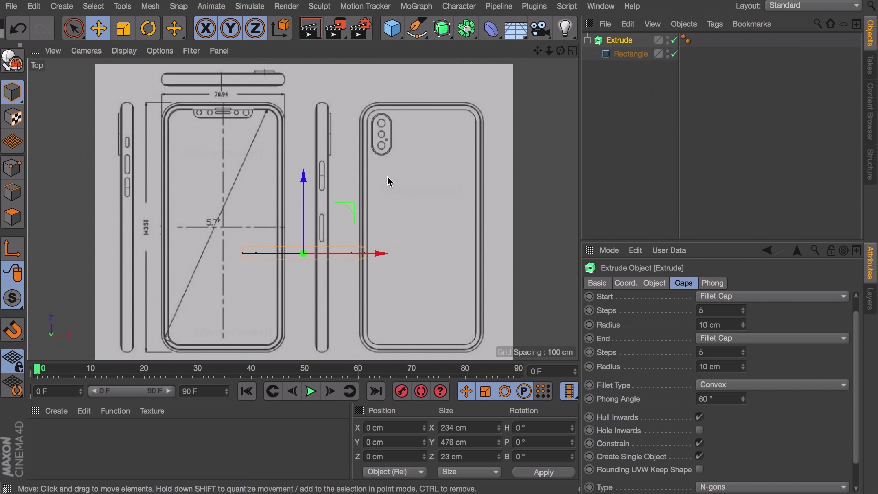
{"action": "left_click", "coordinate": [169, 51]}
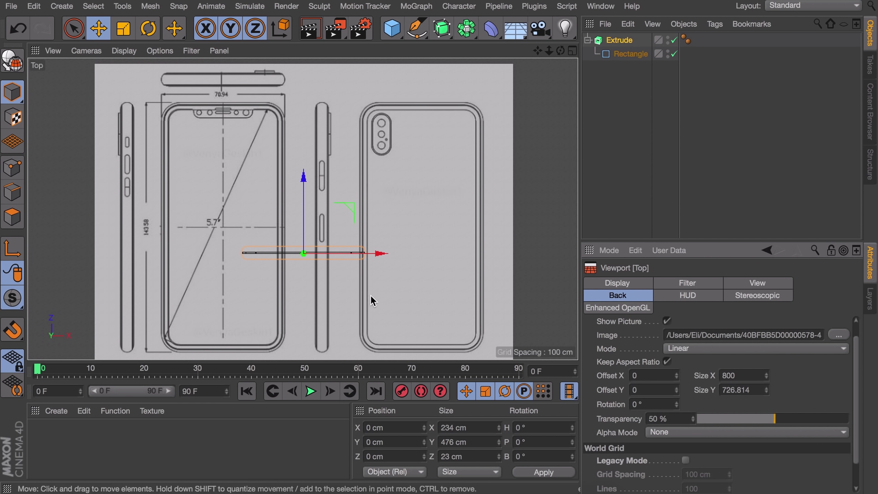
{"action": "left_click", "coordinate": [184, 379]}
{"action": "left_click_drag", "start_coordinate": [676, 375], "coordinate": [676, 415]}
{"action": "right_click_drag", "start_coordinate": [318, 262], "coordinate": [497, 219], "text": "alt"}
{"action": "left_click_drag", "start_coordinate": [677, 390], "coordinate": [676, 388]}
{"action": "left_click_drag", "start_coordinate": [677, 376], "coordinate": [677, 373]}
{"action": "right_click_drag", "start_coordinate": [553, 228], "coordinate": [369, 256], "text": "alt"}
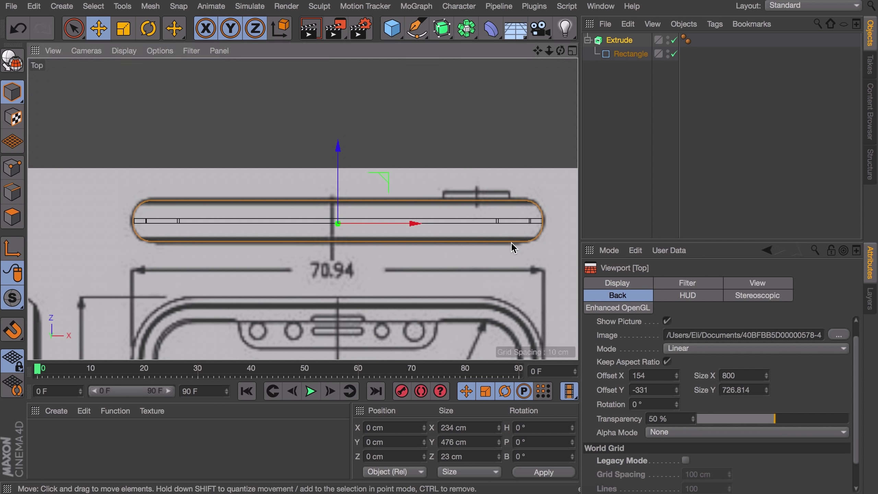
Make the Extrude object editable, converting it to a polygon object
{"action": "middle_click", "coordinate": [511, 241]}
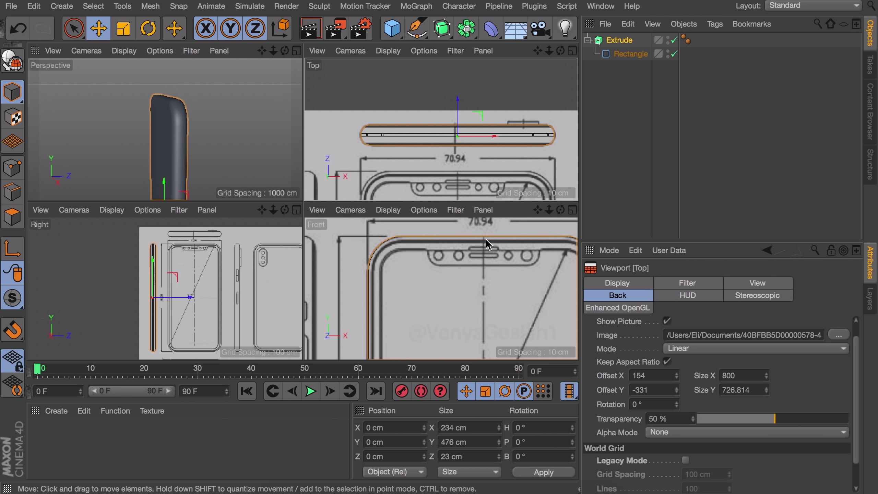
{"action": "key", "text": "c"}
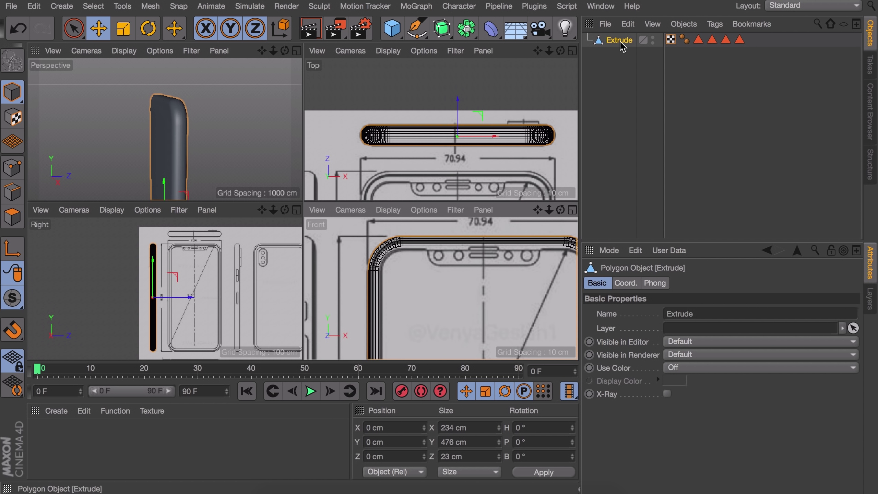
{"action": "left_click_drag", "start_coordinate": [152, 139], "coordinate": [168, 135], "text": "alt"}
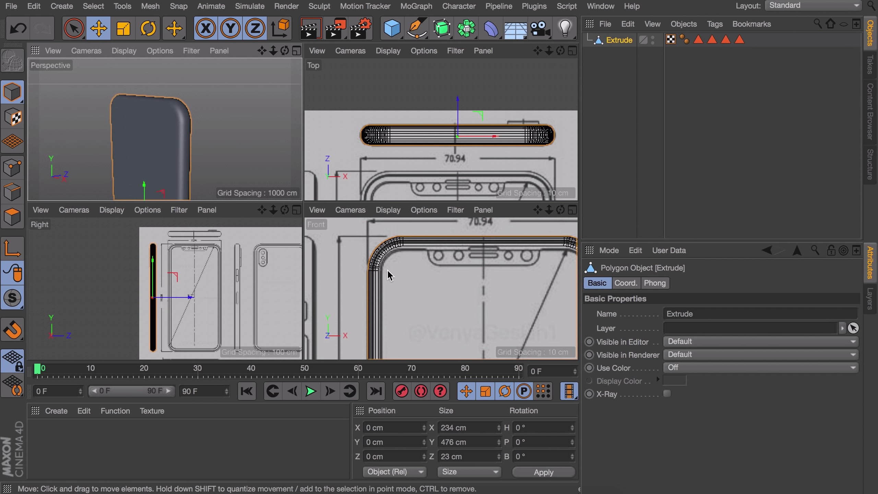
Switch to Polygon mode and select the large front face of the phone body in the Front view
{"action": "middle_click", "coordinate": [408, 273]}
{"action": "scroll", "coordinate": [368, 185], "scroll_direction": "up", "scroll_amount": 5}
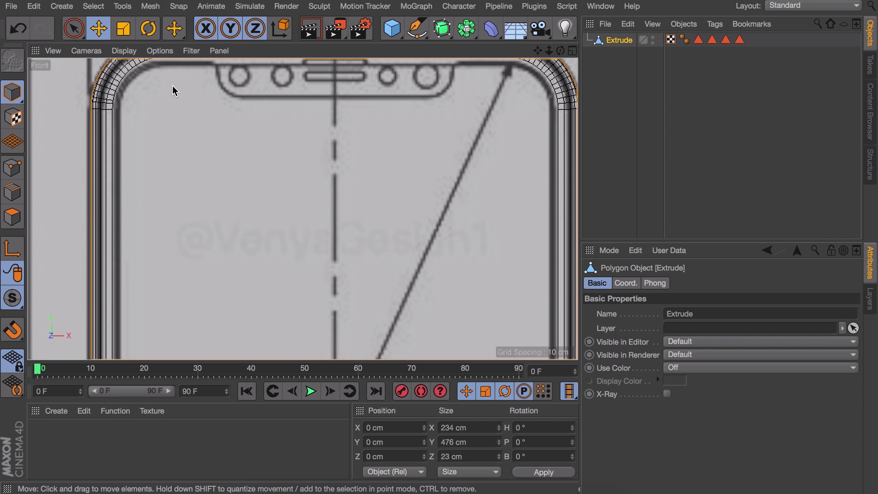
{"action": "scroll", "coordinate": [173, 84], "scroll_direction": "down", "scroll_amount": 2}
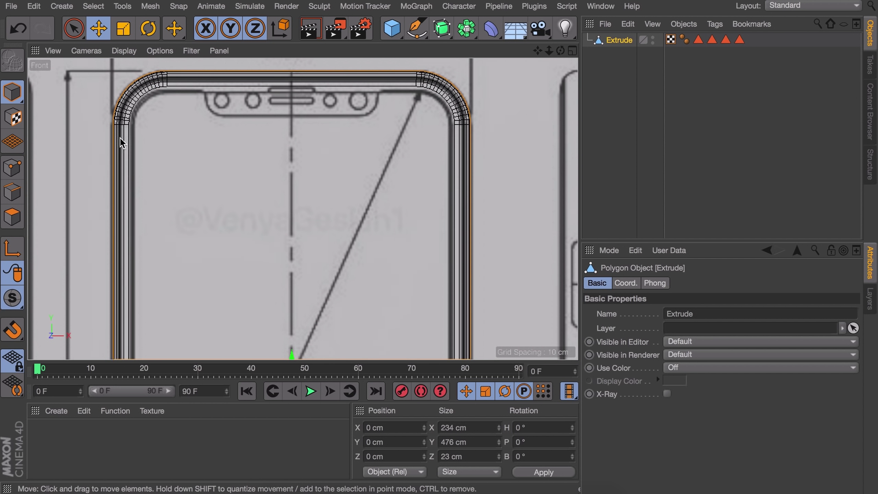
{"action": "left_click", "coordinate": [13, 217]}
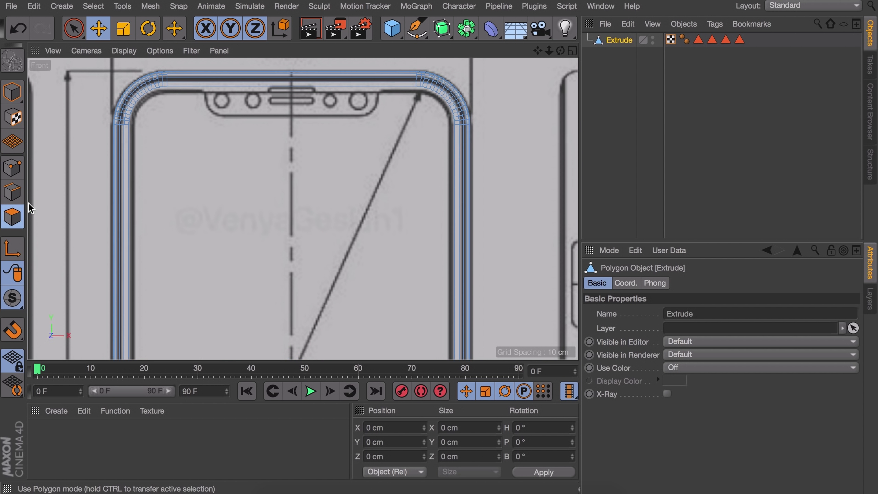
{"action": "left_click", "coordinate": [243, 125]}
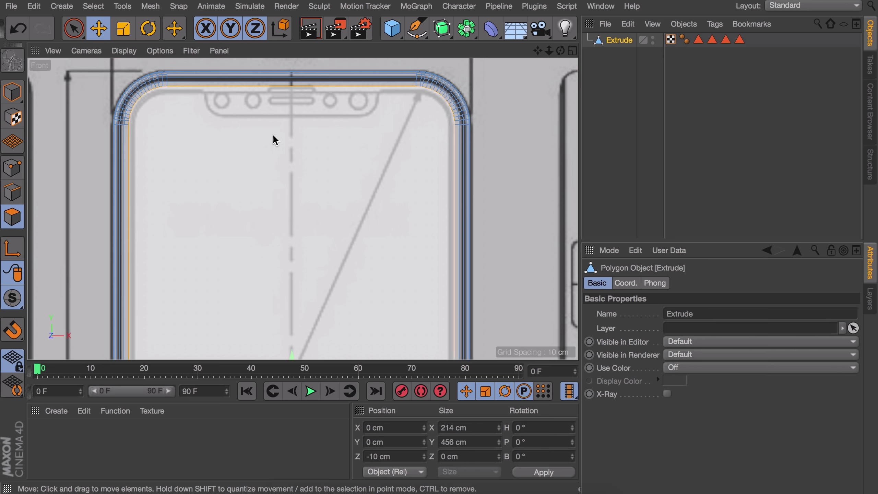
{"action": "scroll", "coordinate": [142, 89], "scroll_direction": "up", "scroll_amount": 2}
{"action": "scroll", "coordinate": [141, 90], "scroll_direction": "up", "scroll_amount": 2}
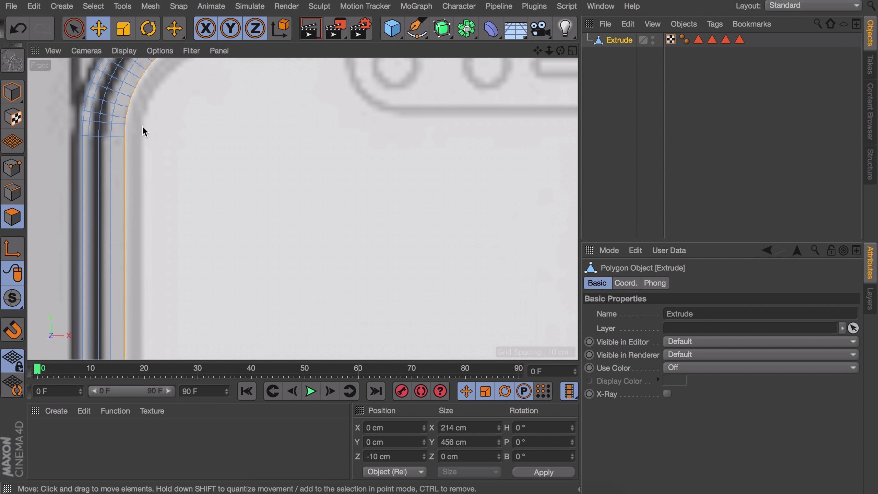
Inset the selected front face by about 3.626 cm with Extrude Inner to match the blueprint's screen border
{"action": "scroll", "coordinate": [241, 206], "scroll_direction": "down", "scroll_amount": 1}
{"action": "middle_click_drag", "start_coordinate": [255, 133], "coordinate": [246, 201], "text": "alt"}
{"action": "scroll", "coordinate": [260, 210], "scroll_direction": "down", "scroll_amount": 2}
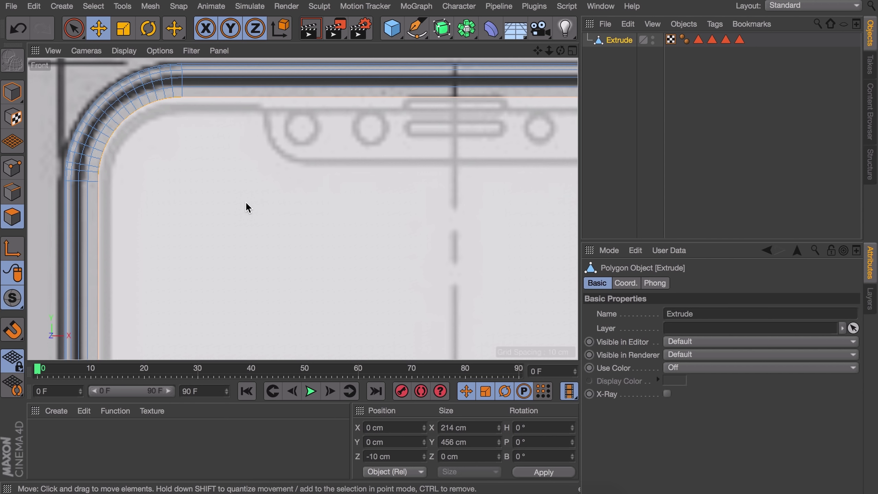
{"action": "key", "text": "i"}
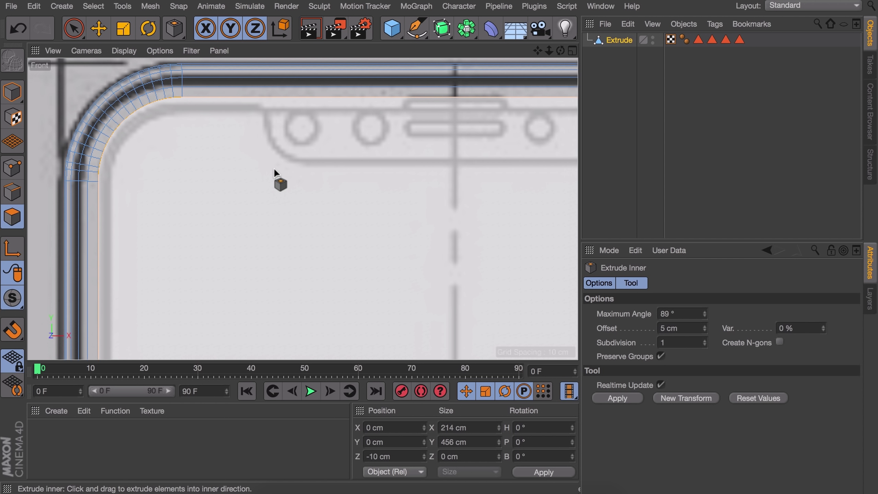
{"action": "left_click_drag", "start_coordinate": [274, 171], "coordinate": [275, 172]}
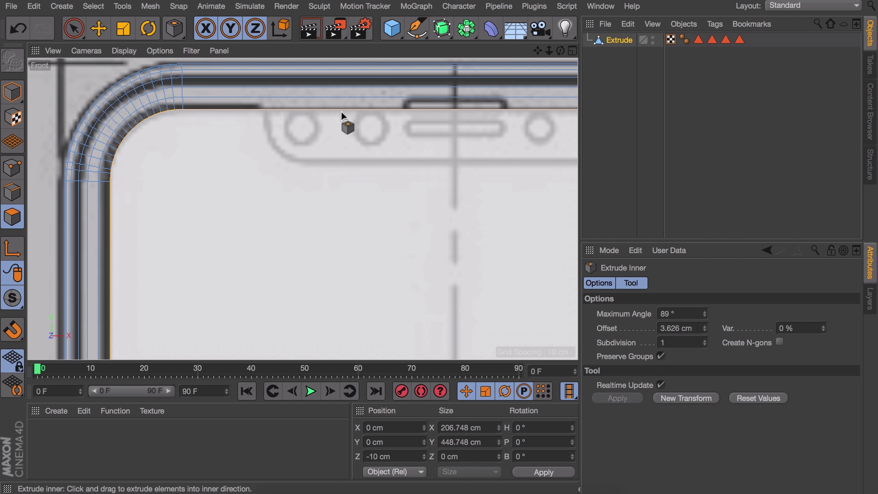
Cut the notch outline as a rectangle into the front face with Line Cut, following the blueprint at the screen's upper edge
{"action": "scroll", "coordinate": [443, 166], "scroll_direction": "down", "scroll_amount": 5}
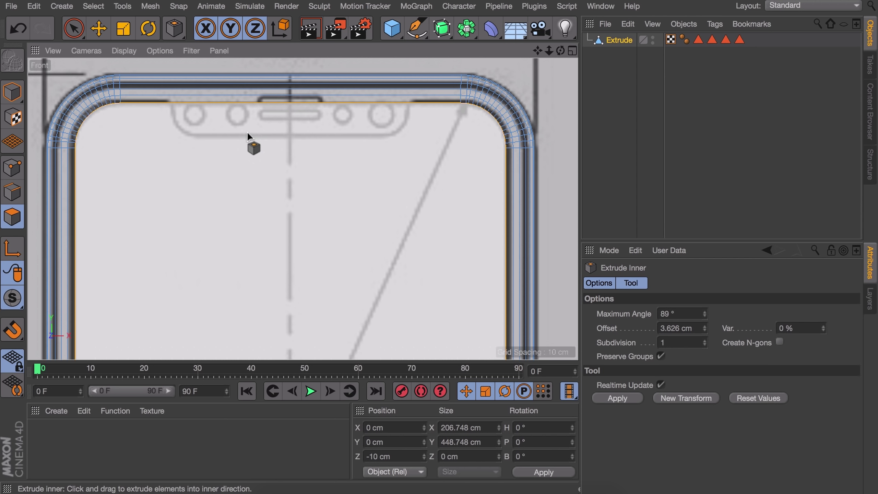
{"action": "key", "text": "k"}
{"action": "key", "text": "k"}
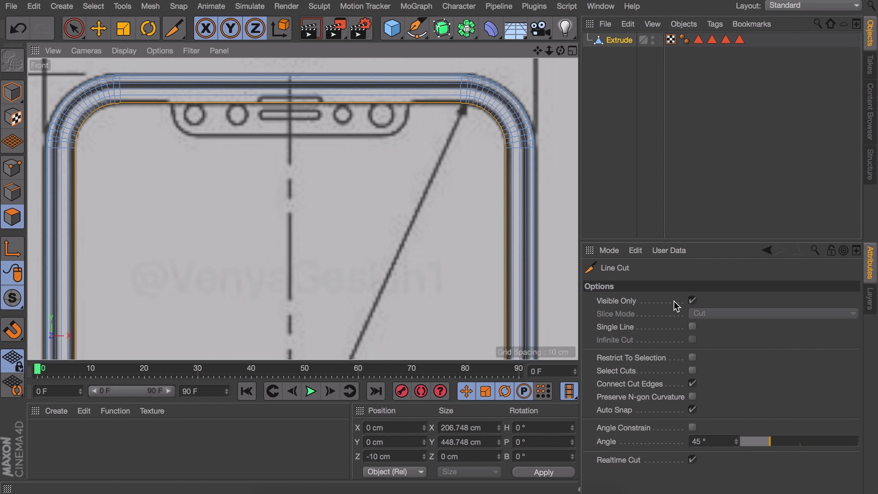
{"action": "scroll", "coordinate": [176, 135], "scroll_direction": "up", "scroll_amount": 2}
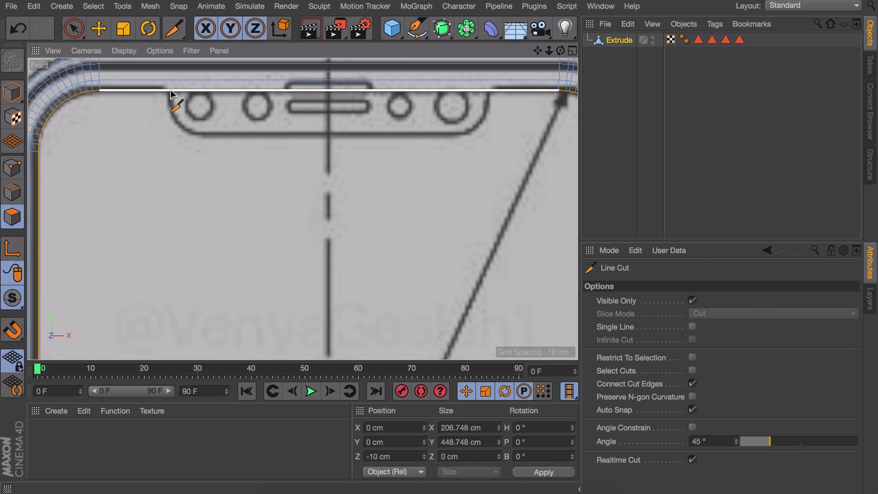
{"action": "left_click", "coordinate": [170, 90]}
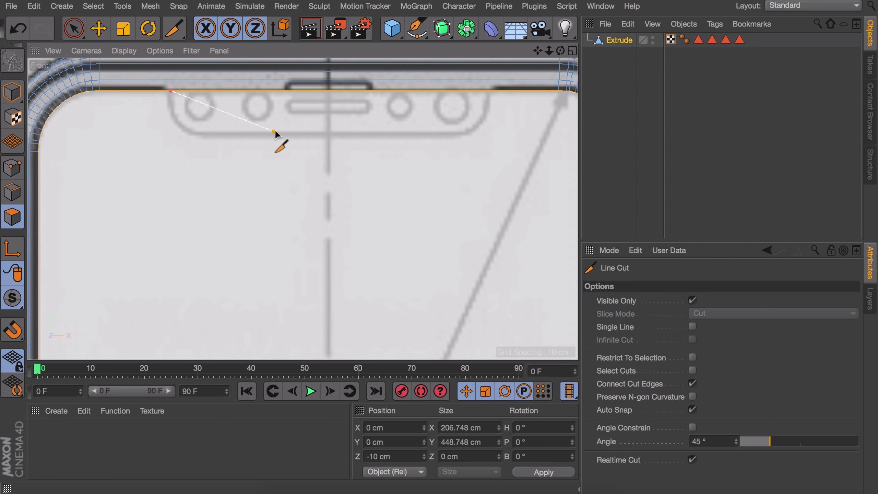
{"action": "left_click", "coordinate": [171, 133]}
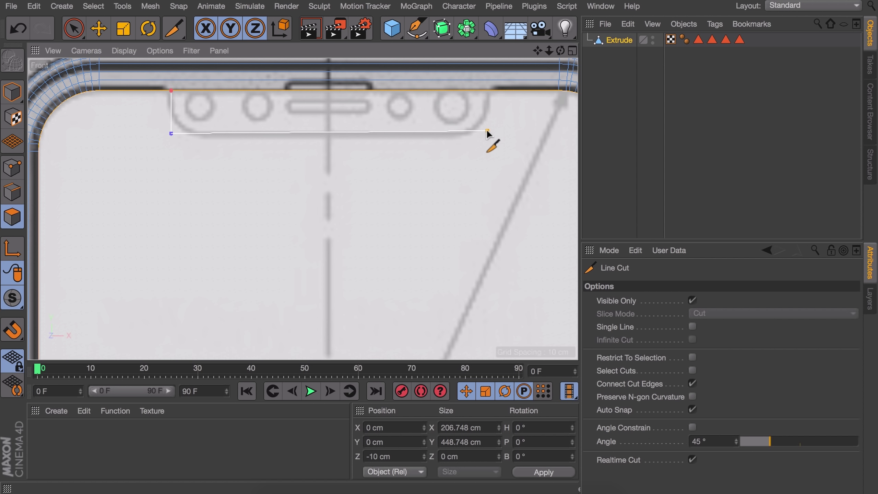
{"action": "left_click", "coordinate": [488, 133]}
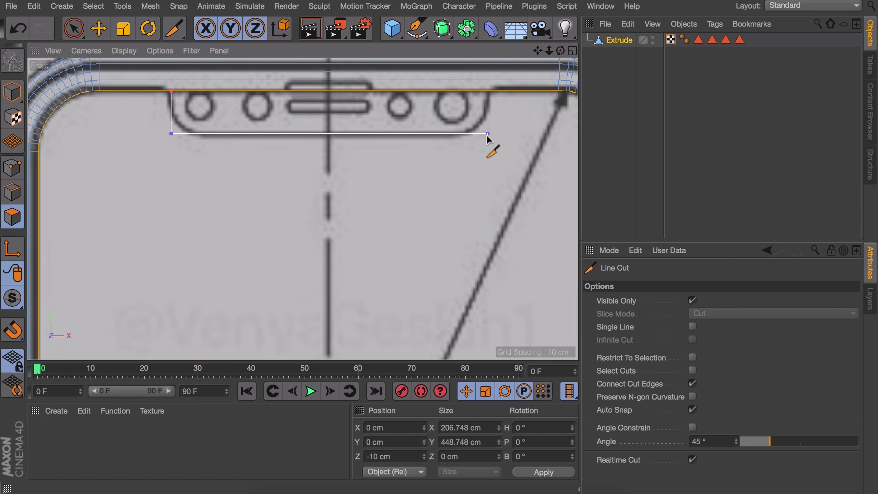
{"action": "left_click", "coordinate": [487, 91]}
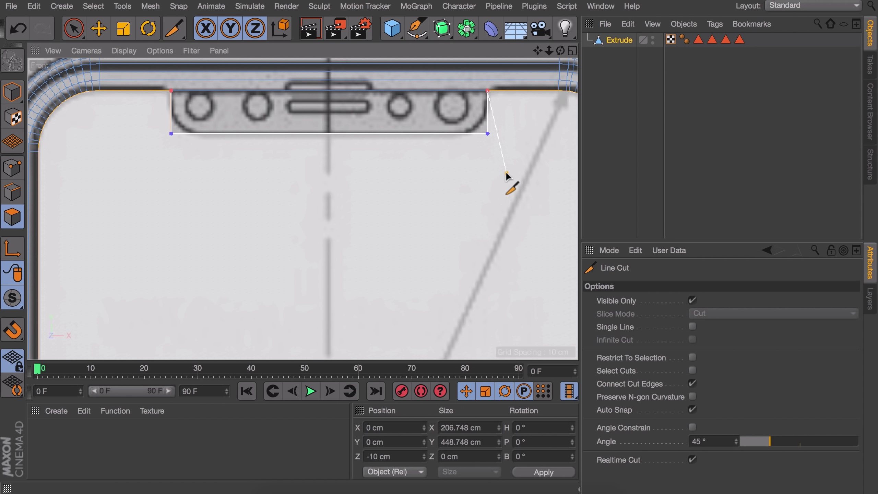
{"action": "key", "text": "e"}
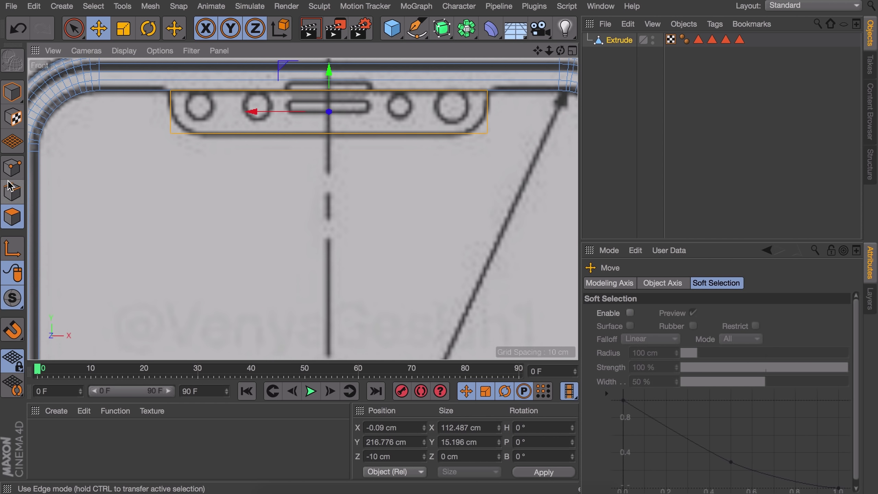
Bevel the notch's two lower corner points with a 10 cm offset and 5 subdivisions
{"action": "left_click", "coordinate": [12, 167]}
{"action": "left_click", "coordinate": [170, 133]}
{"action": "left_click", "coordinate": [487, 133], "text": "shift"}
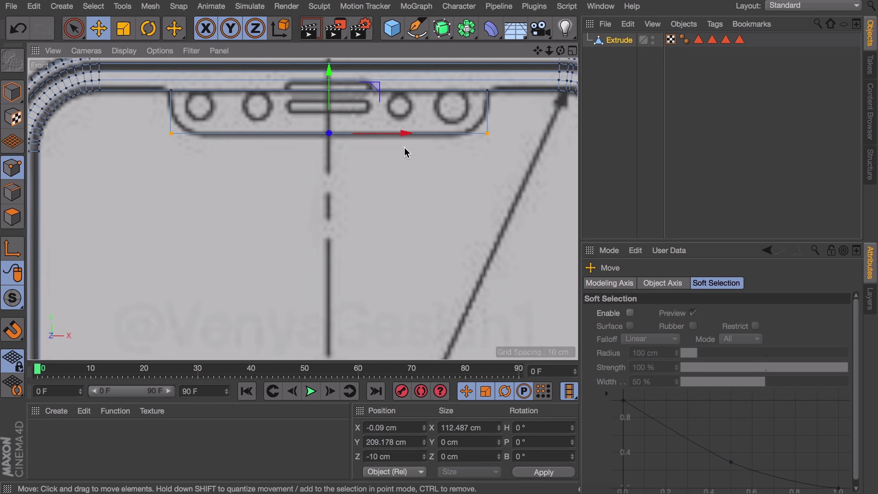
{"action": "right_click", "coordinate": [406, 152]}
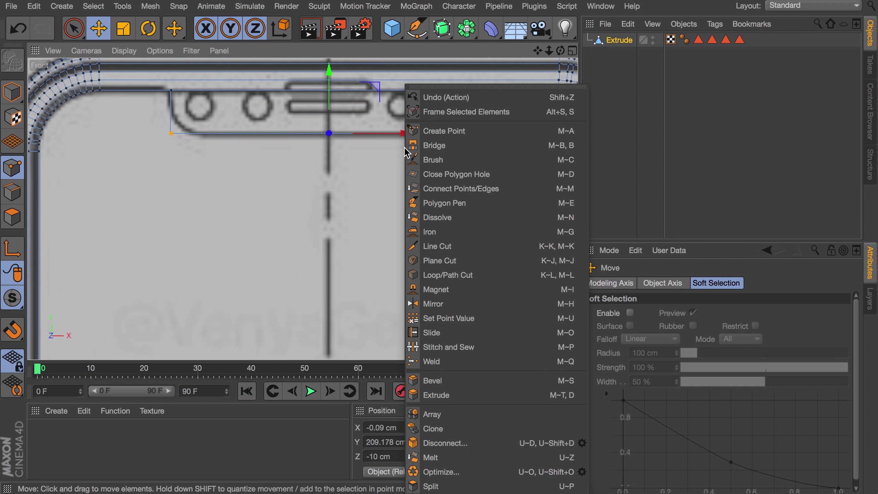
{"action": "left_click", "coordinate": [447, 381]}
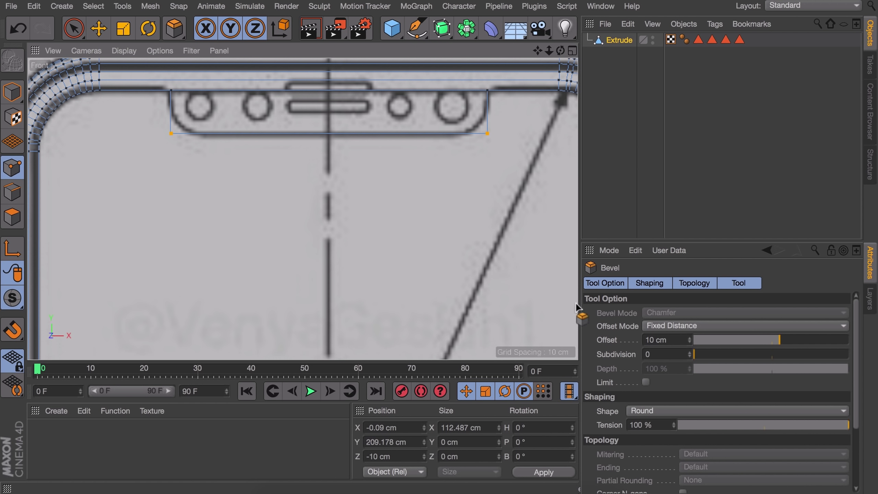
{"action": "left_click", "coordinate": [690, 352]}
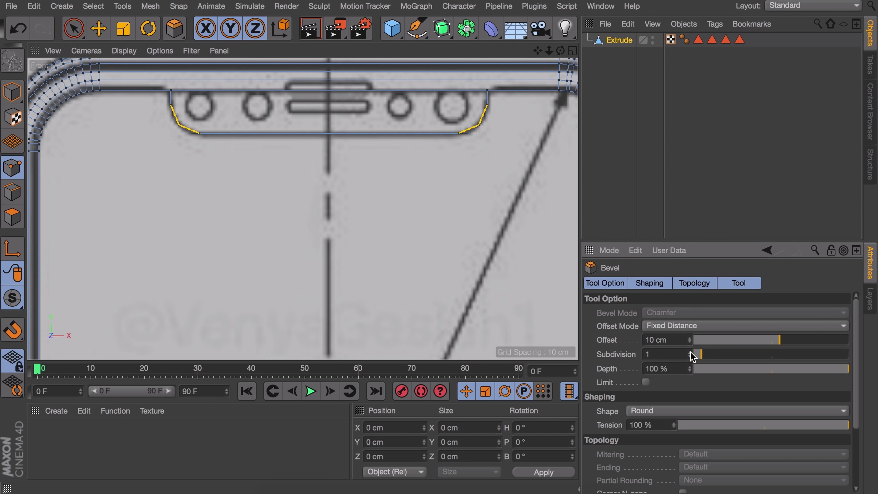
{"action": "left_click", "coordinate": [690, 352]}
{"action": "left_click", "coordinate": [690, 352]}
{"action": "left_click", "coordinate": [690, 352]}
{"action": "left_click", "coordinate": [691, 352]}
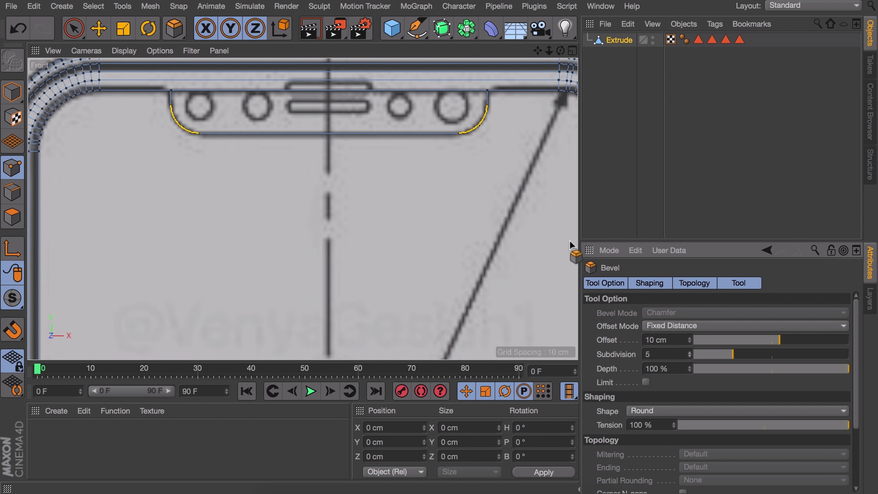
Bevel the notch's two upper corner points with a 5 cm offset and 5 subdivisions, with Limit enabled
{"action": "scroll", "coordinate": [491, 110], "scroll_direction": "up", "scroll_amount": 4}
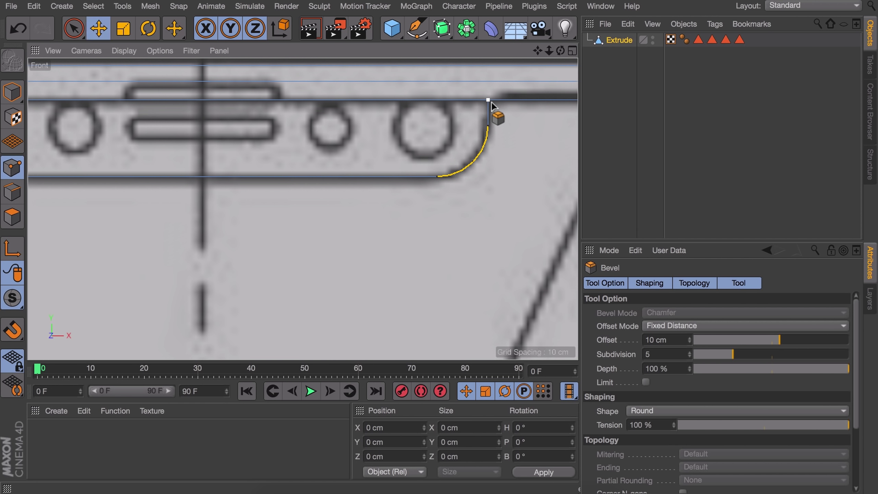
{"action": "key", "text": "e"}
{"action": "left_click", "coordinate": [488, 100]}
{"action": "middle_click_drag", "start_coordinate": [186, 157], "coordinate": [463, 151], "text": "alt"}
{"action": "left_click", "coordinate": [196, 95], "text": "shift"}
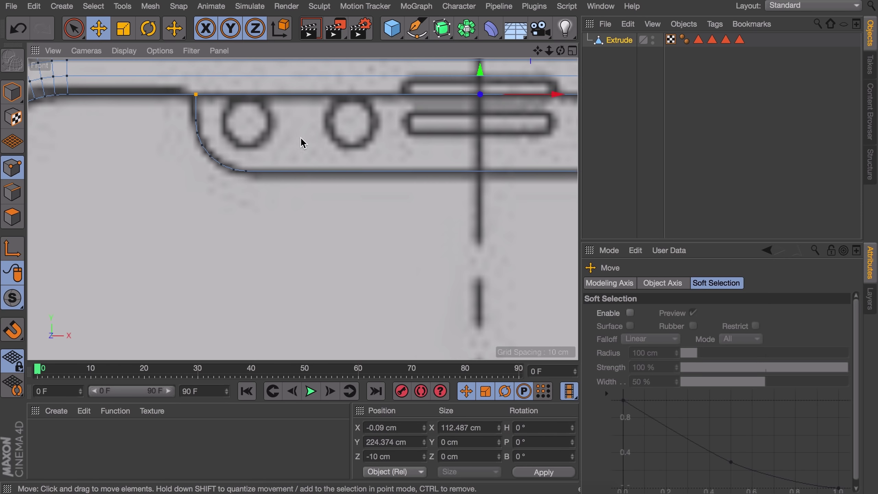
{"action": "key", "text": "m"}
{"action": "key", "text": "s"}
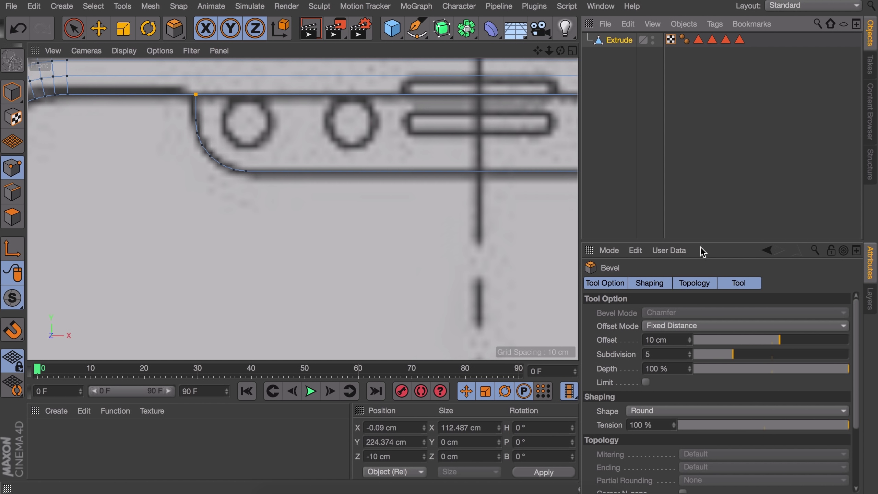
{"action": "mouse_move", "coordinate": [774, 339]}
{"action": "left_mouse_down"}
{"action": "mouse_move", "coordinate": [768, 342]}
{"action": "mouse_move", "coordinate": [777, 343]}
{"action": "left_mouse_up"}
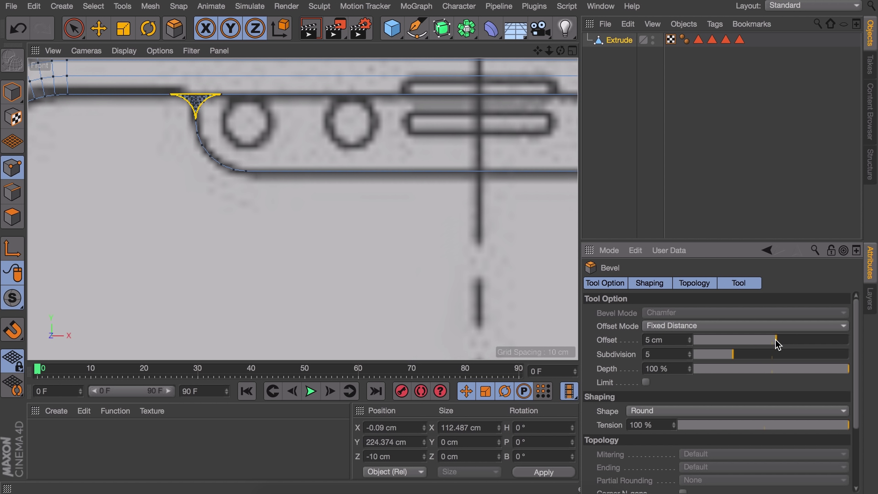
{"action": "left_click", "coordinate": [645, 382]}
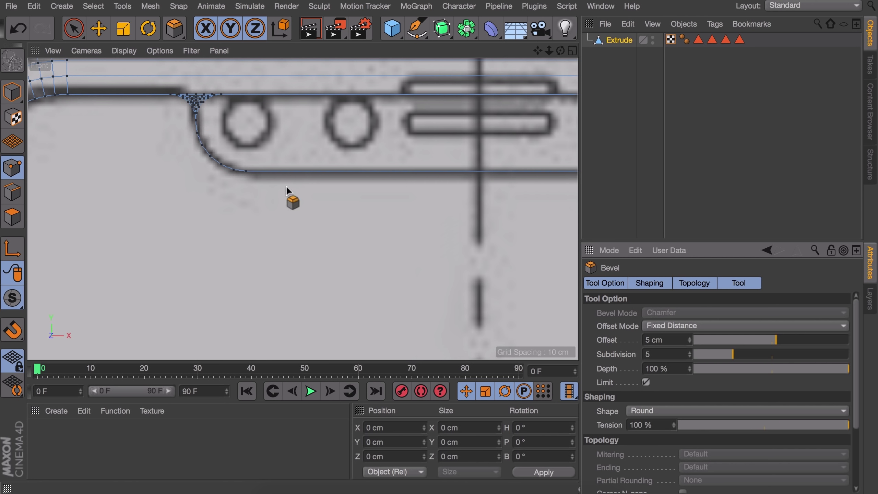
Show the phone body in the Perspective view and switch to Model mode
{"action": "scroll", "coordinate": [292, 197], "scroll_direction": "down", "scroll_amount": 5}
{"action": "middle_click", "coordinate": [306, 227]}
{"action": "middle_click", "coordinate": [162, 141]}
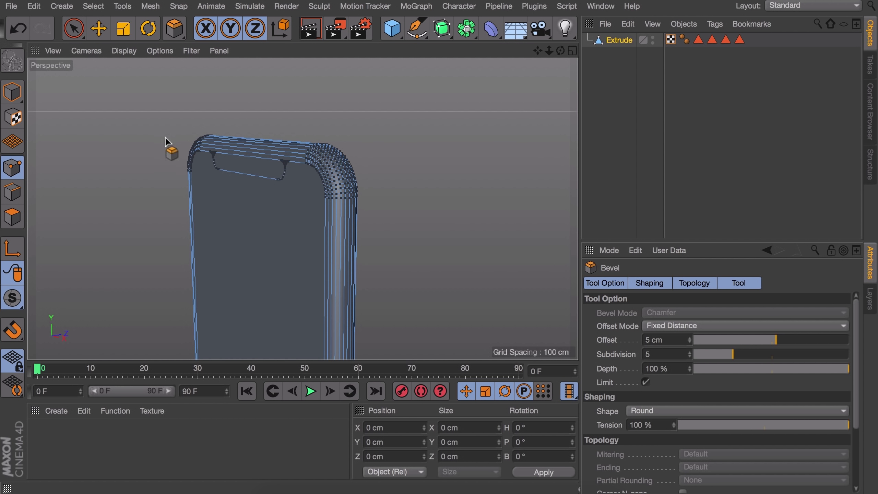
{"action": "key", "text": "e"}
{"action": "left_click", "coordinate": [12, 91]}
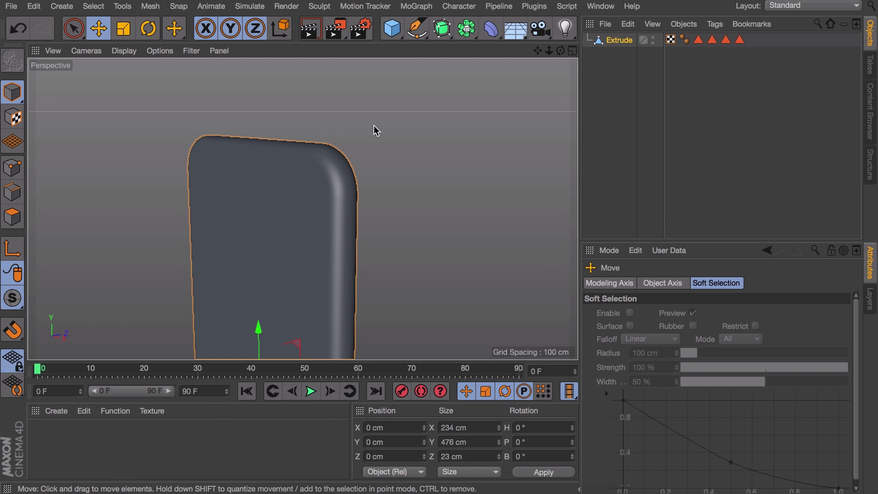
Add a Boole object and make the Extrude object its child
{"action": "left_click_drag", "start_coordinate": [439, 29], "coordinate": [735, 46]}
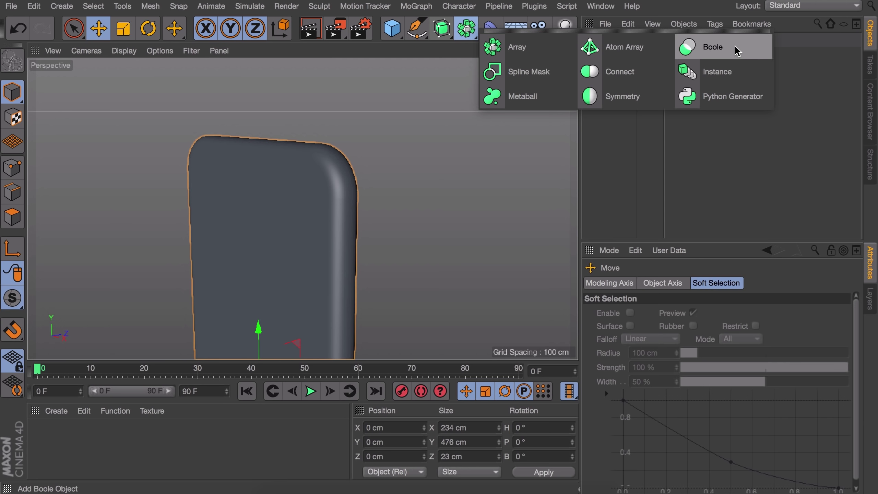
{"action": "left_click", "coordinate": [737, 51]}
{"action": "left_click_drag", "start_coordinate": [617, 55], "coordinate": [621, 41]}
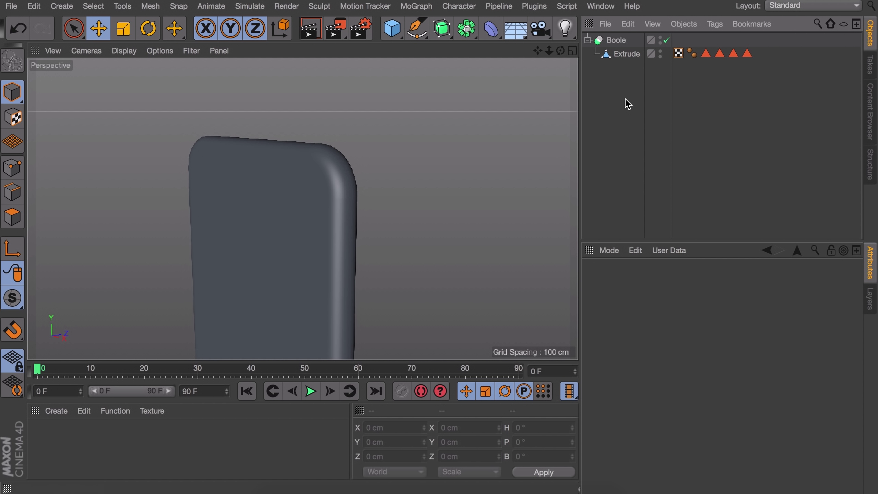
Add a Rectangle spline in the ZY plane while working in the Right view
{"action": "middle_click", "coordinate": [268, 227]}
{"action": "middle_click", "coordinate": [165, 289]}
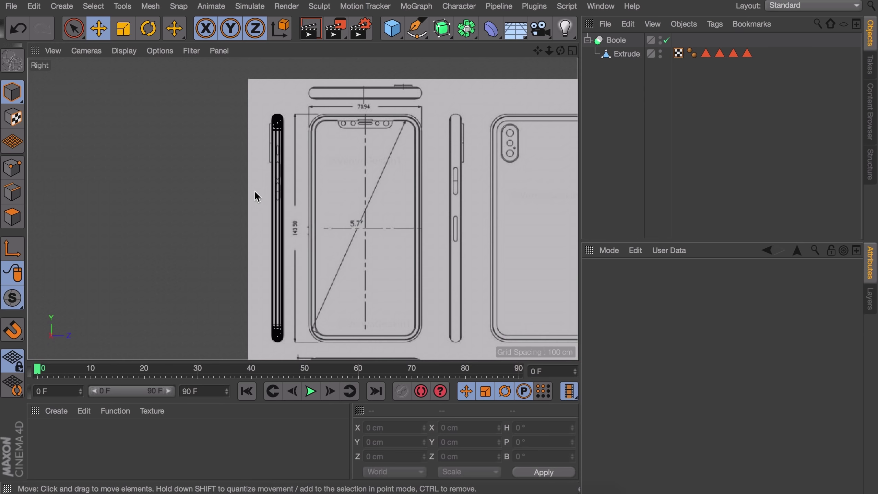
{"action": "scroll", "coordinate": [296, 135], "scroll_direction": "up", "scroll_amount": 10}
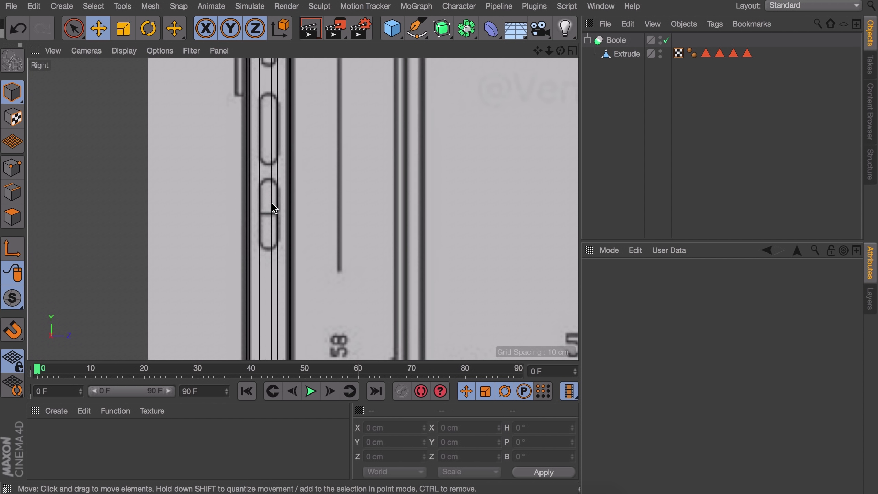
{"action": "scroll", "coordinate": [273, 204], "scroll_direction": "up", "scroll_amount": 5}
{"action": "left_click", "coordinate": [421, 32]}
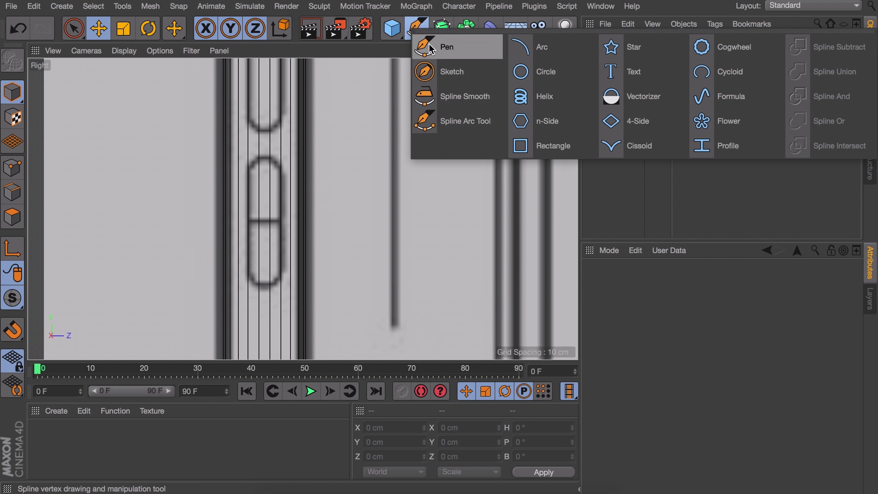
{"action": "left_click", "coordinate": [531, 147]}
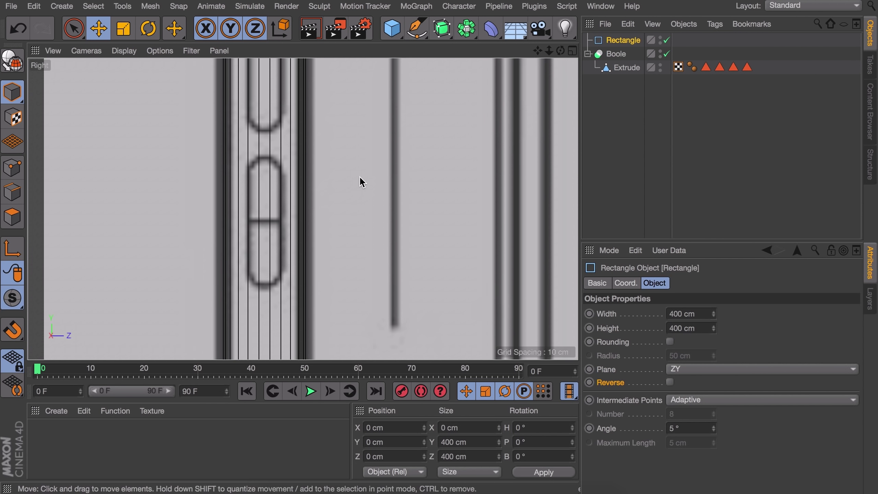
Move the rectangle to about Y 120.368 cm and Z 1.468 cm, centred on the blueprint's upper volume button
{"action": "scroll", "coordinate": [358, 182], "scroll_direction": "down", "scroll_amount": 8}
{"action": "left_click_drag", "start_coordinate": [322, 233], "coordinate": [347, 80]}
{"action": "scroll", "coordinate": [325, 137], "scroll_direction": "up", "scroll_amount": 8}
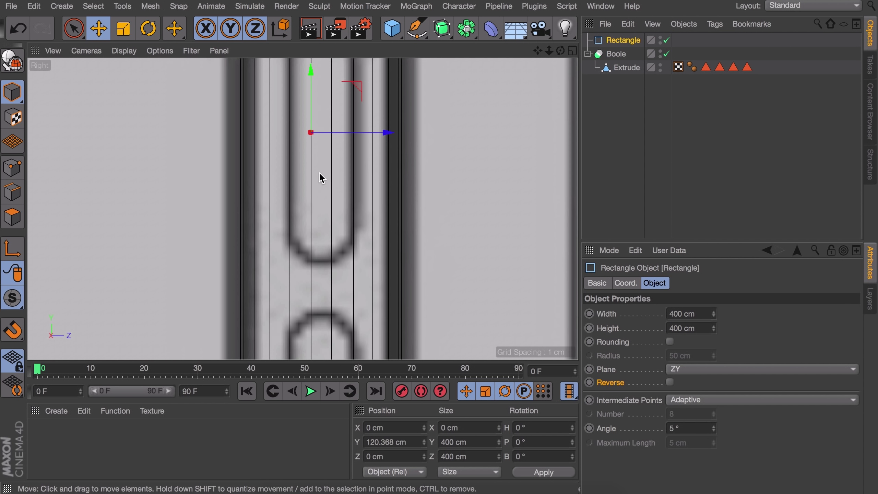
{"action": "left_click_drag", "start_coordinate": [354, 136], "coordinate": [363, 131]}
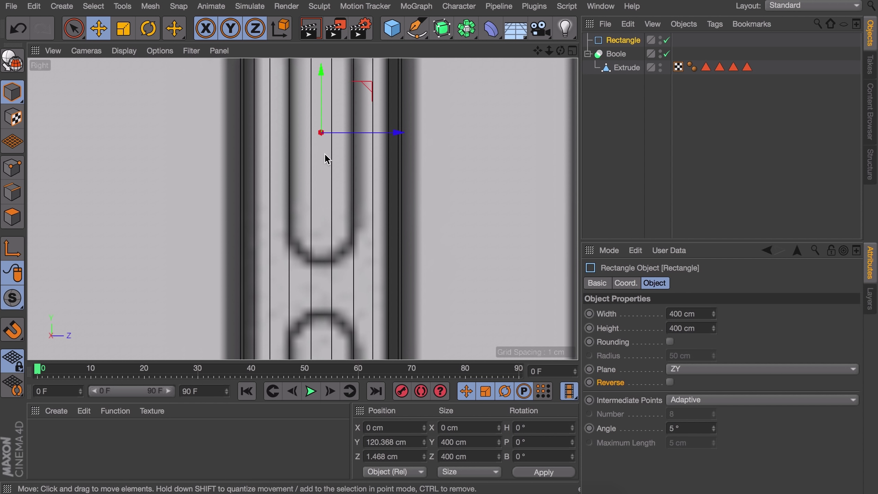
{"action": "middle_click_drag", "start_coordinate": [336, 136], "coordinate": [333, 197], "text": "alt"}
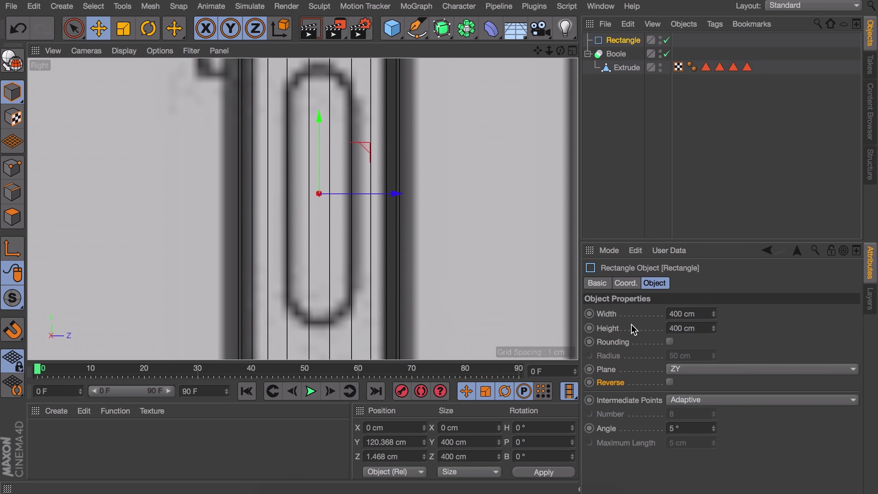
Resize the rectangle to a width of 8.6 cm and a height of 36.6 cm to fit the volume button, and enable Rounding
{"action": "key", "text": "t"}
{"action": "left_click_drag", "start_coordinate": [494, 240], "coordinate": [322, 242]}
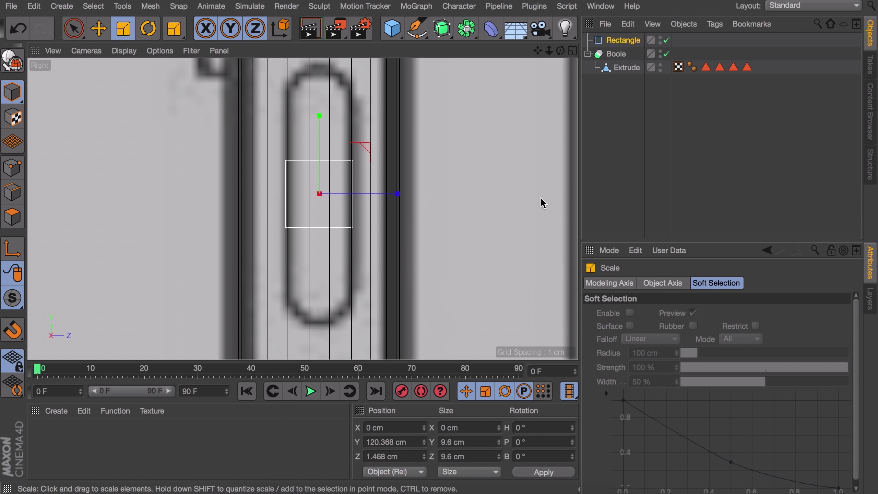
{"action": "left_click", "coordinate": [624, 40]}
{"action": "left_click", "coordinate": [713, 315]}
{"action": "left_click_drag", "start_coordinate": [713, 328], "coordinate": [713, 310]}
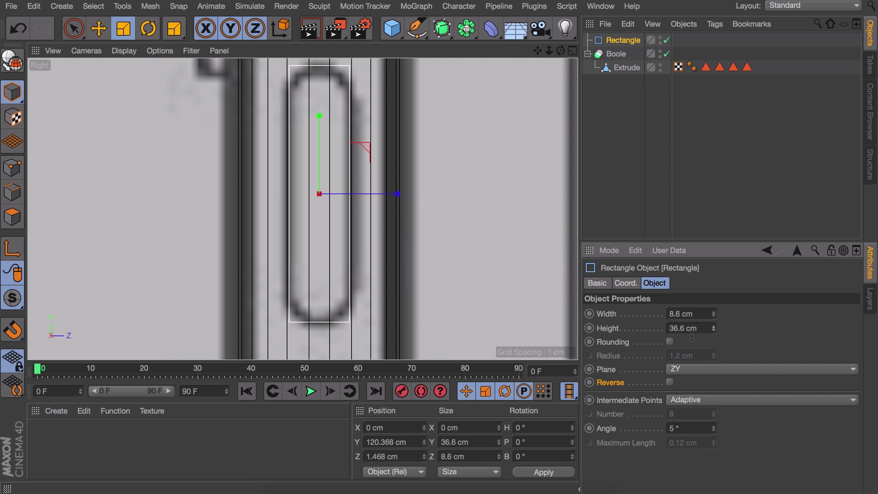
{"action": "left_click", "coordinate": [670, 342]}
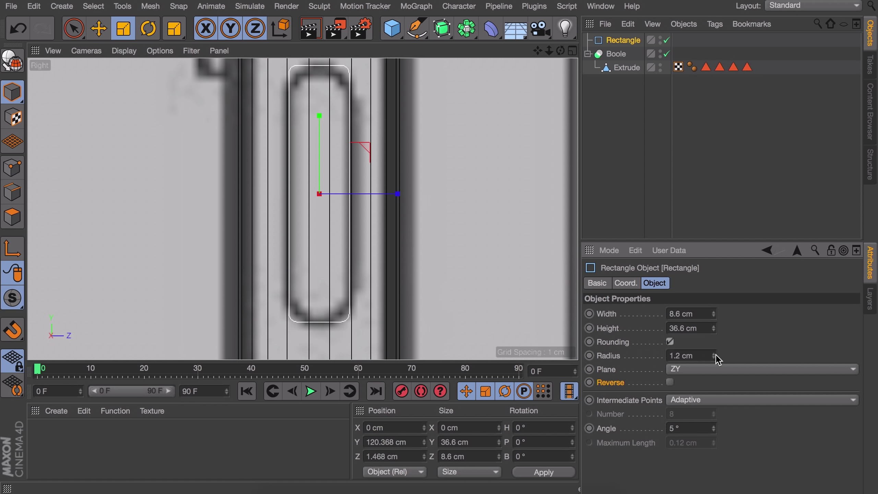
Set the rectangle's corner radius to 4.3 cm so its ends are fully rounded like the volume button
{"action": "left_click_drag", "start_coordinate": [715, 355], "coordinate": [714, 342]}
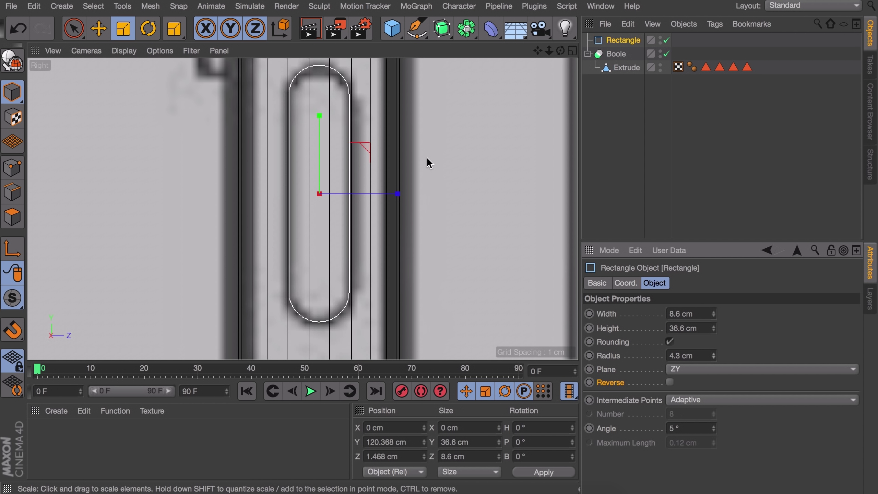
{"action": "key", "text": "e"}
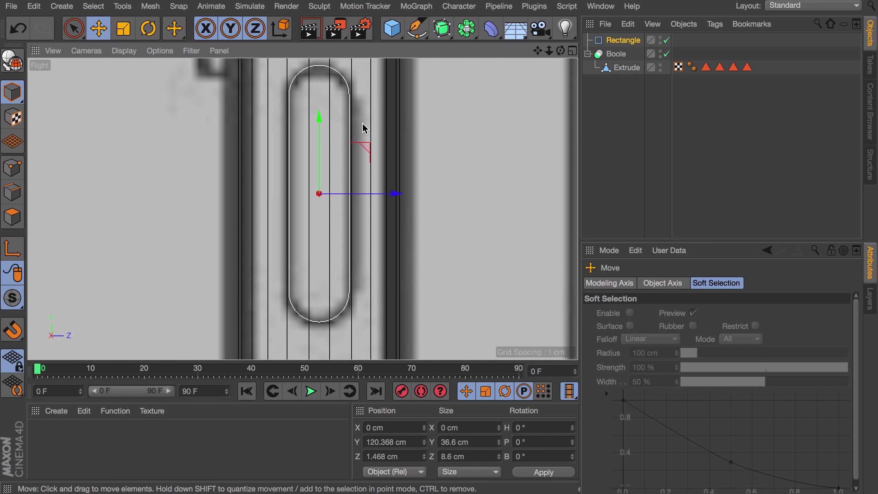
{"action": "scroll", "coordinate": [354, 160], "scroll_direction": "up", "scroll_amount": 10}
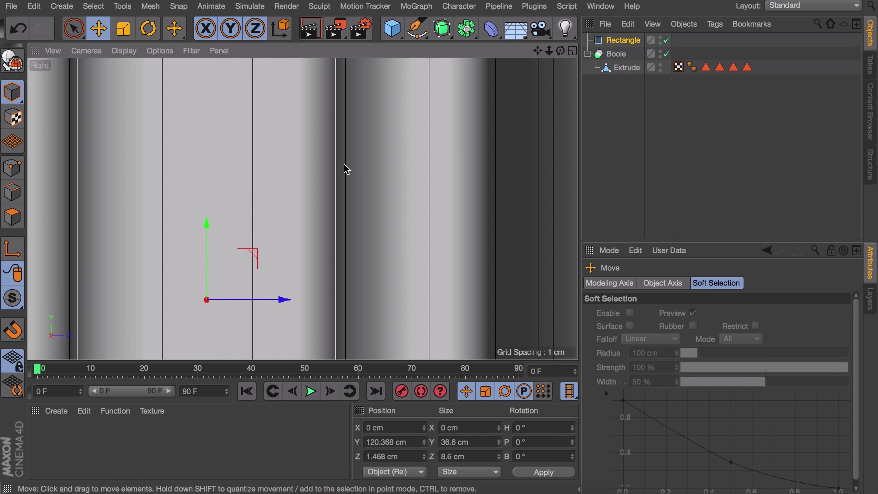
{"action": "right_click_drag", "start_coordinate": [349, 151], "coordinate": [341, 187], "text": "alt"}
{"action": "middle_click_drag", "start_coordinate": [346, 114], "coordinate": [346, 186], "text": "alt"}
{"action": "right_click_drag", "start_coordinate": [347, 187], "coordinate": [346, 234], "text": "alt"}
{"action": "middle_click_drag", "start_coordinate": [346, 234], "coordinate": [334, 191], "text": "alt"}
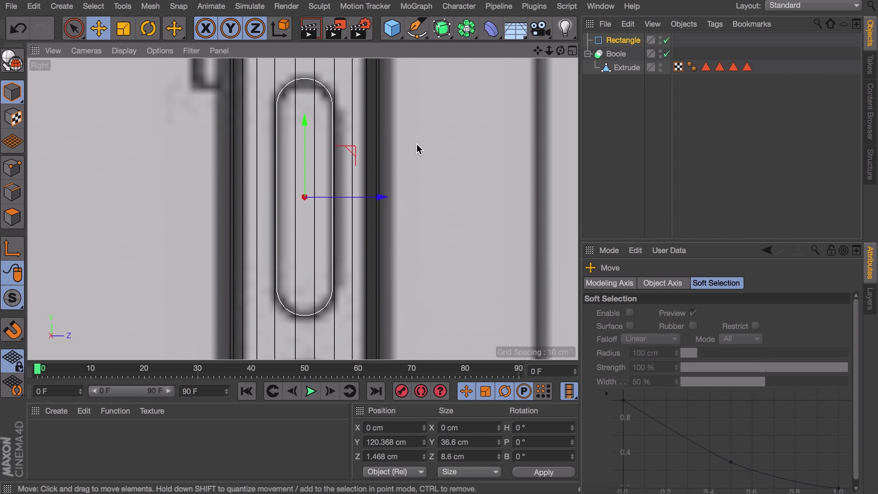
Put the rectangle under a new Extrude object and move it to X 130 cm, out beside the phone body
{"action": "left_click_drag", "start_coordinate": [443, 30], "coordinate": [618, 39]}
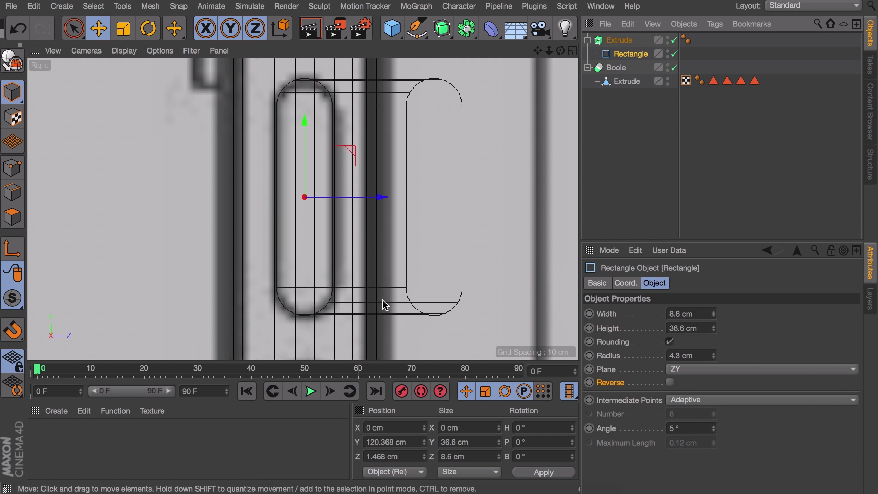
{"action": "middle_click", "coordinate": [287, 159]}
{"action": "middle_click", "coordinate": [236, 176]}
{"action": "left_click_drag", "start_coordinate": [305, 293], "coordinate": [393, 313]}
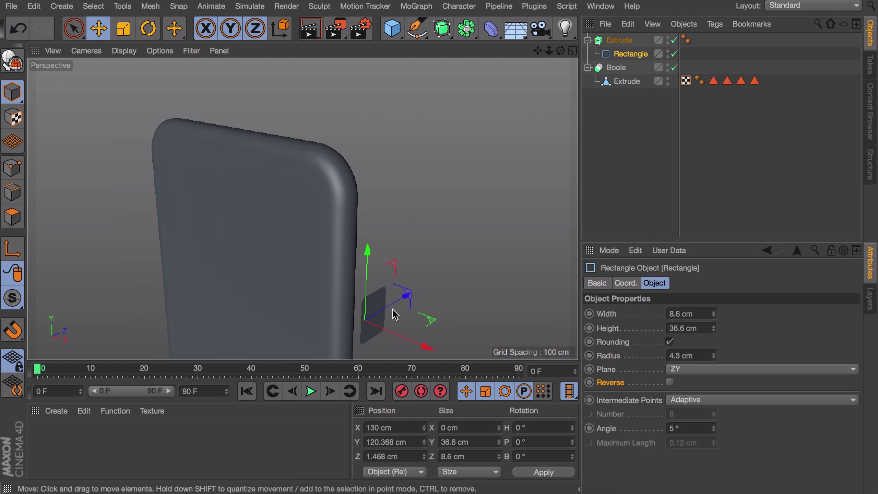
{"action": "middle_click_drag", "start_coordinate": [392, 313], "coordinate": [359, 248], "text": "alt"}
Set the button Extrude's movement to 30 cm in X, 0 cm in Y and 0 cm in Z
{"action": "left_click", "coordinate": [619, 41]}
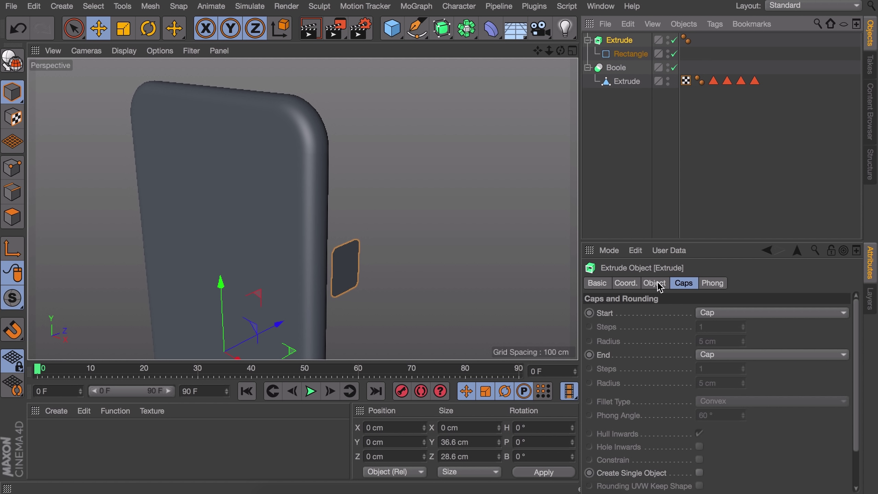
{"action": "left_click", "coordinate": [656, 283]}
{"action": "left_click", "coordinate": [785, 314]}
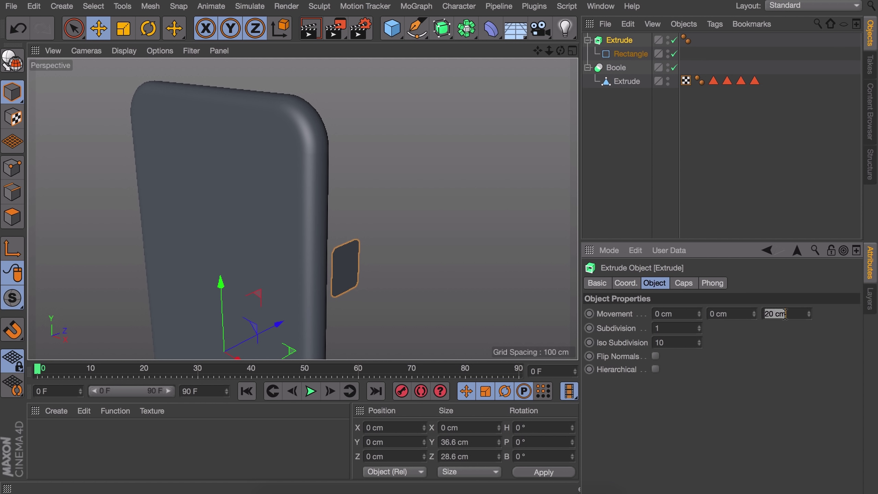
{"action": "type", "text": "0"}
{"action": "key", "text": "Return"}
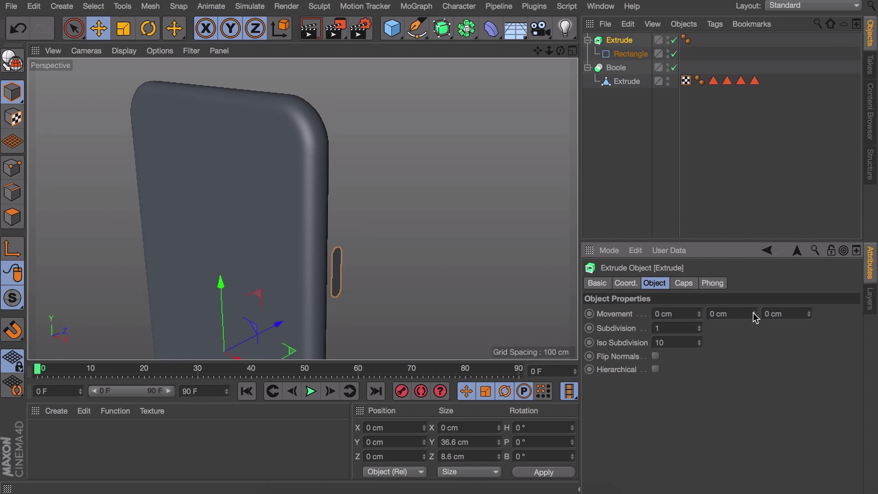
{"action": "left_click", "coordinate": [699, 313]}
{"action": "left_click", "coordinate": [699, 312]}
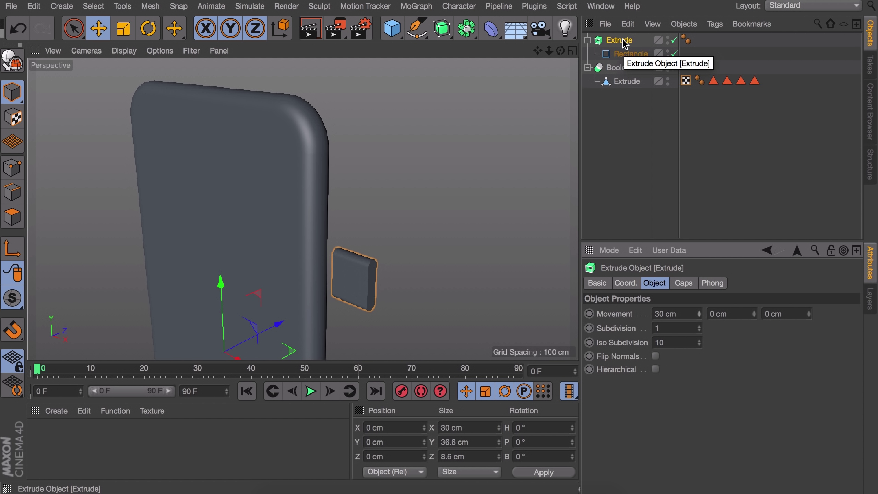
Group the button Extrude in a Null, place it below the phone body inside the Boole, and name it "cutouts"
{"action": "key", "text": "alt+g"}
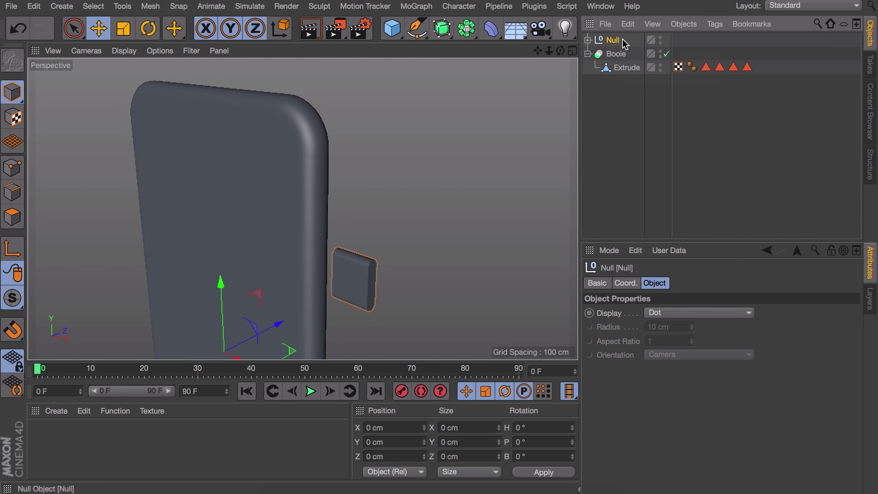
{"action": "left_click", "coordinate": [587, 40]}
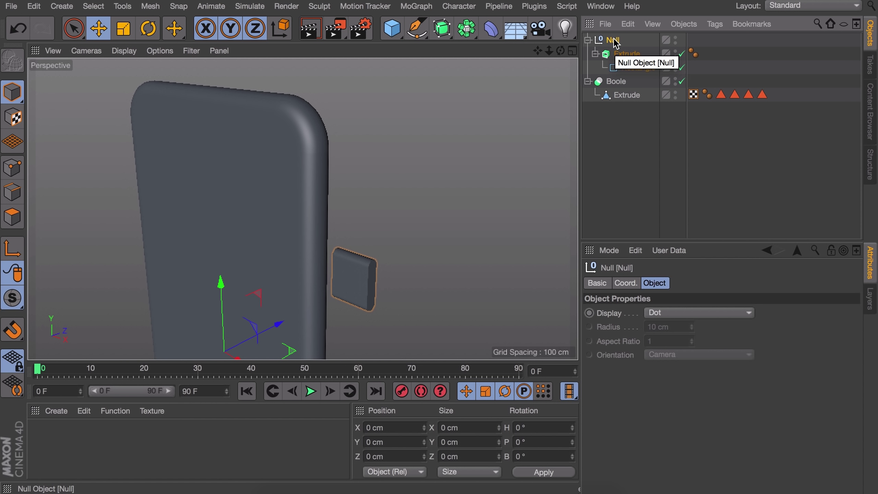
{"action": "mouse_move", "coordinate": [614, 41]}
{"action": "left_mouse_down"}
{"action": "mouse_move", "coordinate": [624, 86]}
{"action": "mouse_move", "coordinate": [622, 48]}
{"action": "left_mouse_up"}
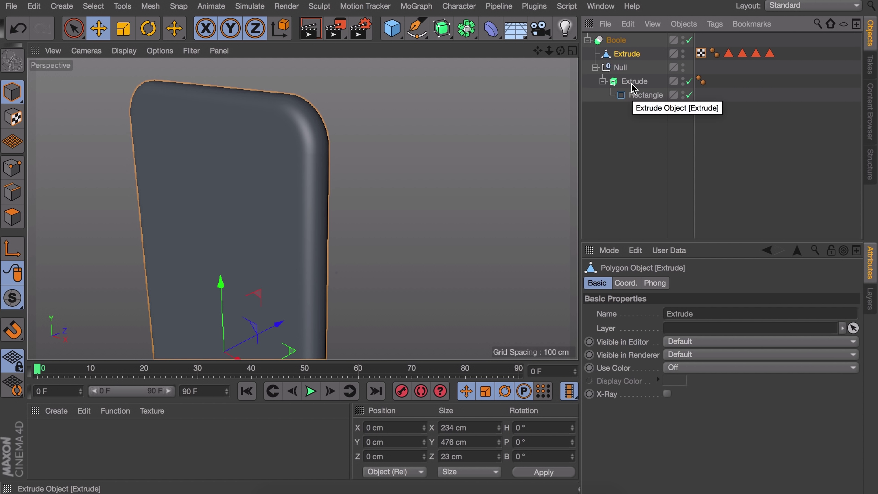
{"action": "double_click", "coordinate": [622, 68]}
{"action": "type", "text": "cutouts"}
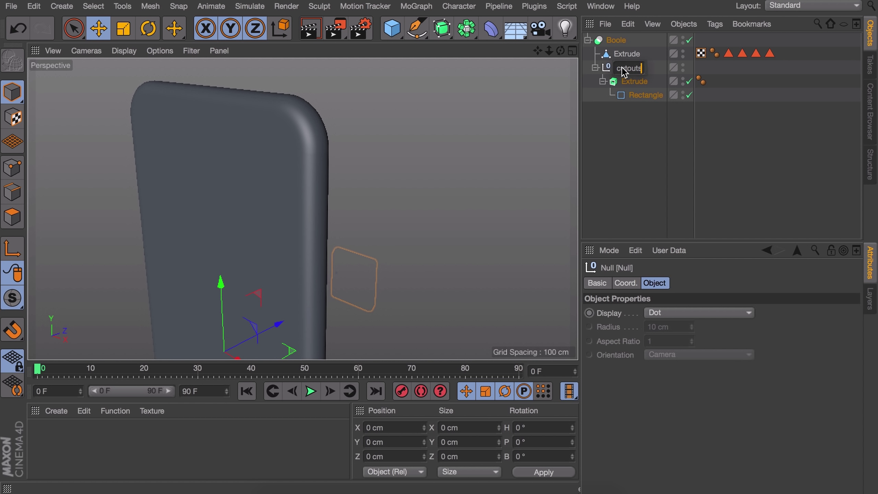
{"action": "key", "text": "Return"}
Move the button rectangle to X 102.578 cm so its extrusion cuts a recess into the phone's side
{"action": "left_click", "coordinate": [645, 95]}
{"action": "left_click_drag", "start_coordinate": [405, 294], "coordinate": [310, 233]}
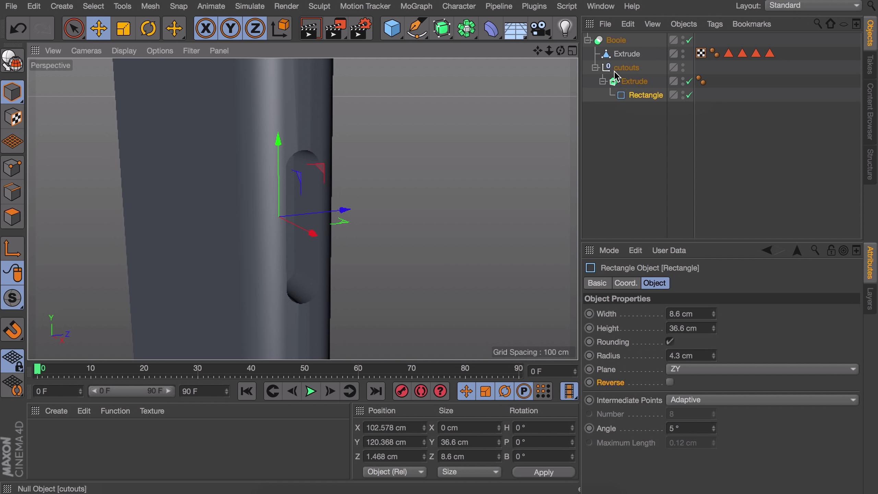
{"action": "left_click", "coordinate": [595, 67]}
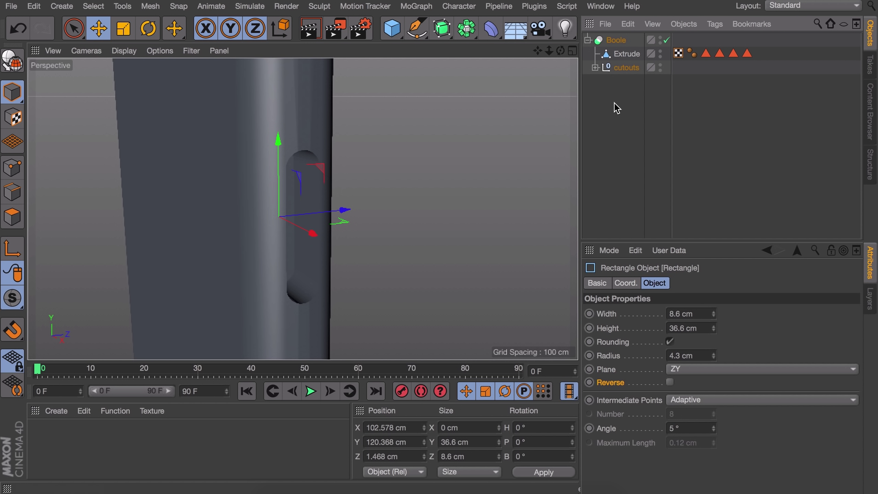
Duplicate the button Extrude inside cutouts and move the copy to Y -43.362 cm, over the blueprint's lower volume button
{"action": "left_click", "coordinate": [595, 67]}
{"action": "middle_click", "coordinate": [395, 142]}
{"action": "left_click", "coordinate": [622, 81]}
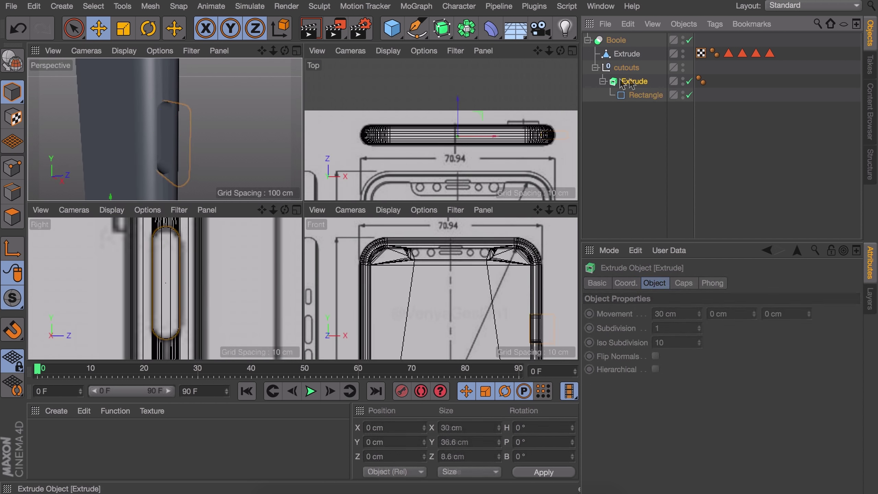
{"action": "left_click", "coordinate": [603, 81]}
{"action": "middle_click", "coordinate": [202, 277]}
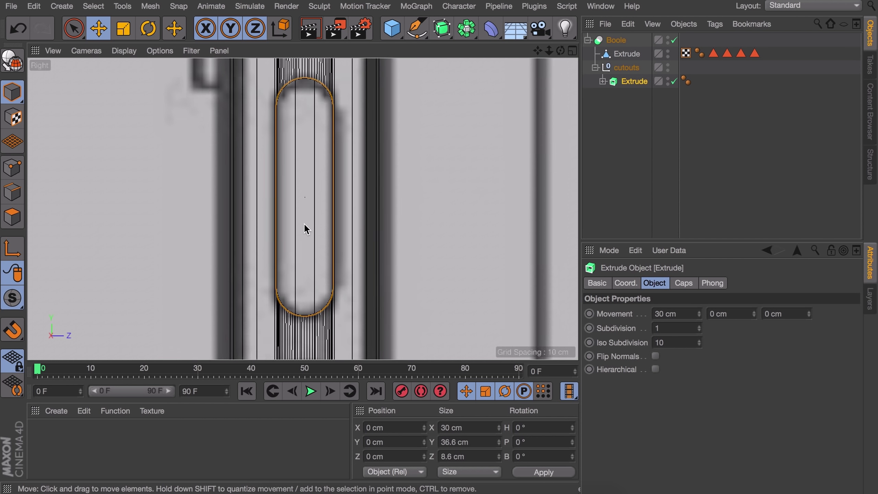
{"action": "scroll", "coordinate": [304, 223], "scroll_direction": "down", "scroll_amount": 6}
{"action": "middle_click_drag", "start_coordinate": [335, 217], "coordinate": [312, 129], "text": "alt"}
{"action": "left_click", "coordinate": [623, 66]}
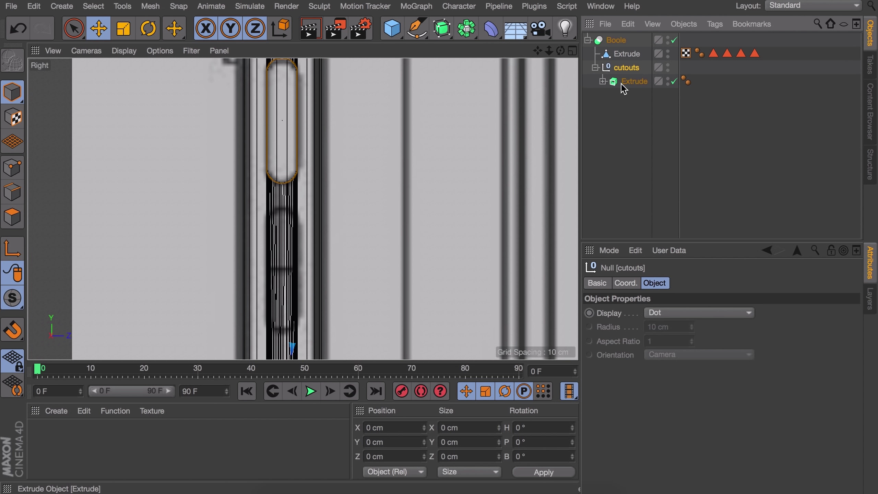
{"action": "left_click", "coordinate": [622, 83]}
{"action": "scroll", "coordinate": [302, 149], "scroll_direction": "down", "scroll_amount": 3}
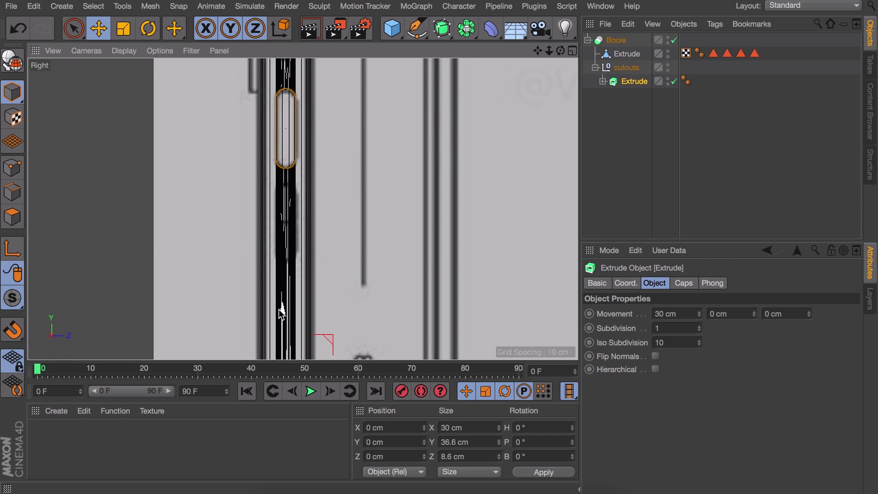
{"action": "left_click_drag", "start_coordinate": [282, 308], "coordinate": [283, 391], "text": "ctrl"}
{"action": "left_click_drag", "start_coordinate": [286, 259], "coordinate": [286, 268], "text": "ctrl"}
{"action": "scroll", "coordinate": [286, 269], "scroll_direction": "up", "scroll_amount": 4}
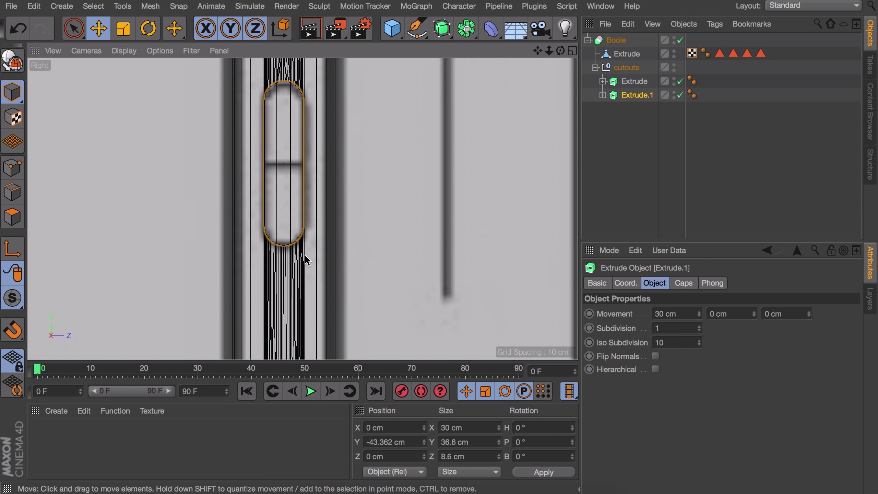
Enable Hide new edges, Create single object and Create Phong breaks at intersections on the Boole object
{"action": "left_click", "coordinate": [617, 40]}
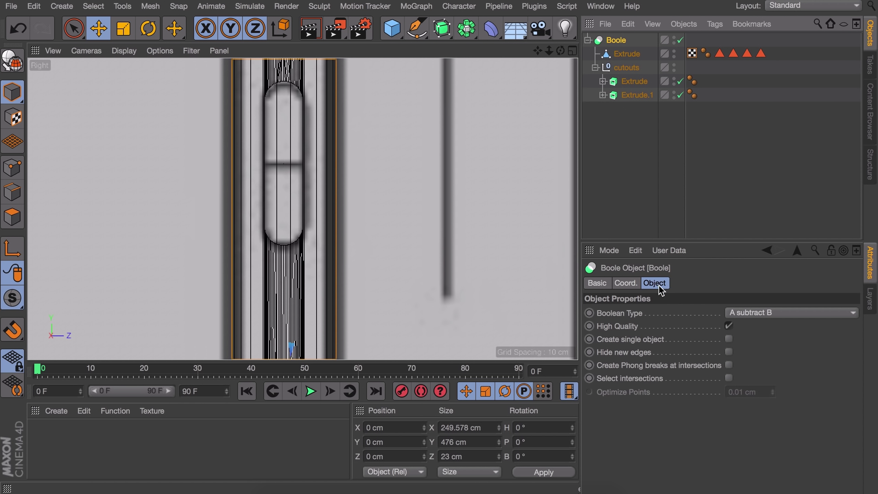
{"action": "left_click", "coordinate": [729, 352]}
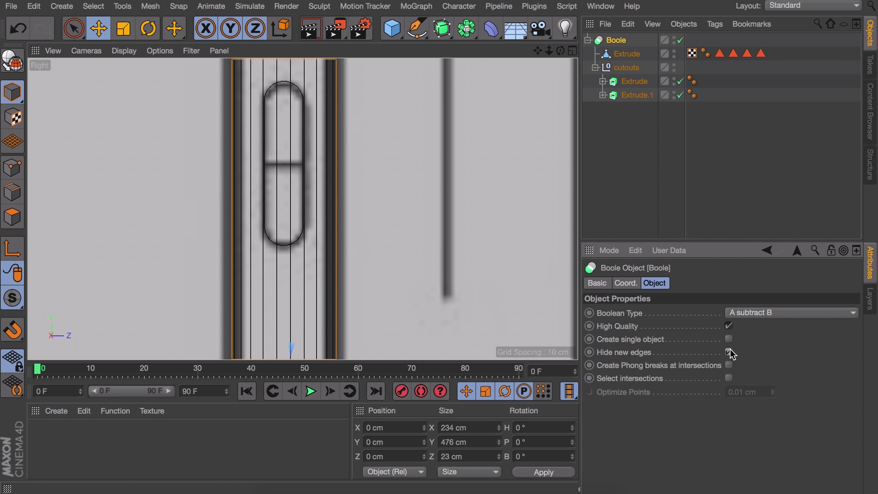
{"action": "left_click", "coordinate": [729, 339]}
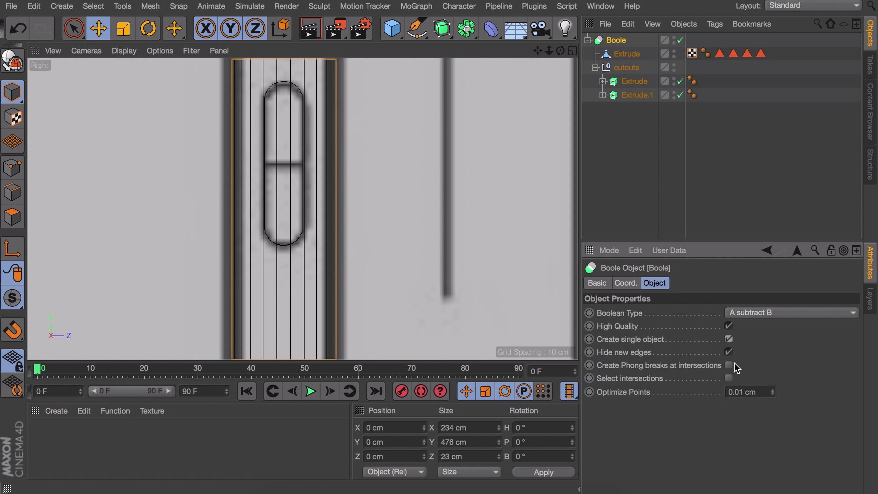
{"action": "left_click", "coordinate": [729, 365]}
Duplicate the upper volume button's Extrude and move the copy to Y 39.85 cm, over the blueprint's mute switch
{"action": "middle_click", "coordinate": [176, 165]}
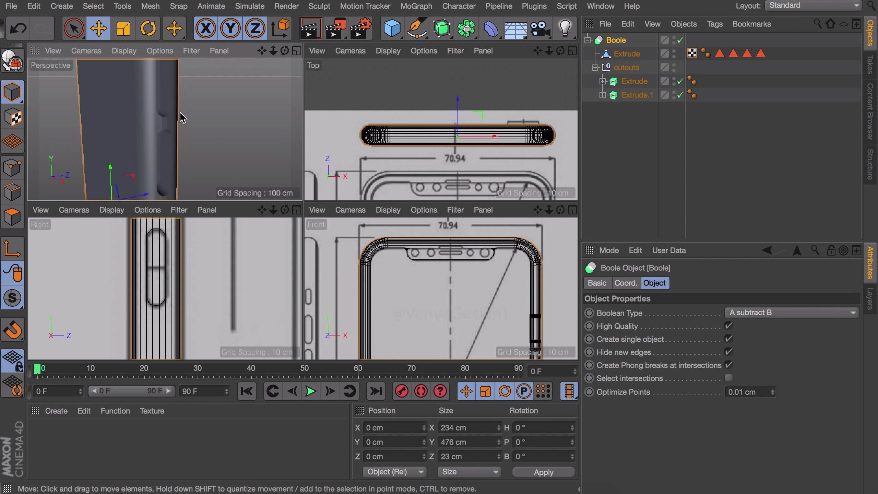
{"action": "middle_click", "coordinate": [176, 267]}
{"action": "middle_click_drag", "start_coordinate": [321, 67], "coordinate": [300, 259], "text": "alt"}
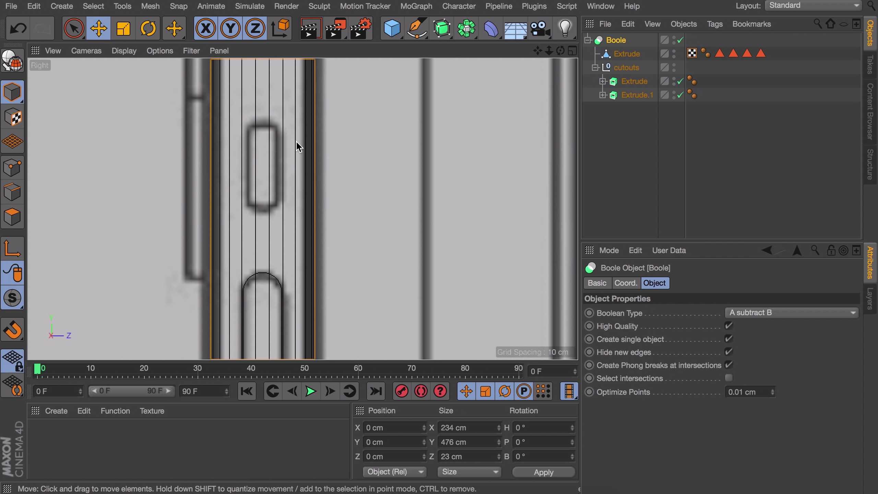
{"action": "left_click", "coordinate": [644, 96]}
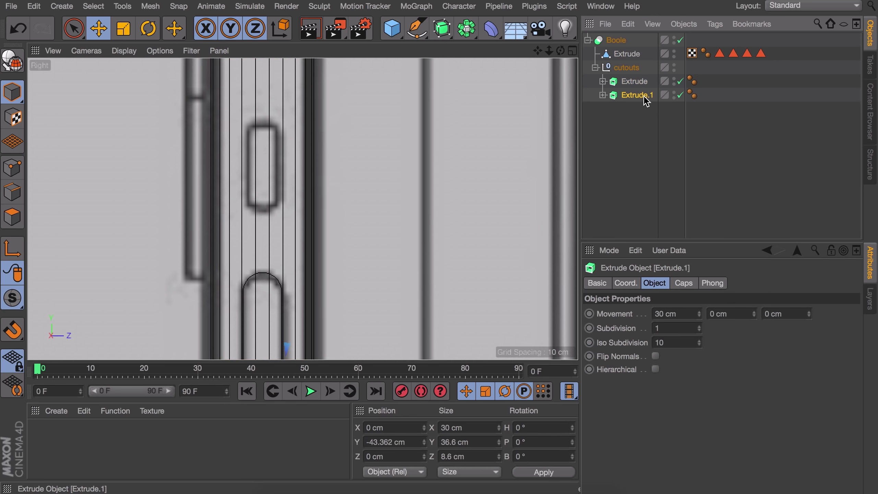
{"action": "scroll", "coordinate": [375, 266], "scroll_direction": "down", "scroll_amount": 5}
{"action": "middle_click_drag", "start_coordinate": [342, 346], "coordinate": [331, 220], "text": "alt"}
{"action": "left_click", "coordinate": [634, 81]}
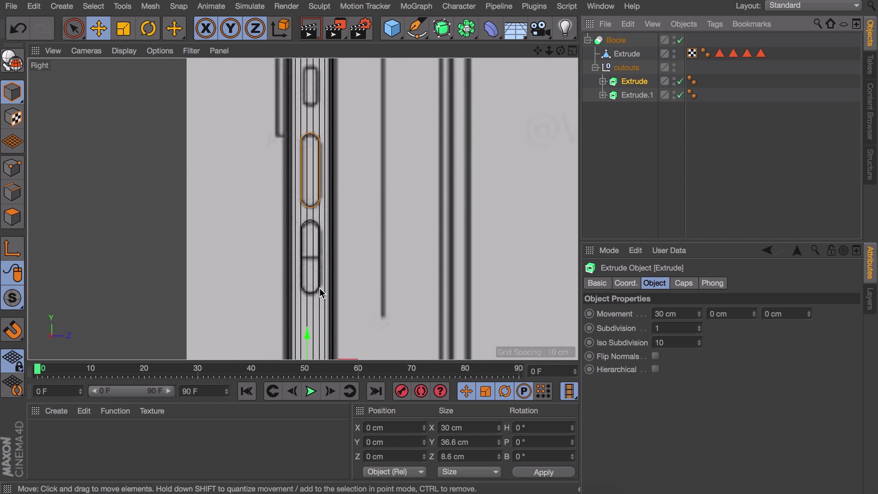
{"action": "left_click_drag", "start_coordinate": [306, 335], "coordinate": [307, 261], "text": "ctrl"}
{"action": "left_click", "coordinate": [602, 109]}
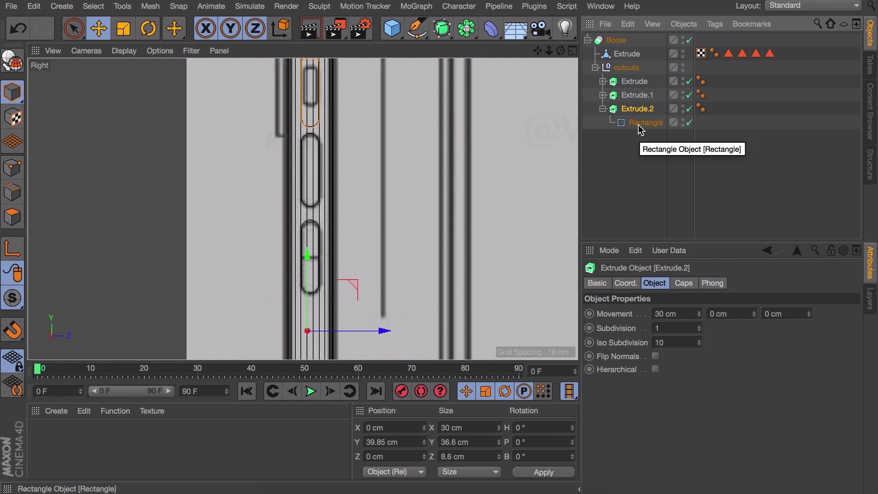
Resize the mute switch rectangle to a width of 7 cm and a height of 17.6 cm, moving it to Y 122.285 cm
{"action": "left_click", "coordinate": [639, 125]}
{"action": "scroll", "coordinate": [318, 85], "scroll_direction": "up", "scroll_amount": 1}
{"action": "scroll", "coordinate": [318, 138], "scroll_direction": "up", "scroll_amount": 4}
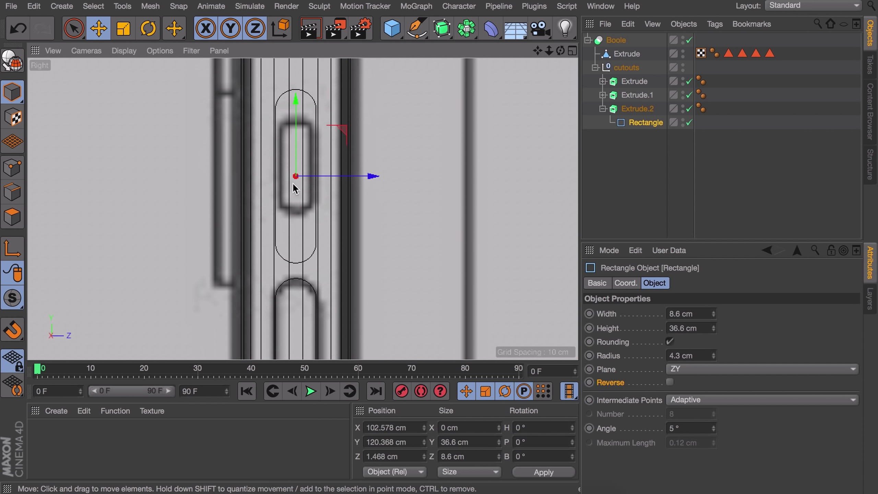
{"action": "left_click_drag", "start_coordinate": [713, 315], "coordinate": [713, 316]}
{"action": "left_click_drag", "start_coordinate": [713, 328], "coordinate": [714, 340]}
{"action": "left_click_drag", "start_coordinate": [300, 126], "coordinate": [300, 110]}
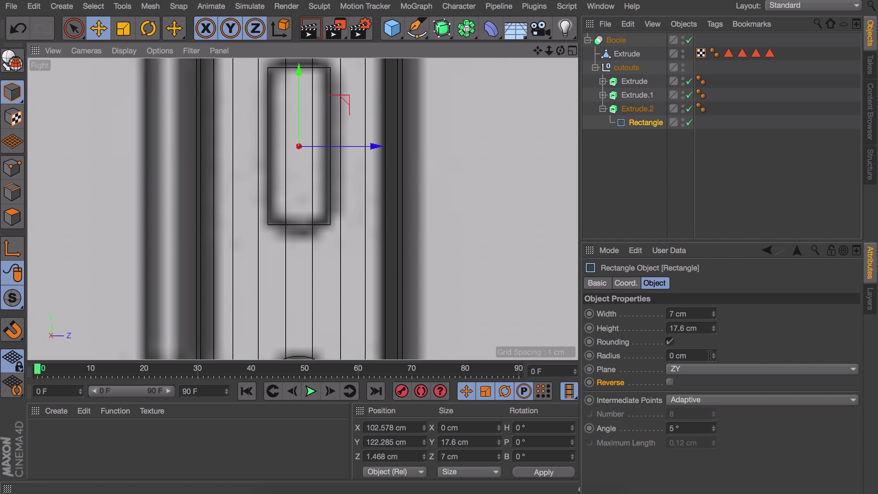
Set the mute switch rectangle's corner radius to 2 cm and nudge it to Y 122.438 cm
{"action": "left_click", "coordinate": [713, 354]}
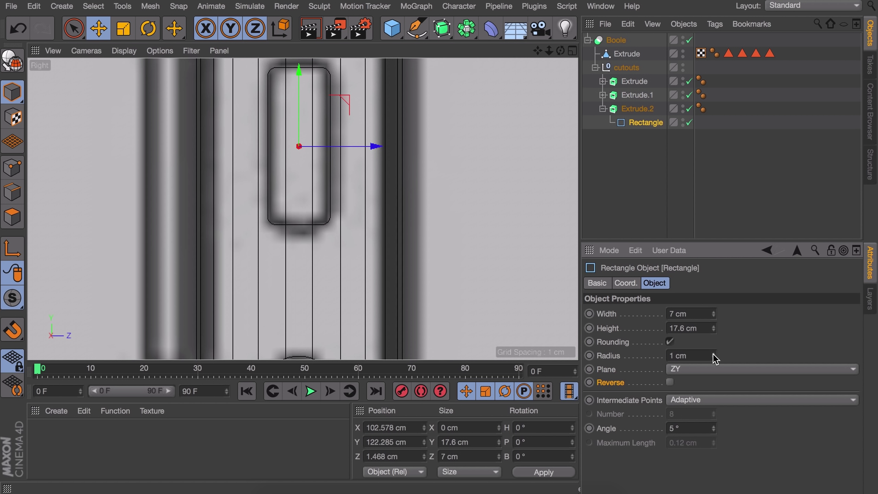
{"action": "left_click", "coordinate": [713, 354]}
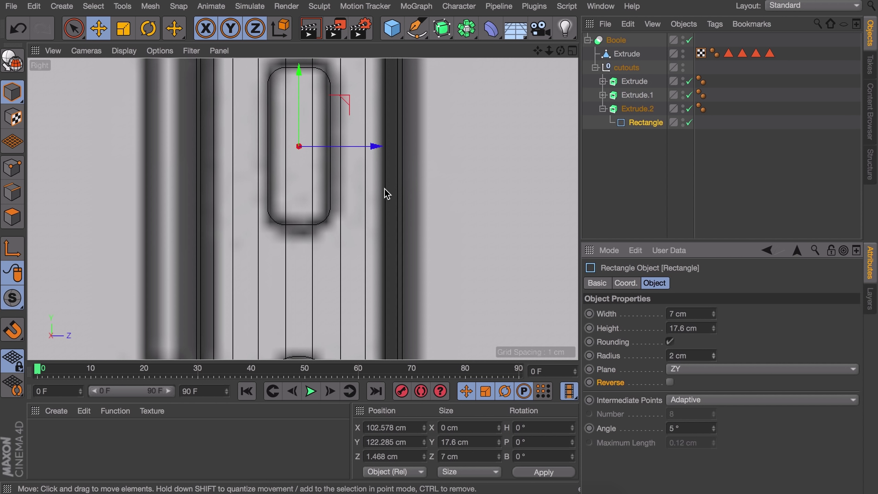
{"action": "middle_click_drag", "start_coordinate": [378, 184], "coordinate": [378, 225], "text": "alt"}
{"action": "left_click_drag", "start_coordinate": [296, 139], "coordinate": [238, 124]}
Examine the volume button and mute switch cutouts along the phone's side in the perspective view
{"action": "middle_click", "coordinate": [298, 139]}
{"action": "middle_click", "coordinate": [238, 124]}
{"action": "scroll", "coordinate": [394, 174], "scroll_direction": "up", "scroll_amount": 4}
{"action": "left_click_drag", "start_coordinate": [310, 139], "coordinate": [372, 169], "text": "alt"}
{"action": "right_click_drag", "start_coordinate": [336, 115], "coordinate": [426, 179], "text": "alt"}
{"action": "left_click_drag", "start_coordinate": [304, 169], "coordinate": [367, 153], "text": "alt"}
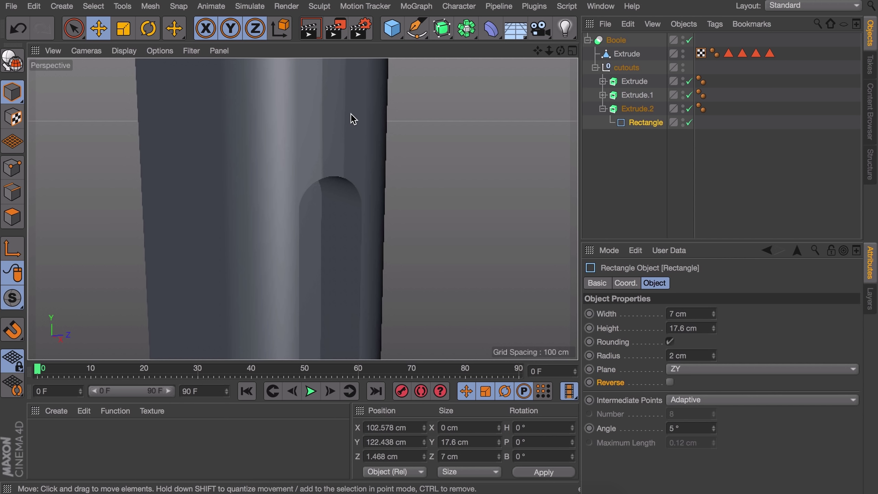
{"action": "right_click_drag", "start_coordinate": [356, 131], "coordinate": [341, 218], "text": "alt"}
{"action": "left_click_drag", "start_coordinate": [346, 216], "coordinate": [284, 211], "text": "alt"}
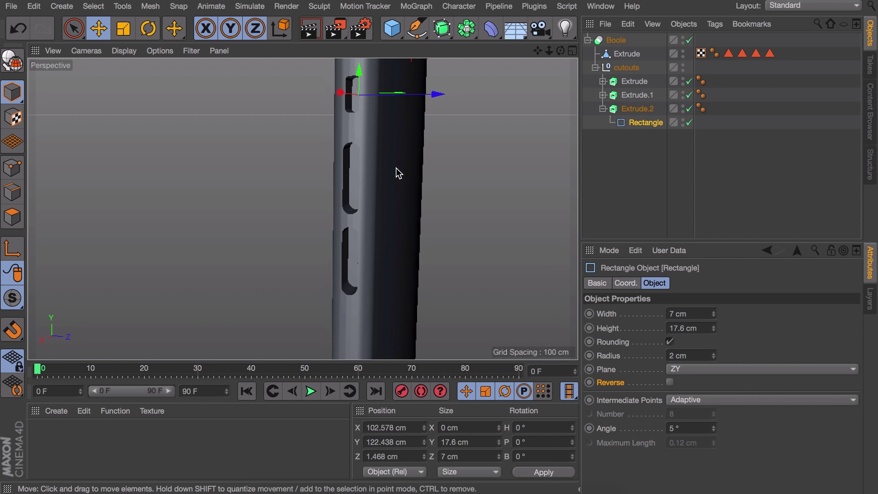
Duplicate the cutouts group outside the Boole and rename the copy Buttons
{"action": "left_click", "coordinate": [626, 68]}
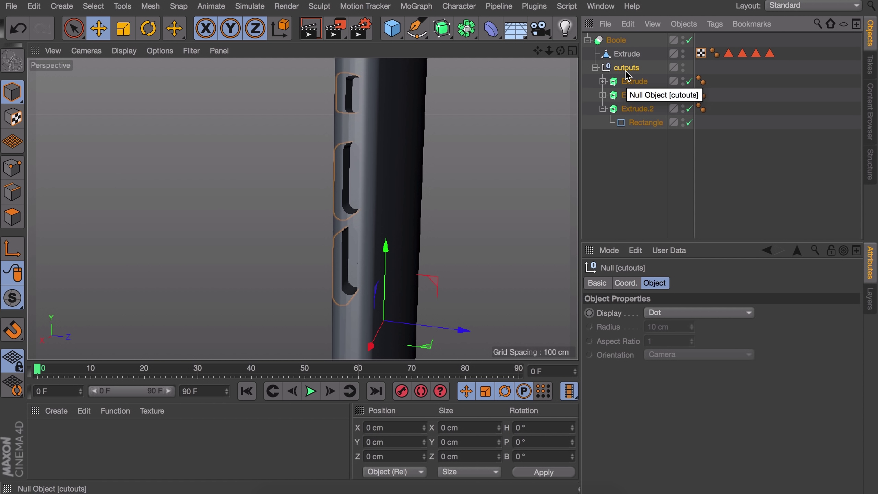
{"action": "key", "text": "ctrl+v"}
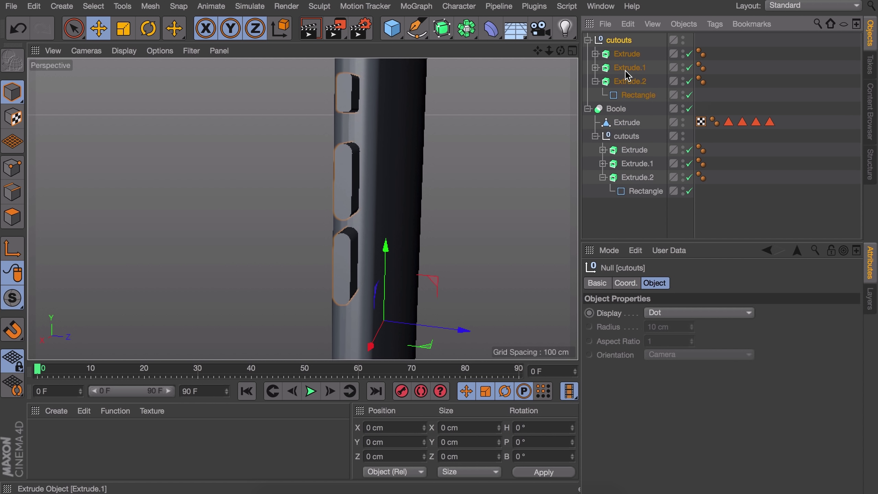
{"action": "double_click", "coordinate": [624, 40]}
{"action": "type", "text": "Buttons"}
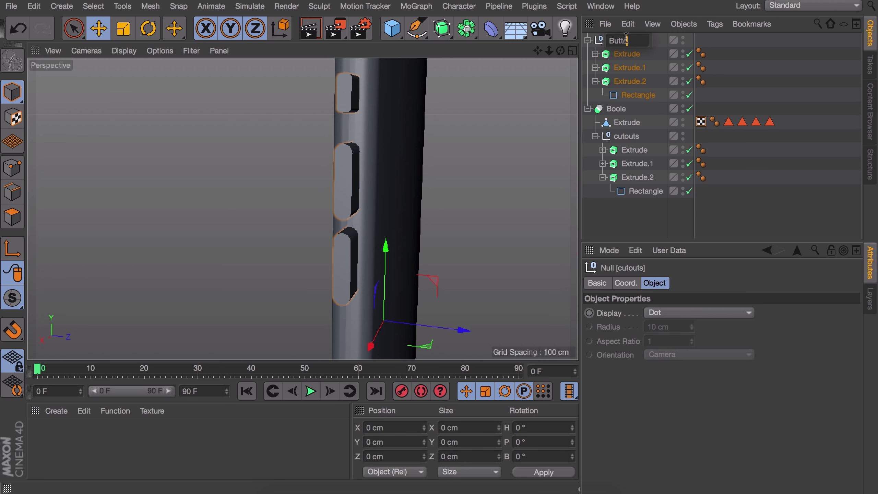
{"action": "key", "text": "Return"}
Set the upper volume button's rectangle in the Buttons group to a width of 7.6 cm and a height of 35.6 cm
{"action": "left_click_drag", "start_coordinate": [366, 156], "coordinate": [450, 153], "text": "alt"}
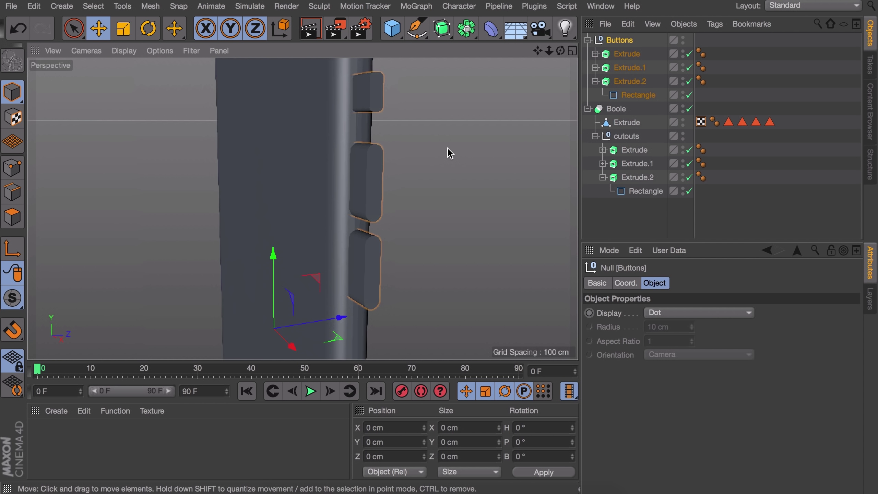
{"action": "right_click_drag", "start_coordinate": [360, 176], "coordinate": [357, 102], "text": "alt"}
{"action": "left_click_drag", "start_coordinate": [342, 120], "coordinate": [322, 116], "text": "alt"}
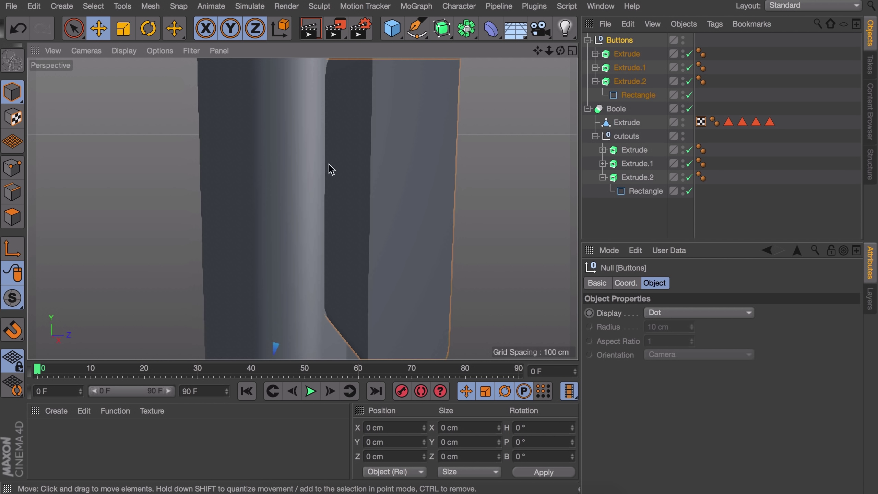
{"action": "left_click", "coordinate": [632, 54]}
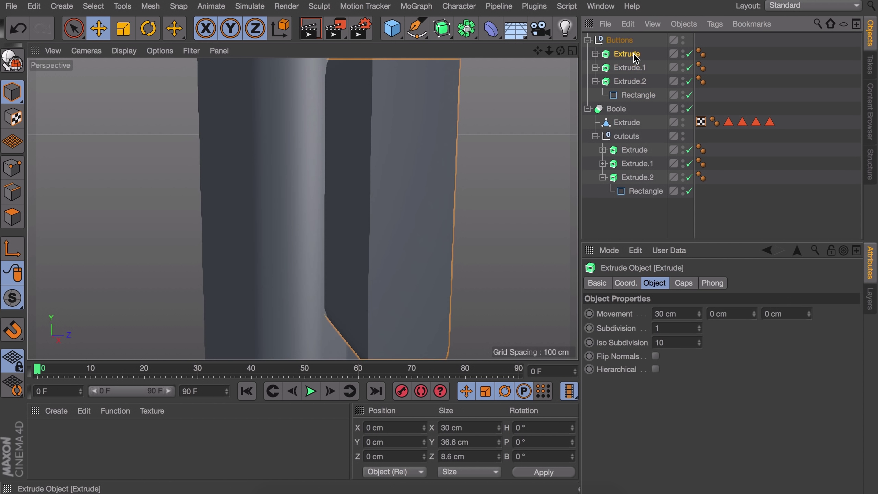
{"action": "left_click", "coordinate": [595, 54]}
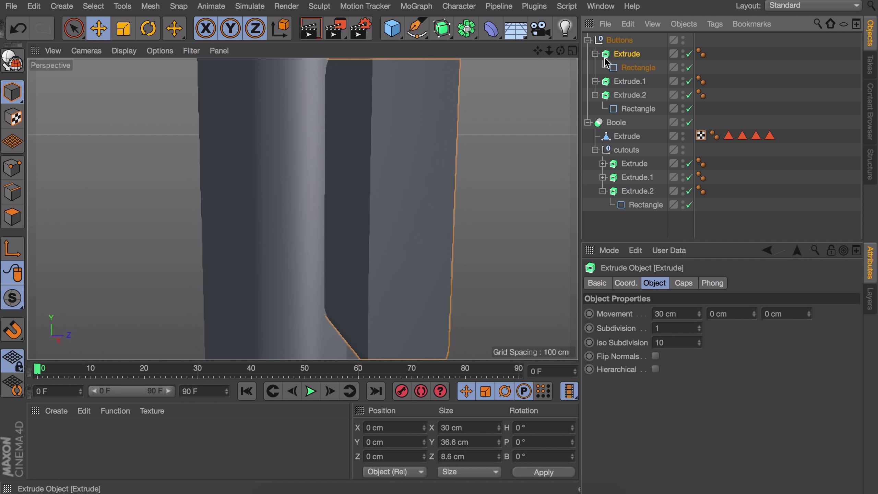
{"action": "left_click", "coordinate": [637, 68]}
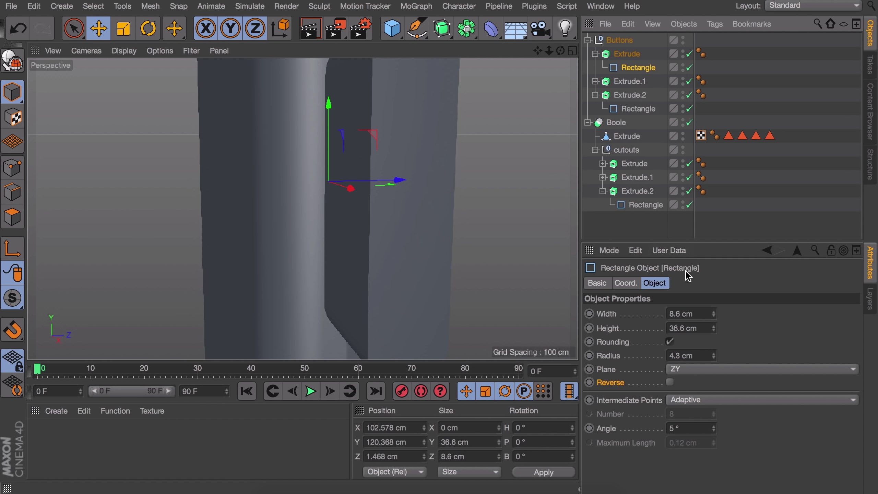
{"action": "left_click", "coordinate": [714, 316]}
{"action": "left_click", "coordinate": [714, 331]}
{"action": "left_click_drag", "start_coordinate": [418, 285], "coordinate": [381, 270], "text": "alt"}
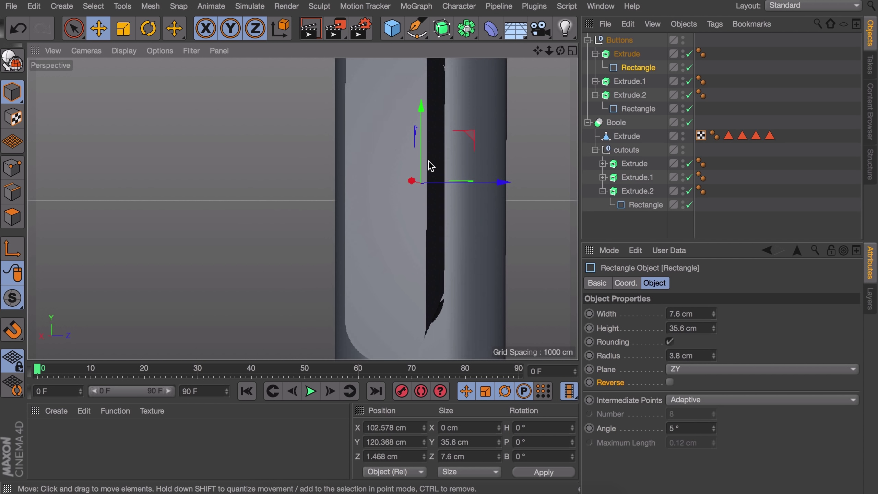
{"action": "left_click_drag", "start_coordinate": [435, 157], "coordinate": [498, 185], "text": "alt"}
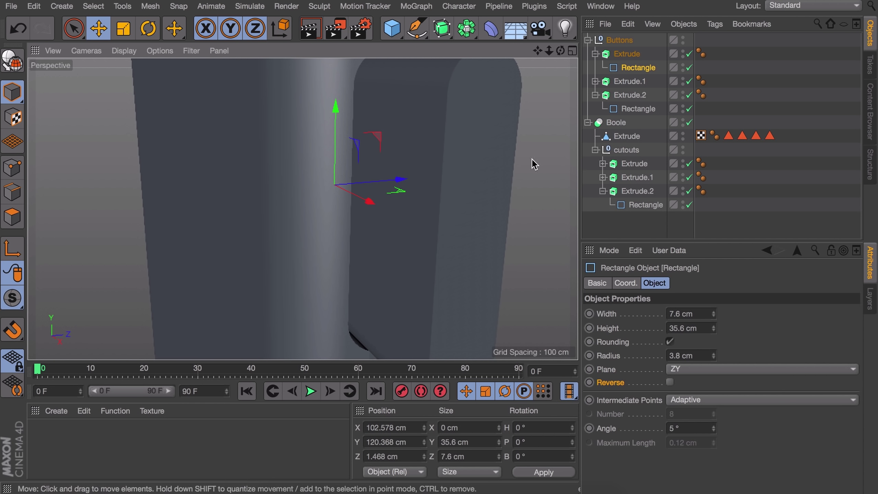
Resize the Extrude.1 rectangle in the Buttons group to 7.6 cm wide and 35.6 cm high
{"action": "left_click", "coordinate": [595, 81]}
{"action": "left_click", "coordinate": [630, 98]}
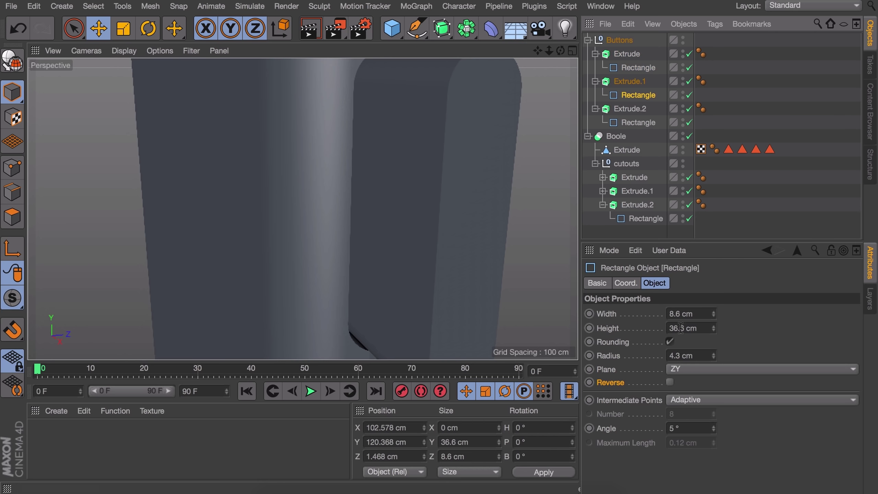
{"action": "left_click", "coordinate": [714, 316]}
Move both volume button rectangles together along X to 87.059 cm, sinking the buttons into their cutouts
{"action": "middle_click_drag", "start_coordinate": [468, 244], "coordinate": [413, 108], "text": "alt"}
{"action": "right_click_drag", "start_coordinate": [413, 108], "coordinate": [401, 204], "text": "alt"}
{"action": "middle_click_drag", "start_coordinate": [401, 204], "coordinate": [396, 148], "text": "alt"}
{"action": "left_click", "coordinate": [637, 65], "text": "ctrl"}
{"action": "left_click_drag", "start_coordinate": [363, 163], "coordinate": [336, 157]}
{"action": "right_click_drag", "start_coordinate": [356, 226], "coordinate": [359, 147], "text": "alt"}
{"action": "left_click_drag", "start_coordinate": [358, 147], "coordinate": [399, 125], "text": "alt"}
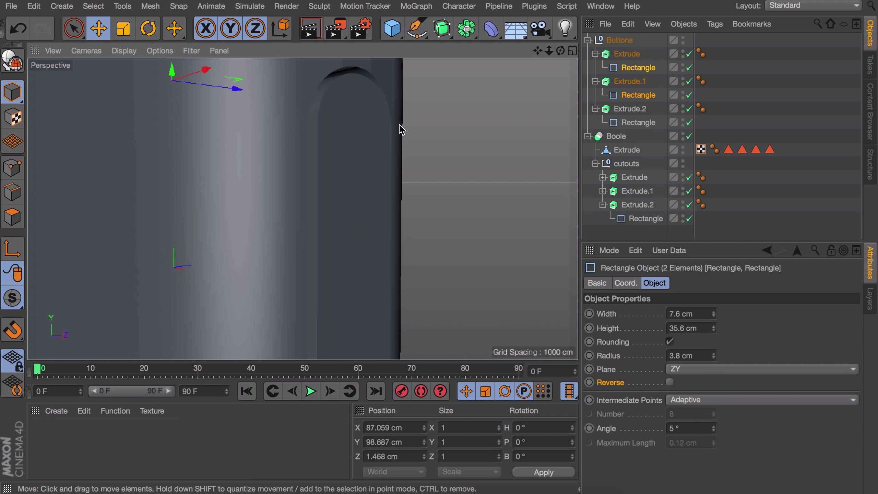
Give both volume button Extrudes a Fillet Cap at the end and a plain Cap at the start, with Constrain enabled
{"action": "left_click", "coordinate": [627, 55]}
{"action": "left_click", "coordinate": [627, 82], "text": "ctrl"}
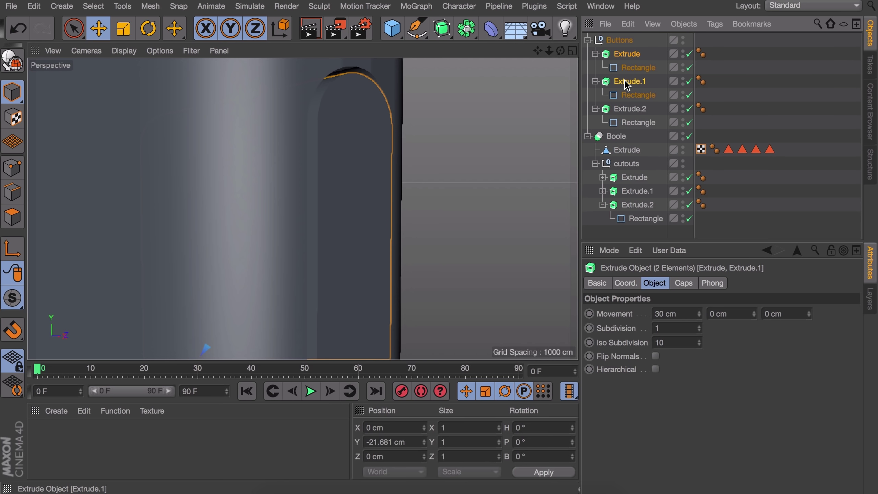
{"action": "left_click", "coordinate": [684, 283]}
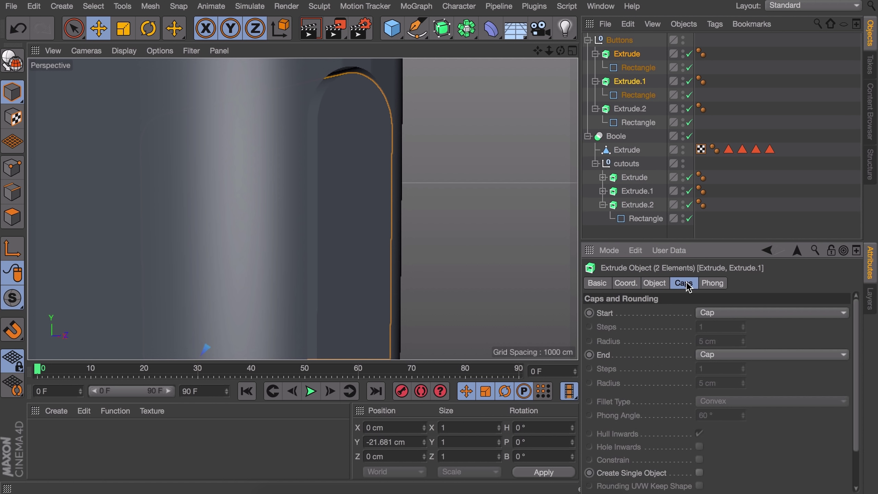
{"action": "left_click", "coordinate": [698, 313]}
{"action": "left_click", "coordinate": [721, 371]}
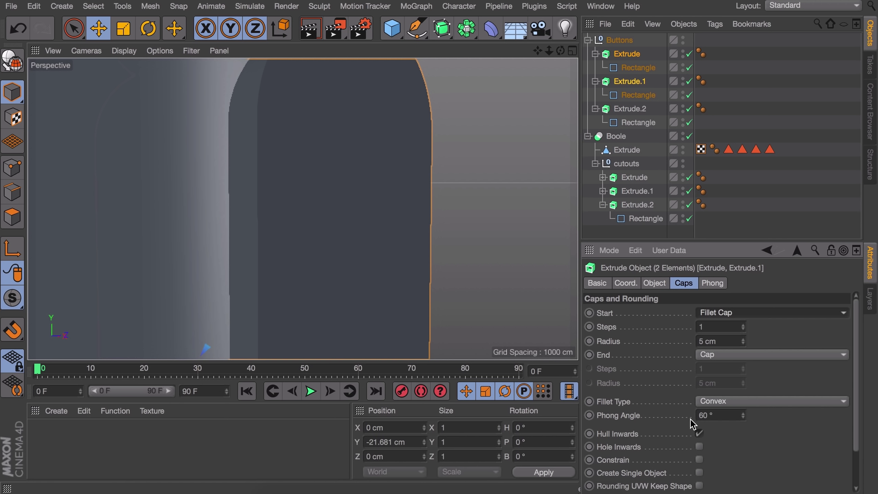
{"action": "left_click", "coordinate": [699, 460]}
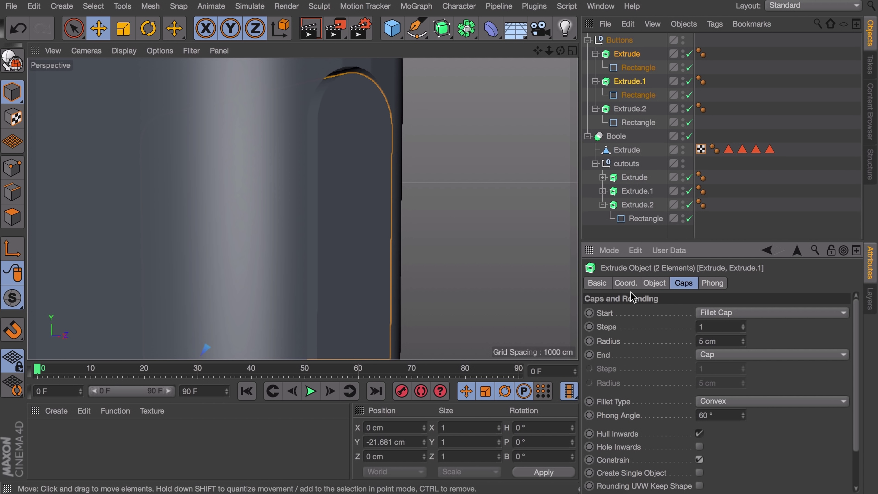
{"action": "left_click", "coordinate": [712, 355]}
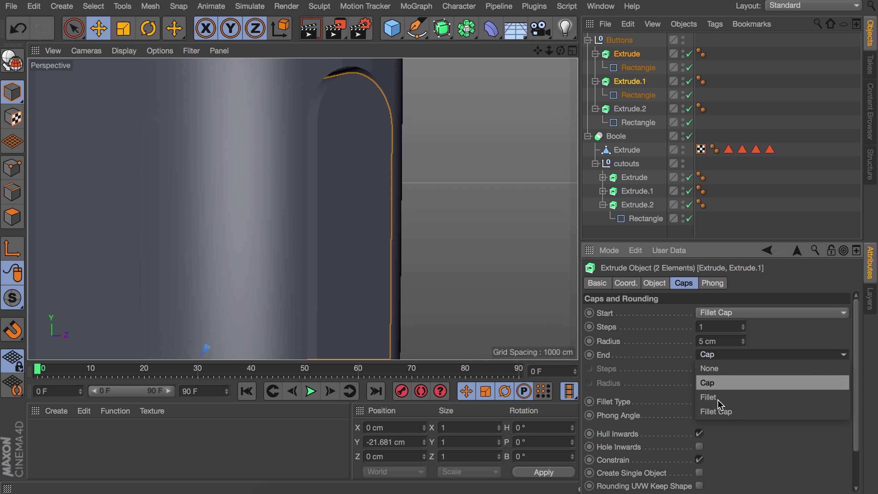
{"action": "left_click", "coordinate": [719, 411]}
{"action": "left_click", "coordinate": [715, 313]}
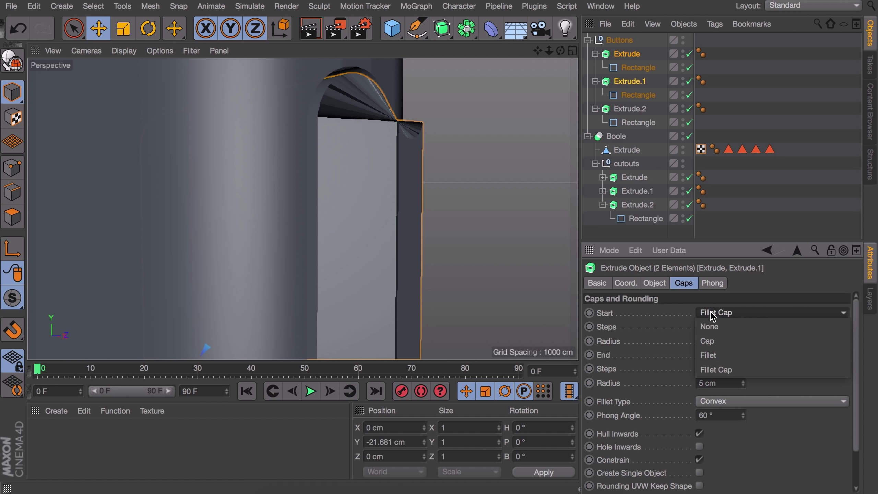
{"action": "left_click", "coordinate": [716, 339]}
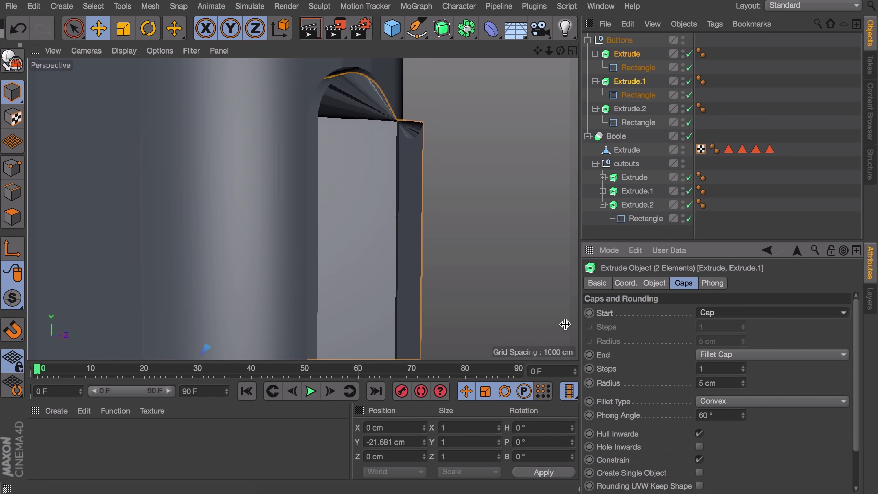
Set the end fillet of both volume buttons to a radius of 1 cm with 2 steps
{"action": "left_click_drag", "start_coordinate": [390, 172], "coordinate": [380, 190], "text": "alt"}
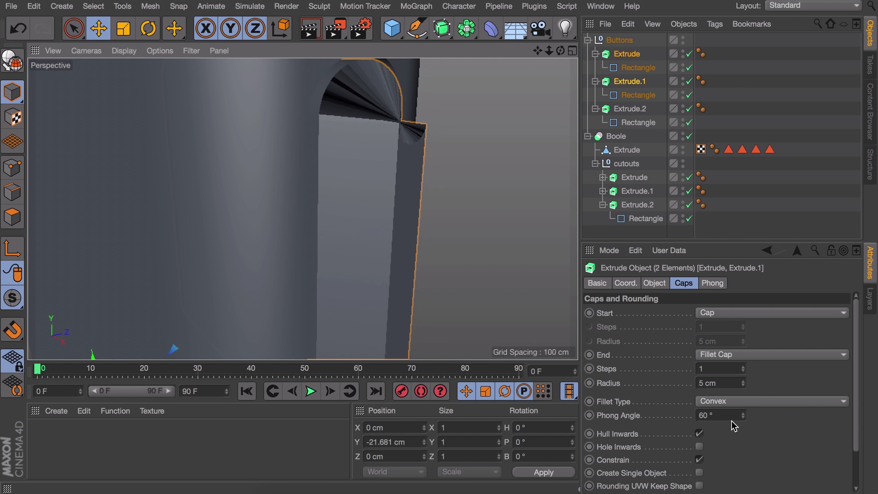
{"action": "left_click", "coordinate": [743, 385]}
{"action": "left_click", "coordinate": [742, 385]}
{"action": "left_click", "coordinate": [743, 385]}
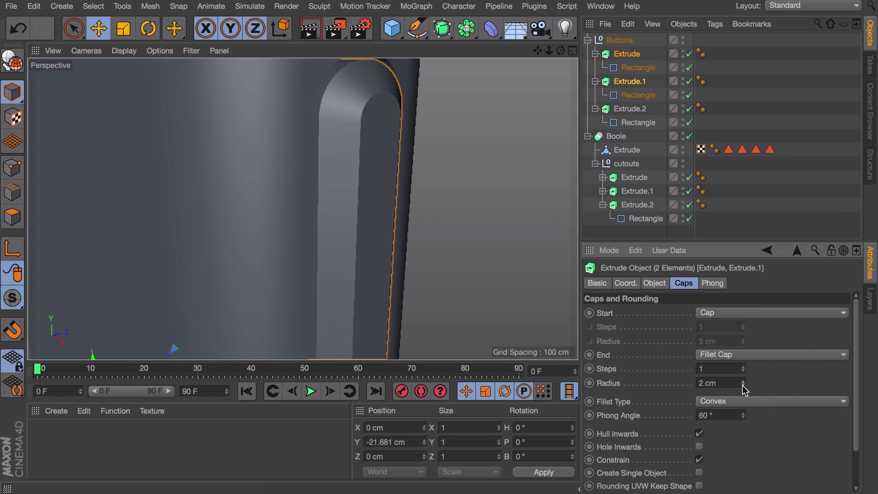
{"action": "left_click", "coordinate": [743, 385]}
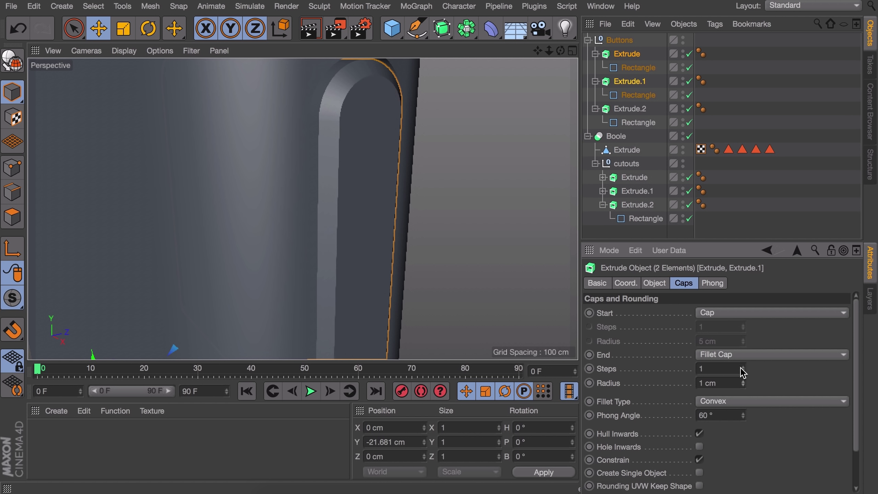
{"action": "left_click", "coordinate": [743, 367]}
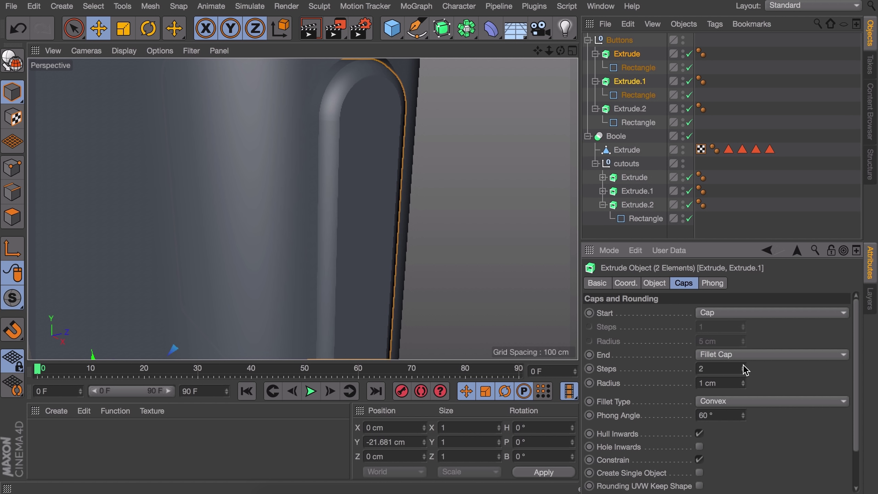
Narrow the mute switch rectangle in the Buttons group to a width of 3 cm with a 1 cm corner radius
{"action": "left_click_drag", "start_coordinate": [361, 215], "coordinate": [467, 164], "text": "alt"}
{"action": "middle_click_drag", "start_coordinate": [350, 249], "coordinate": [311, 359], "text": "alt"}
{"action": "left_click_drag", "start_coordinate": [313, 141], "coordinate": [188, 193], "text": "alt"}
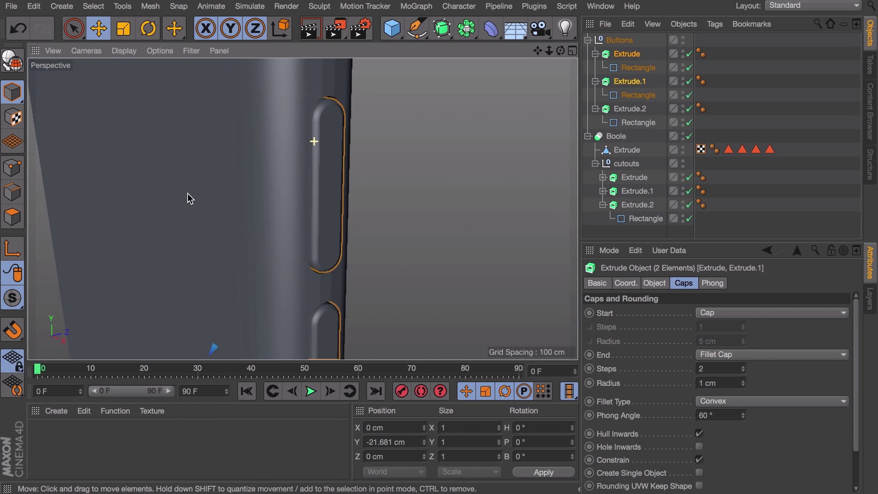
{"action": "right_click_drag", "start_coordinate": [348, 157], "coordinate": [360, 122], "text": "alt"}
{"action": "left_click_drag", "start_coordinate": [320, 136], "coordinate": [346, 139], "text": "alt"}
{"action": "right_click_drag", "start_coordinate": [346, 139], "coordinate": [323, 137], "text": "alt"}
{"action": "middle_click_drag", "start_coordinate": [323, 137], "coordinate": [320, 298], "text": "alt"}
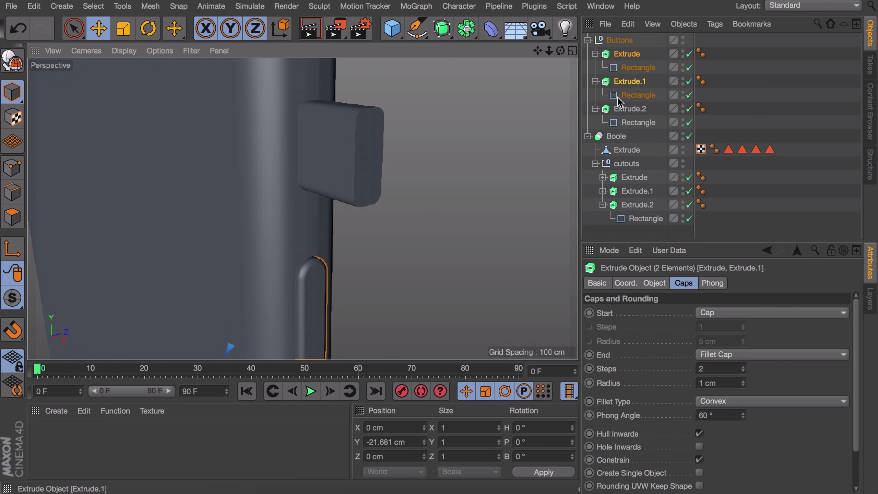
{"action": "left_click", "coordinate": [632, 123]}
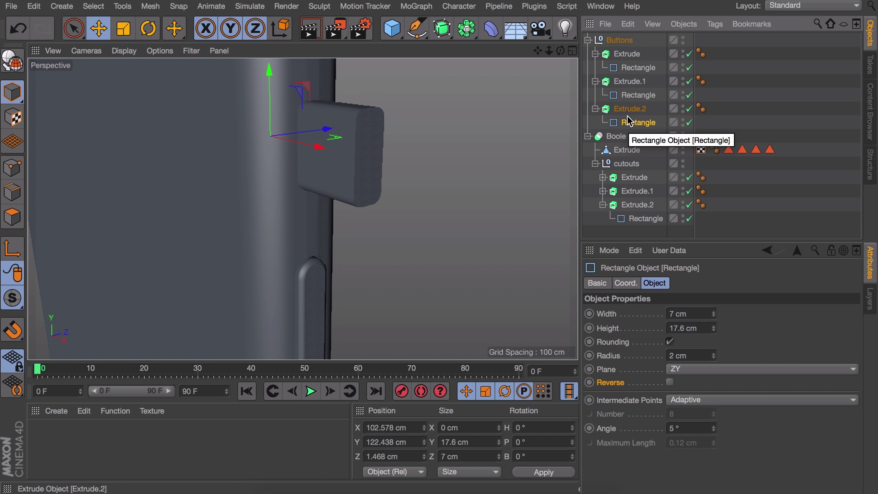
{"action": "right_click_drag", "start_coordinate": [311, 138], "coordinate": [314, 128], "text": "alt"}
{"action": "left_click_drag", "start_coordinate": [314, 128], "coordinate": [402, 134], "text": "alt"}
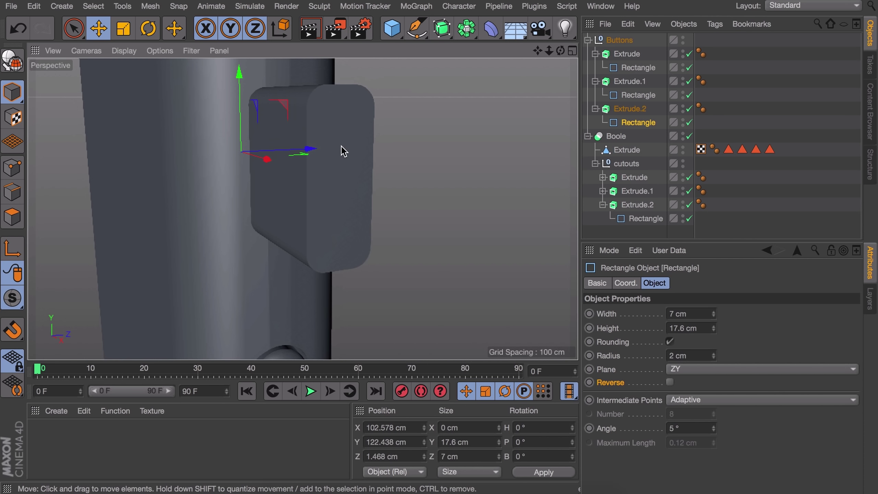
{"action": "left_click_drag", "start_coordinate": [714, 315], "coordinate": [716, 323]}
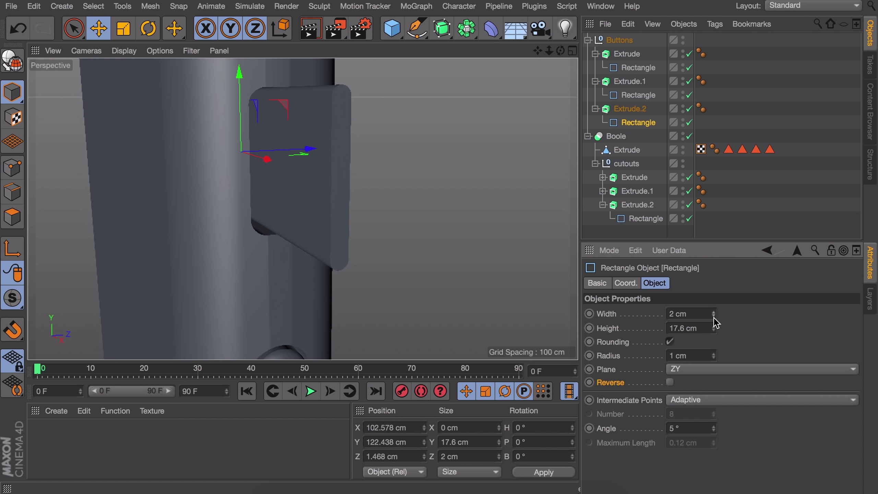
{"action": "left_click_drag", "start_coordinate": [304, 200], "coordinate": [428, 212], "text": "alt"}
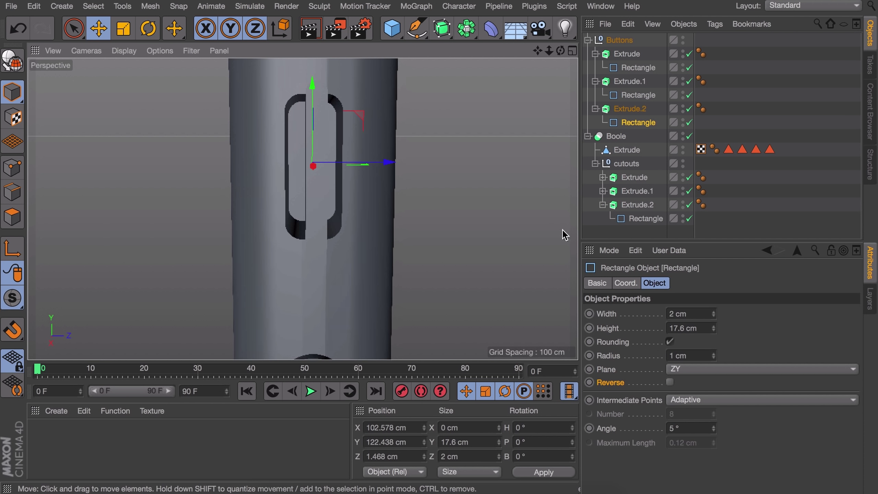
{"action": "left_click", "coordinate": [713, 313]}
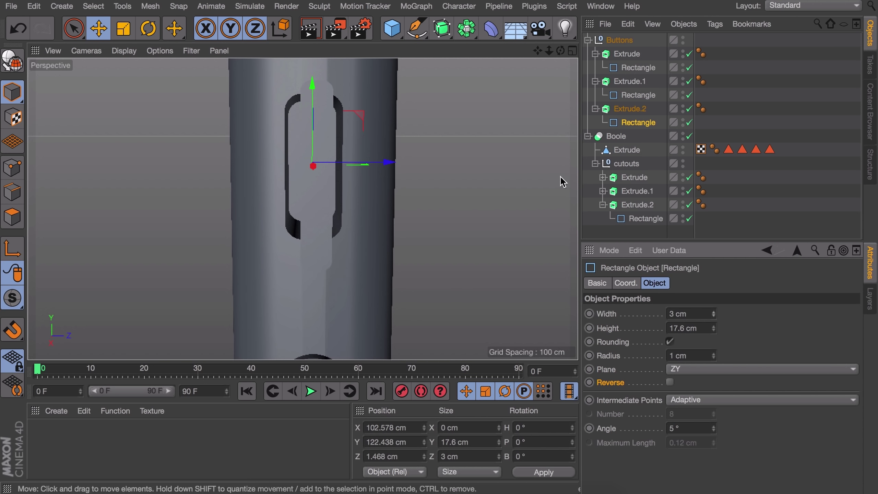
Move the mute switch rectangle along X to 87.736 cm, sinking it into its cutout
{"action": "left_click_drag", "start_coordinate": [450, 207], "coordinate": [519, 145], "text": "alt"}
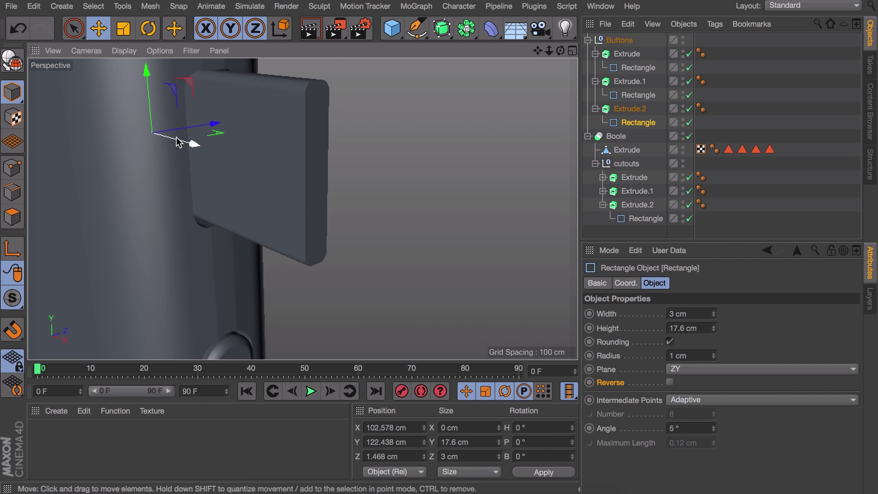
{"action": "left_click_drag", "start_coordinate": [187, 141], "coordinate": [132, 129]}
{"action": "right_click_drag", "start_coordinate": [196, 141], "coordinate": [218, 100], "text": "alt"}
{"action": "left_click_drag", "start_coordinate": [217, 100], "coordinate": [100, 135], "text": "alt"}
{"action": "left_click_drag", "start_coordinate": [237, 202], "coordinate": [206, 127], "text": "alt"}
{"action": "right_click_drag", "start_coordinate": [206, 127], "coordinate": [290, 162], "text": "alt"}
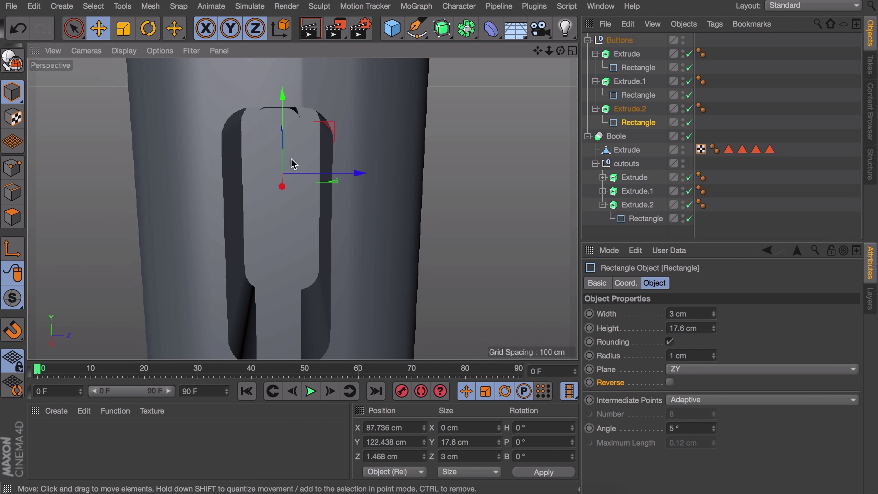
Shift the mute switch rectangle to Z 3.088 cm and set its height to 16.6 cm
{"action": "left_click_drag", "start_coordinate": [361, 172], "coordinate": [382, 153]}
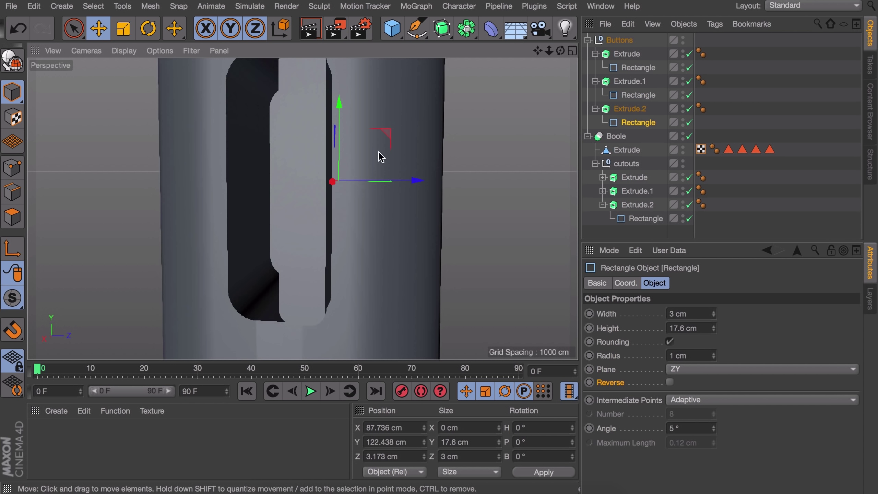
{"action": "left_click_drag", "start_coordinate": [408, 180], "coordinate": [369, 213]}
{"action": "left_click", "coordinate": [714, 330]}
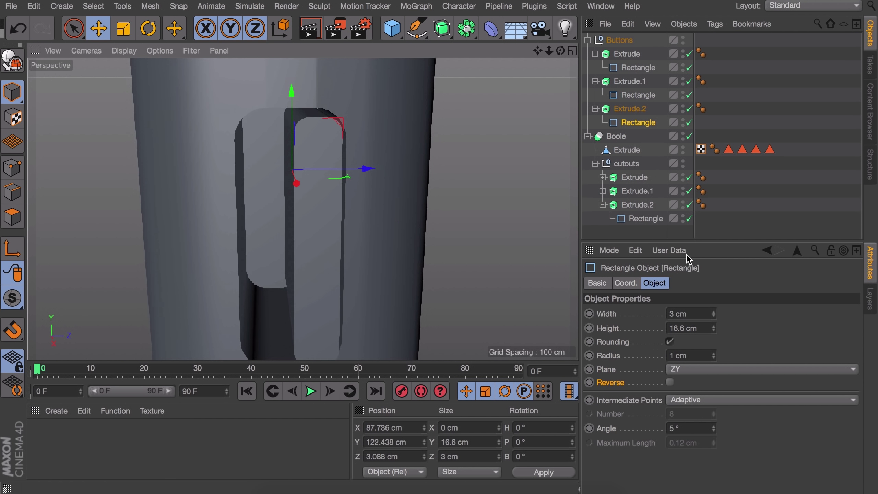
Give the mute switch extrude in the Buttons group a constrained end fillet cap with a 0.3 cm radius and 2 steps
{"action": "left_click", "coordinate": [630, 109]}
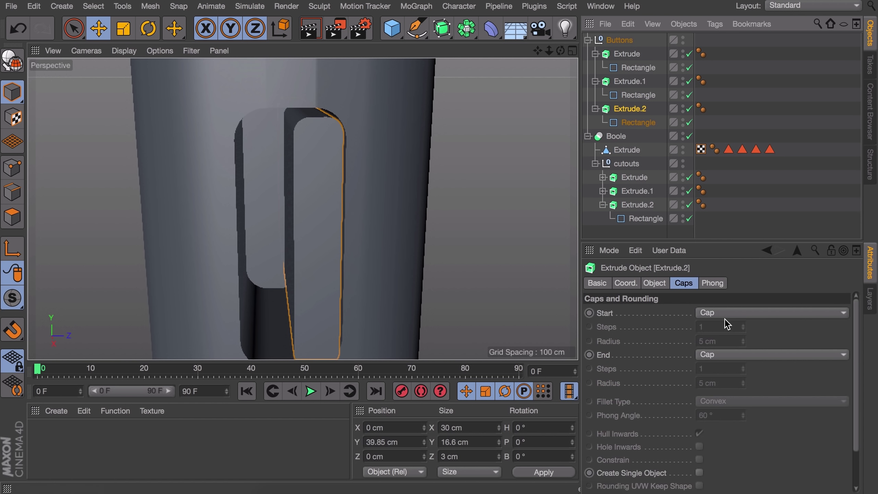
{"action": "left_click", "coordinate": [711, 359]}
{"action": "left_click", "coordinate": [712, 417]}
{"action": "double_click", "coordinate": [709, 383]}
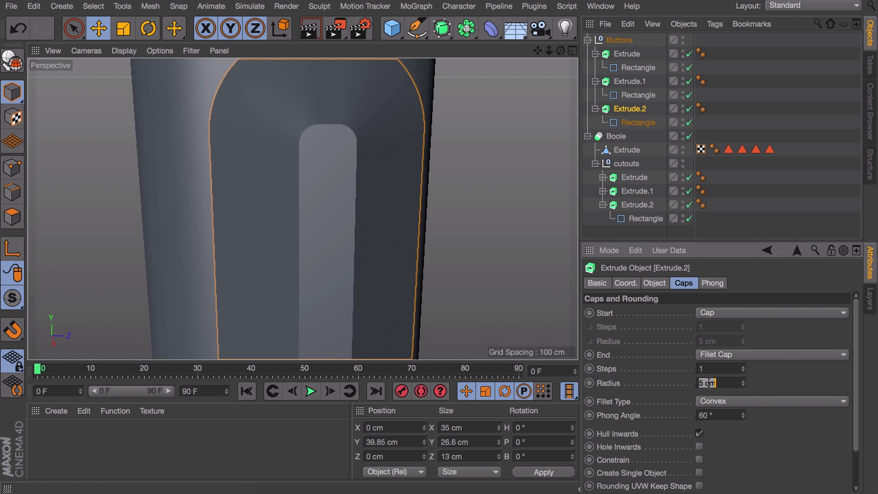
{"action": "left_click", "coordinate": [699, 460]}
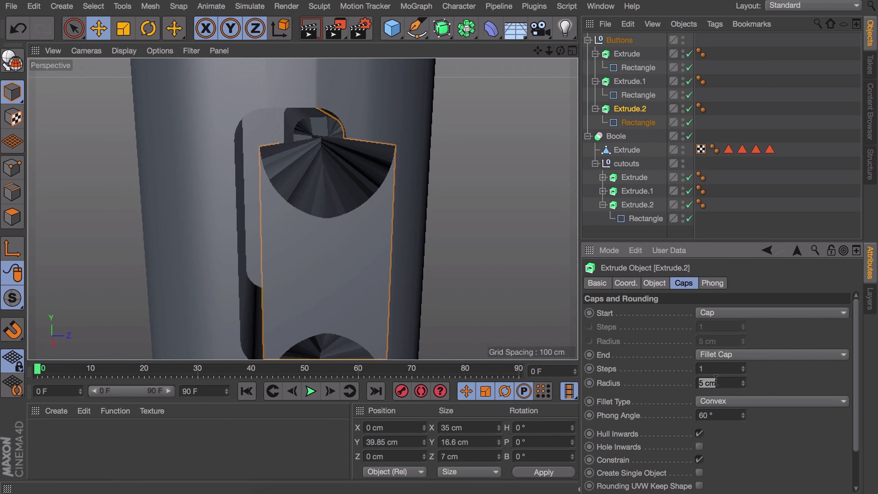
{"action": "key", "text": "BackSpace"}
{"action": "type", "text": ".3"}
{"action": "key", "text": "Return"}
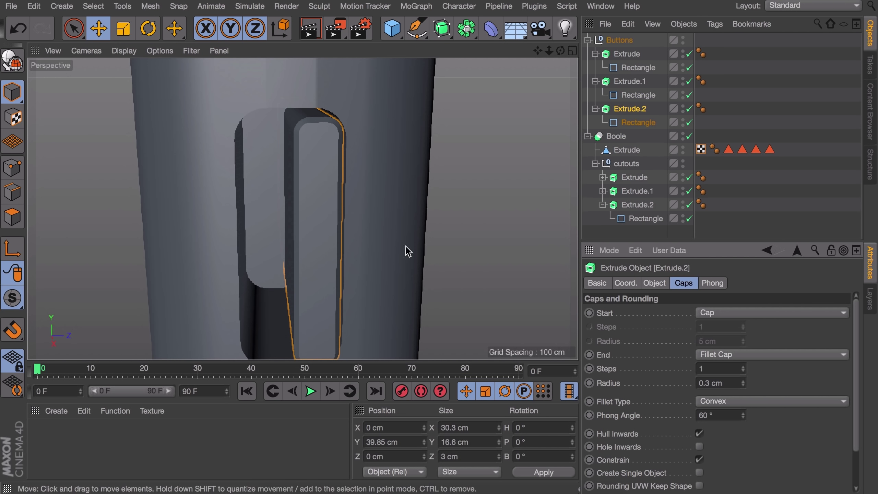
{"action": "left_click", "coordinate": [742, 366]}
{"action": "left_click_drag", "start_coordinate": [341, 178], "coordinate": [294, 216], "text": "alt"}
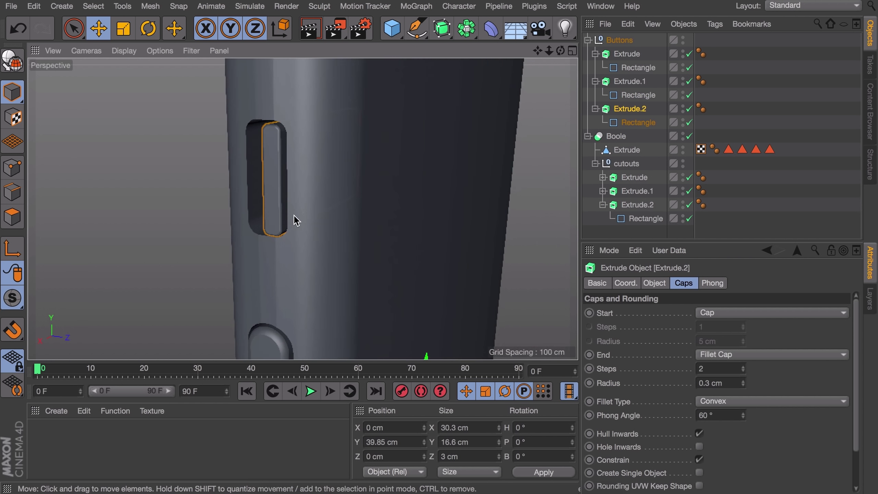
Nudge the mute switch rectangle slightly within its cutout and deselect it
{"action": "left_click", "coordinate": [639, 123]}
{"action": "left_click_drag", "start_coordinate": [328, 160], "coordinate": [325, 161]}
{"action": "left_click", "coordinate": [736, 207]}
{"action": "right_click_drag", "start_coordinate": [484, 138], "coordinate": [410, 179], "text": "alt"}
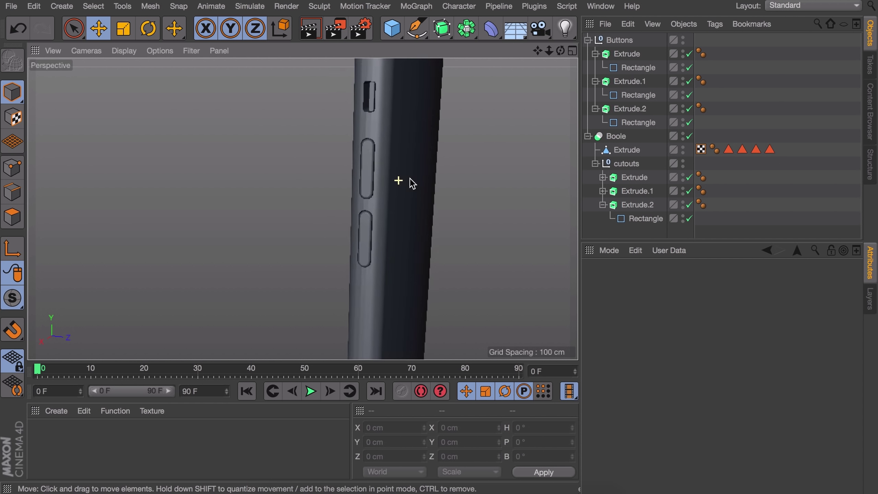
{"action": "middle_click_drag", "start_coordinate": [409, 179], "coordinate": [389, 217], "text": "alt"}
Change the Right blueprint viewport to the Left view and enlarge it to full size
{"action": "middle_click", "coordinate": [390, 217]}
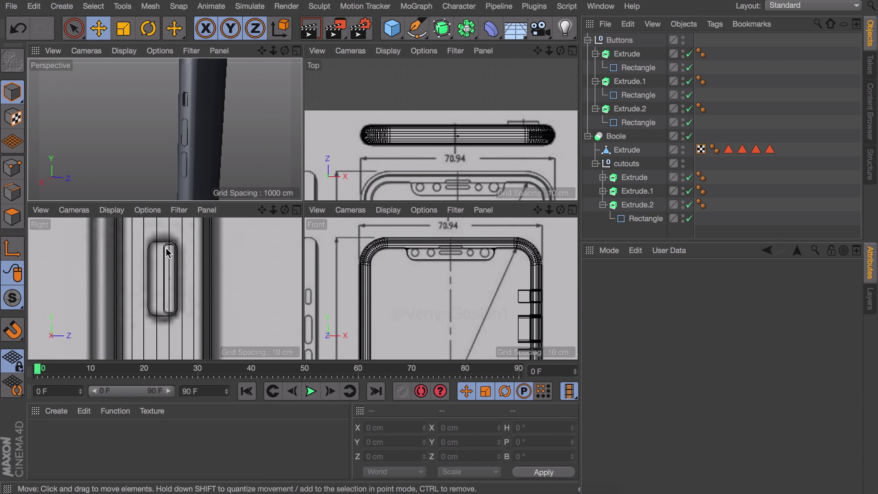
{"action": "key", "text": "shift+v"}
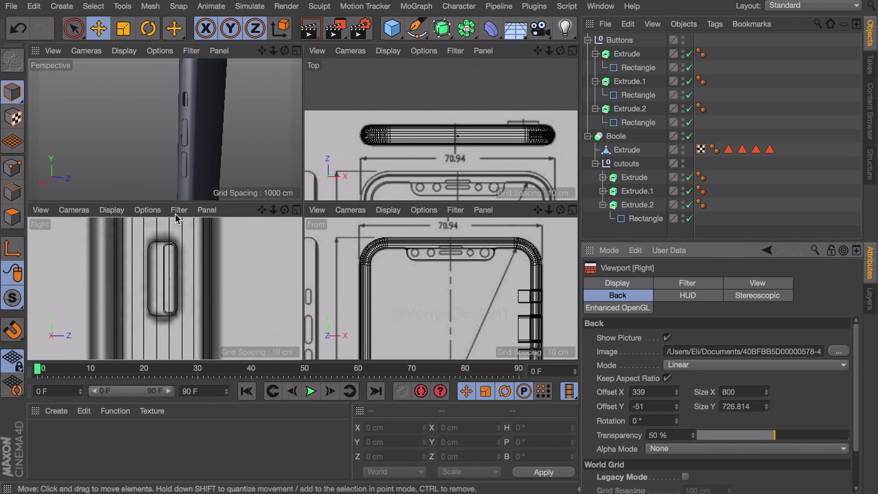
{"action": "left_click", "coordinate": [75, 209]}
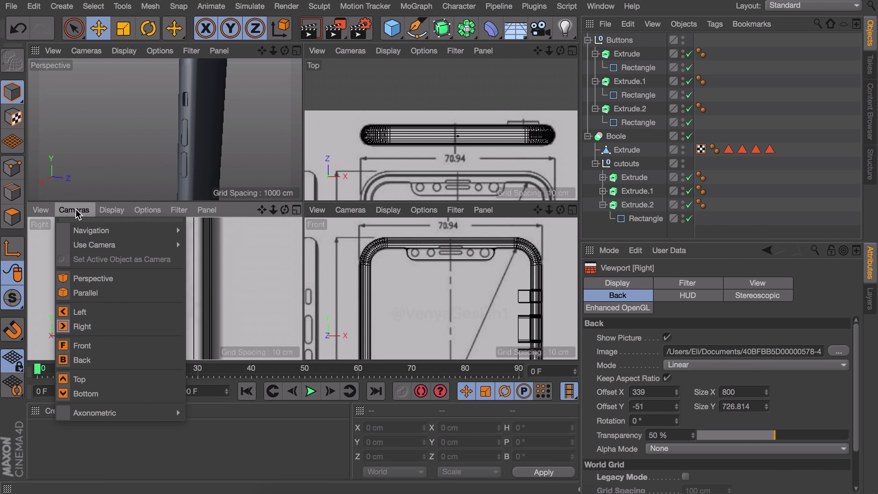
{"action": "left_click", "coordinate": [97, 313]}
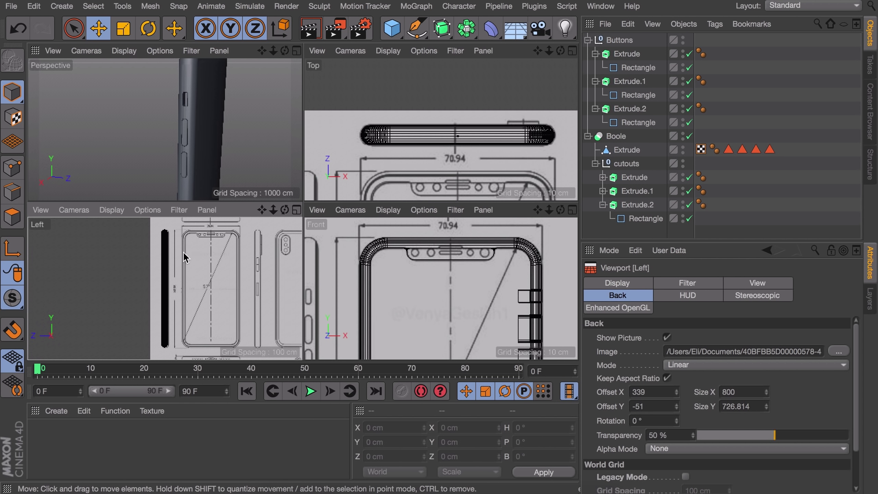
{"action": "middle_click", "coordinate": [252, 290]}
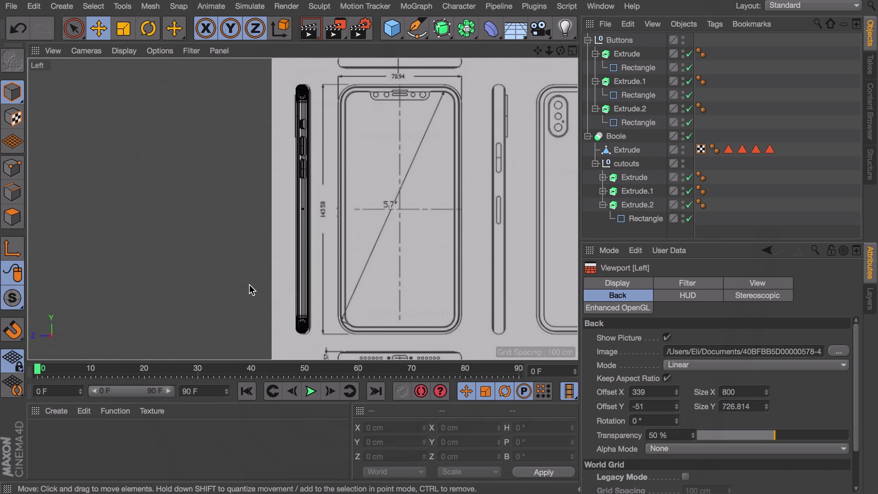
Shift the Left view's background blueprint to a horizontal offset of -35, placing the side drawing behind the phone
{"action": "middle_click_drag", "start_coordinate": [422, 213], "coordinate": [221, 212], "text": "alt"}
{"action": "mouse_move", "coordinate": [676, 392]}
{"action": "left_mouse_down"}
{"action": "mouse_move", "coordinate": [676, 481]}
{"action": "mouse_move", "coordinate": [677, 394]}
{"action": "left_mouse_up"}
{"action": "scroll", "coordinate": [91, 179], "scroll_direction": "up", "scroll_amount": 10}
{"action": "scroll", "coordinate": [251, 251], "scroll_direction": "down", "scroll_amount": 10}
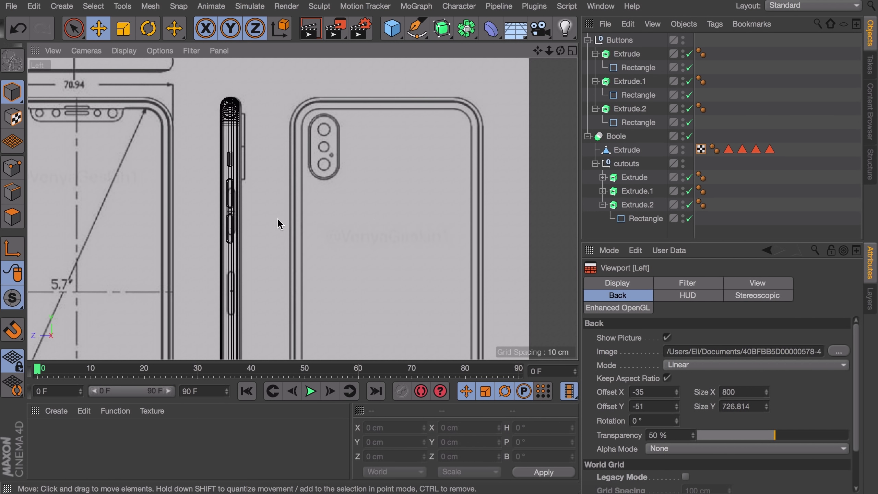
Copy the long side button's extrude with its rectangle from the cutouts group into the Buttons group
{"action": "scroll", "coordinate": [232, 220], "scroll_direction": "up", "scroll_amount": 6}
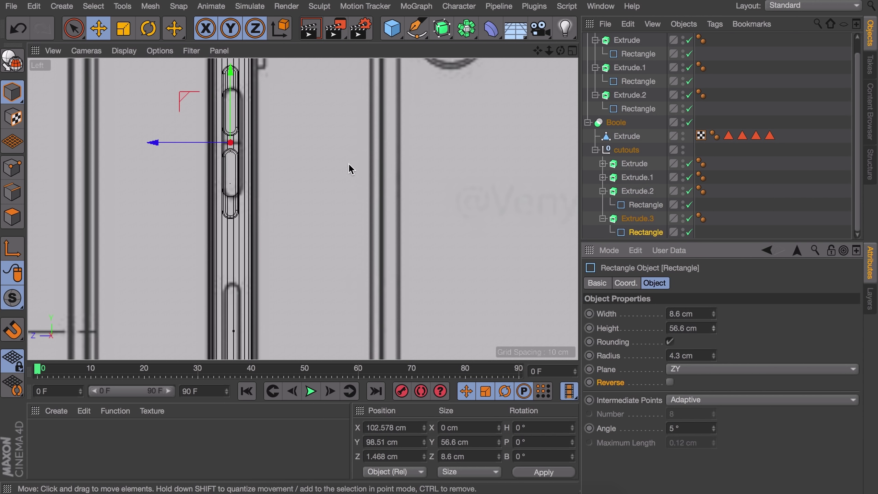
{"action": "left_click", "coordinate": [442, 27]}
{"action": "left_click_drag", "start_coordinate": [647, 195], "coordinate": [622, 59]}
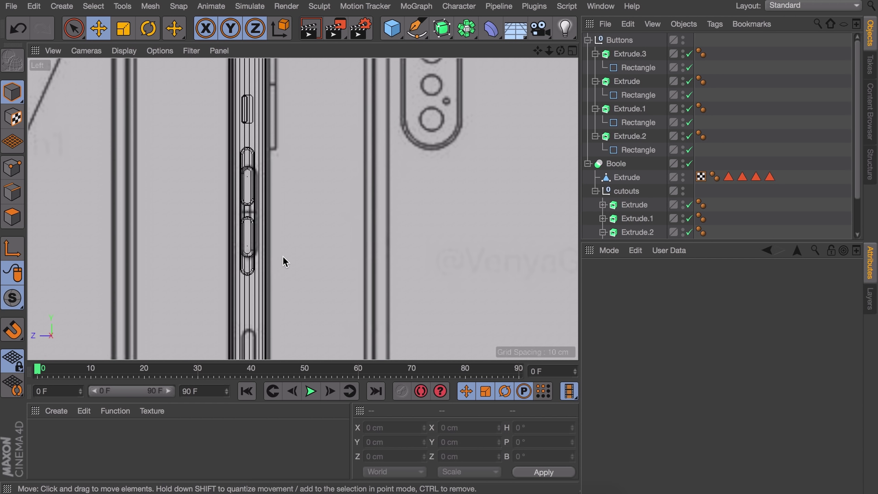
Add a ZY rectangle over the blueprint's lower side slot, 8 cm wide and 53 cm high, with a 4 cm corner radius
{"action": "scroll", "coordinate": [283, 256], "scroll_direction": "down", "scroll_amount": 5}
{"action": "middle_click_drag", "start_coordinate": [295, 238], "coordinate": [300, 196], "text": "alt"}
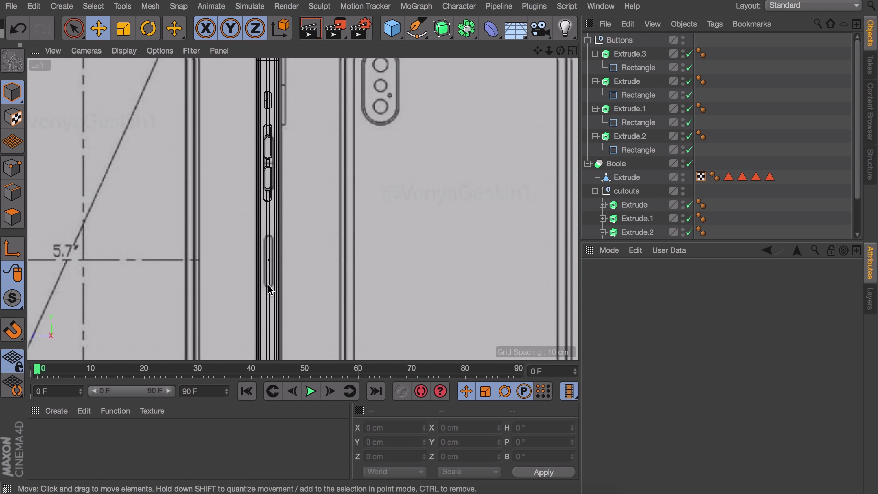
{"action": "scroll", "coordinate": [271, 288], "scroll_direction": "up", "scroll_amount": 3}
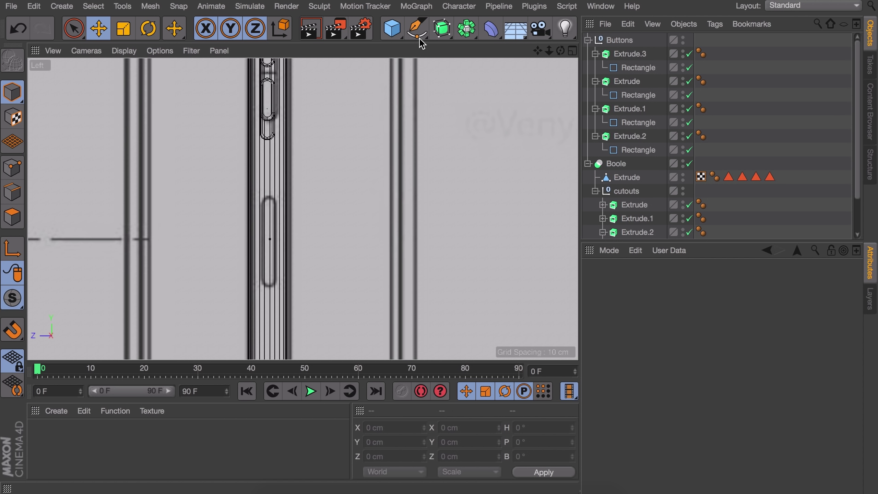
{"action": "left_click", "coordinate": [416, 27]}
{"action": "left_click", "coordinate": [555, 148]}
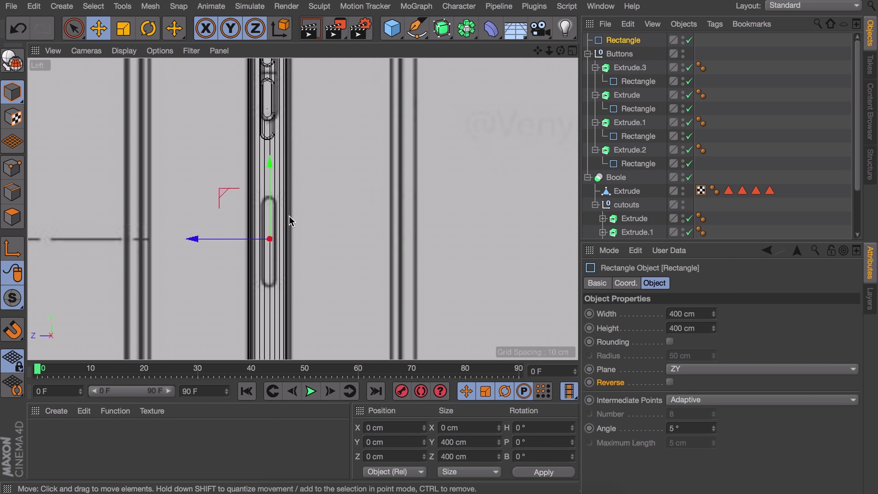
{"action": "left_click_drag", "start_coordinate": [714, 313], "coordinate": [714, 337]}
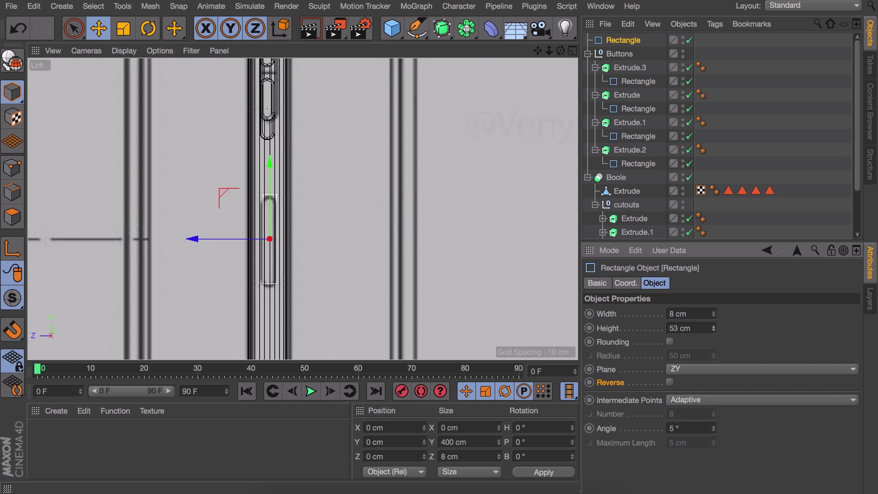
{"action": "left_click", "coordinate": [670, 342]}
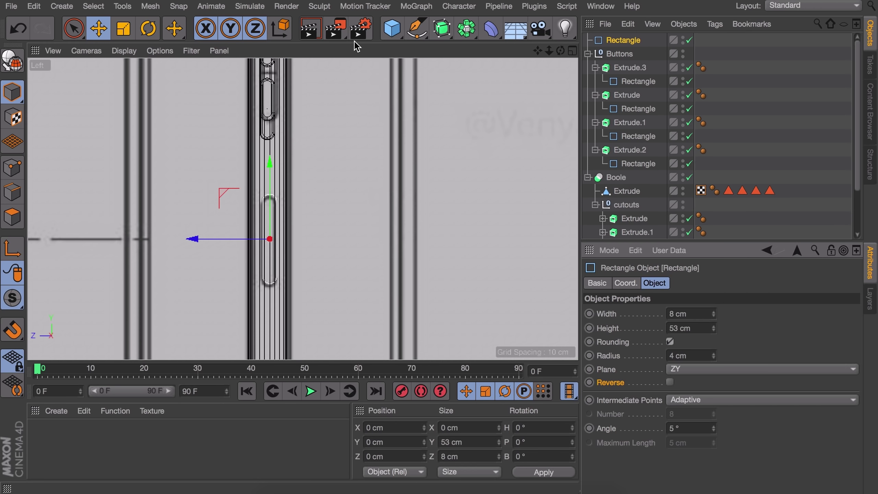
Add a second rectangle as the sweep profile and scale it down to 2.4 cm by 2.4 cm
{"action": "scroll", "coordinate": [268, 205], "scroll_direction": "up", "scroll_amount": 4}
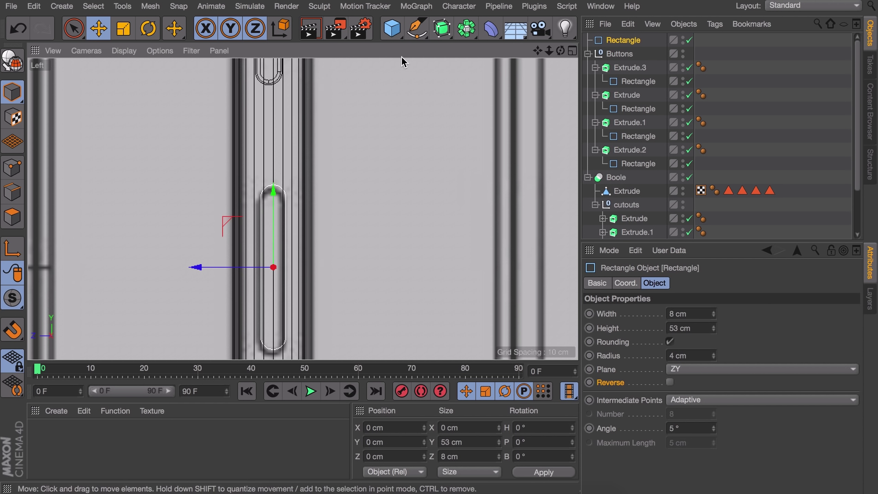
{"action": "left_click", "coordinate": [416, 28]}
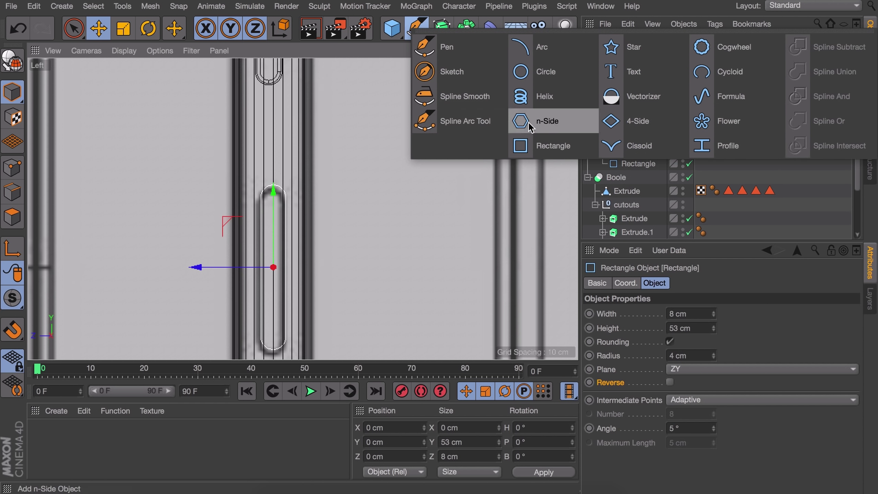
{"action": "left_click", "coordinate": [529, 145]}
{"action": "key", "text": "t"}
{"action": "left_click_drag", "start_coordinate": [539, 149], "coordinate": [350, 154]}
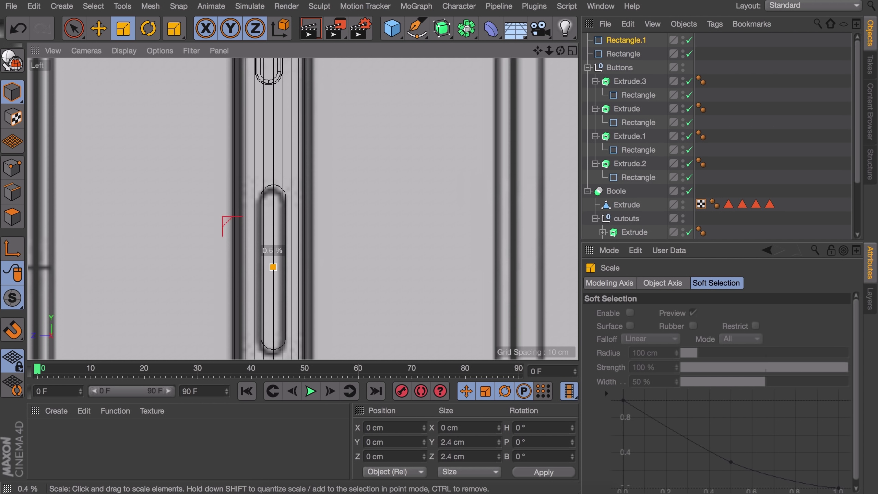
Add a Sweep generator and nest the small profile rectangle and the rounded slot rectangle inside it
{"action": "left_click", "coordinate": [442, 27]}
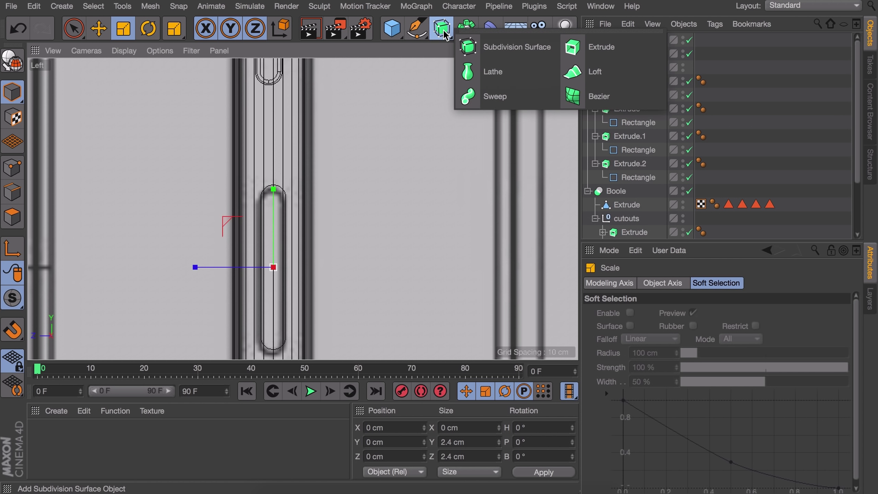
{"action": "left_click", "coordinate": [482, 94]}
{"action": "left_click", "coordinate": [623, 55]}
{"action": "left_click", "coordinate": [620, 70], "text": "shift"}
{"action": "left_click_drag", "start_coordinate": [622, 73], "coordinate": [619, 40]}
Move both sweep rectangles along X to -149.498 cm, outside the phone body, in the perspective view
{"action": "middle_click", "coordinate": [363, 127]}
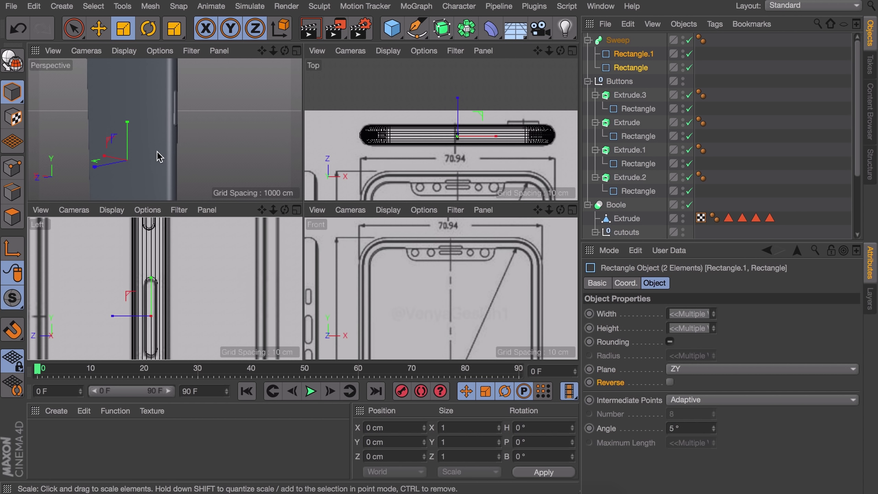
{"action": "middle_click", "coordinate": [147, 154]}
{"action": "key", "text": "e"}
{"action": "left_click_drag", "start_coordinate": [182, 261], "coordinate": [336, 271]}
{"action": "right_click_drag", "start_coordinate": [364, 273], "coordinate": [365, 116], "text": "alt"}
{"action": "middle_click_drag", "start_coordinate": [355, 249], "coordinate": [331, 121], "text": "alt"}
{"action": "right_click_drag", "start_coordinate": [340, 173], "coordinate": [341, 140], "text": "alt"}
{"action": "mouse_move", "coordinate": [341, 139]}
{"action": "left_mouse_down", "text": "alt"}
{"action": "mouse_move", "coordinate": [302, 197]}
{"action": "mouse_move", "coordinate": [231, 169]}
{"action": "mouse_move", "coordinate": [195, 141]}
{"action": "mouse_move", "coordinate": [326, 143]}
{"action": "left_mouse_up", "text": "alt"}
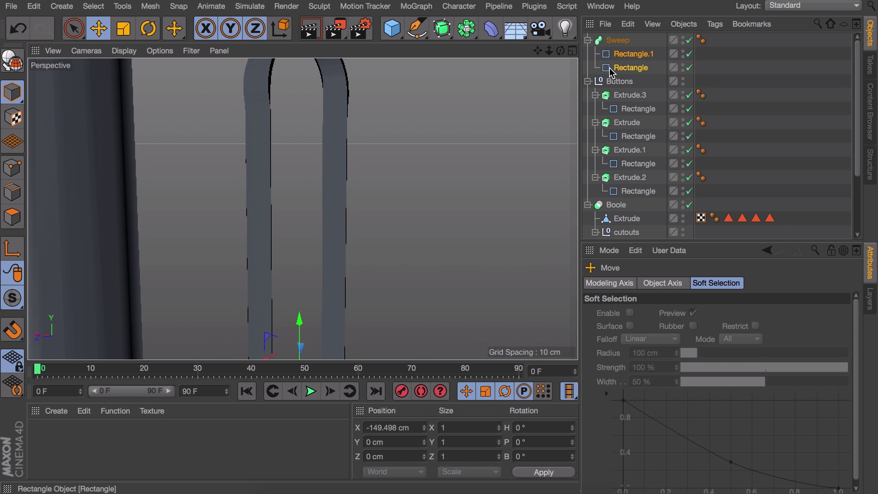
Set the plane of the sweep's small profile rectangle to XY
{"action": "left_click", "coordinate": [616, 57]}
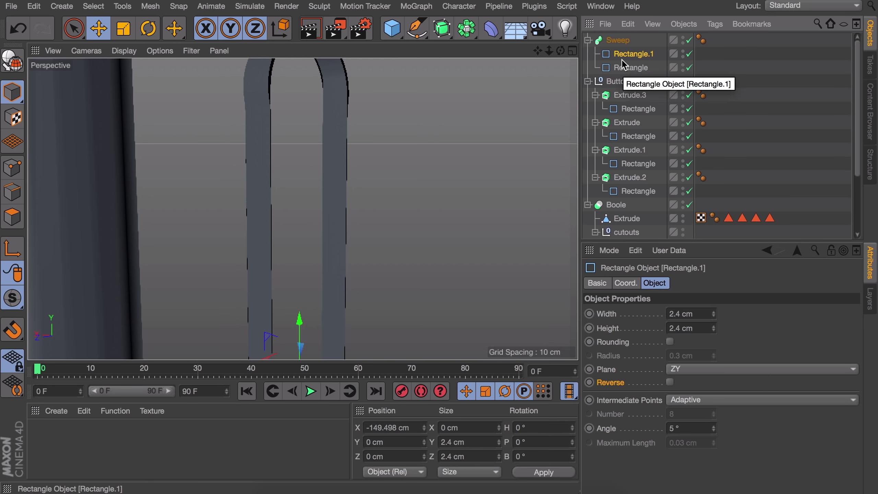
{"action": "left_click_drag", "start_coordinate": [386, 157], "coordinate": [346, 200], "text": "alt"}
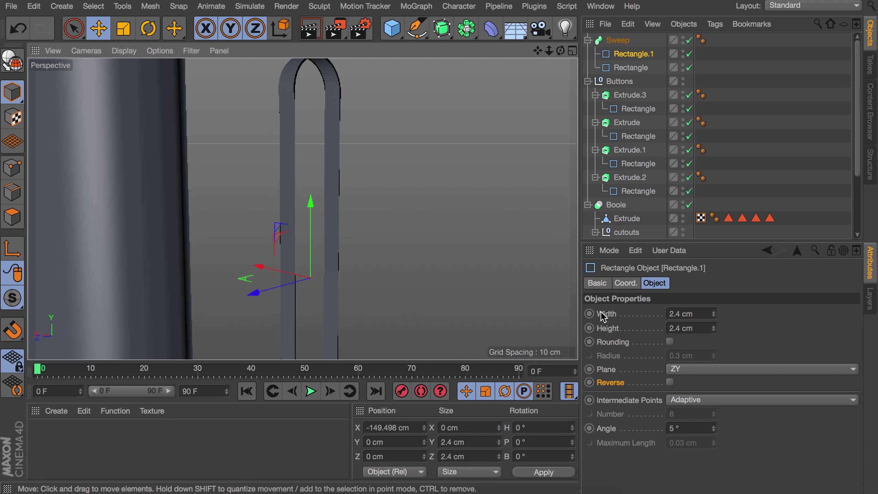
{"action": "left_click", "coordinate": [682, 371]}
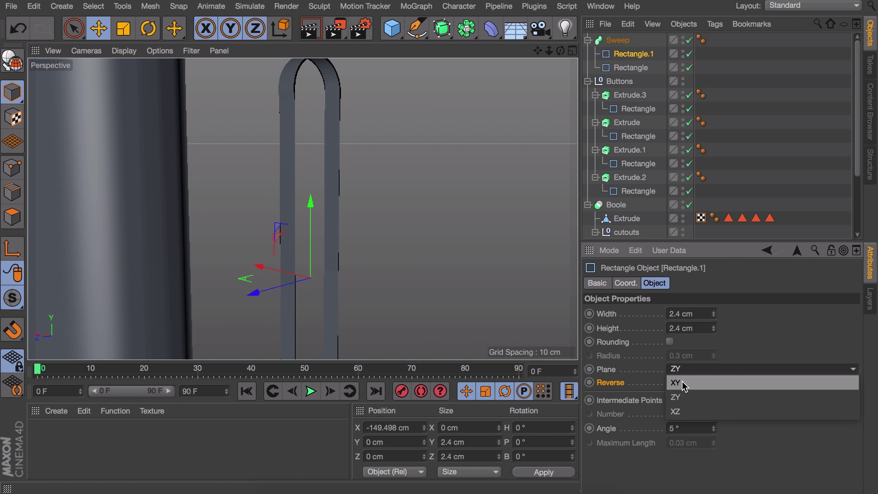
{"action": "left_click", "coordinate": [684, 386]}
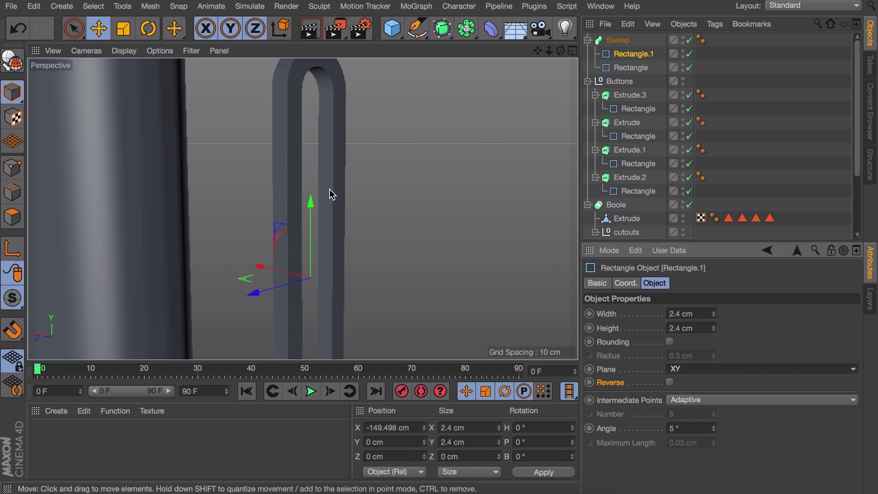
{"action": "left_click_drag", "start_coordinate": [330, 192], "coordinate": [202, 223], "text": "alt"}
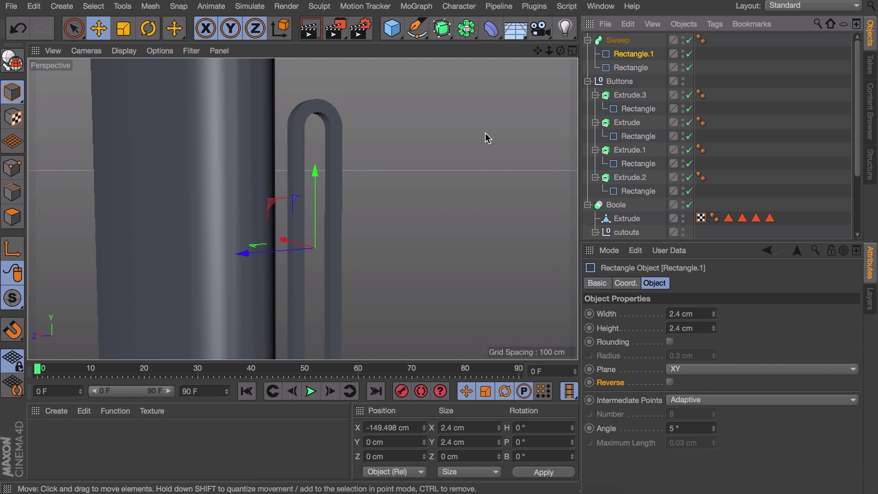
Scale the sweep's profile rectangle down to 1.697 cm by 1.697 cm
{"action": "key", "text": "t"}
{"action": "left_click_drag", "start_coordinate": [462, 153], "coordinate": [308, 244]}
{"action": "left_click", "coordinate": [636, 56]}
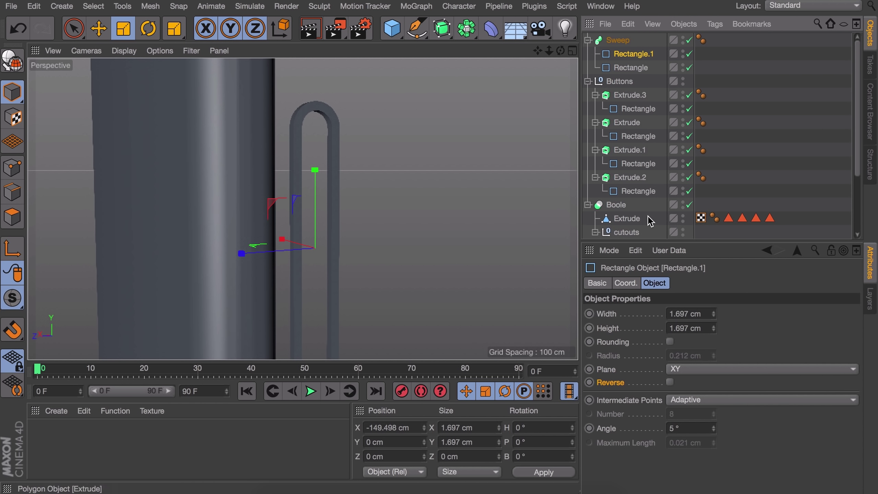
Set the sweep's profile rectangle to a height of 14.697 cm and a width of 0.697 cm
{"action": "scroll", "coordinate": [377, 219], "scroll_direction": "up", "scroll_amount": 5}
{"action": "left_click_drag", "start_coordinate": [364, 208], "coordinate": [389, 218], "text": "alt"}
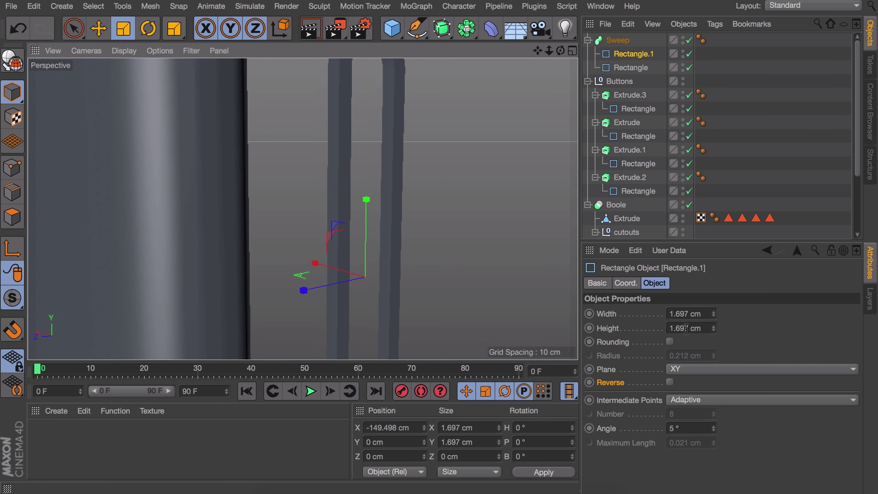
{"action": "left_click_drag", "start_coordinate": [714, 328], "coordinate": [736, 328]}
{"action": "left_click_drag", "start_coordinate": [432, 254], "coordinate": [383, 251], "text": "alt"}
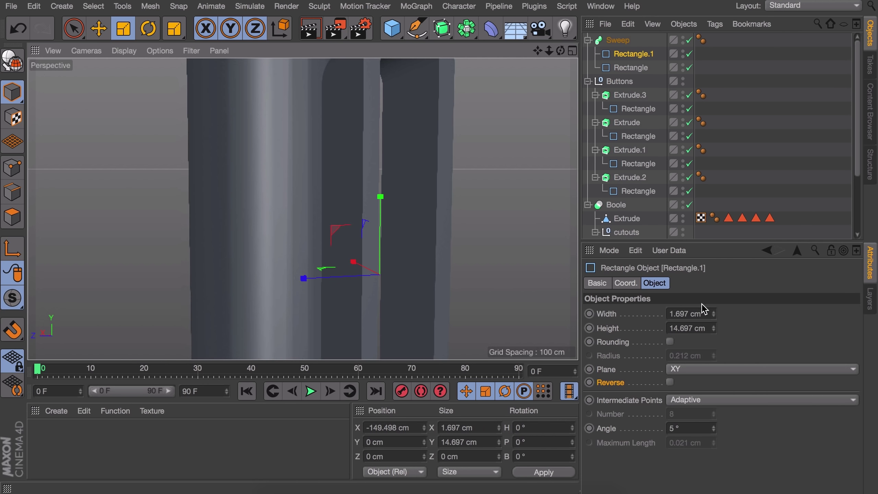
{"action": "left_click", "coordinate": [714, 316]}
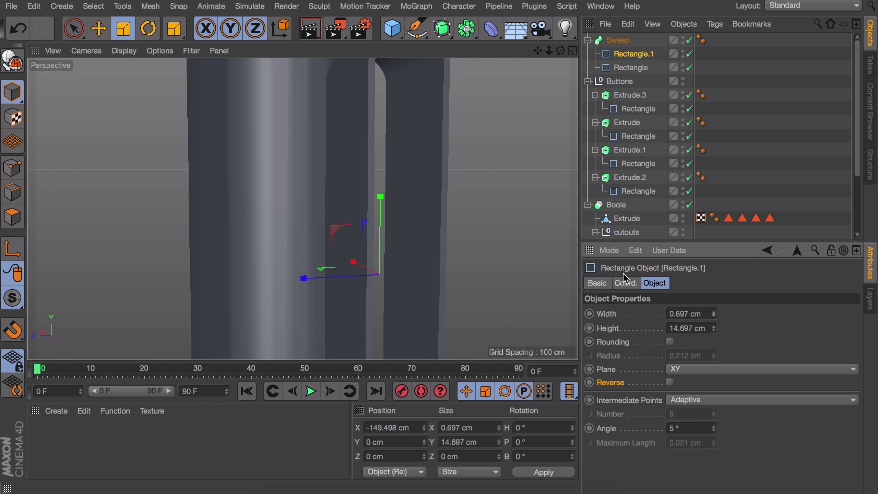
Move the slot's sweep into the cutouts group under the Boole
{"action": "scroll", "coordinate": [367, 194], "scroll_direction": "down", "scroll_amount": 6}
{"action": "left_click_drag", "start_coordinate": [617, 39], "coordinate": [626, 163]}
Move the SIM tray sweep's rounded path rectangle along X to about -115.07 cm so the groove cuts shallowly into the phone's side
{"action": "scroll", "coordinate": [627, 86], "scroll_direction": "up", "scroll_amount": 5}
{"action": "left_click", "coordinate": [632, 68]}
{"action": "scroll", "coordinate": [628, 66], "scroll_direction": "down", "scroll_amount": 5}
{"action": "left_click", "coordinate": [641, 157]}
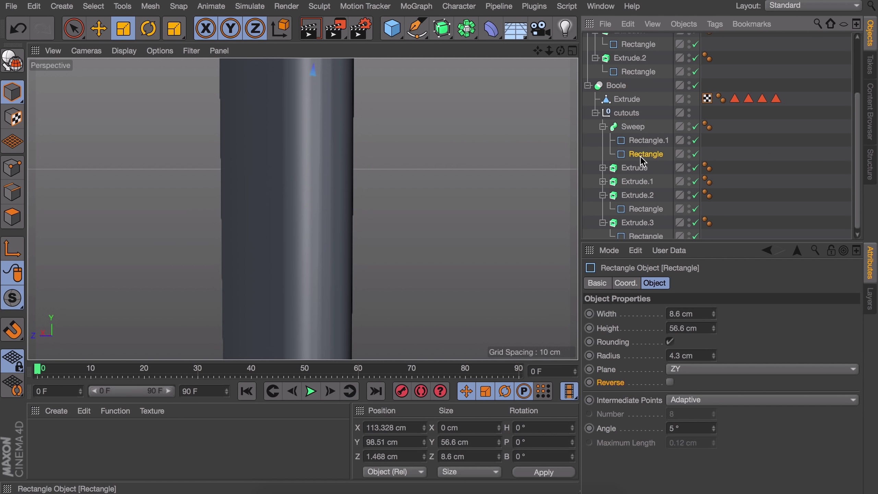
{"action": "key", "text": "e"}
{"action": "left_click_drag", "start_coordinate": [323, 202], "coordinate": [350, 215], "text": "alt"}
{"action": "left_click_drag", "start_coordinate": [363, 212], "coordinate": [297, 193]}
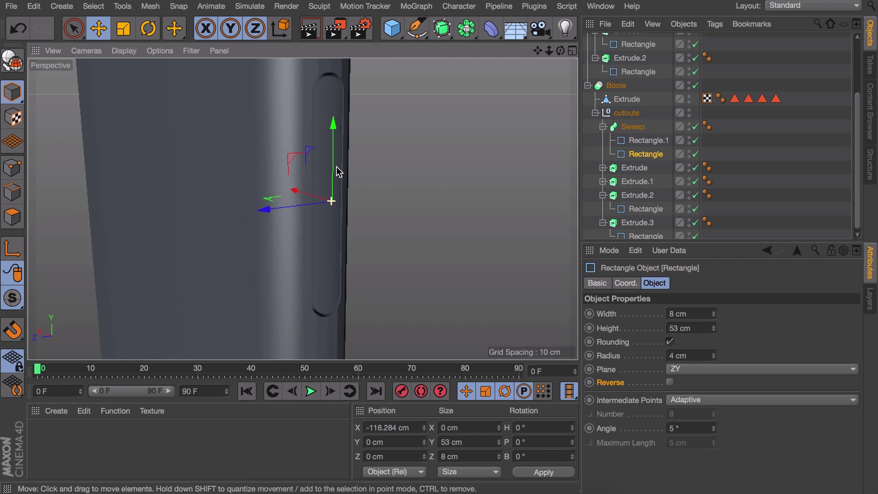
{"action": "left_click_drag", "start_coordinate": [336, 166], "coordinate": [335, 150], "text": "alt"}
{"action": "middle_click_drag", "start_coordinate": [335, 151], "coordinate": [319, 169], "text": "alt"}
{"action": "mouse_move", "coordinate": [307, 185]}
{"action": "left_mouse_down", "text": "alt"}
{"action": "mouse_move", "coordinate": [346, 190]}
{"action": "mouse_move", "coordinate": [292, 192]}
{"action": "left_mouse_up", "text": "alt"}
{"action": "left_click_drag", "start_coordinate": [314, 188], "coordinate": [160, 181], "text": "alt"}
{"action": "right_click_drag", "start_coordinate": [337, 122], "coordinate": [341, 97], "text": "alt"}
{"action": "middle_click_drag", "start_coordinate": [341, 97], "coordinate": [339, 218], "text": "alt"}
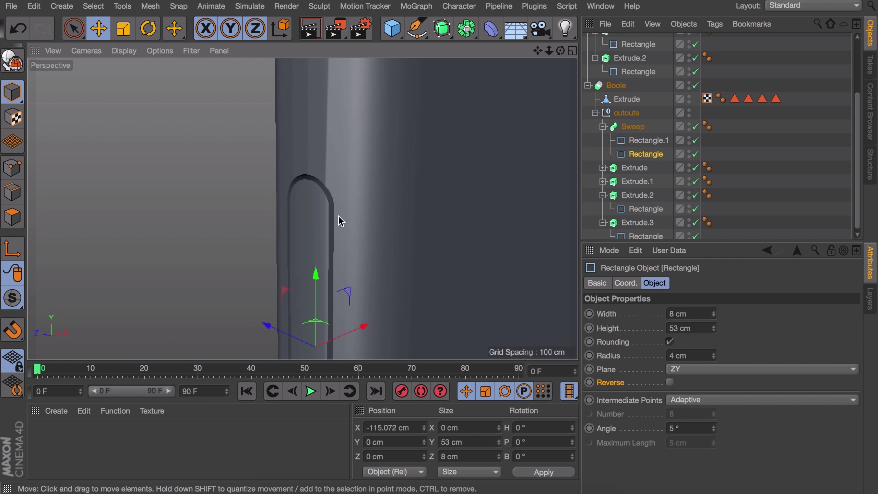
Scale the sweep's small profile rectangle down slightly to thin the SIM tray groove
{"action": "right_click_drag", "start_coordinate": [340, 219], "coordinate": [343, 190], "text": "alt"}
{"action": "left_click", "coordinate": [652, 141]}
{"action": "key", "text": "t"}
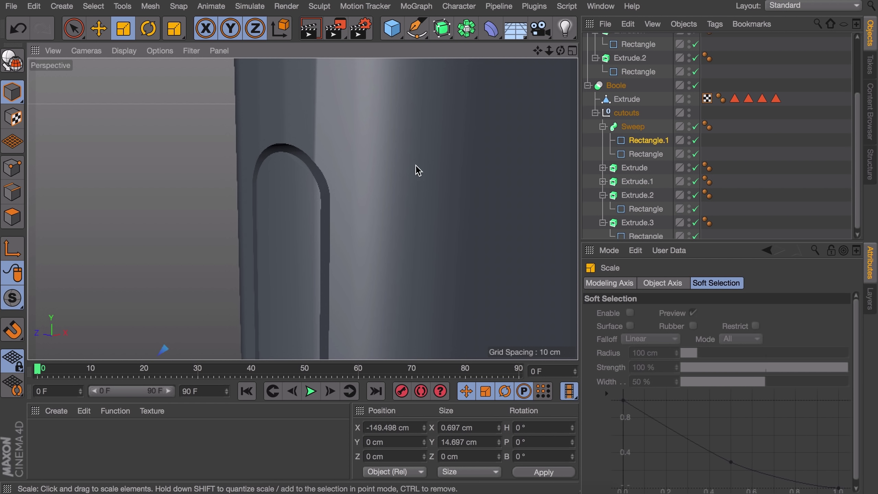
{"action": "left_click_drag", "start_coordinate": [431, 166], "coordinate": [279, 207]}
{"action": "left_click", "coordinate": [763, 148]}
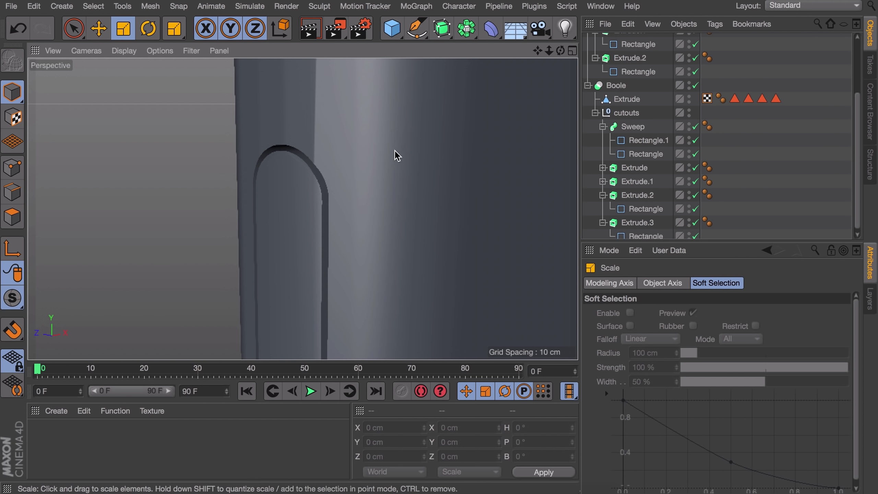
Examine the thinned SIM tray groove along the phone's side, from a full view to its lower end
{"action": "right_click_drag", "start_coordinate": [395, 149], "coordinate": [418, 176], "text": "alt"}
{"action": "left_click_drag", "start_coordinate": [418, 176], "coordinate": [432, 151], "text": "alt"}
{"action": "right_click_drag", "start_coordinate": [431, 152], "coordinate": [422, 169], "text": "alt"}
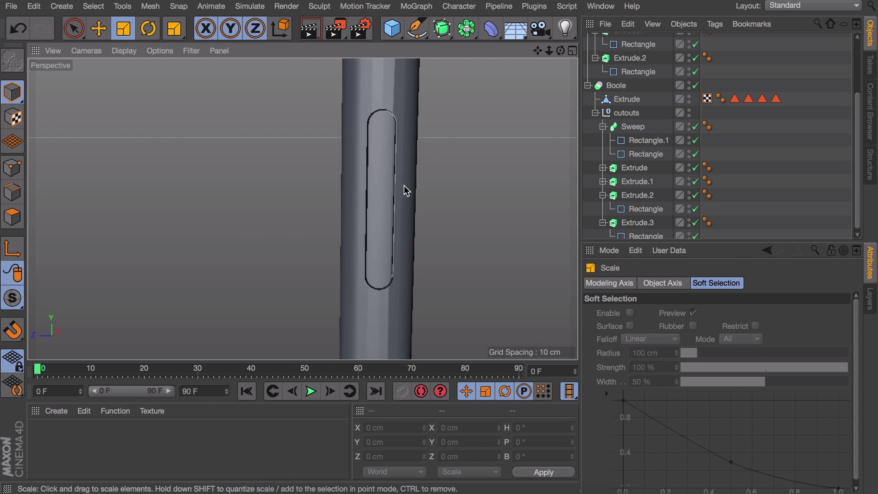
{"action": "left_click_drag", "start_coordinate": [403, 185], "coordinate": [396, 265], "text": "alt"}
{"action": "right_click_drag", "start_coordinate": [396, 265], "coordinate": [396, 235], "text": "alt"}
{"action": "middle_click_drag", "start_coordinate": [396, 235], "coordinate": [387, 211], "text": "alt"}
{"action": "left_click_drag", "start_coordinate": [386, 215], "coordinate": [411, 211], "text": "alt"}
Select the SIM tray sweep, the Extrude.3 button and its Extrude.3 cutout, and move them together along Z to about 1.586 cm
{"action": "left_click", "coordinate": [634, 127]}
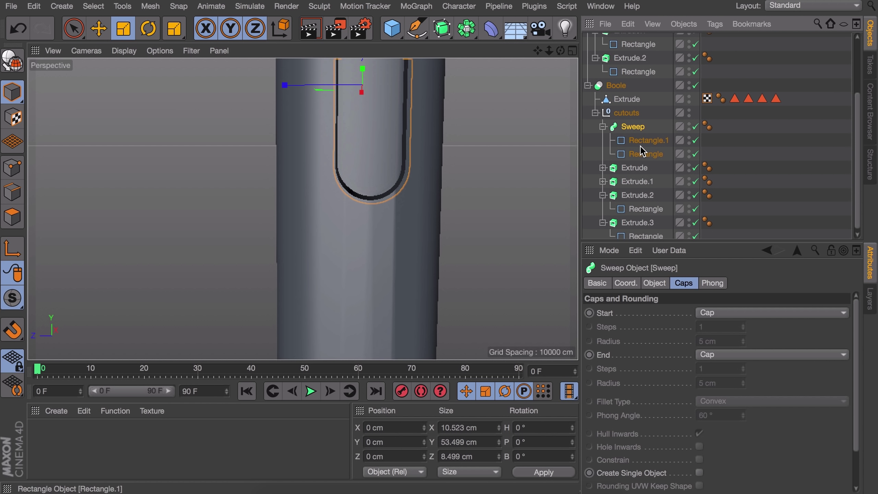
{"action": "left_click", "coordinate": [641, 172], "text": "ctrl"}
{"action": "scroll", "coordinate": [642, 152], "scroll_direction": "up", "scroll_amount": 5}
{"action": "left_click", "coordinate": [629, 55], "text": "ctrl"}
{"action": "right_click_drag", "start_coordinate": [394, 140], "coordinate": [388, 214], "text": "alt"}
{"action": "middle_click_drag", "start_coordinate": [388, 215], "coordinate": [380, 153], "text": "alt"}
{"action": "right_click_drag", "start_coordinate": [381, 153], "coordinate": [383, 168], "text": "alt"}
{"action": "middle_click_drag", "start_coordinate": [383, 168], "coordinate": [376, 221], "text": "alt"}
{"action": "left_click_drag", "start_coordinate": [375, 221], "coordinate": [467, 217], "text": "alt"}
{"action": "scroll", "coordinate": [628, 177], "scroll_direction": "down", "scroll_amount": 5}
{"action": "left_click", "coordinate": [628, 177], "text": "ctrl"}
{"action": "left_click", "coordinate": [634, 230], "text": "ctrl"}
{"action": "middle_click_drag", "start_coordinate": [442, 297], "coordinate": [405, 214], "text": "alt"}
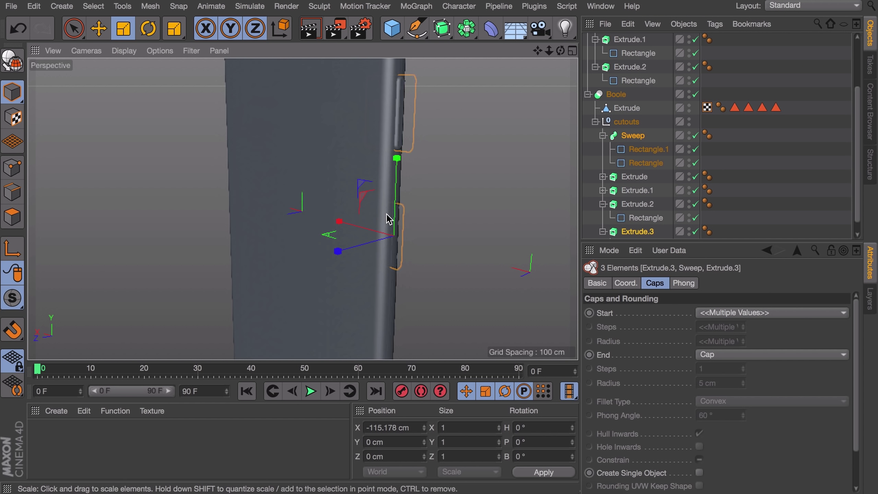
{"action": "middle_click", "coordinate": [391, 222]}
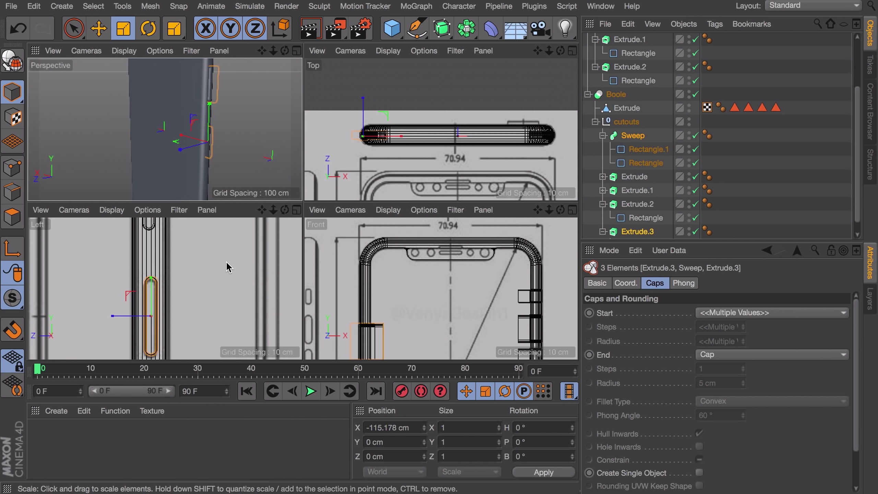
{"action": "middle_click", "coordinate": [301, 259]}
{"action": "right_click_drag", "start_coordinate": [298, 254], "coordinate": [267, 238], "text": "alt"}
{"action": "middle_click_drag", "start_coordinate": [266, 237], "coordinate": [287, 182], "text": "alt"}
{"action": "key", "text": "e"}
{"action": "left_click_drag", "start_coordinate": [186, 218], "coordinate": [174, 218]}
{"action": "middle_click", "coordinate": [204, 190]}
{"action": "middle_click", "coordinate": [206, 141]}
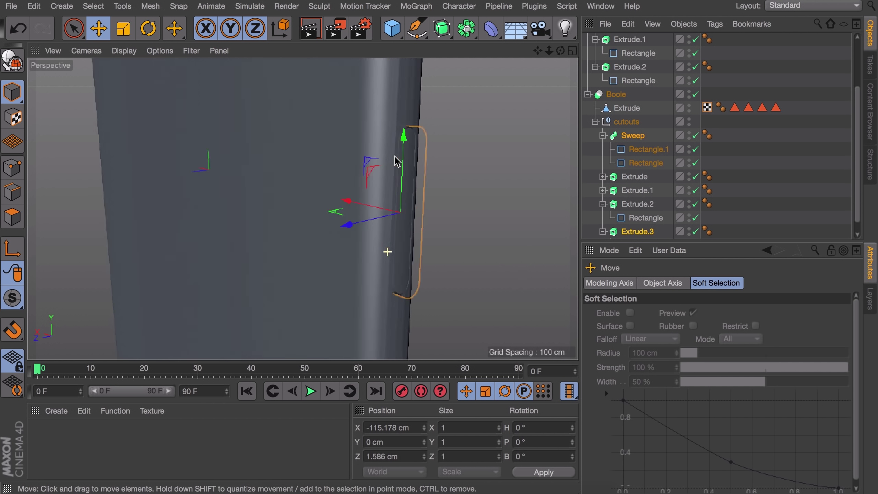
Examine the position of the side button and SIM tray groove on the phone's edge
{"action": "left_click_drag", "start_coordinate": [289, 132], "coordinate": [295, 129], "text": "alt"}
{"action": "right_click_drag", "start_coordinate": [324, 145], "coordinate": [424, 261], "text": "alt"}
{"action": "left_click_drag", "start_coordinate": [351, 263], "coordinate": [349, 169], "text": "alt"}
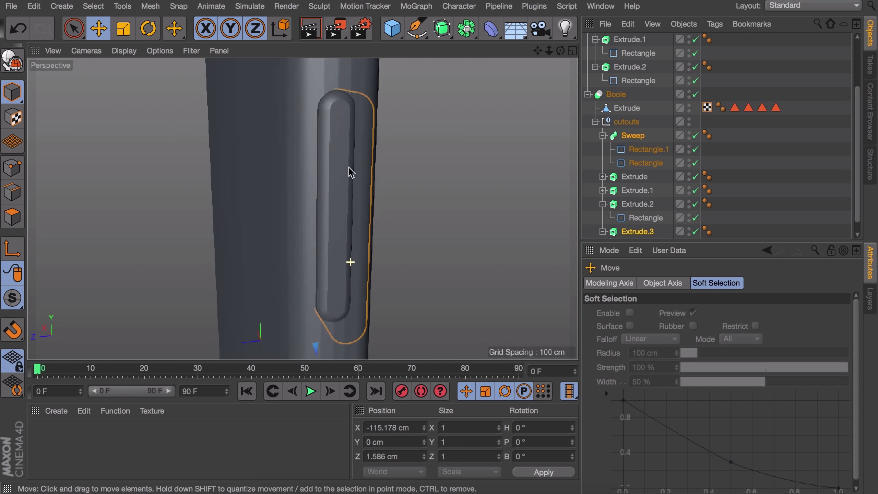
{"action": "left_click_drag", "start_coordinate": [284, 117], "coordinate": [274, 151], "text": "alt"}
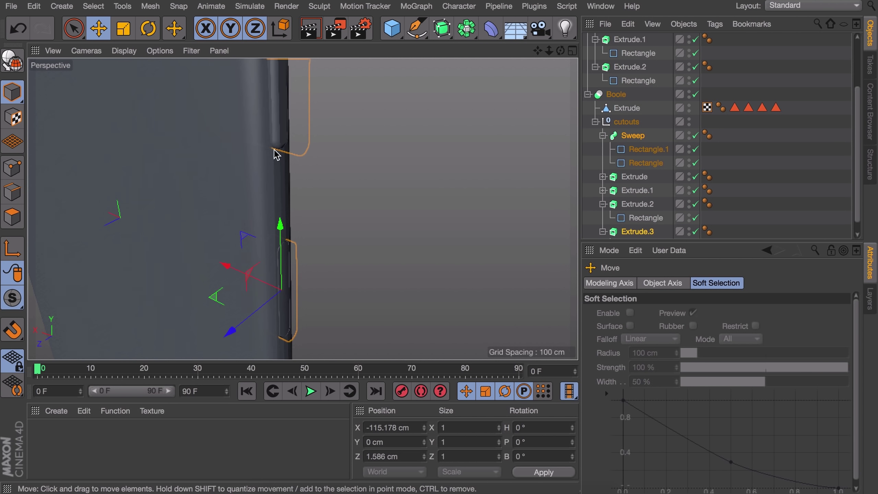
{"action": "left_click", "coordinate": [320, 187]}
{"action": "right_click_drag", "start_coordinate": [284, 333], "coordinate": [291, 231], "text": "alt"}
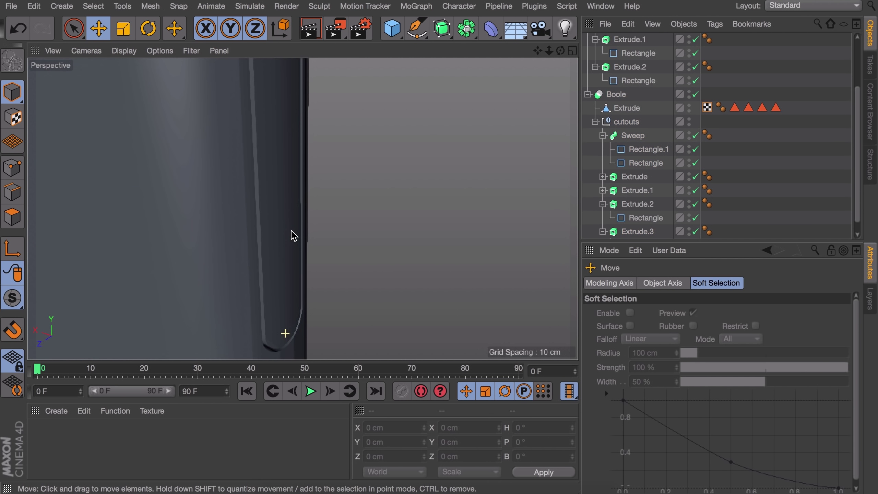
{"action": "middle_click_drag", "start_coordinate": [291, 231], "coordinate": [256, 168], "text": "alt"}
{"action": "left_click_drag", "start_coordinate": [257, 167], "coordinate": [166, 140], "text": "alt"}
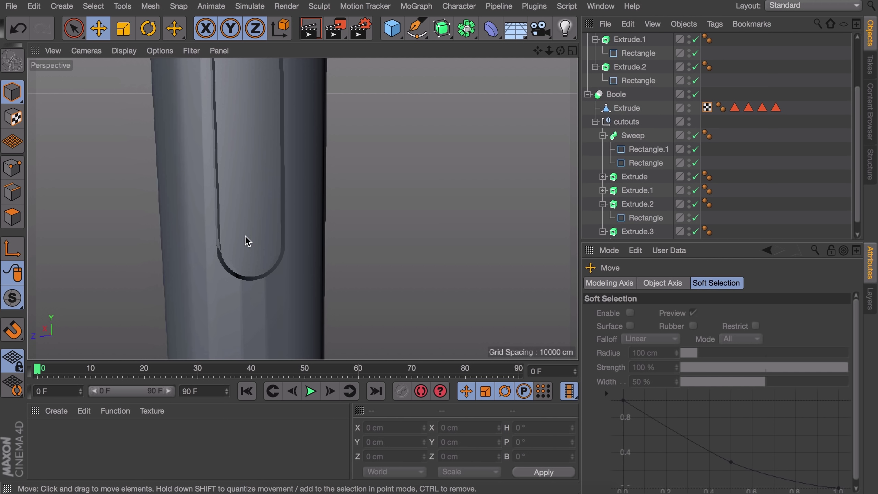
Add a cylinder rotated to a bank of -90° and shrink its diameter to about 5.35 cm
{"action": "left_click_drag", "start_coordinate": [392, 28], "coordinate": [672, 39]}
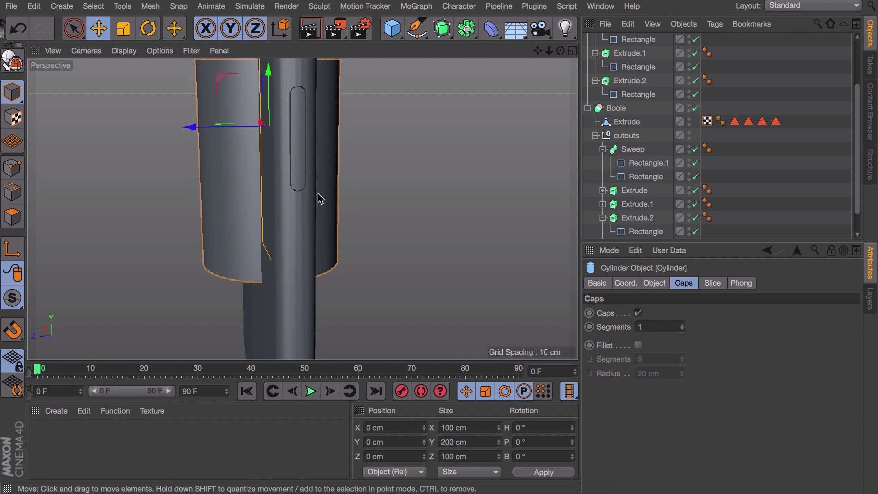
{"action": "key", "text": "r"}
{"action": "left_click_drag", "start_coordinate": [291, 191], "coordinate": [300, 345], "text": "shift"}
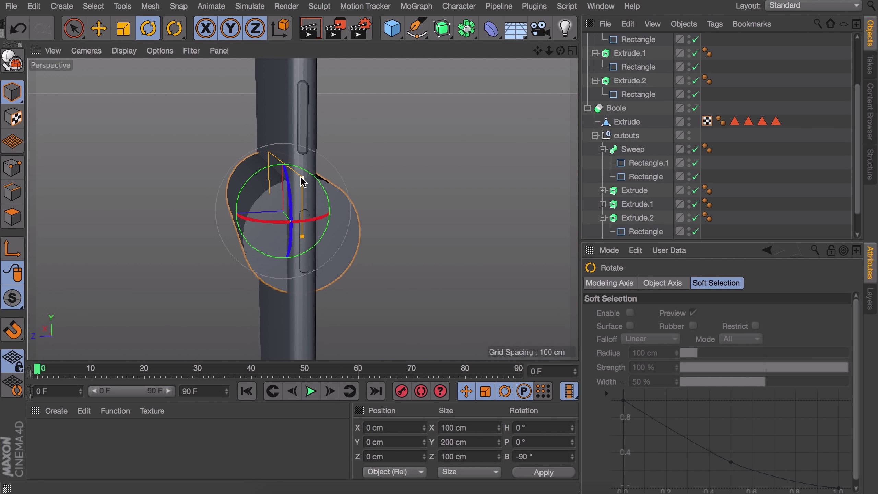
{"action": "left_click_drag", "start_coordinate": [301, 178], "coordinate": [315, 248]}
{"action": "key", "text": "e"}
Move the cylinder into the cutouts group under the Boole
{"action": "scroll", "coordinate": [301, 237], "scroll_direction": "up", "scroll_amount": 3}
{"action": "scroll", "coordinate": [647, 95], "scroll_direction": "up", "scroll_amount": 5}
{"action": "left_click_drag", "start_coordinate": [622, 41], "coordinate": [627, 219]}
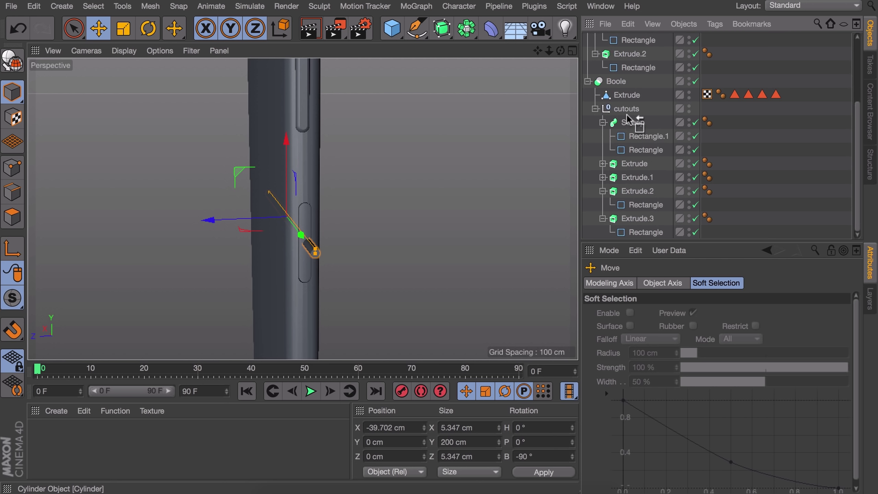
{"action": "left_click_drag", "start_coordinate": [627, 119], "coordinate": [628, 120]}
Move the cylinder to the SIM tray's lower end at about X -187.31, Y -22.01 and Z 1.18 cm
{"action": "scroll", "coordinate": [318, 235], "scroll_direction": "up", "scroll_amount": 3}
{"action": "left_click_drag", "start_coordinate": [318, 233], "coordinate": [291, 207], "text": "alt"}
{"action": "left_click_drag", "start_coordinate": [202, 135], "coordinate": [192, 134]}
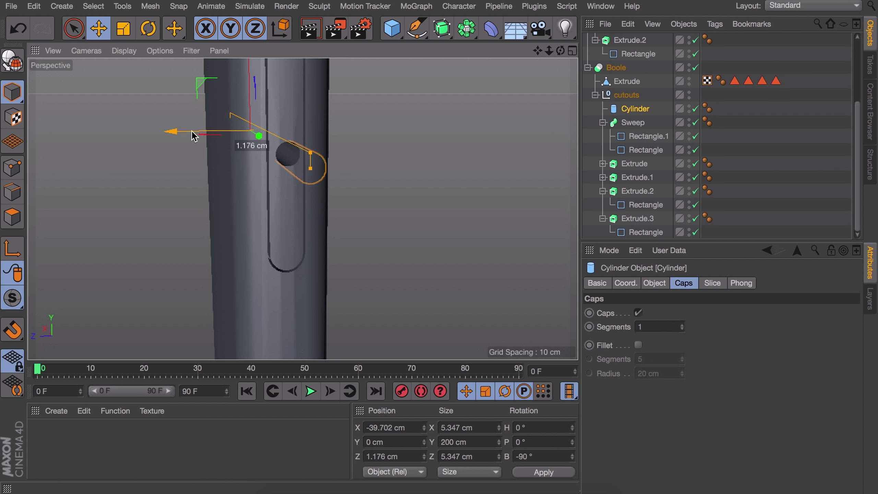
{"action": "left_click_drag", "start_coordinate": [249, 83], "coordinate": [249, 193]}
{"action": "left_click_drag", "start_coordinate": [293, 194], "coordinate": [277, 163], "text": "alt"}
{"action": "middle_click", "coordinate": [345, 194]}
{"action": "left_click_drag", "start_coordinate": [388, 136], "coordinate": [266, 136]}
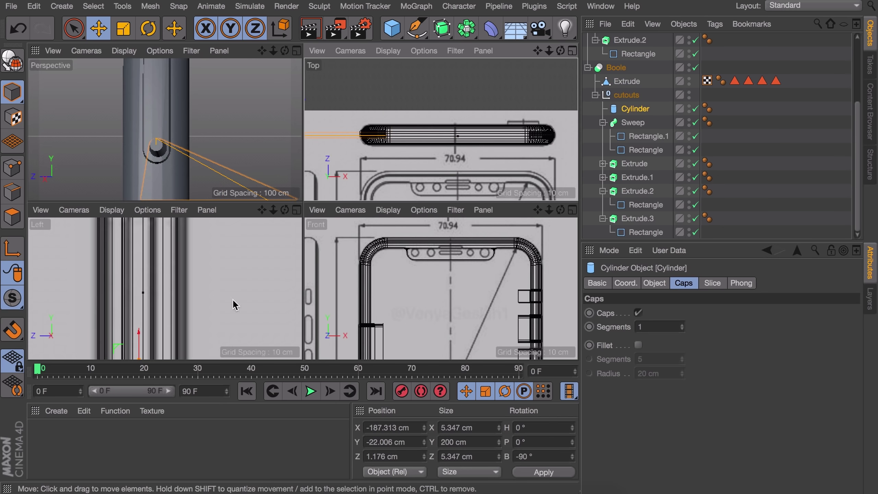
Center the cylinder in the tray's rounded lower end at Y -22.406 and Z 1.476 cm, reducing its diameter to 4.518 cm
{"action": "middle_click", "coordinate": [242, 277]}
{"action": "middle_click_drag", "start_coordinate": [242, 328], "coordinate": [242, 104], "text": "alt"}
{"action": "scroll", "coordinate": [242, 104], "scroll_direction": "up", "scroll_amount": 5}
{"action": "left_click_drag", "start_coordinate": [240, 114], "coordinate": [280, 127]}
{"action": "left_click_drag", "start_coordinate": [234, 125], "coordinate": [234, 126]}
{"action": "middle_click", "coordinate": [234, 127]}
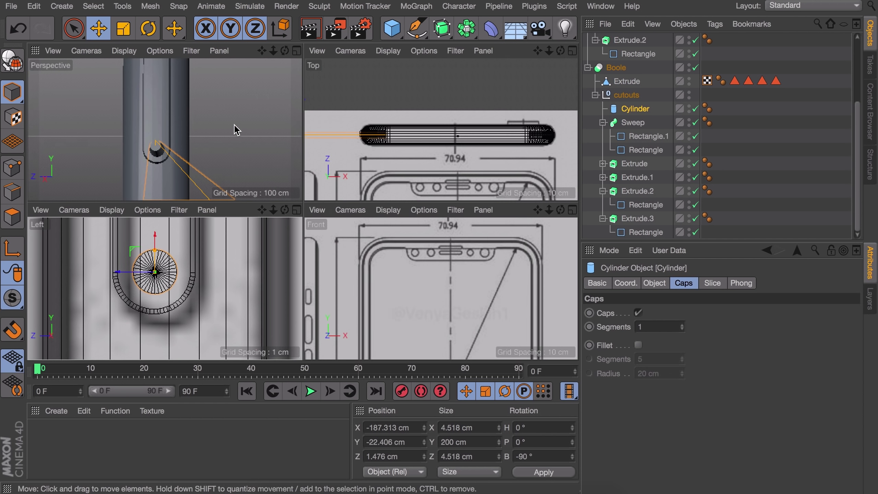
Inspect the phone's bottom edge and switch the Top viewport to the Bottom view
{"action": "middle_click", "coordinate": [234, 131]}
{"action": "scroll", "coordinate": [247, 228], "scroll_direction": "down", "scroll_amount": 3}
{"action": "middle_click_drag", "start_coordinate": [229, 288], "coordinate": [242, 192], "text": "alt"}
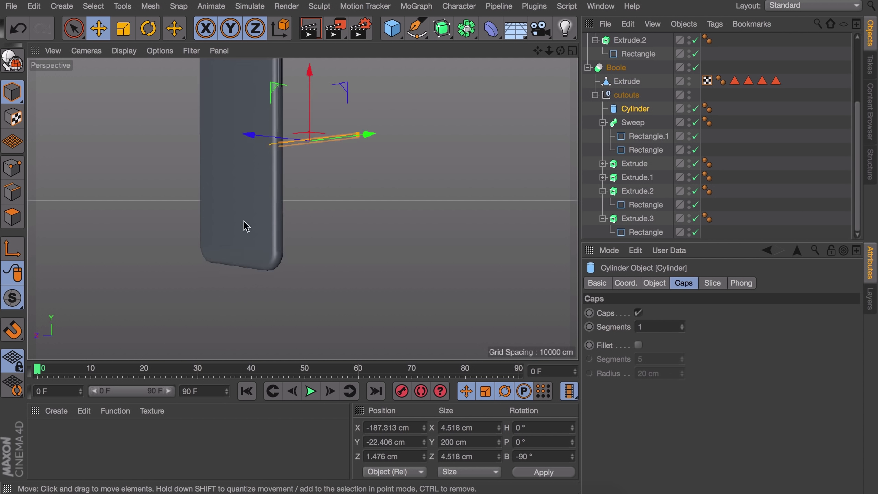
{"action": "left_click_drag", "start_coordinate": [242, 191], "coordinate": [245, 279], "text": "alt"}
{"action": "right_click_drag", "start_coordinate": [239, 265], "coordinate": [244, 207], "text": "alt"}
{"action": "middle_click_drag", "start_coordinate": [248, 274], "coordinate": [270, 219], "text": "alt"}
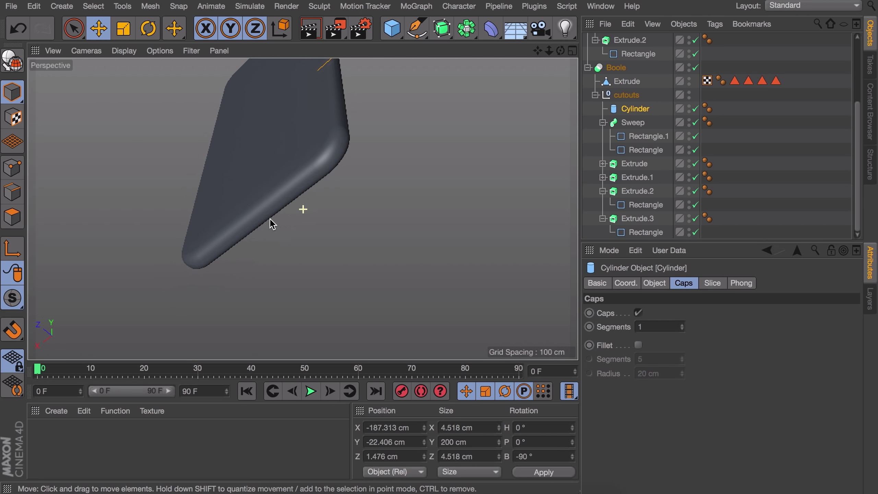
{"action": "right_click_drag", "start_coordinate": [278, 202], "coordinate": [288, 190], "text": "alt"}
{"action": "middle_click", "coordinate": [290, 189]}
{"action": "middle_click", "coordinate": [407, 143]}
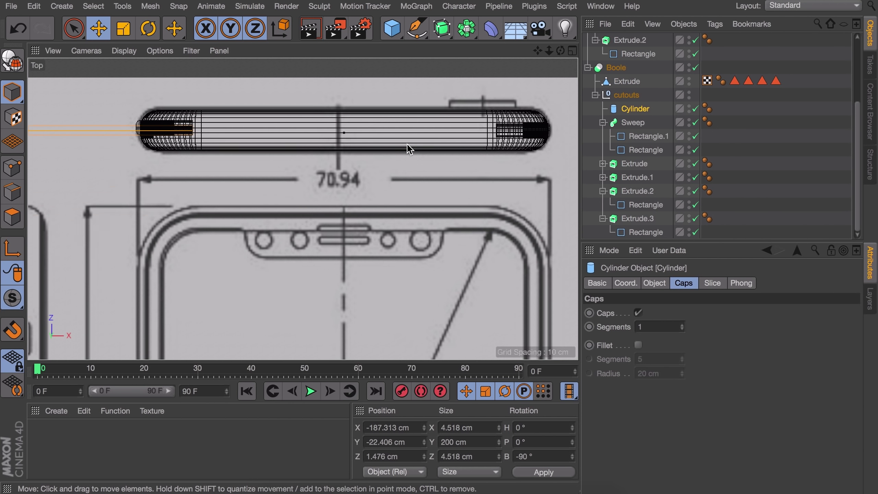
{"action": "right_click_drag", "start_coordinate": [407, 145], "coordinate": [402, 245], "text": "alt"}
{"action": "middle_click_drag", "start_coordinate": [402, 246], "coordinate": [330, 195], "text": "alt"}
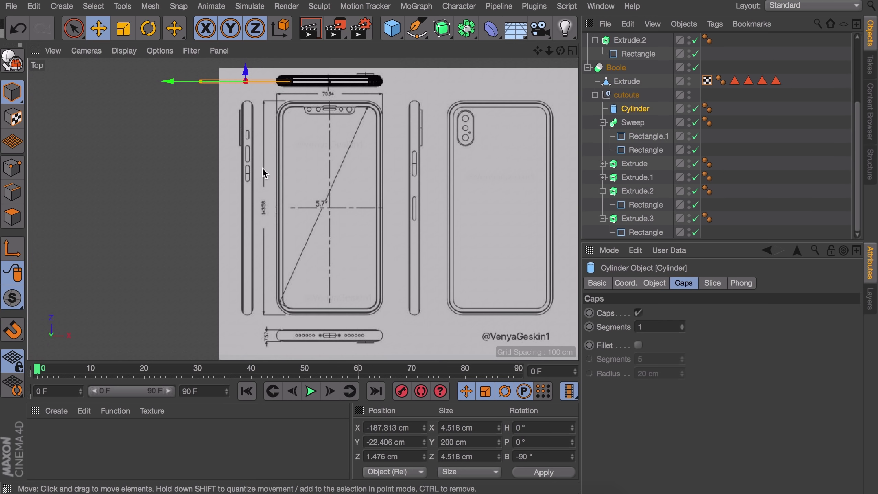
{"action": "left_click", "coordinate": [98, 53]}
{"action": "left_click", "coordinate": [107, 234]}
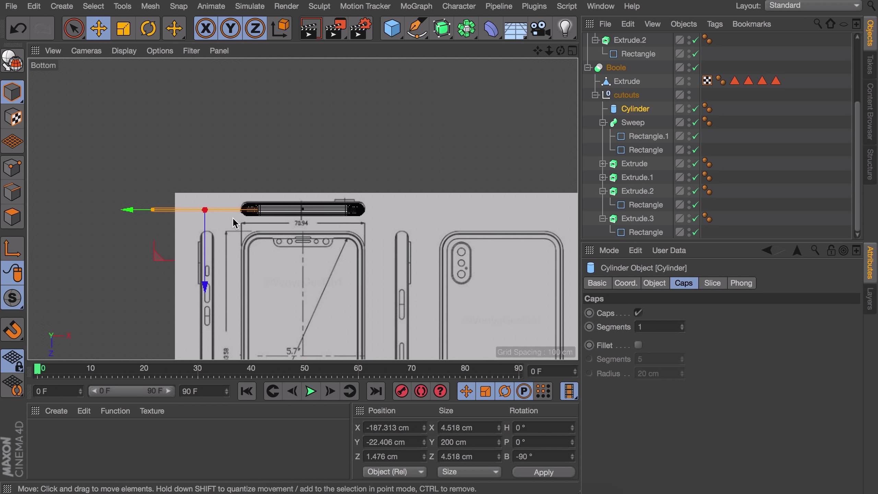
Set the Bottom viewport's background Offset Y to 233 so the blueprint's bottom-edge drawing lines up with the phone
{"action": "left_click", "coordinate": [159, 51]}
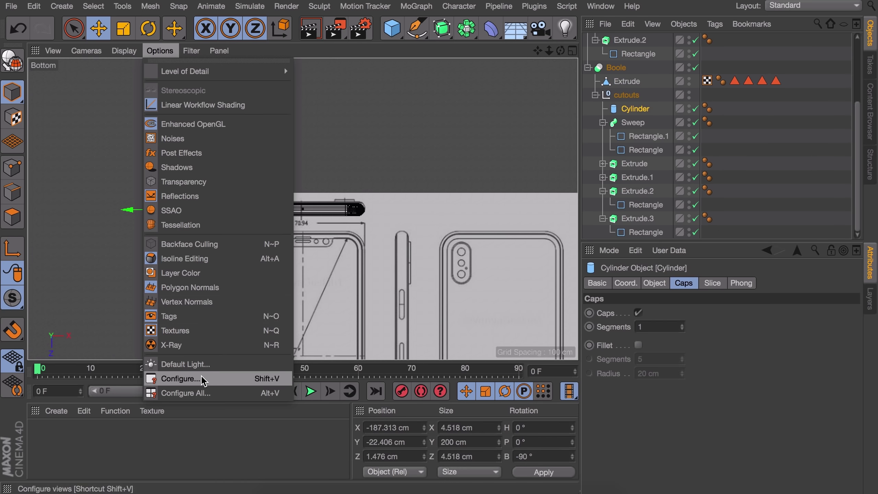
{"action": "left_click", "coordinate": [187, 377]}
{"action": "left_click_drag", "start_coordinate": [677, 406], "coordinate": [676, 383]}
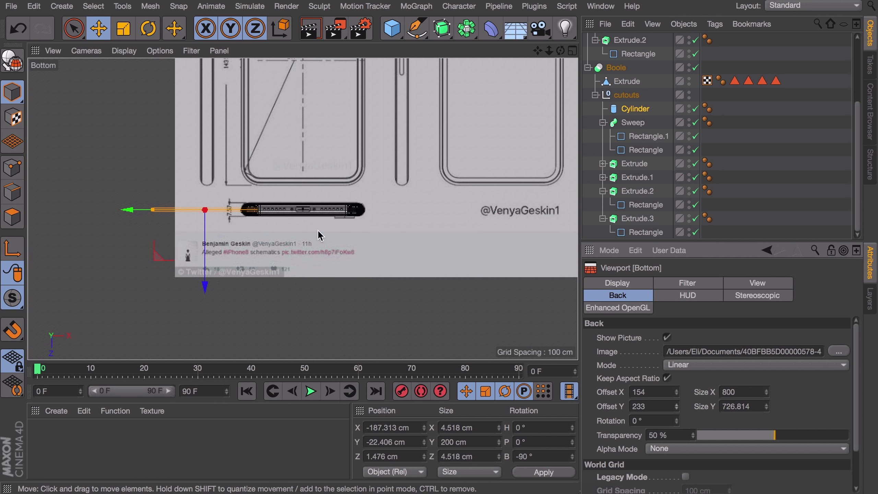
{"action": "scroll", "coordinate": [318, 229], "scroll_direction": "up", "scroll_amount": 10}
{"action": "scroll", "coordinate": [258, 104], "scroll_direction": "up", "scroll_amount": 4}
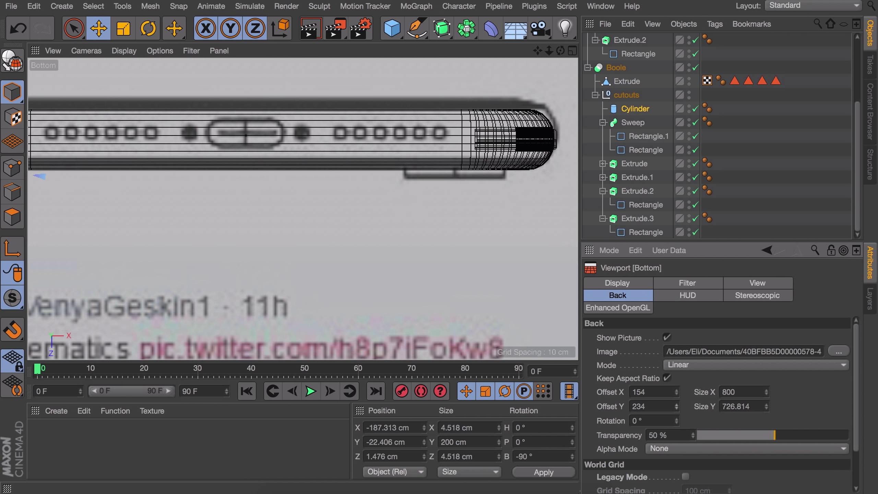
{"action": "scroll", "coordinate": [324, 190], "scroll_direction": "down", "scroll_amount": 3}
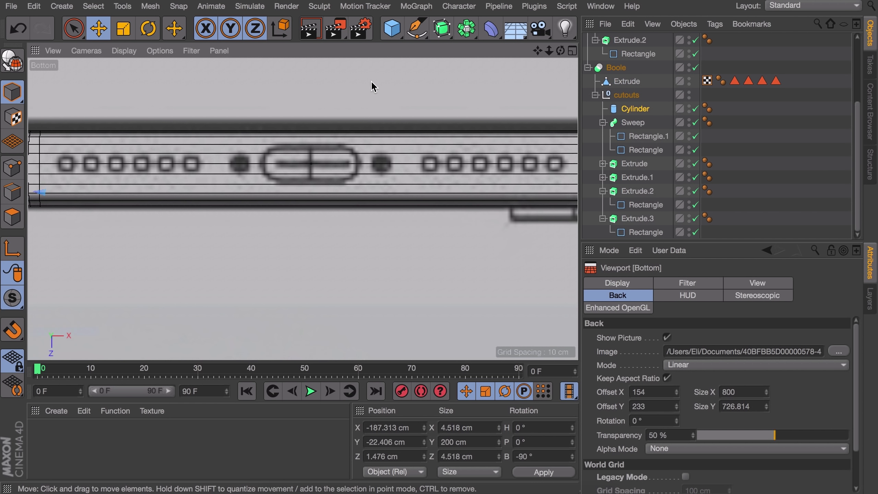
Add a cylinder about 4.25 cm in diameter over the blueprint's leftmost speaker hole at X -73.92 cm
{"action": "left_click_drag", "start_coordinate": [391, 28], "coordinate": [725, 69]}
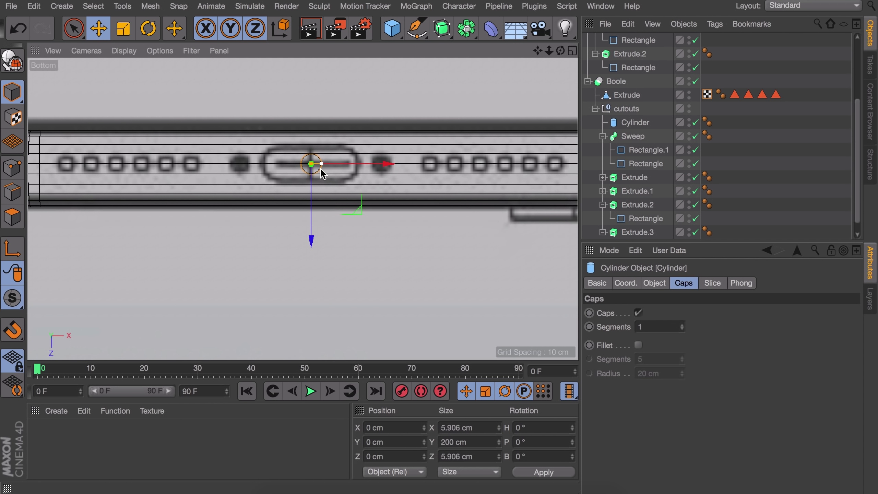
{"action": "left_click_drag", "start_coordinate": [321, 165], "coordinate": [107, 168]}
{"action": "scroll", "coordinate": [115, 164], "scroll_direction": "up", "scroll_amount": 3}
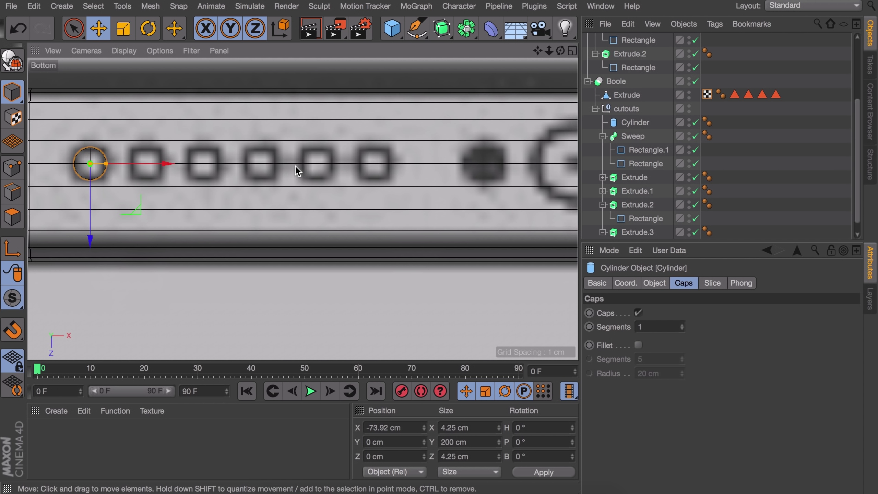
Add a MoGraph Cloner for the speaker-hole cylinder
{"action": "left_click", "coordinate": [417, 7]}
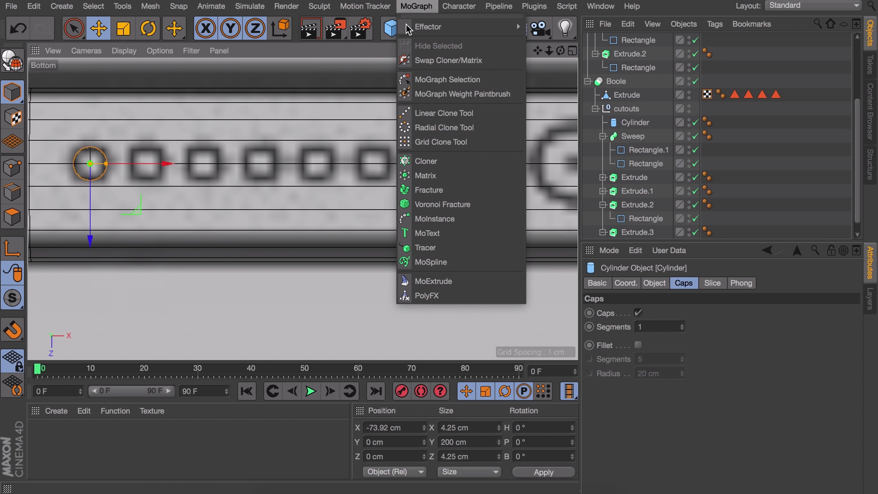
{"action": "left_click", "coordinate": [431, 160]}
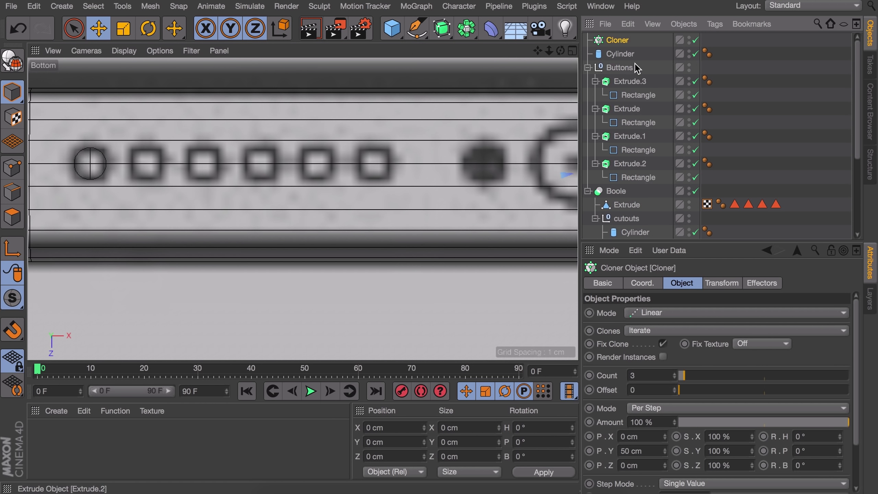
Nest the cylinder inside the Cloner and set the linear clone count to 6
{"action": "left_click_drag", "start_coordinate": [618, 38], "coordinate": [618, 40]}
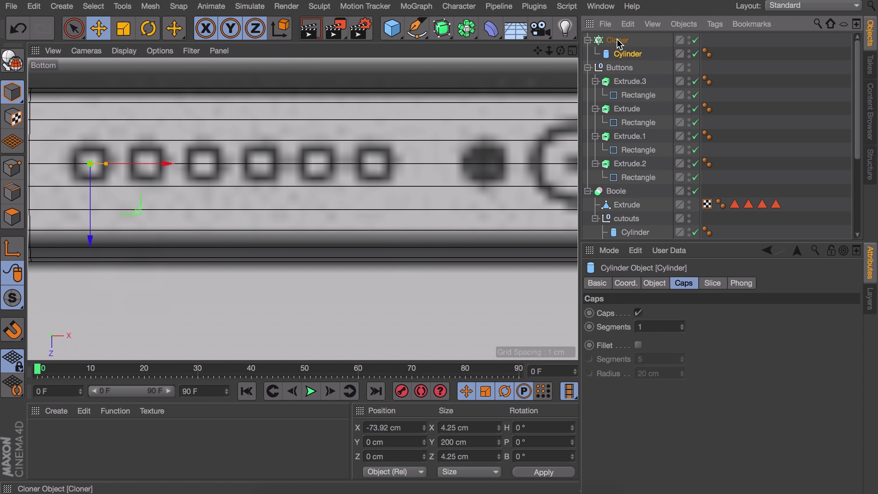
{"action": "left_click", "coordinate": [619, 40]}
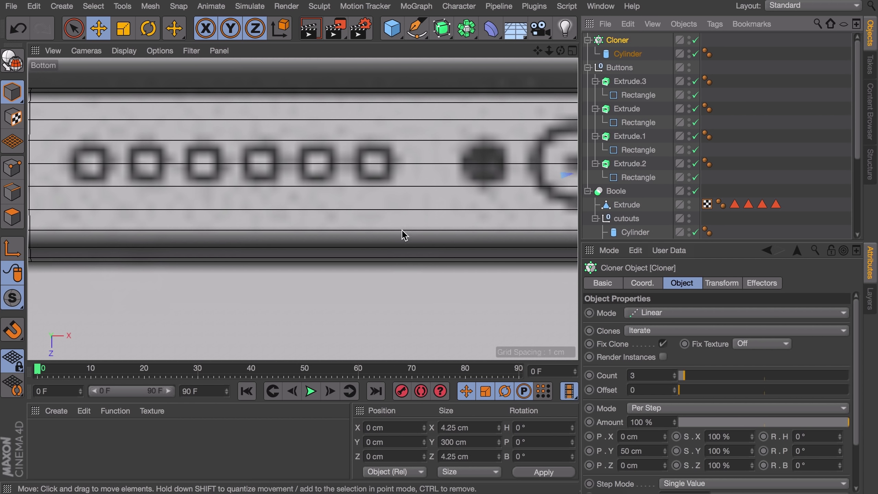
{"action": "left_click_drag", "start_coordinate": [694, 376], "coordinate": [698, 376]}
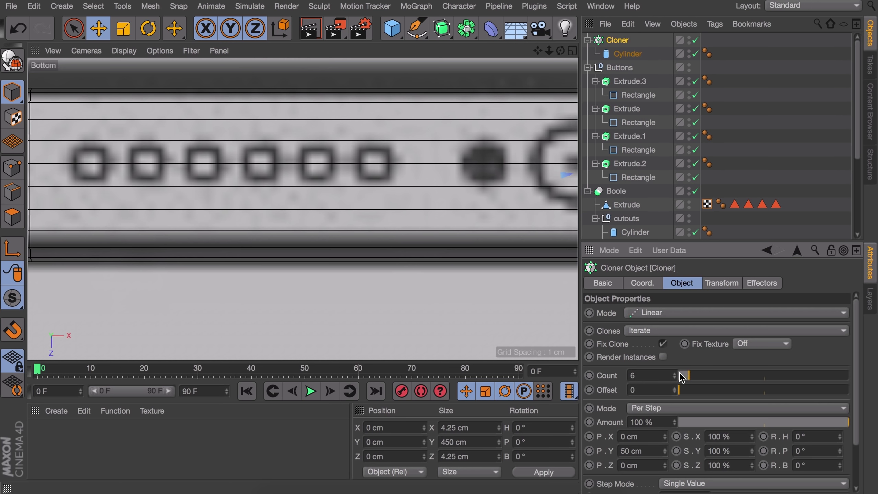
Move the Cloner along X onto the leftmost speaker hole of the bottom reference, at about -73.6 cm
{"action": "scroll", "coordinate": [514, 254], "scroll_direction": "down", "scroll_amount": 4}
{"action": "middle_click_drag", "start_coordinate": [492, 247], "coordinate": [319, 231], "text": "alt"}
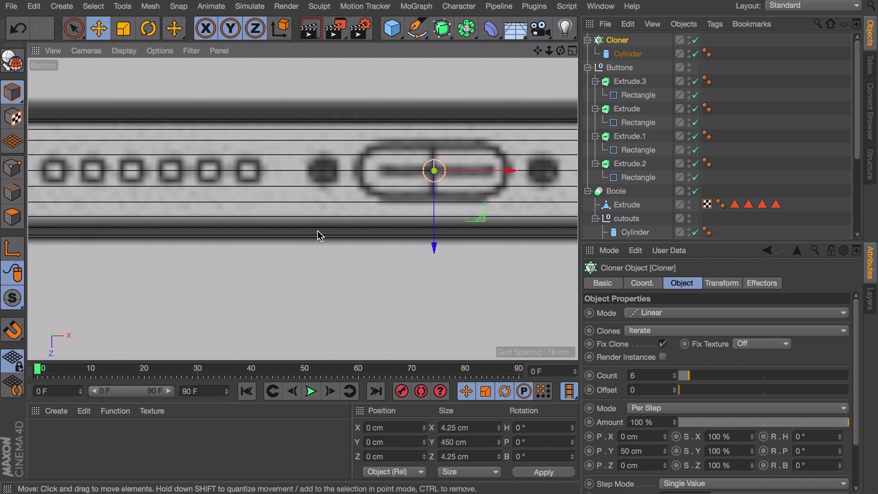
{"action": "left_click_drag", "start_coordinate": [505, 170], "coordinate": [262, 171]}
{"action": "middle_click_drag", "start_coordinate": [333, 172], "coordinate": [468, 171], "text": "alt"}
{"action": "left_click_drag", "start_coordinate": [403, 169], "coordinate": [264, 177]}
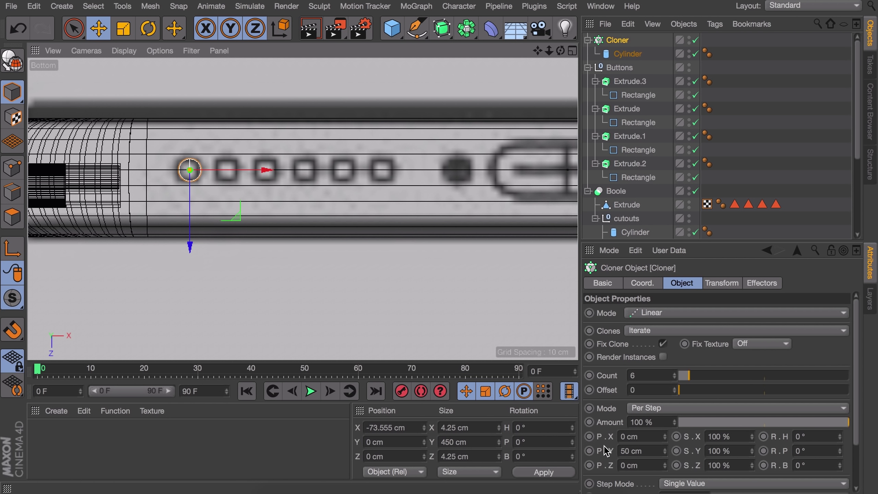
Set the Cloner's per-step offset to 7.5 cm in X and 0 cm in Y
{"action": "left_click", "coordinate": [635, 450]}
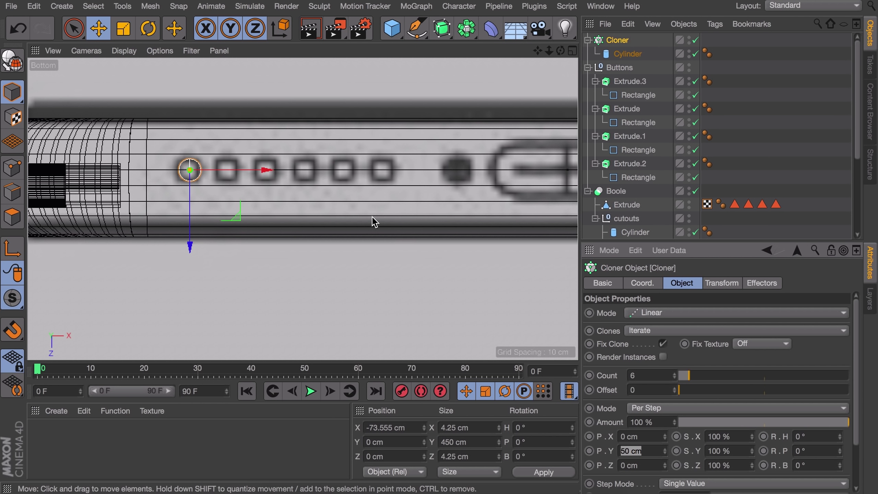
{"action": "key", "text": "shift+Up"}
{"action": "key", "text": "shift+Up"}
{"action": "key", "text": "shift+Up"}
{"action": "key", "text": "shift+Down"}
{"action": "key", "text": "Down"}
{"action": "key", "text": "Down"}
{"action": "key", "text": "Down"}
{"action": "key", "text": "Down"}
{"action": "key", "text": "Down"}
{"action": "key", "text": "Down"}
{"action": "key", "text": "Down"}
{"action": "key", "text": "Down"}
{"action": "key", "text": "Down"}
{"action": "key", "text": "Down"}
{"action": "key", "text": "Down"}
{"action": "key", "text": "Down"}
{"action": "key", "text": "Down"}
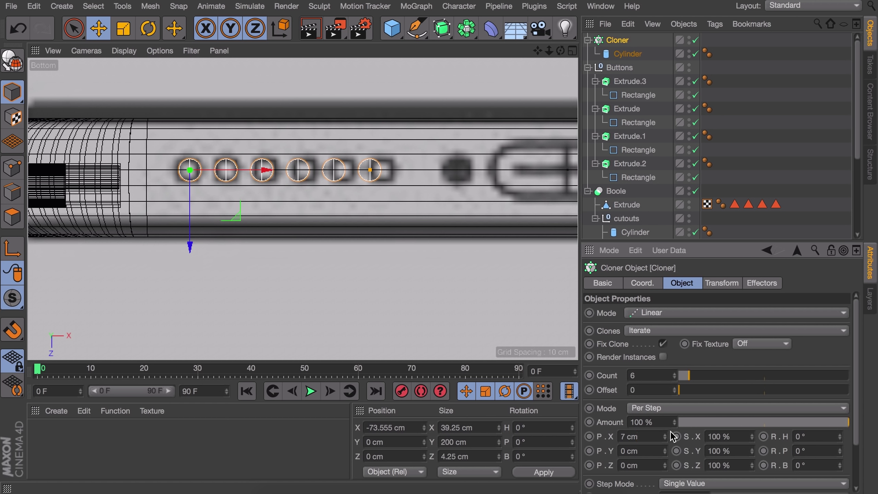
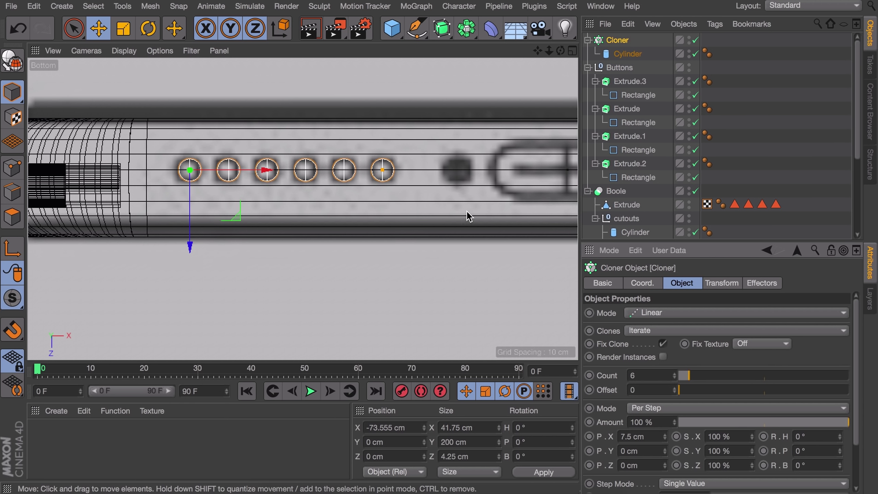
Duplicate the Cloner along X onto the second row of speaker holes, at about 35.8 cm
{"action": "scroll", "coordinate": [466, 215], "scroll_direction": "down", "scroll_amount": 5}
{"action": "scroll", "coordinate": [467, 249], "scroll_direction": "up", "scroll_amount": 3}
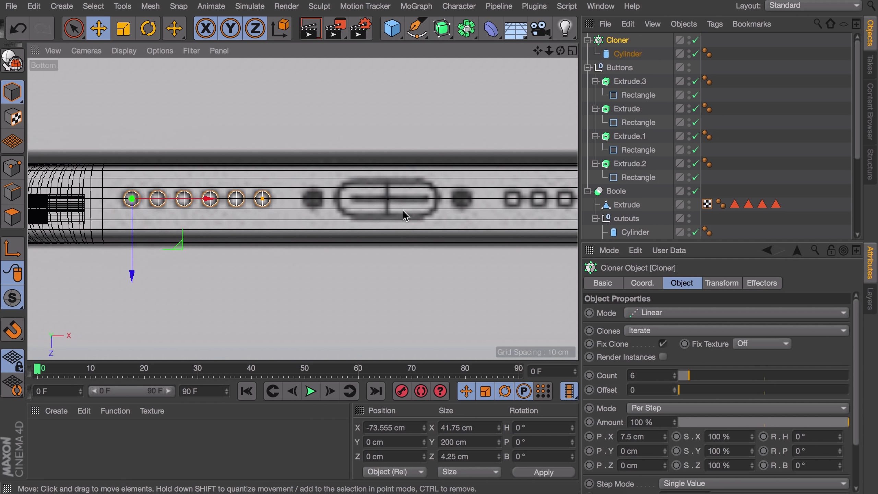
{"action": "middle_click_drag", "start_coordinate": [404, 210], "coordinate": [327, 209], "text": "alt"}
{"action": "left_click_drag", "start_coordinate": [136, 197], "coordinate": [524, 196], "text": "ctrl"}
{"action": "middle_click_drag", "start_coordinate": [474, 232], "coordinate": [387, 246], "text": "alt"}
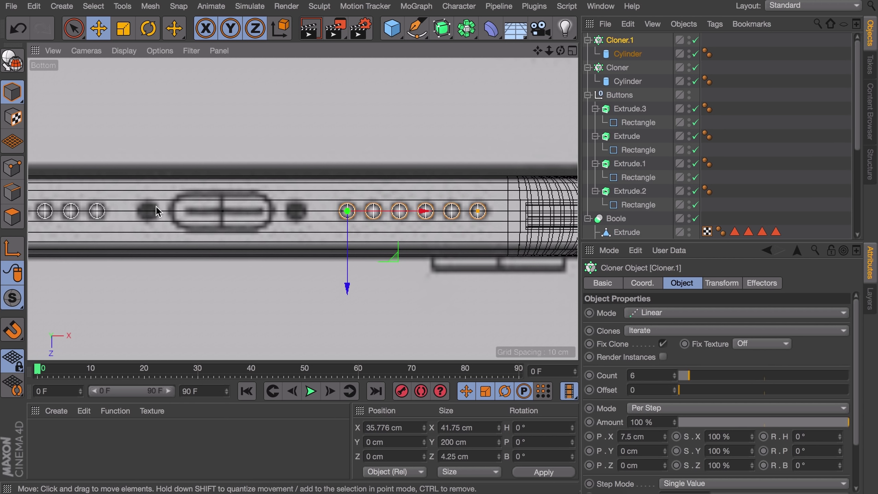
Place copies of the cloned cylinder over the two screw holes beside the charging port, enlarged to about 5.9 cm in diameter
{"action": "left_click", "coordinate": [627, 53]}
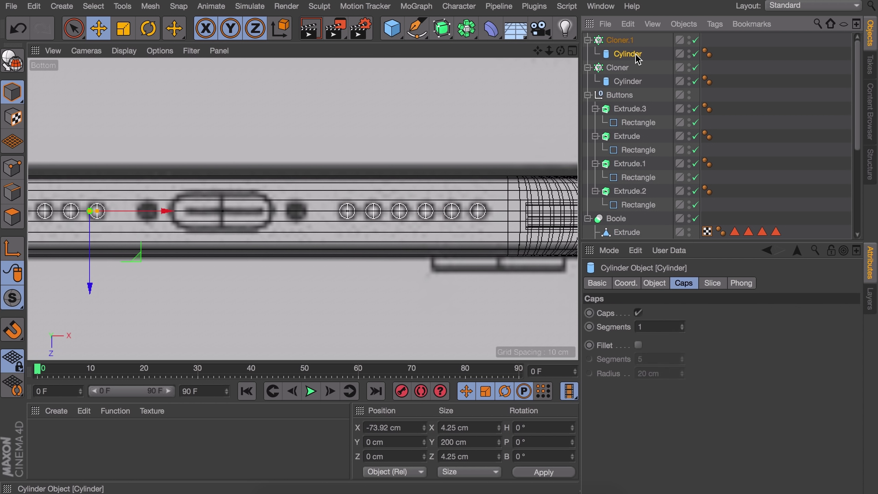
{"action": "key", "text": "ctrl+c"}
{"action": "key", "text": "ctrl+v"}
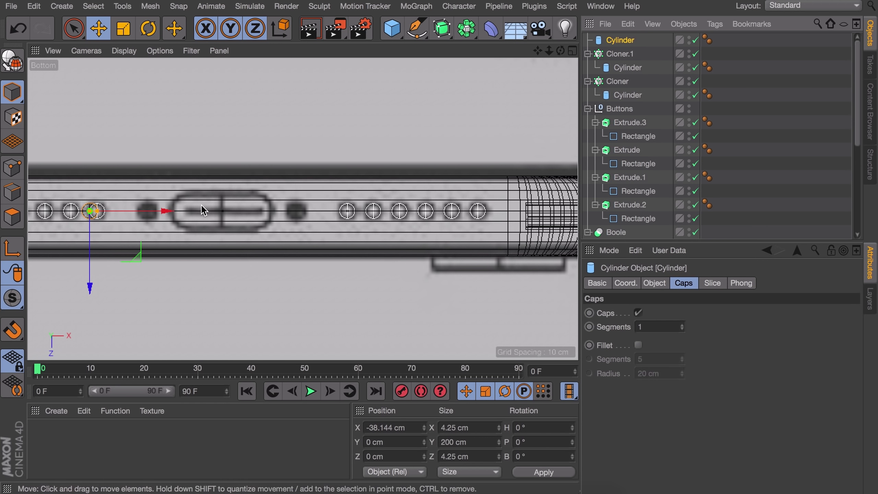
{"action": "left_click_drag", "start_coordinate": [172, 213], "coordinate": [228, 212]}
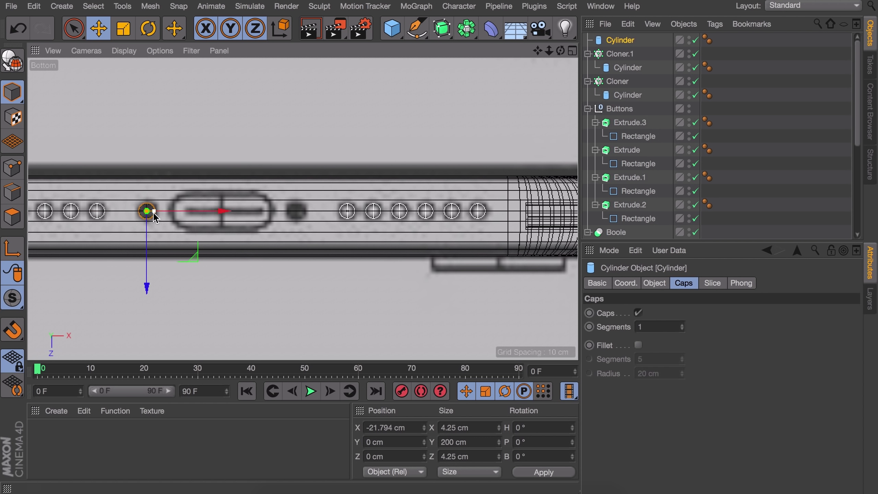
{"action": "left_click_drag", "start_coordinate": [158, 217], "coordinate": [161, 216]}
{"action": "left_click_drag", "start_coordinate": [221, 211], "coordinate": [373, 211], "text": "ctrl"}
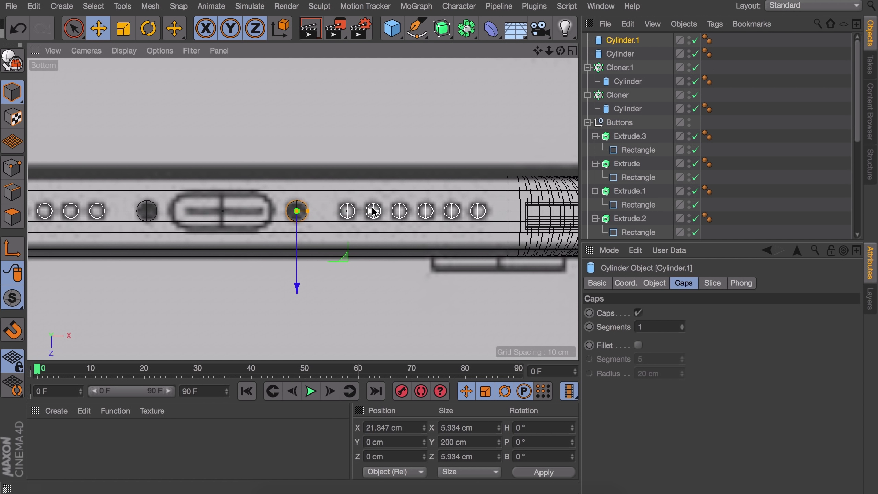
Put both Cloners and the two screw-hole cylinders in the cutouts group and lower them to the phone's bottom edge, Y about -215.3 cm
{"action": "left_click", "coordinate": [628, 110], "text": "shift"}
{"action": "left_click_drag", "start_coordinate": [624, 181], "coordinate": [625, 114]}
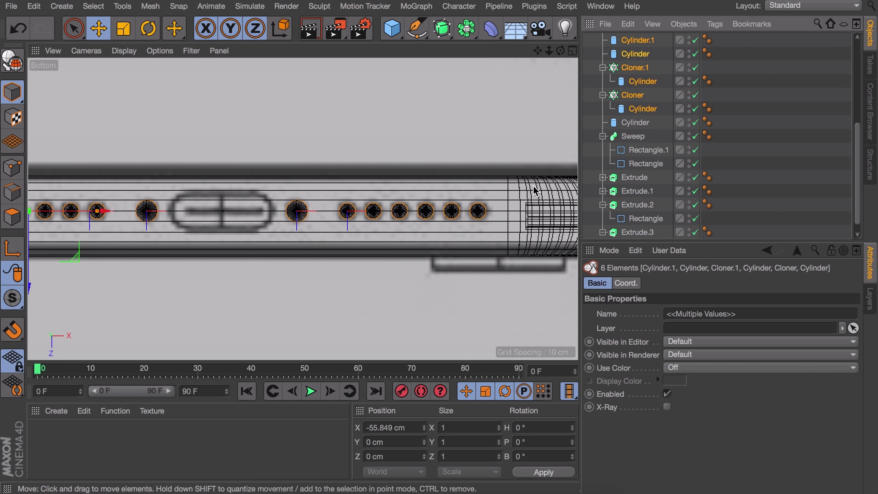
{"action": "middle_click", "coordinate": [408, 162]}
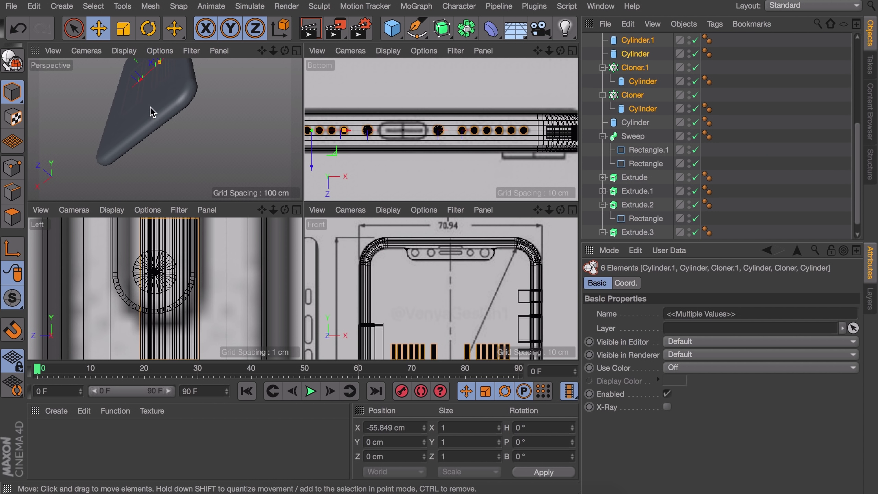
{"action": "left_click_drag", "start_coordinate": [165, 117], "coordinate": [212, 201], "text": "alt"}
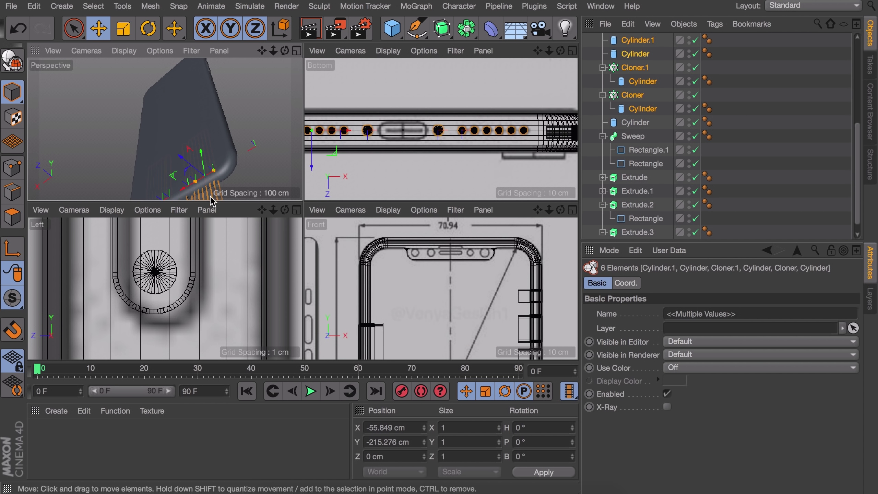
{"action": "middle_click_drag", "start_coordinate": [208, 175], "coordinate": [216, 118], "text": "alt"}
{"action": "left_click", "coordinate": [253, 124]}
{"action": "scroll", "coordinate": [209, 146], "scroll_direction": "up", "scroll_amount": 5}
{"action": "left_click_drag", "start_coordinate": [166, 135], "coordinate": [165, 130], "text": "alt"}
{"action": "middle_click_drag", "start_coordinate": [250, 49], "coordinate": [172, 113], "text": "alt"}
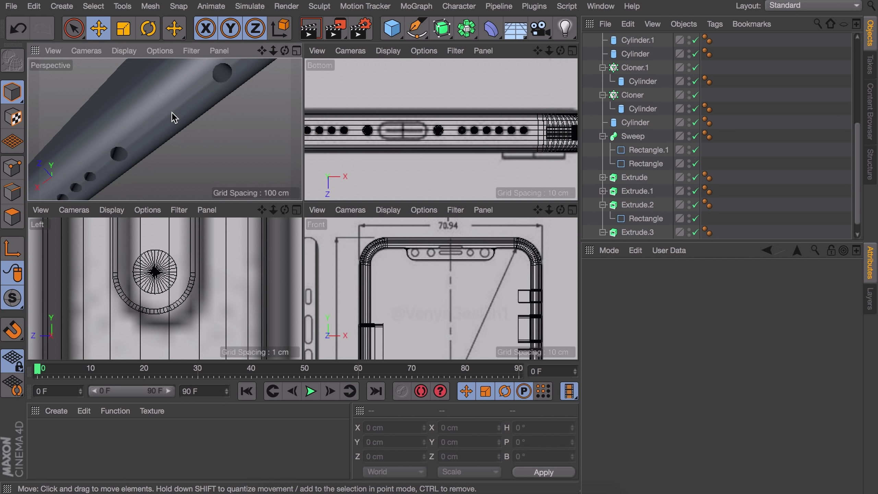
Add a rectangle spline in the bottom view and scale it down to about 12.4 cm over the charging port
{"action": "middle_click", "coordinate": [331, 108]}
{"action": "left_click", "coordinate": [428, 34]}
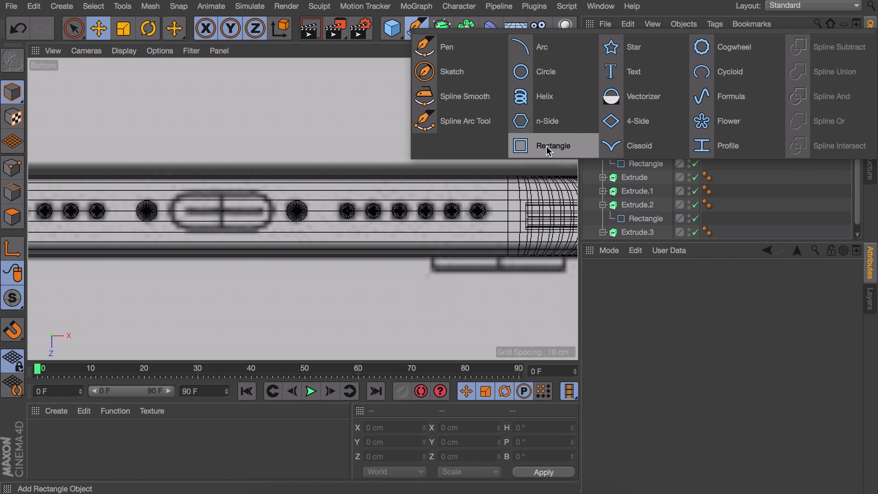
{"action": "left_click", "coordinate": [470, 145]}
{"action": "key", "text": "t"}
{"action": "left_click_drag", "start_coordinate": [498, 301], "coordinate": [325, 300]}
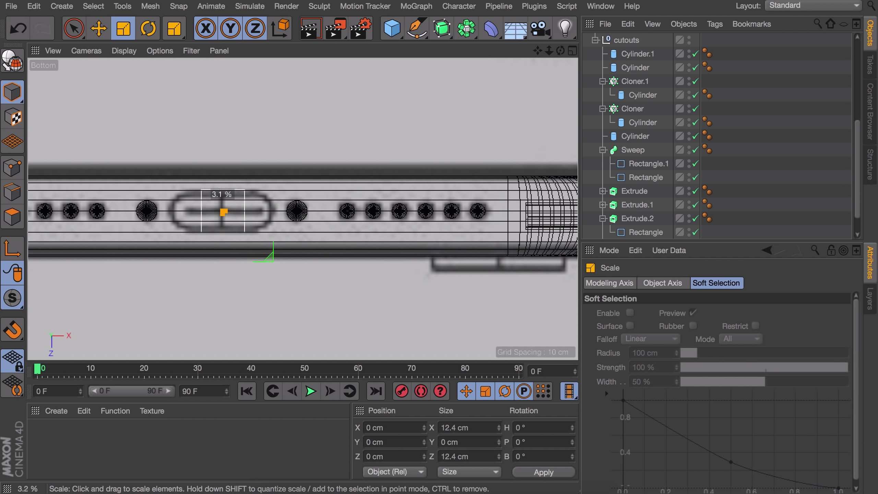
Fit the rectangle to the charging port outline with width 29.4 cm, height 10.4 cm and rounded corners of 5.2 cm radius
{"action": "scroll", "coordinate": [627, 44], "scroll_direction": "up", "scroll_amount": 5}
{"action": "left_click", "coordinate": [626, 42]}
{"action": "left_click_drag", "start_coordinate": [713, 314], "coordinate": [714, 315]}
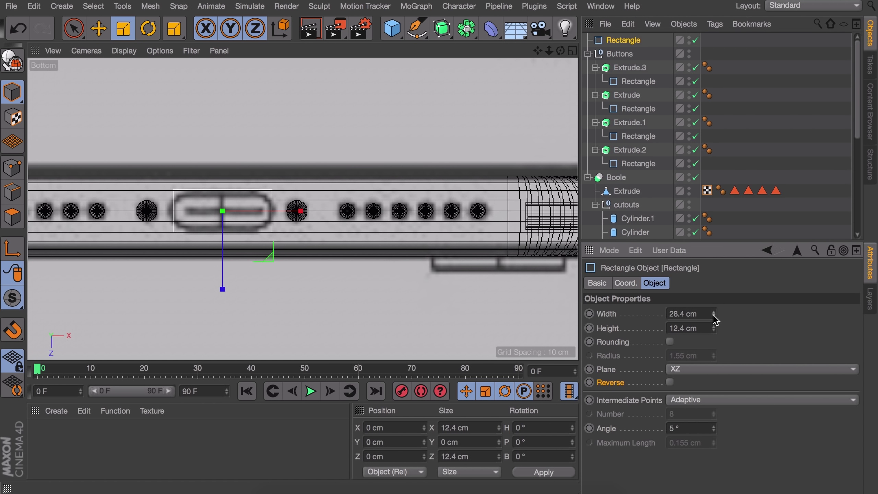
{"action": "left_click", "coordinate": [670, 342]}
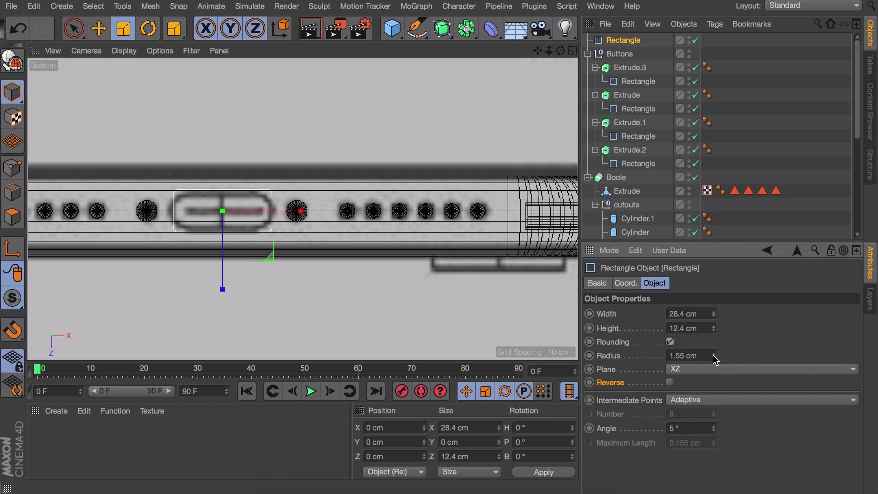
{"action": "left_click_drag", "start_coordinate": [714, 355], "coordinate": [715, 343]}
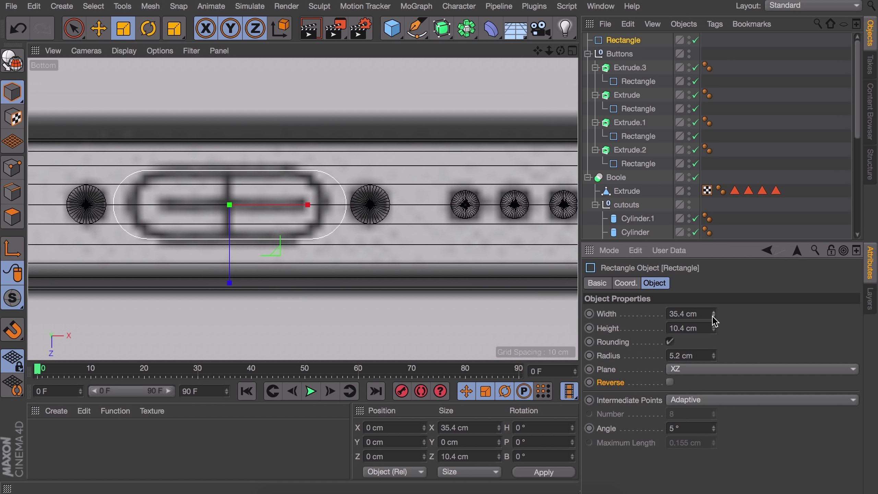
Extrude the port rectangle with a movement of 0 cm in X, 20 cm in Y and 0 cm in Z
{"action": "left_click_drag", "start_coordinate": [442, 28], "coordinate": [622, 42]}
{"action": "left_click", "coordinate": [628, 55]}
{"action": "left_click", "coordinate": [619, 40]}
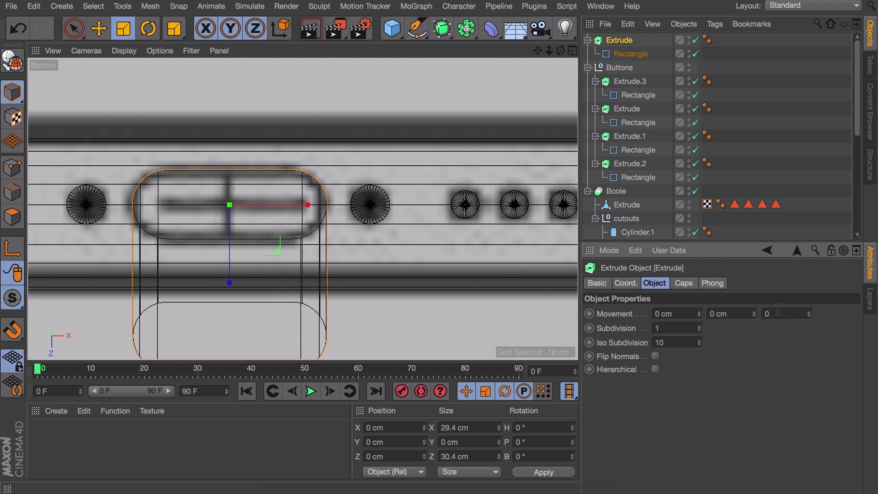
{"action": "key", "text": "Return"}
{"action": "double_click", "coordinate": [667, 313]}
{"action": "type", "text": "20"}
{"action": "key", "text": "Return"}
{"action": "double_click", "coordinate": [667, 308]}
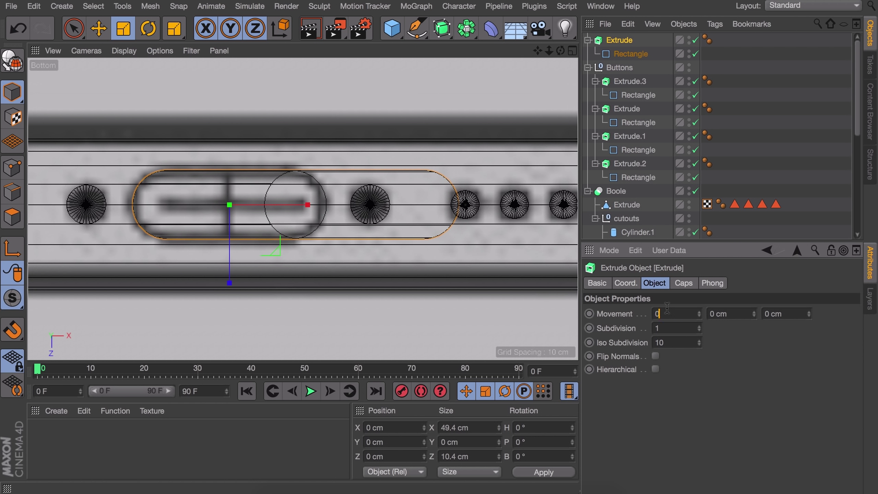
{"action": "key", "text": "Tab"}
{"action": "type", "text": "20"}
{"action": "key", "text": "Return"}
Lower the port extrusion to the phone's bottom edge, Y about -250 cm, and put it in the cutouts group
{"action": "middle_click", "coordinate": [319, 210]}
{"action": "left_click_drag", "start_coordinate": [162, 118], "coordinate": [147, 143]}
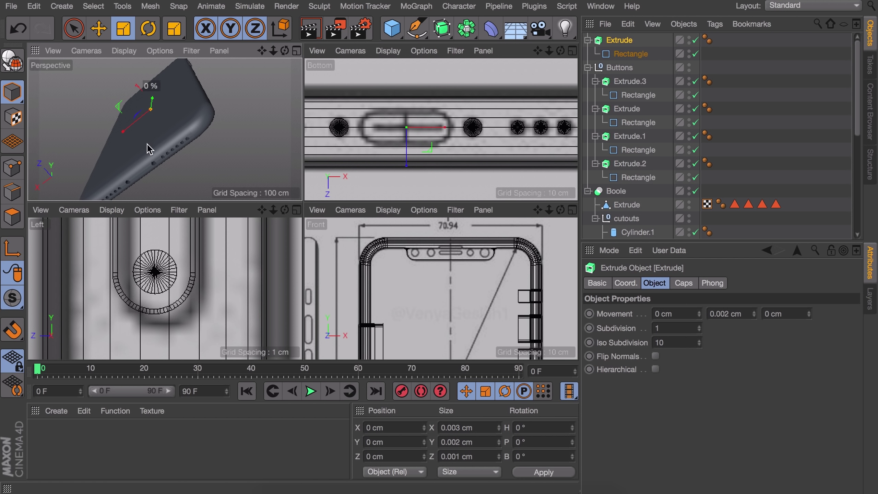
{"action": "key", "text": "ctrl+z"}
{"action": "key", "text": "e"}
{"action": "left_click_drag", "start_coordinate": [151, 98], "coordinate": [156, 169]}
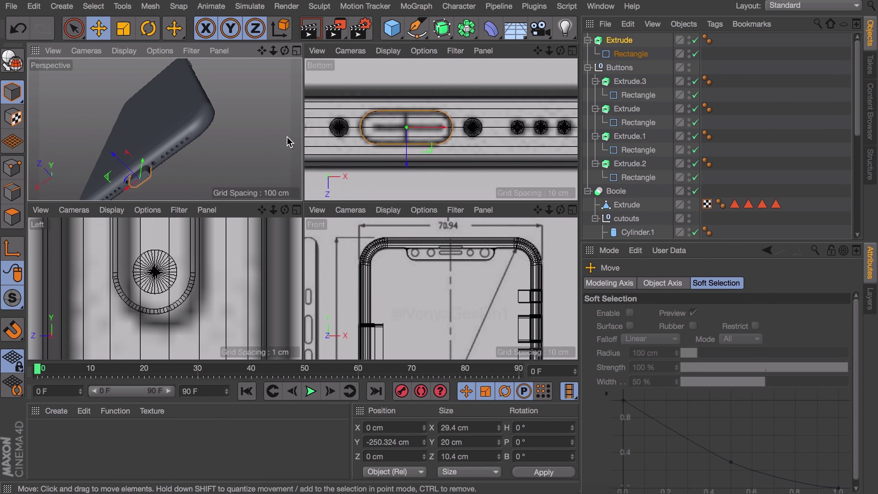
{"action": "left_click_drag", "start_coordinate": [622, 39], "coordinate": [640, 226]}
{"action": "scroll", "coordinate": [148, 159], "scroll_direction": "up", "scroll_amount": 5}
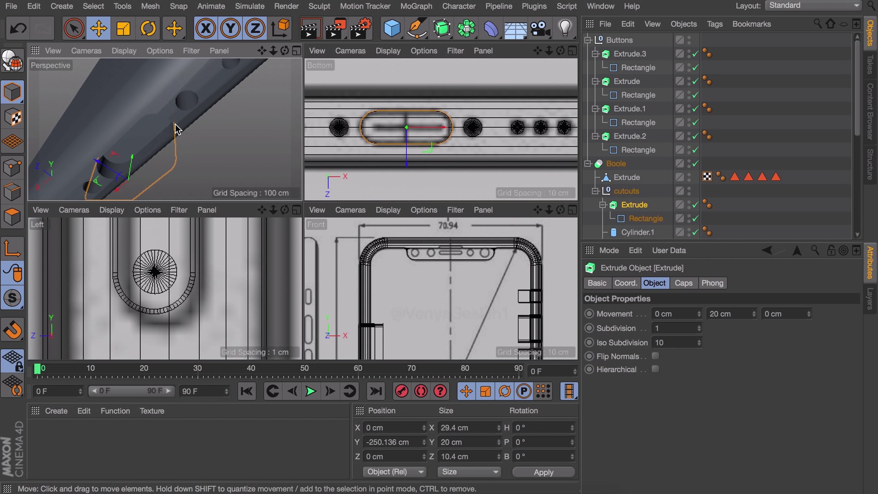
Copy the port's rectangle spline out of the group and raise the copy to the port rim, Y about -240 cm
{"action": "left_click", "coordinate": [642, 220]}
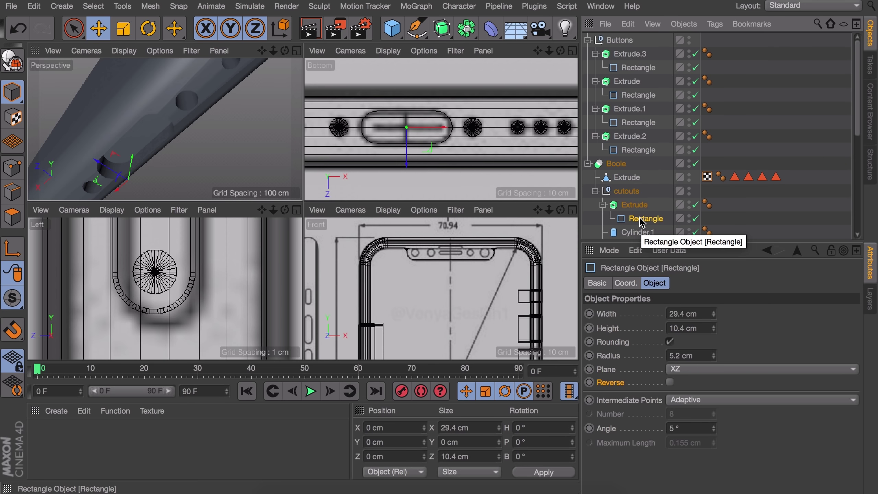
{"action": "key", "text": "super+c"}
{"action": "key", "text": "super+v"}
{"action": "left_click_drag", "start_coordinate": [144, 170], "coordinate": [141, 141]}
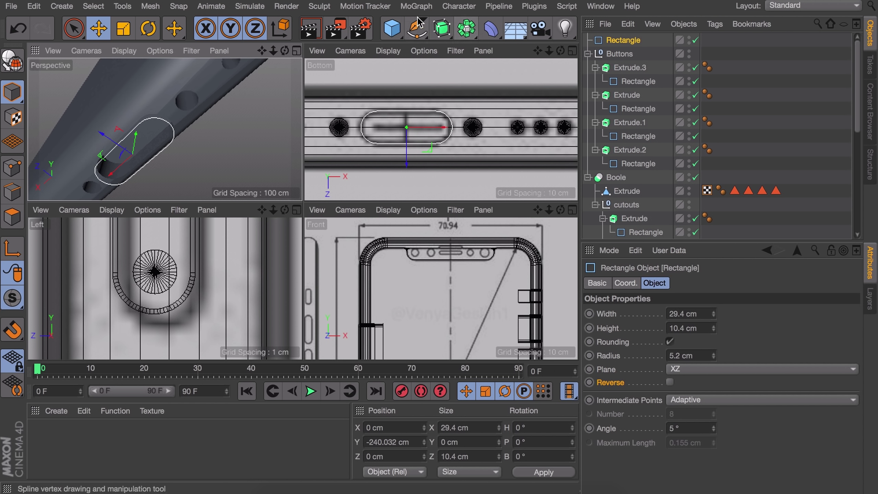
Add a new rectangle spline and scale it down to 1.2 by 1.2 cm as the port rim's profile
{"action": "left_click_drag", "start_coordinate": [416, 23], "coordinate": [551, 144]}
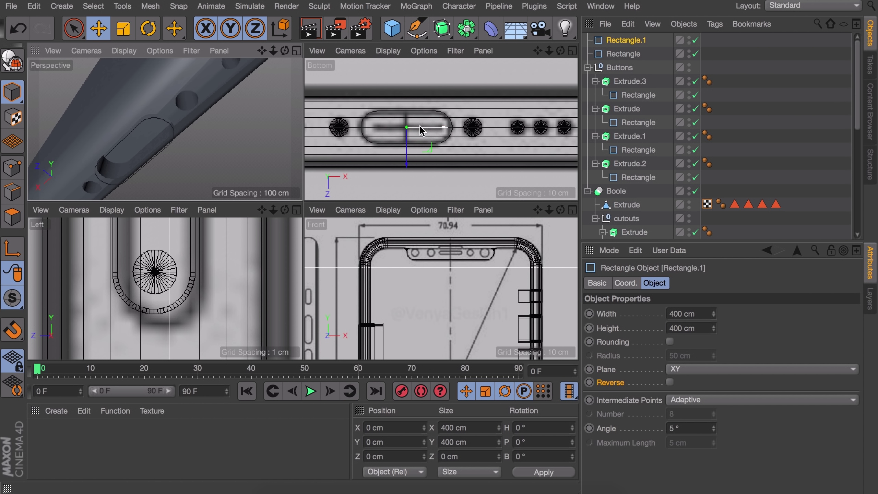
{"action": "key", "text": "t"}
{"action": "left_click_drag", "start_coordinate": [486, 190], "coordinate": [366, 190]}
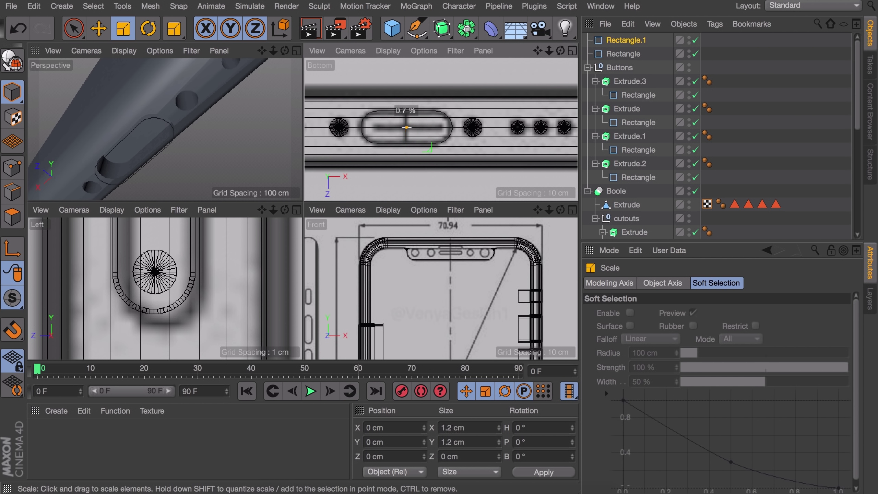
{"action": "scroll", "coordinate": [406, 129], "scroll_direction": "up", "scroll_amount": 8}
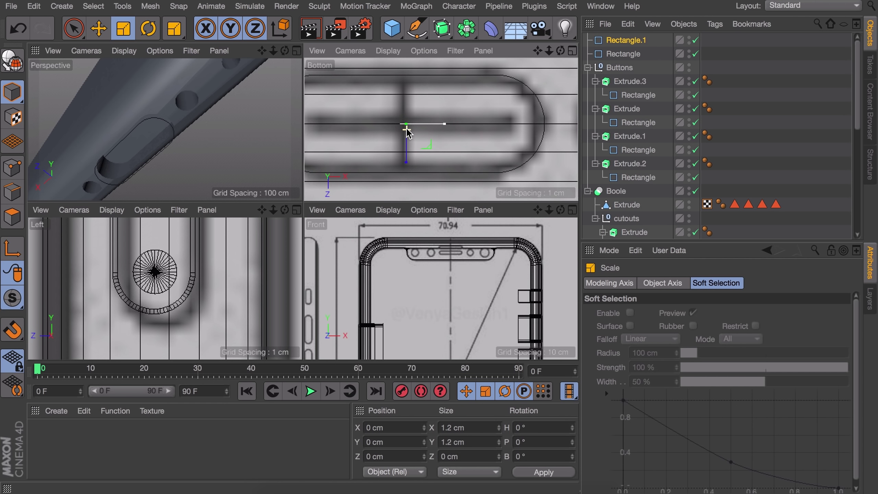
{"action": "left_click", "coordinate": [621, 42]}
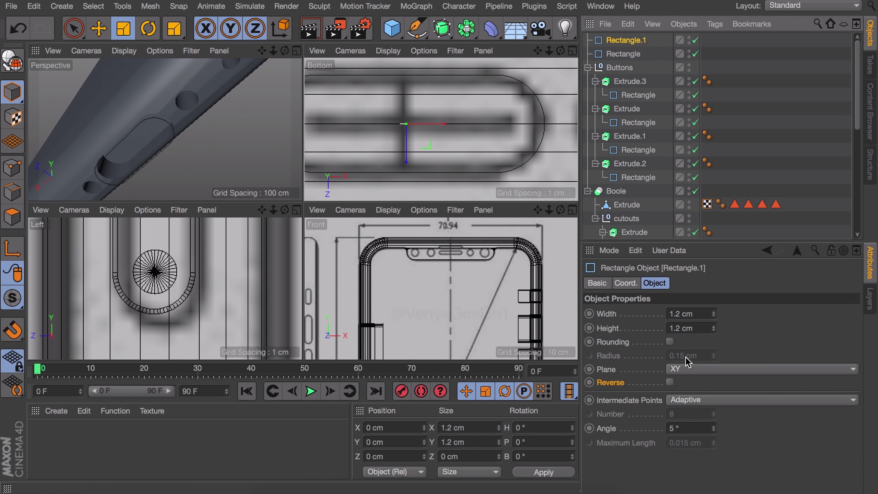
Set the small rectangle's plane to XZ and turn on rounding for its corners
{"action": "left_click", "coordinate": [734, 370]}
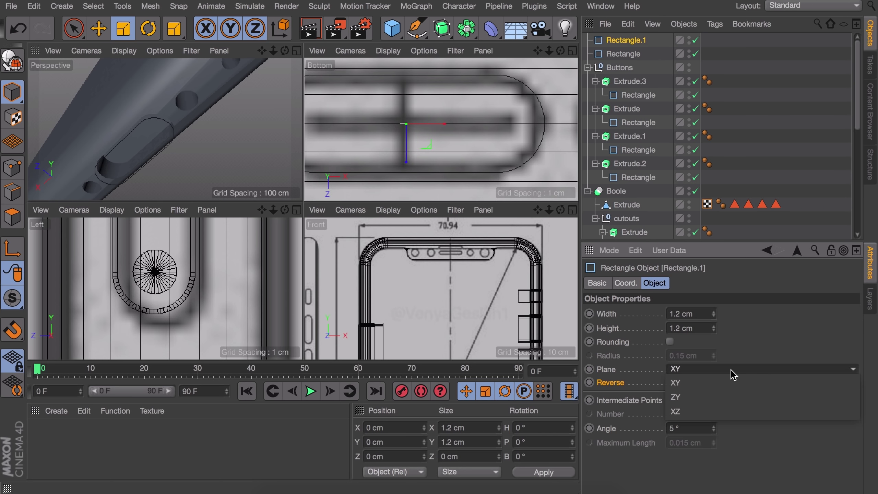
{"action": "left_click", "coordinate": [726, 397]}
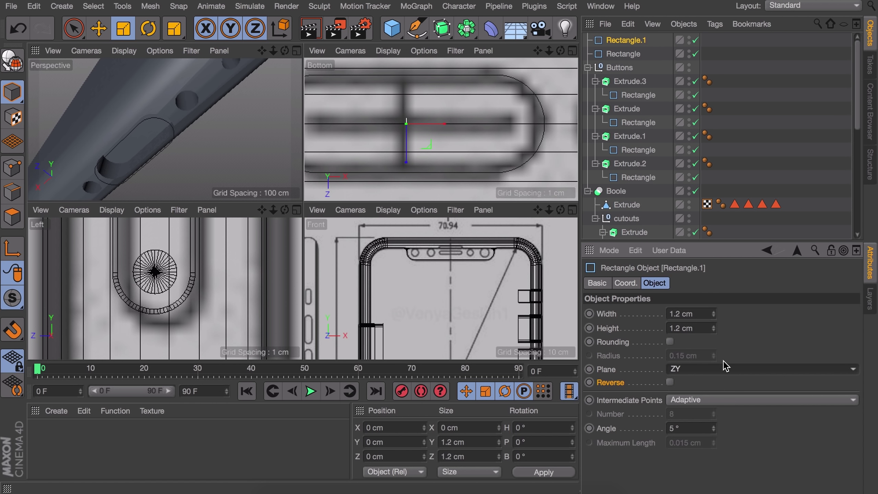
{"action": "scroll", "coordinate": [725, 366], "scroll_direction": "down", "scroll_amount": 1}
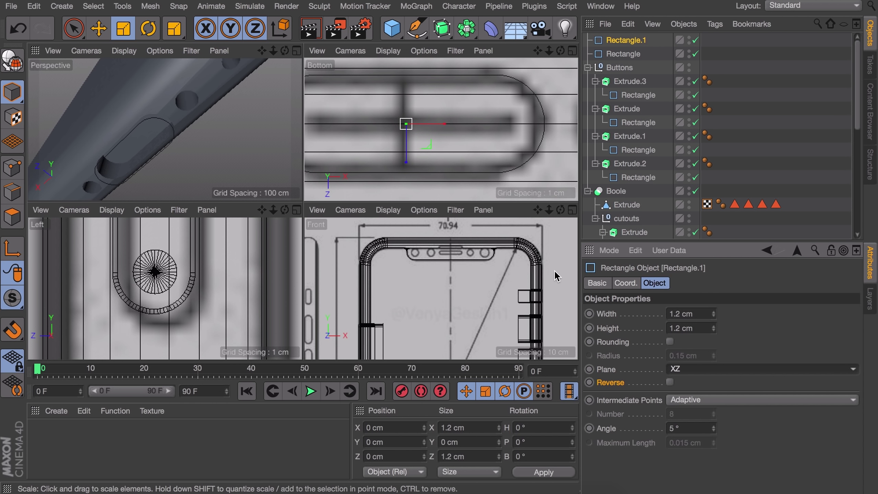
{"action": "left_click", "coordinate": [670, 342]}
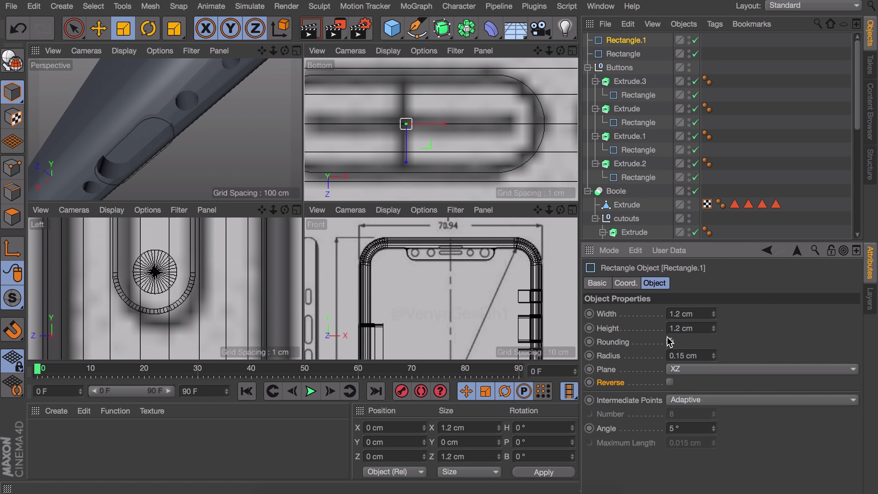
Add a Sweep object and nest the small profile rectangle and the port outline rectangle inside it
{"action": "left_click", "coordinate": [446, 32]}
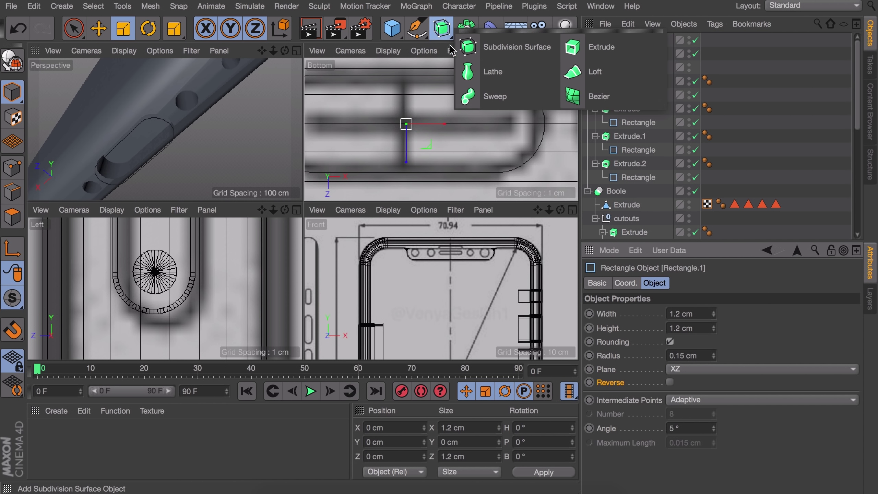
{"action": "left_click", "coordinate": [523, 97]}
{"action": "left_click", "coordinate": [623, 54]}
{"action": "left_click", "coordinate": [623, 68], "text": "shift"}
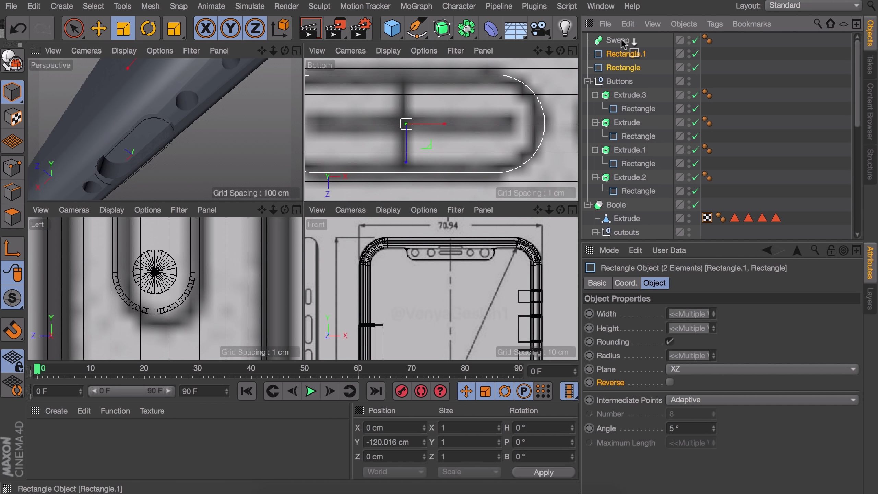
{"action": "left_click_drag", "start_coordinate": [622, 43], "coordinate": [621, 41]}
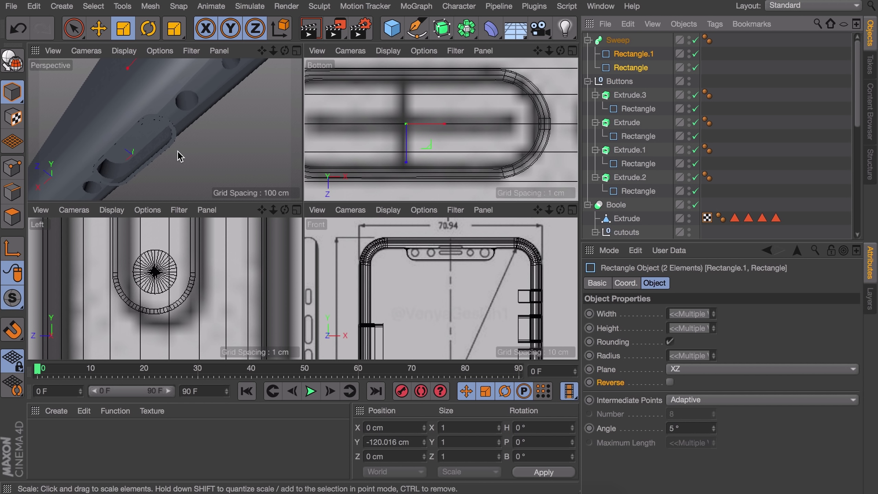
Change the sweep profile rectangle's plane to XY so the rim gets its full thickness
{"action": "scroll", "coordinate": [178, 151], "scroll_direction": "up", "scroll_amount": 5}
{"action": "left_click_drag", "start_coordinate": [170, 90], "coordinate": [191, 169], "text": "alt"}
{"action": "middle_click_drag", "start_coordinate": [142, 93], "coordinate": [208, 126], "text": "alt"}
{"action": "left_click", "coordinate": [617, 51]}
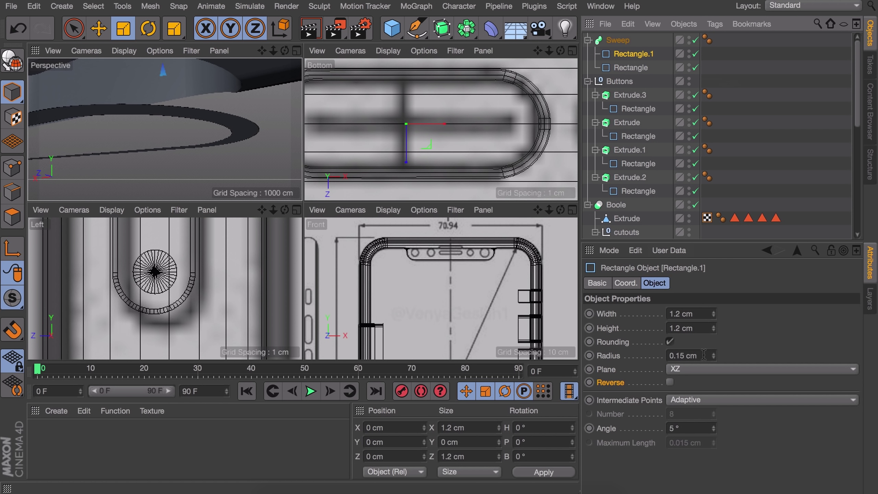
{"action": "left_click", "coordinate": [707, 369]}
{"action": "left_click", "coordinate": [708, 385]}
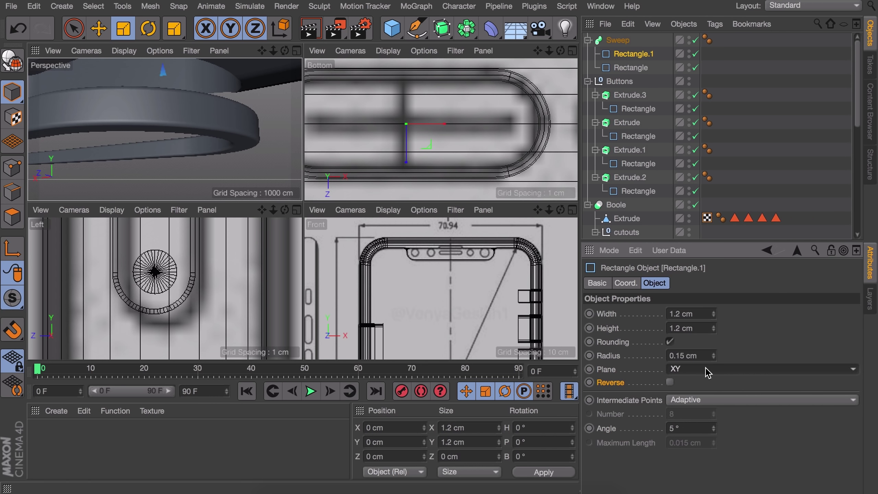
{"action": "left_click_drag", "start_coordinate": [165, 109], "coordinate": [196, 79], "text": "alt"}
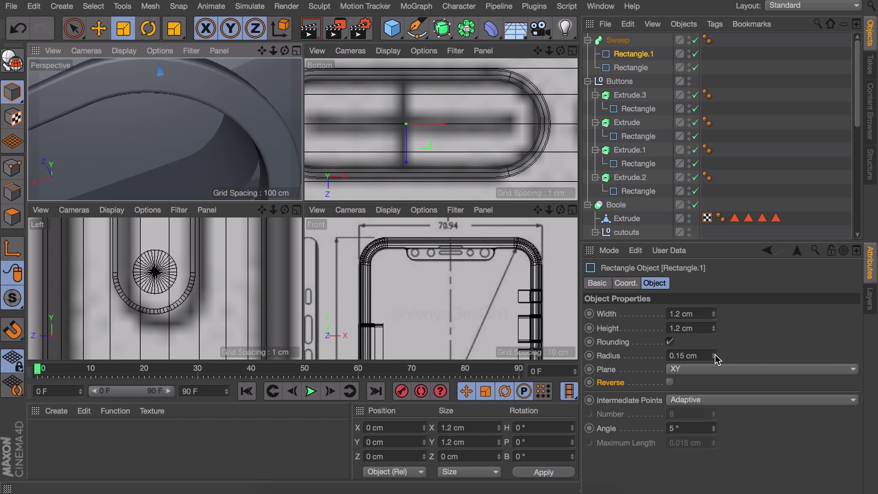
Set the profile rectangle's corner radius to 0.3 cm
{"action": "left_click_drag", "start_coordinate": [714, 356], "coordinate": [717, 358]}
{"action": "double_click", "coordinate": [691, 355]}
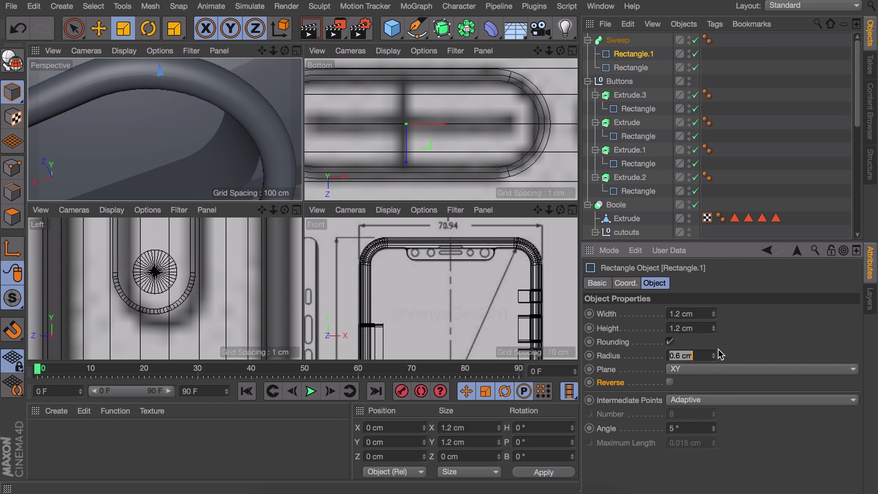
{"action": "type", "text": "0.3"}
{"action": "key", "text": "Return"}
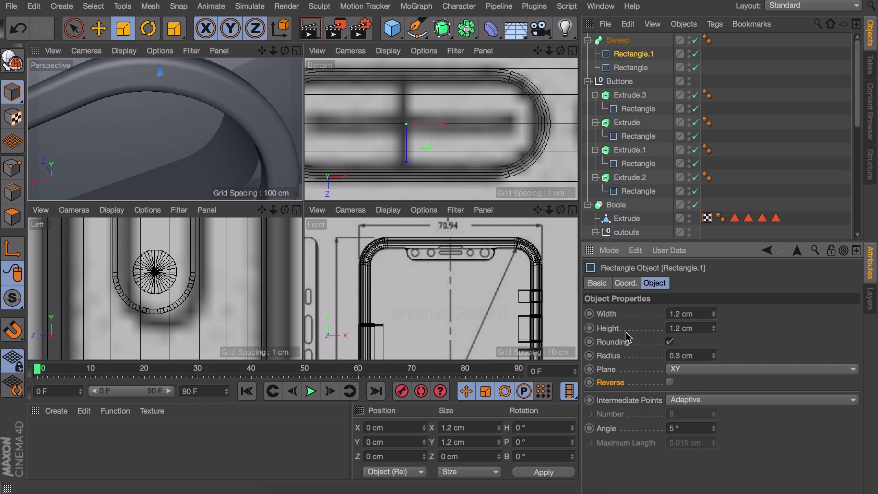
Raise the sweep's path rectangle into the charging port opening, Y about -237.2 cm
{"action": "left_click_drag", "start_coordinate": [179, 149], "coordinate": [233, 147], "text": "alt"}
{"action": "left_click_drag", "start_coordinate": [164, 129], "coordinate": [227, 60], "text": "alt"}
{"action": "left_click_drag", "start_coordinate": [225, 116], "coordinate": [224, 116], "text": "alt"}
{"action": "scroll", "coordinate": [225, 117], "scroll_direction": "down", "scroll_amount": 10}
{"action": "middle_click_drag", "start_coordinate": [464, 340], "coordinate": [480, 272], "text": "alt"}
{"action": "scroll", "coordinate": [394, 255], "scroll_direction": "up", "scroll_amount": 10}
{"action": "left_click", "coordinate": [626, 69]}
{"action": "key", "text": "e"}
{"action": "left_click_drag", "start_coordinate": [386, 246], "coordinate": [387, 238]}
{"action": "scroll", "coordinate": [227, 141], "scroll_direction": "up", "scroll_amount": 10}
{"action": "left_click_drag", "start_coordinate": [227, 66], "coordinate": [211, 173], "text": "alt"}
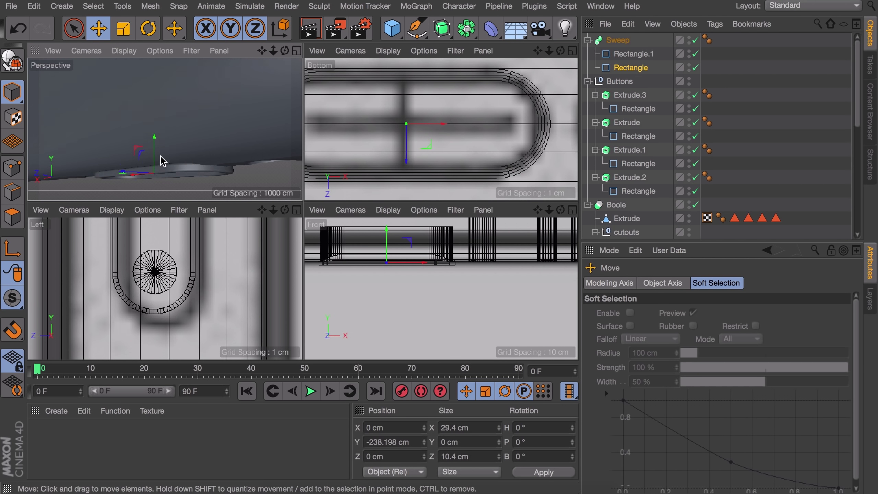
{"action": "left_click_drag", "start_coordinate": [155, 158], "coordinate": [155, 152]}
{"action": "left_click_drag", "start_coordinate": [192, 176], "coordinate": [177, 68], "text": "alt"}
{"action": "middle_click_drag", "start_coordinate": [189, 138], "coordinate": [207, 122], "text": "alt"}
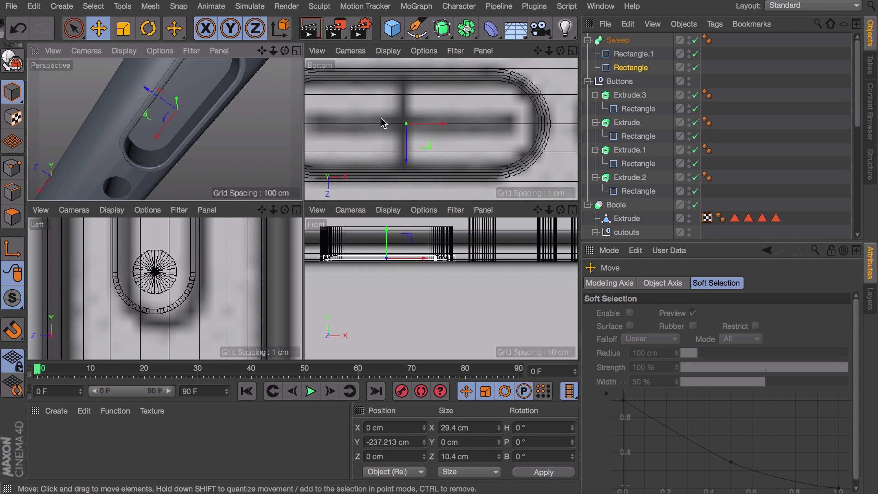
Shrink the sweep's path rectangle to a width of 28.4 cm and a height of 9.4 cm
{"action": "left_click", "coordinate": [630, 68]}
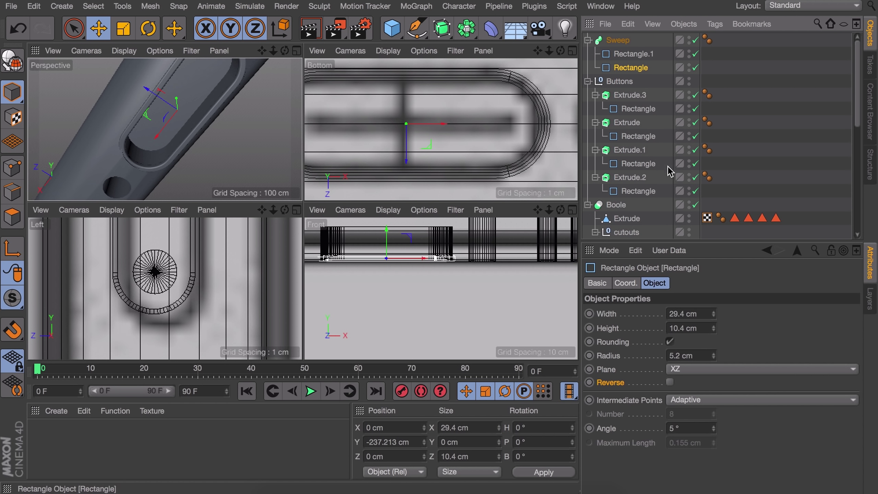
{"action": "left_click", "coordinate": [713, 317]}
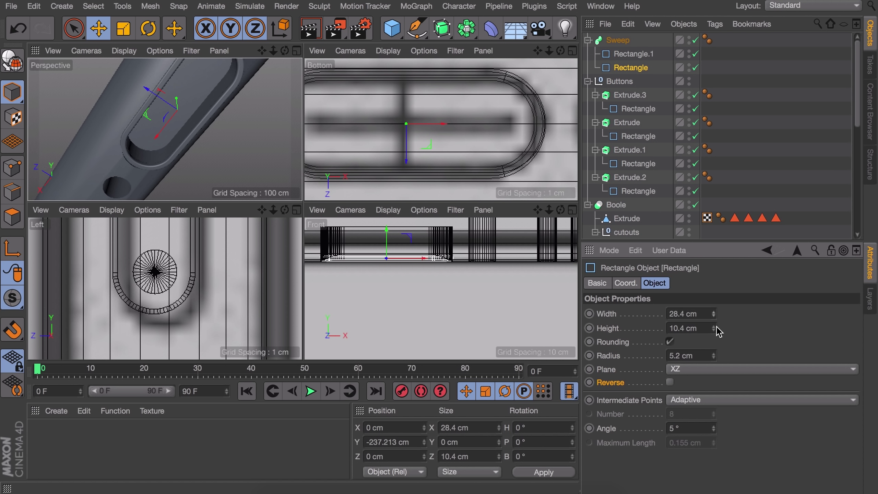
{"action": "left_click", "coordinate": [714, 330]}
{"action": "left_click_drag", "start_coordinate": [214, 108], "coordinate": [212, 120], "text": "alt"}
{"action": "right_click_drag", "start_coordinate": [212, 119], "coordinate": [242, 121], "text": "alt"}
{"action": "left_click", "coordinate": [713, 331]}
{"action": "left_click", "coordinate": [714, 327]}
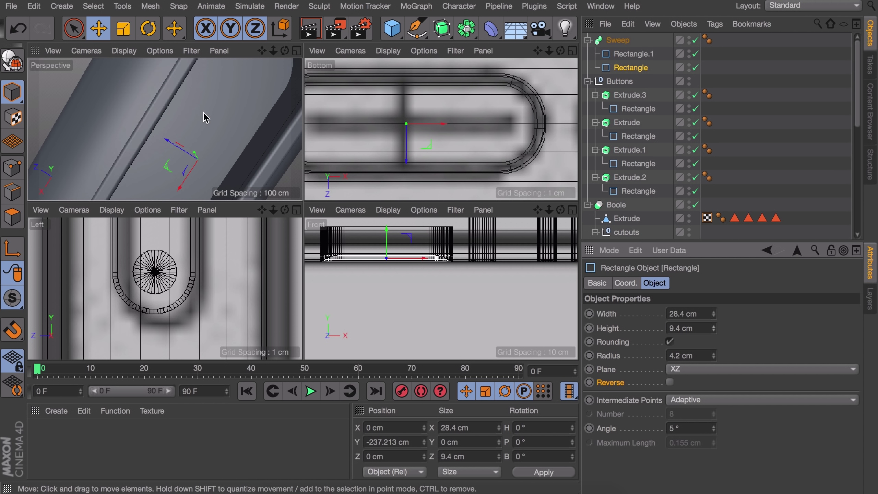
{"action": "left_click_drag", "start_coordinate": [204, 115], "coordinate": [198, 79], "text": "alt"}
{"action": "right_click_drag", "start_coordinate": [198, 79], "coordinate": [221, 81], "text": "alt"}
{"action": "left_click", "coordinate": [393, 294]}
{"action": "right_click_drag", "start_coordinate": [221, 170], "coordinate": [165, 180], "text": "alt"}
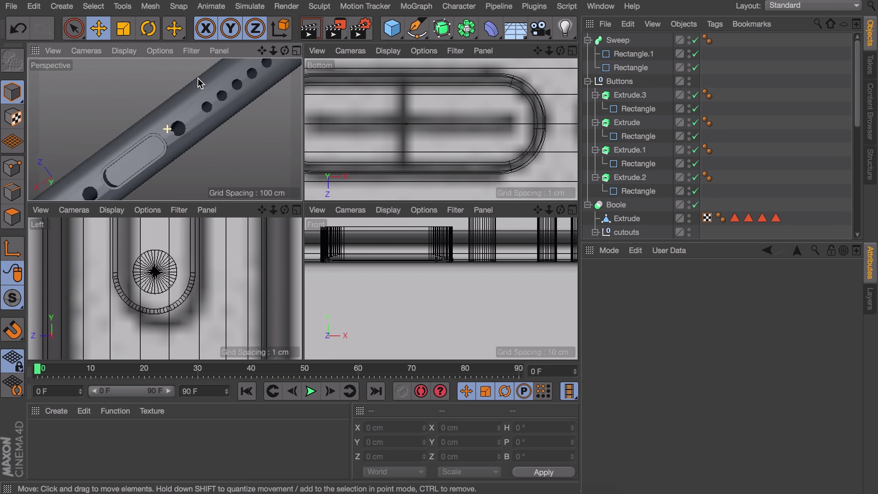
Enlarge the perspective view and copy the two screw-hole cylinders out of the cutouts group
{"action": "middle_click", "coordinate": [165, 180]}
{"action": "left_click", "coordinate": [270, 223]}
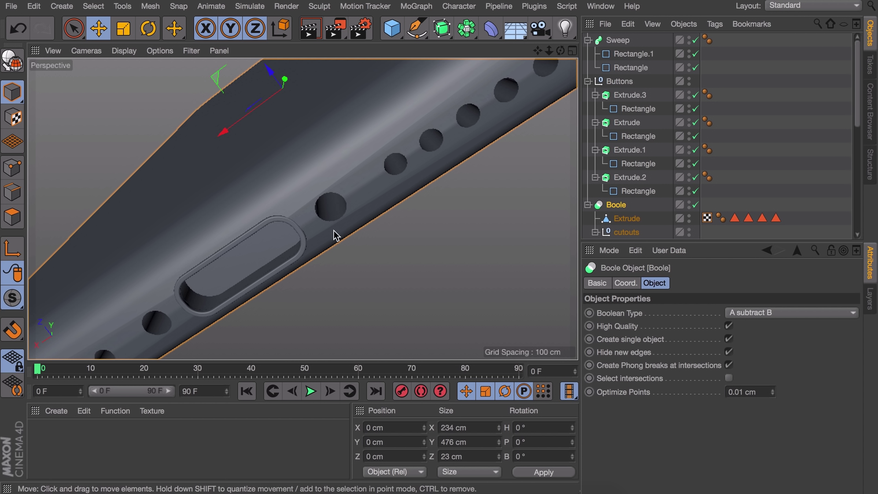
{"action": "scroll", "coordinate": [643, 104], "scroll_direction": "down", "scroll_amount": 6}
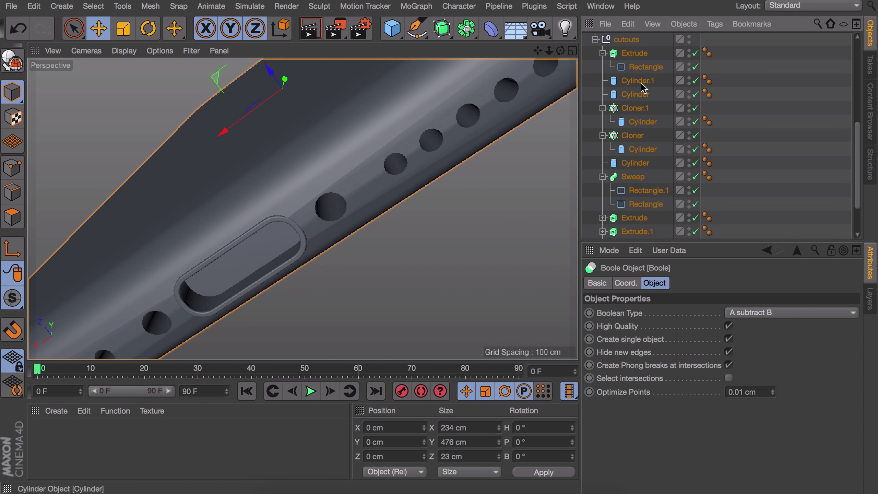
{"action": "left_click", "coordinate": [640, 82]}
{"action": "left_click", "coordinate": [638, 94], "text": "ctrl"}
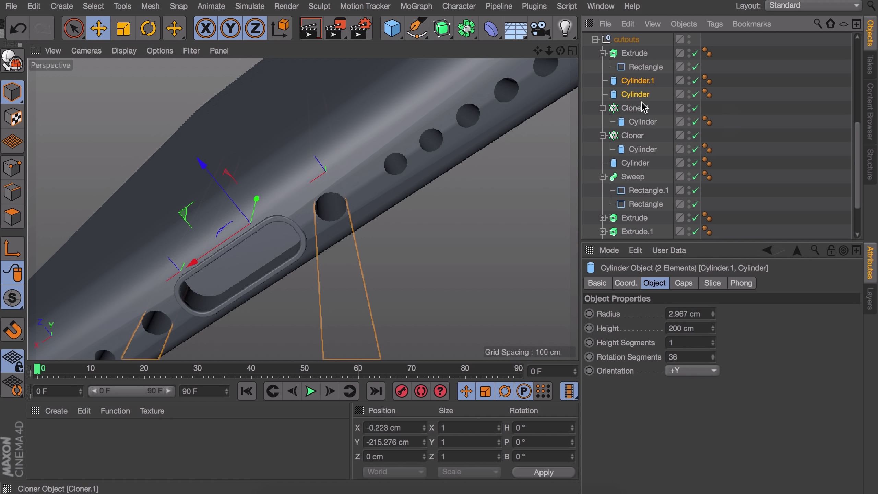
{"action": "key", "text": "super+c"}
{"action": "key", "text": "super+v"}
{"action": "scroll", "coordinate": [642, 99], "scroll_direction": "up", "scroll_amount": 7}
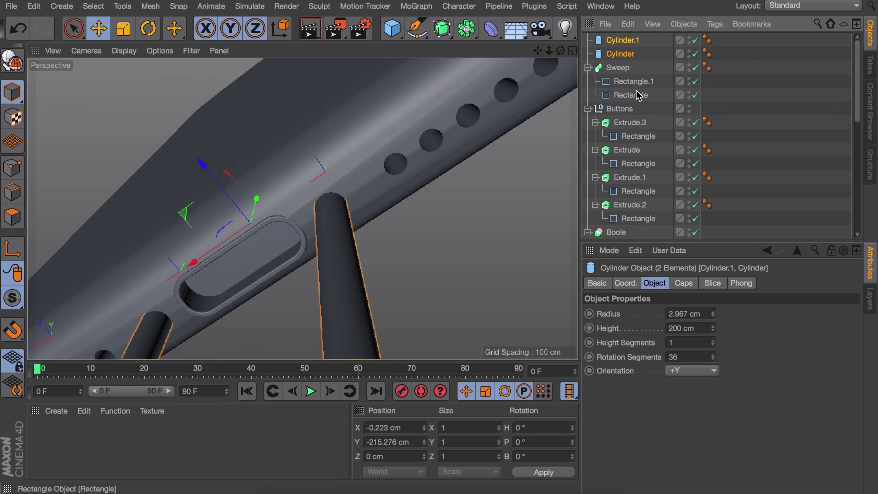
Shorten both copied cylinders to a height of 16 cm and lower them to Y about -278 cm
{"action": "scroll", "coordinate": [298, 209], "scroll_direction": "down", "scroll_amount": 5}
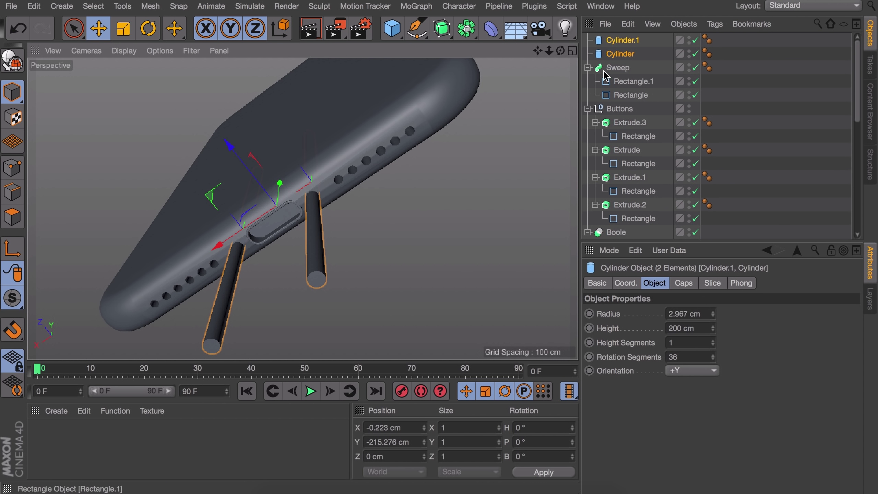
{"action": "left_click_drag", "start_coordinate": [713, 328], "coordinate": [424, 288]}
{"action": "left_click_drag", "start_coordinate": [279, 183], "coordinate": [273, 232]}
{"action": "left_click_drag", "start_coordinate": [713, 328], "coordinate": [660, 313]}
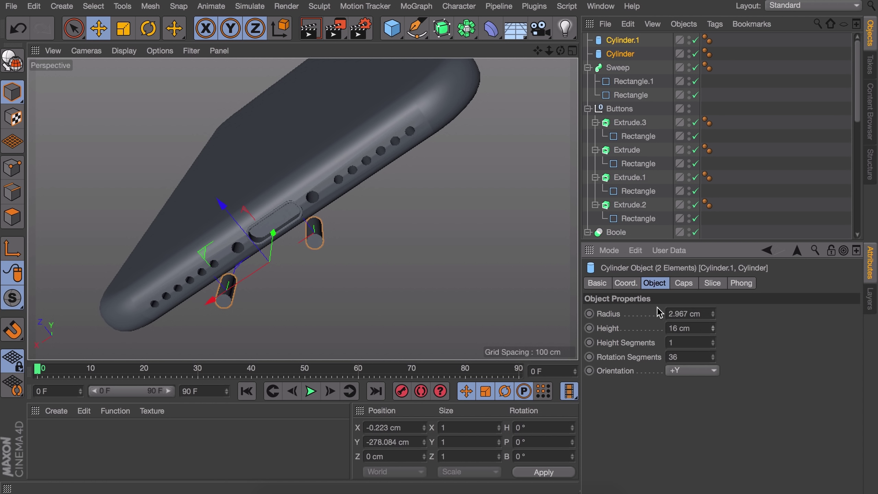
Turn on cap fillets for both cylinders and raise them into the screw holes, Y about -233.4 cm
{"action": "left_click", "coordinate": [684, 284]}
{"action": "left_click", "coordinate": [639, 345]}
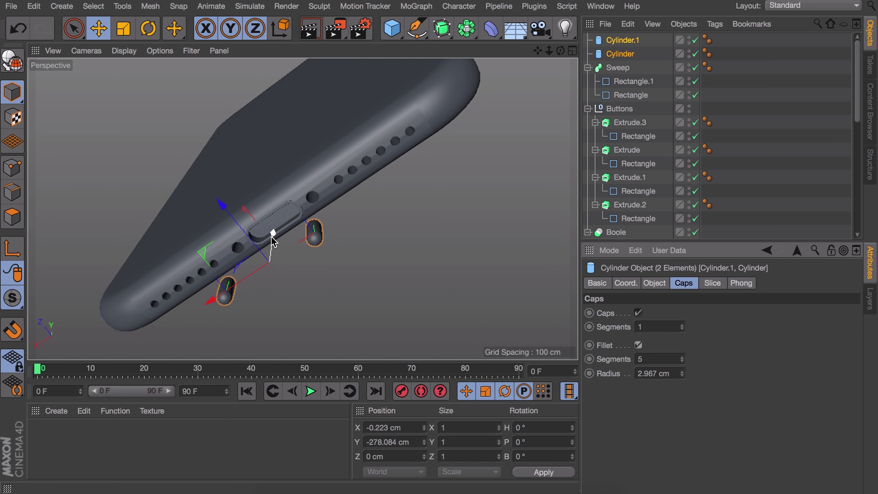
{"action": "left_click_drag", "start_coordinate": [273, 238], "coordinate": [253, 242]}
{"action": "scroll", "coordinate": [292, 191], "scroll_direction": "up", "scroll_amount": 5}
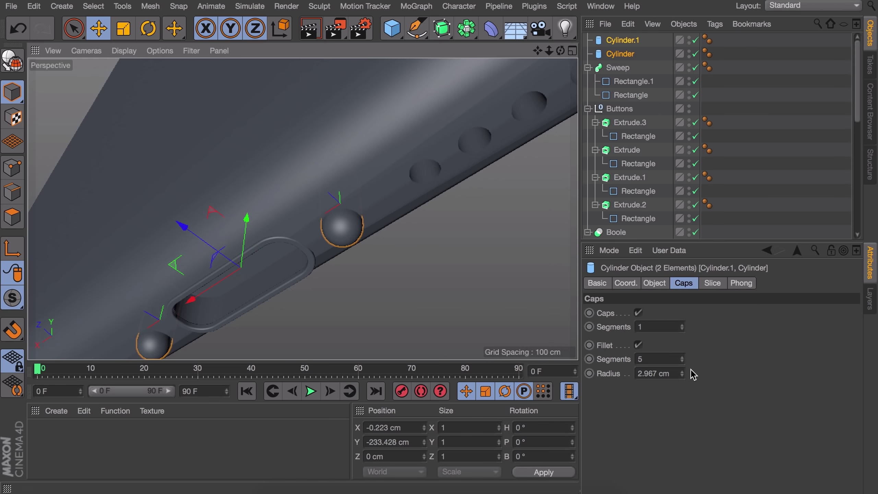
Set the cylinders' cap fillet radius to 1.967 cm and raise them to Y about -230.5 cm
{"action": "left_click_drag", "start_coordinate": [682, 373], "coordinate": [683, 375]}
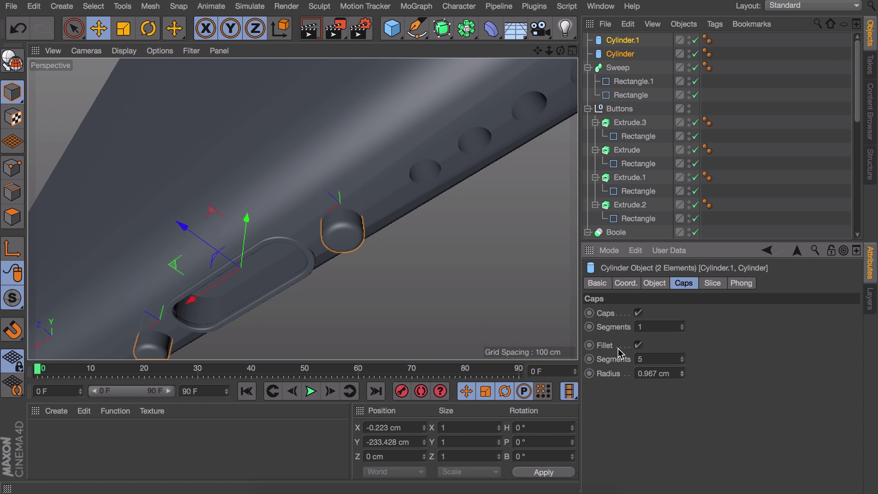
{"action": "left_click", "coordinate": [683, 371]}
{"action": "left_click_drag", "start_coordinate": [243, 242], "coordinate": [245, 227]}
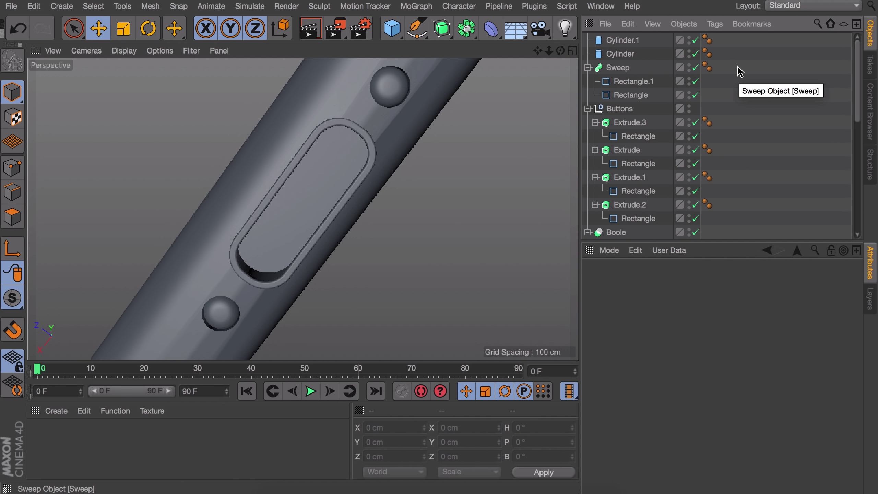
Group the two screw cylinders into one null
{"action": "left_click", "coordinate": [622, 40]}
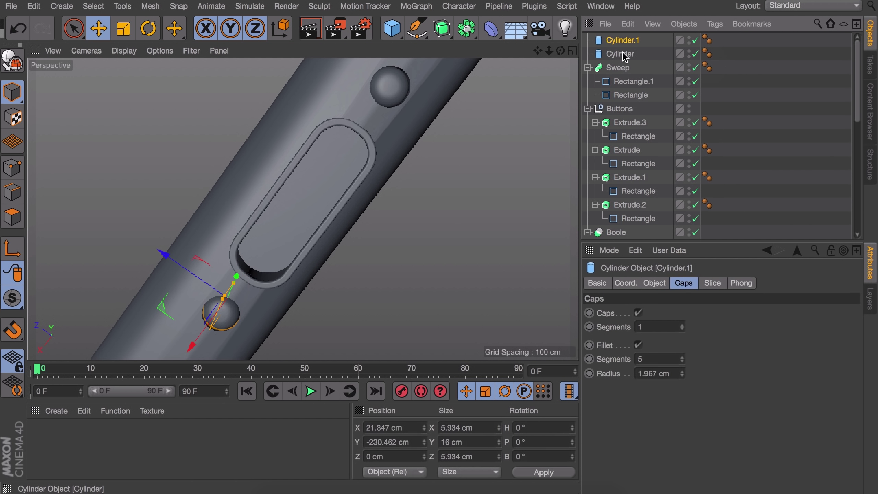
{"action": "left_click", "coordinate": [625, 56], "text": "shift"}
{"action": "key", "text": "alt+g"}
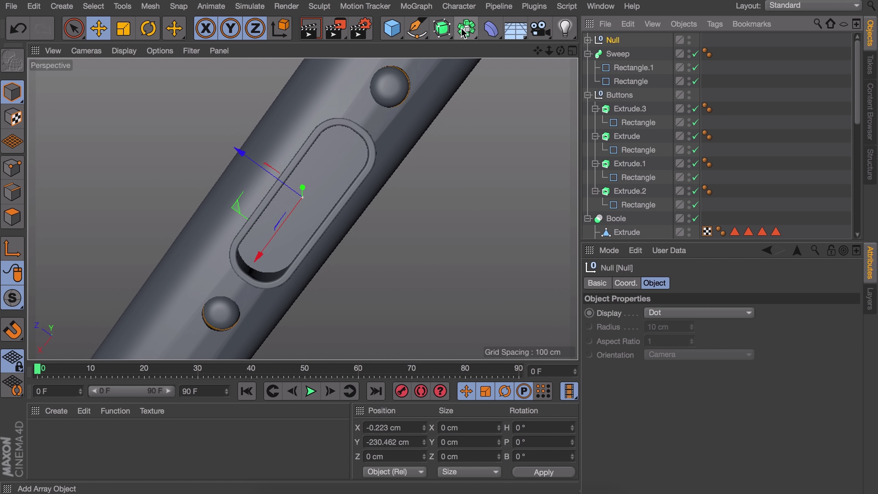
Add a Boole object and nest the null holding the two screw cylinders inside it
{"action": "left_click_drag", "start_coordinate": [467, 29], "coordinate": [692, 44]}
{"action": "left_click", "coordinate": [705, 48]}
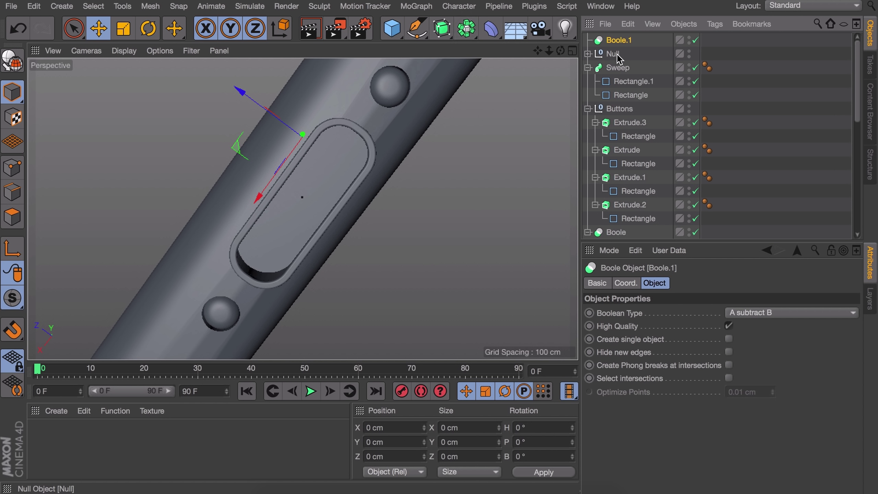
{"action": "left_click_drag", "start_coordinate": [621, 54], "coordinate": [623, 42]}
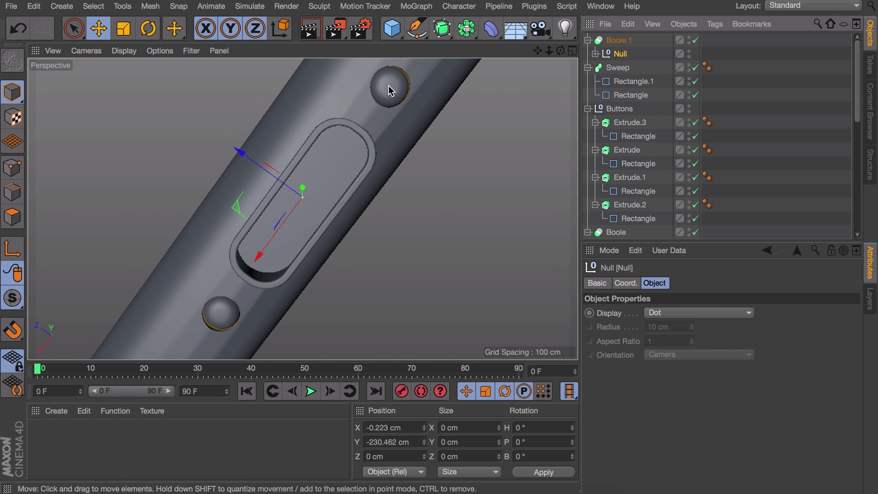
Create a star spline and set its plane to XZ
{"action": "left_click", "coordinate": [426, 32]}
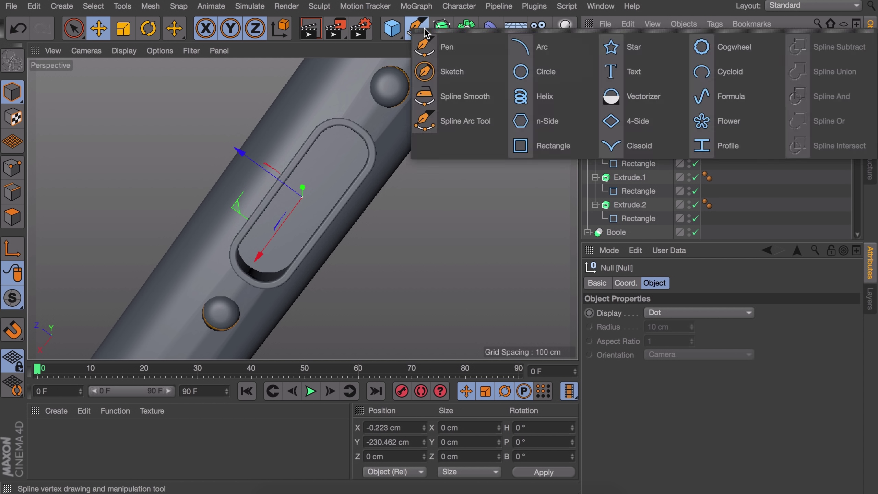
{"action": "left_click", "coordinate": [621, 48]}
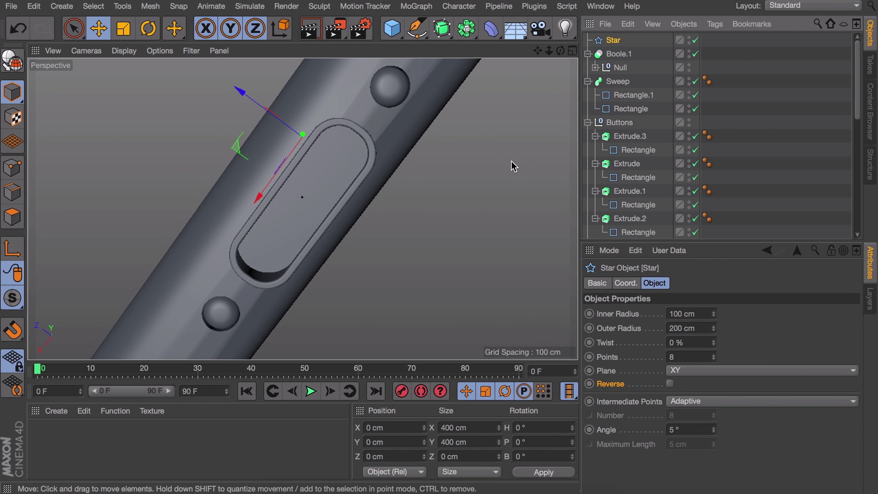
{"action": "scroll", "coordinate": [512, 162], "scroll_direction": "down", "scroll_amount": 3}
{"action": "left_click", "coordinate": [743, 371]}
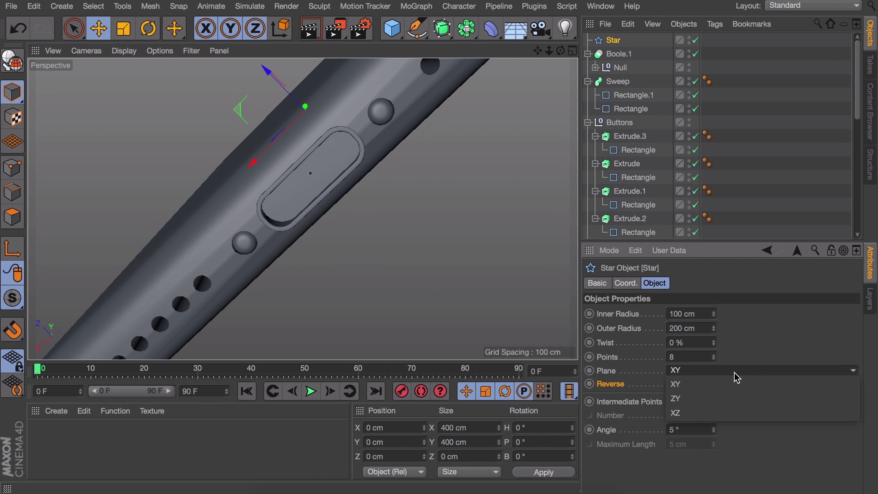
{"action": "left_click", "coordinate": [725, 412]}
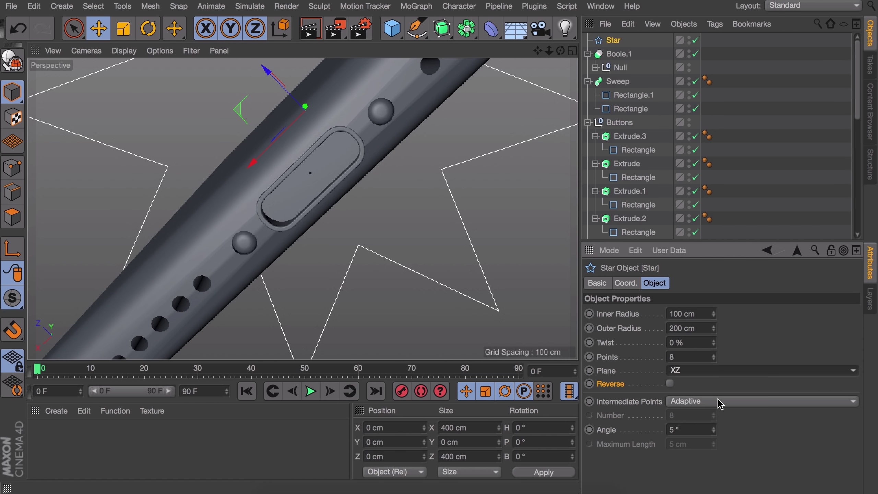
Move the star onto the screw at X about 21.3 cm and scale it down to about 5.2 cm across
{"action": "middle_click", "coordinate": [367, 125]}
{"action": "middle_click", "coordinate": [484, 129]}
{"action": "scroll", "coordinate": [466, 158], "scroll_direction": "down", "scroll_amount": 15}
{"action": "middle_click_drag", "start_coordinate": [408, 226], "coordinate": [332, 269], "text": "alt"}
{"action": "left_click_drag", "start_coordinate": [362, 220], "coordinate": [417, 219]}
{"action": "scroll", "coordinate": [415, 222], "scroll_direction": "up", "scroll_amount": 5}
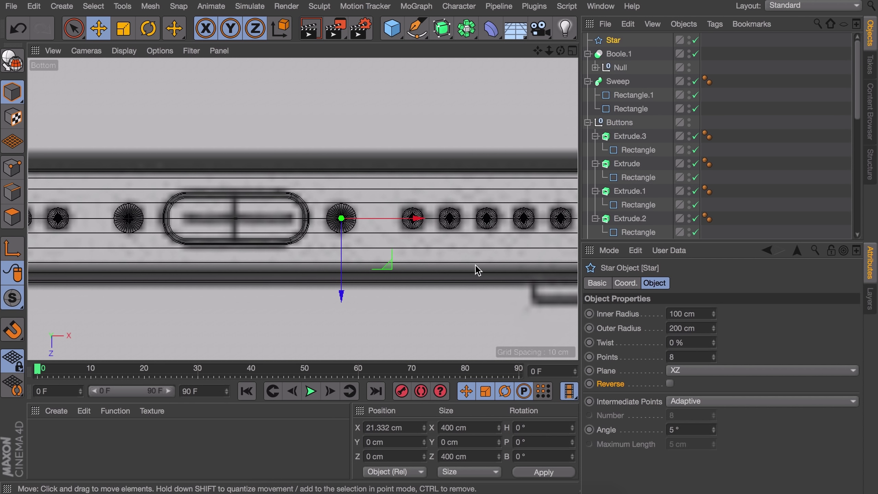
{"action": "key", "text": "t"}
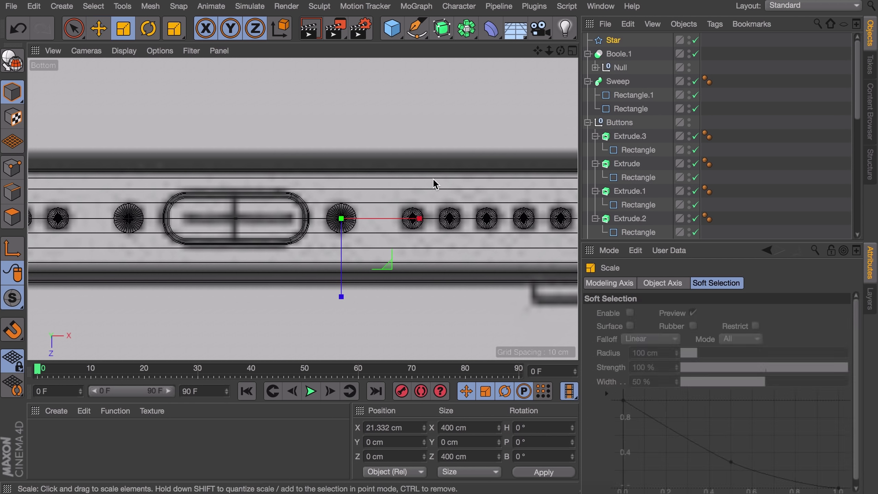
{"action": "left_click_drag", "start_coordinate": [435, 182], "coordinate": [476, 177]}
{"action": "scroll", "coordinate": [386, 232], "scroll_direction": "up", "scroll_amount": 5}
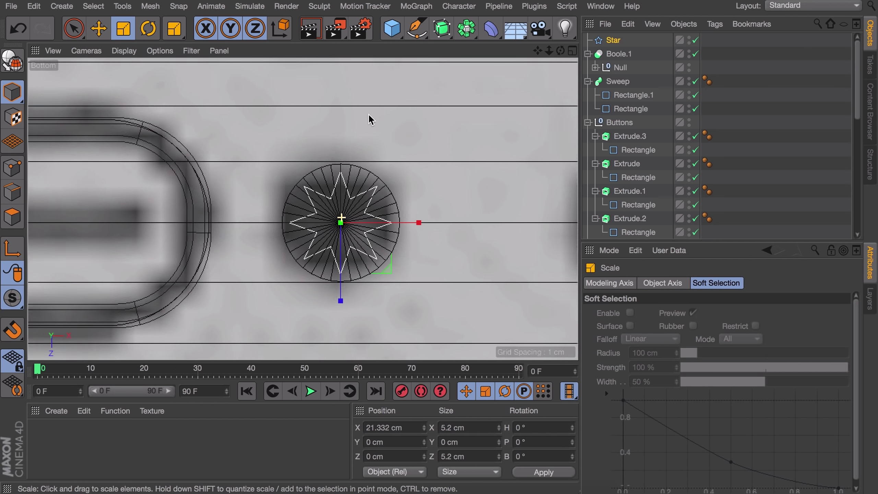
Reduce the star spline to 5 points
{"action": "left_click", "coordinate": [613, 40]}
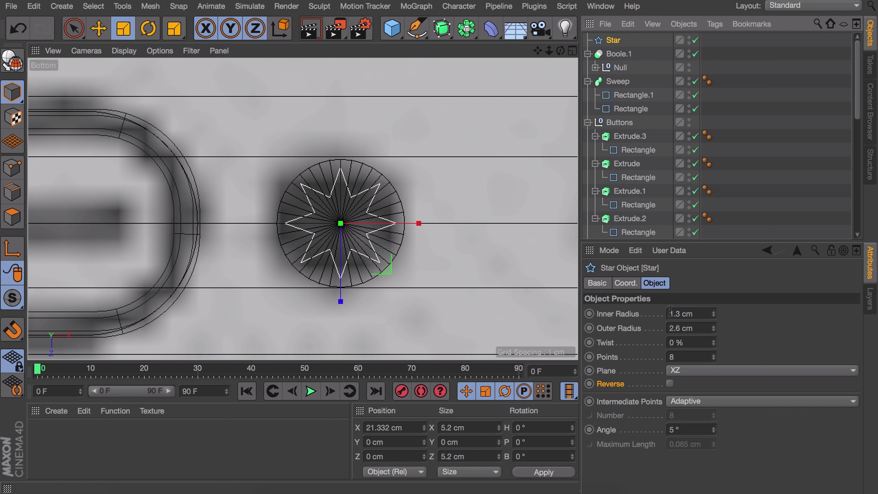
{"action": "left_click", "coordinate": [715, 359]}
{"action": "left_click", "coordinate": [714, 360]}
{"action": "left_click", "coordinate": [714, 359]}
{"action": "left_click", "coordinate": [714, 359]}
{"action": "left_click", "coordinate": [714, 355]}
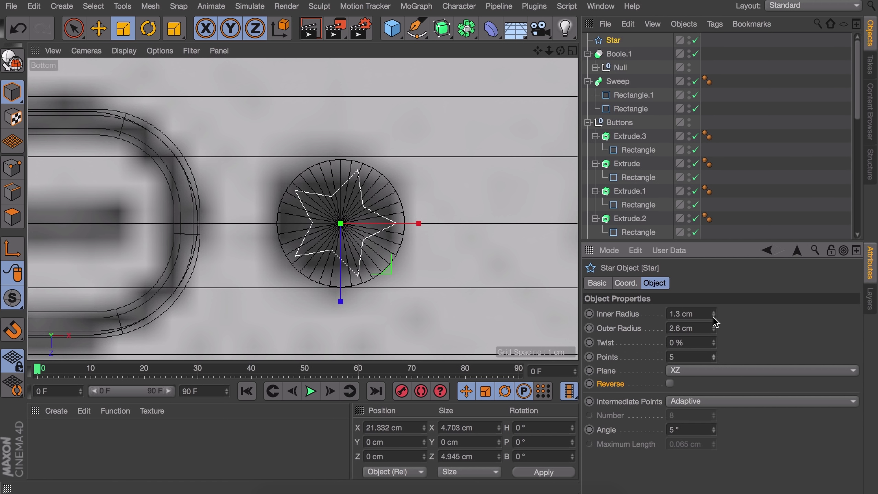
Set the star's inner radius to 2 cm and scale the whole star down to about 3.75 by 3.95 cm
{"action": "mouse_move", "coordinate": [714, 315]}
{"action": "left_mouse_down"}
{"action": "mouse_move", "coordinate": [715, 298]}
{"action": "mouse_move", "coordinate": [715, 310]}
{"action": "left_mouse_up"}
{"action": "type", "text": "2"}
{"action": "key", "text": "Return"}
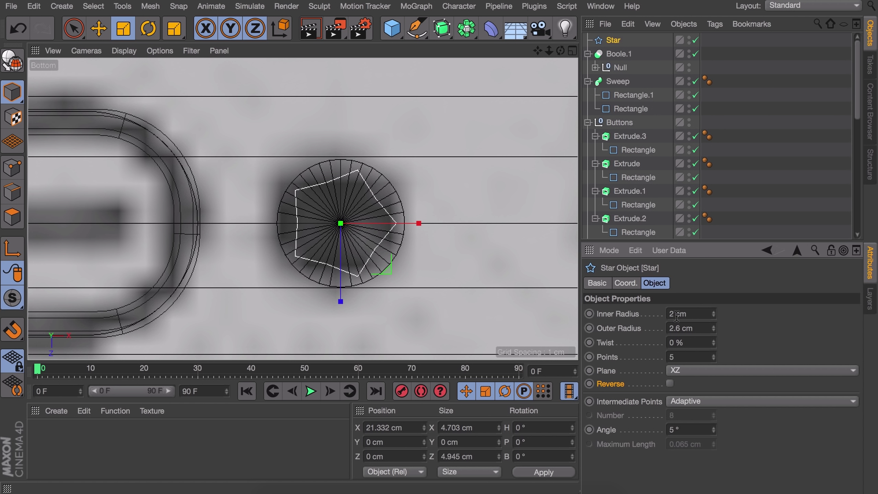
{"action": "left_click_drag", "start_coordinate": [467, 194], "coordinate": [398, 173]}
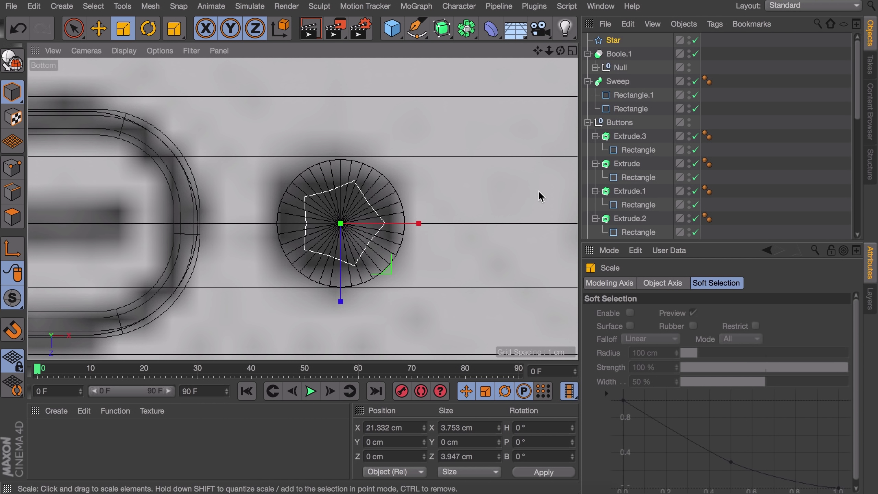
Extrude the star spline 20 cm along Y, with the Z movement set to 0 cm
{"action": "left_click", "coordinate": [442, 28]}
{"action": "left_click", "coordinate": [598, 46]}
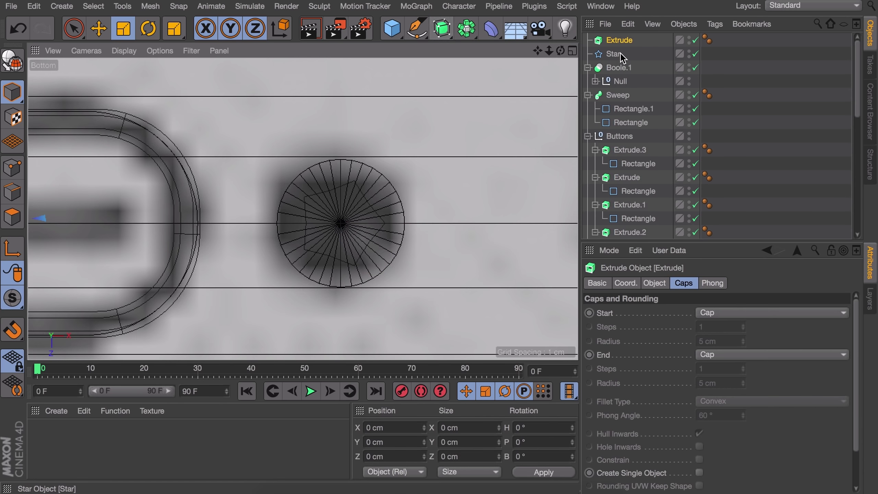
{"action": "left_click_drag", "start_coordinate": [619, 43], "coordinate": [619, 40]}
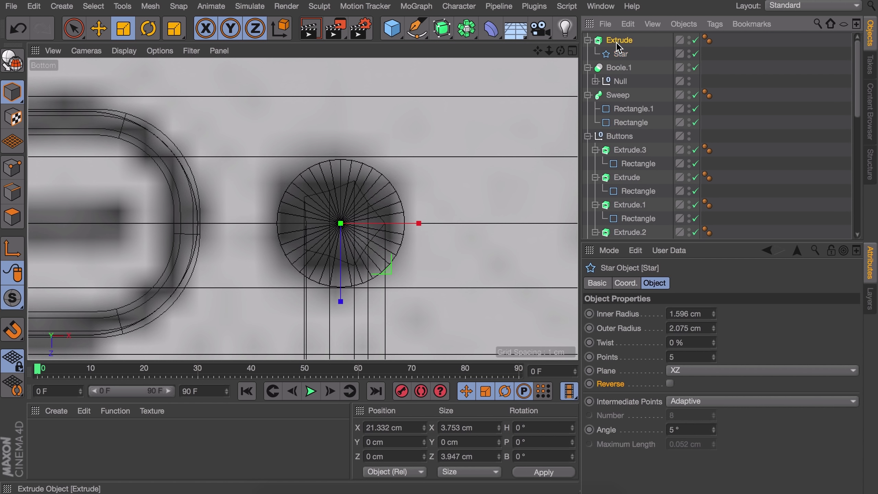
{"action": "left_click", "coordinate": [619, 41]}
{"action": "left_click", "coordinate": [655, 282]}
{"action": "type", "text": "0"}
{"action": "key", "text": "Return"}
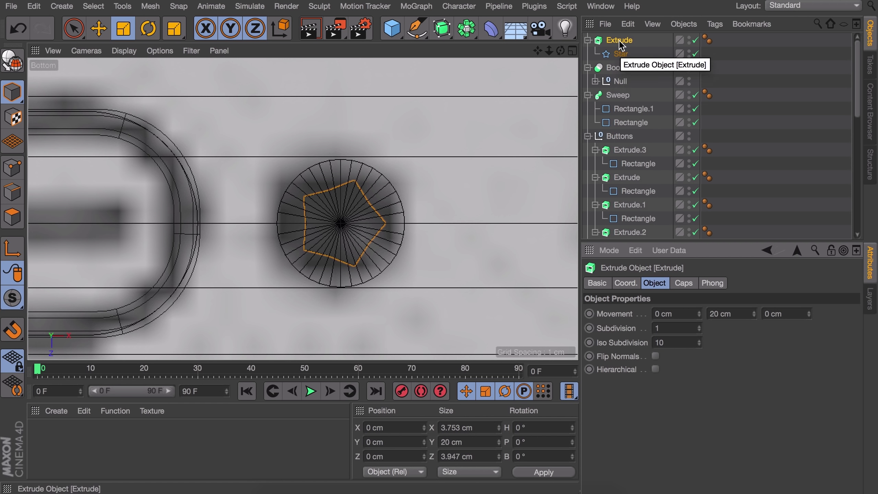
Nest the star extrusion in the new Boole and lower it to Y about -243.1 cm
{"action": "left_click_drag", "start_coordinate": [619, 40], "coordinate": [619, 72]}
{"action": "middle_click", "coordinate": [193, 114]}
{"action": "left_click_drag", "start_coordinate": [192, 113], "coordinate": [189, 70], "text": "alt"}
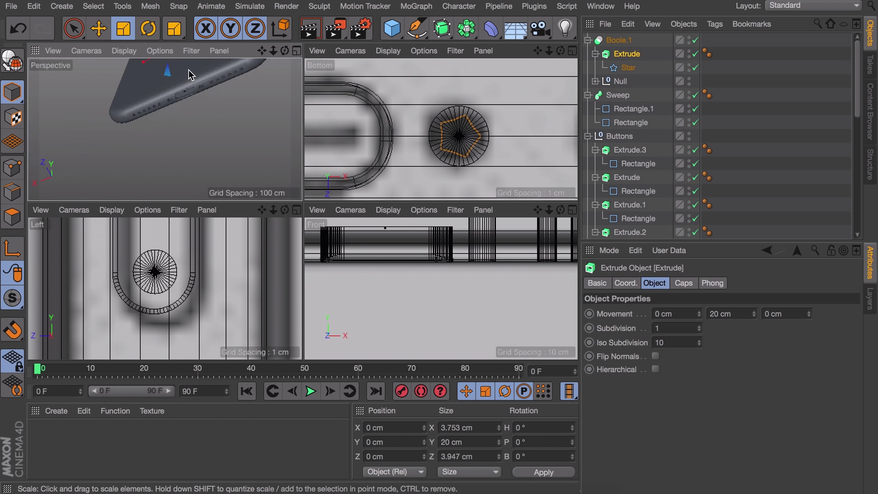
{"action": "middle_click_drag", "start_coordinate": [189, 69], "coordinate": [187, 146], "text": "alt"}
{"action": "key", "text": "e"}
{"action": "left_click_drag", "start_coordinate": [172, 98], "coordinate": [175, 176]}
{"action": "middle_click_drag", "start_coordinate": [186, 149], "coordinate": [189, 106], "text": "alt"}
{"action": "left_click_drag", "start_coordinate": [174, 127], "coordinate": [174, 133]}
{"action": "key", "text": "super+z"}
{"action": "right_click_drag", "start_coordinate": [182, 155], "coordinate": [167, 102], "text": "alt"}
{"action": "middle_click_drag", "start_coordinate": [166, 102], "coordinate": [205, 158], "text": "alt"}
Reorder the new Boole's children so the screw null comes before the star extrusion
{"action": "left_click", "coordinate": [620, 84]}
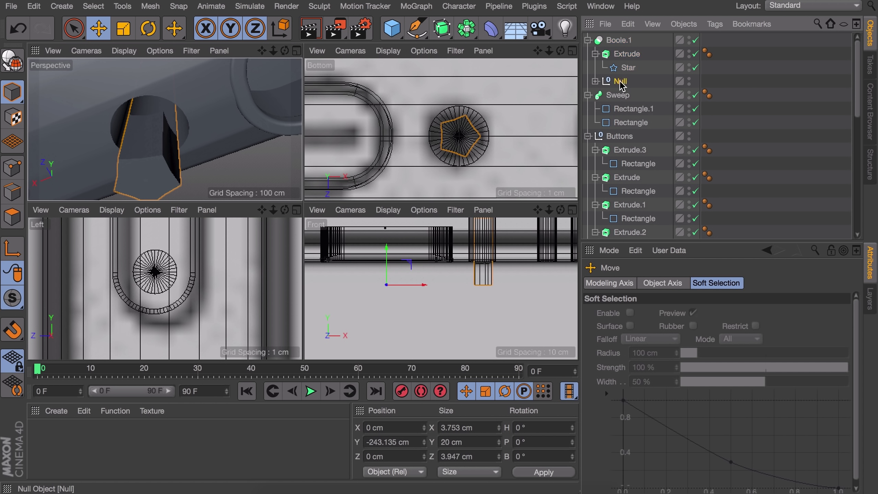
{"action": "left_click_drag", "start_coordinate": [621, 55], "coordinate": [621, 53]}
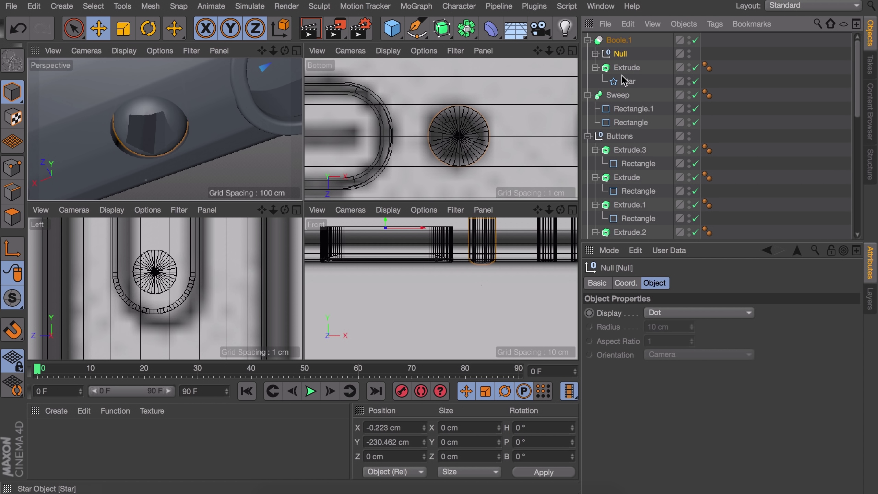
{"action": "left_click_drag", "start_coordinate": [186, 128], "coordinate": [184, 66], "text": "alt"}
Lower the star extrusion to Y about -256.7 cm to make a shallow recess in the screw head
{"action": "left_click_drag", "start_coordinate": [387, 224], "coordinate": [391, 305]}
{"action": "key", "text": "super+z"}
{"action": "key", "text": "super+z"}
{"action": "left_click_drag", "start_coordinate": [148, 116], "coordinate": [130, 85], "text": "alt"}
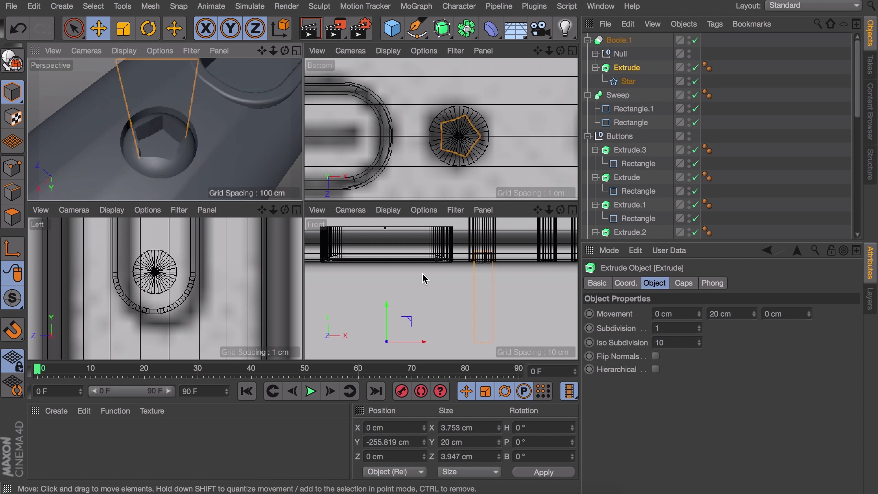
{"action": "left_click_drag", "start_coordinate": [386, 311], "coordinate": [389, 318]}
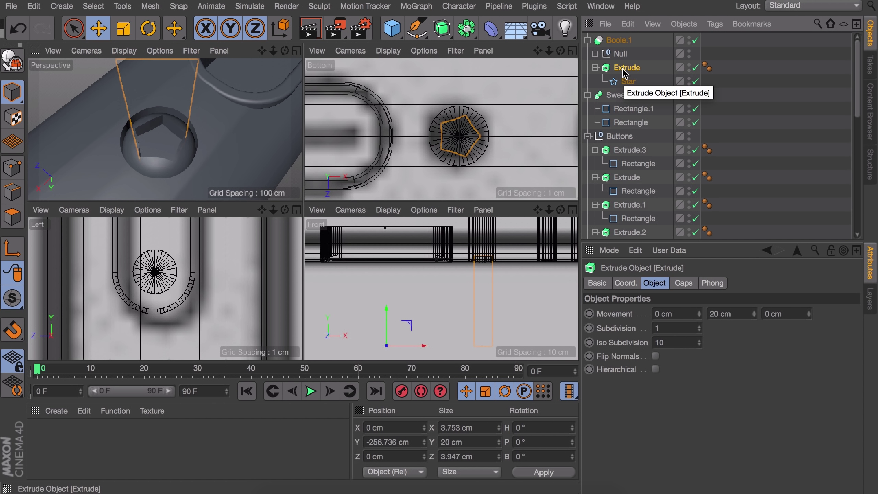
Group the star extrusion into its own null inside the Boole and duplicate the extrusion within that null
{"action": "key", "text": "alt+g"}
{"action": "left_click", "coordinate": [595, 68]}
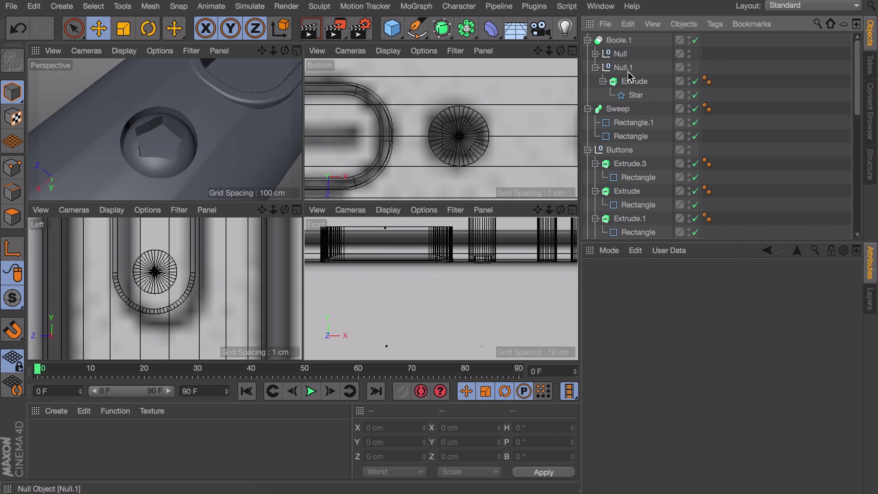
{"action": "left_click", "coordinate": [634, 82]}
{"action": "left_click_drag", "start_coordinate": [629, 79], "coordinate": [629, 78], "text": "ctrl"}
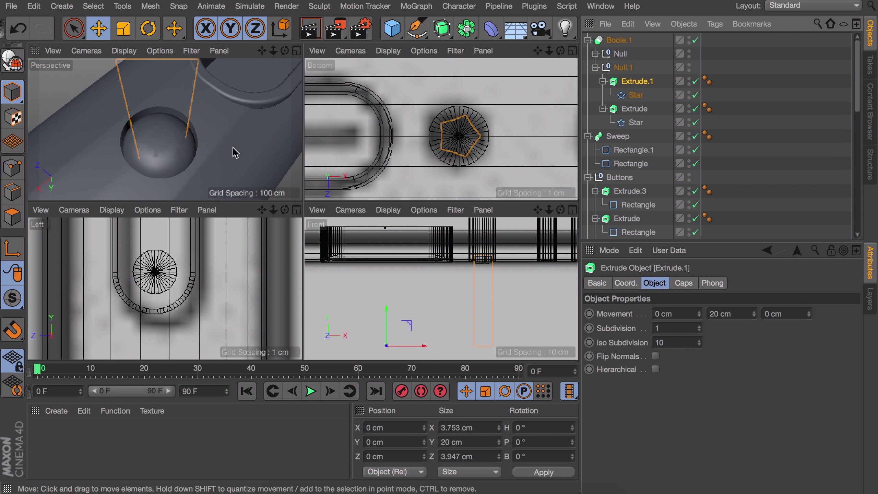
Move the copied star extrusion onto the screw on the other side of the charging port, X about -43.1 cm
{"action": "middle_click_drag", "start_coordinate": [386, 134], "coordinate": [436, 119], "text": "alt"}
{"action": "right_click_drag", "start_coordinate": [436, 118], "coordinate": [423, 204], "text": "alt"}
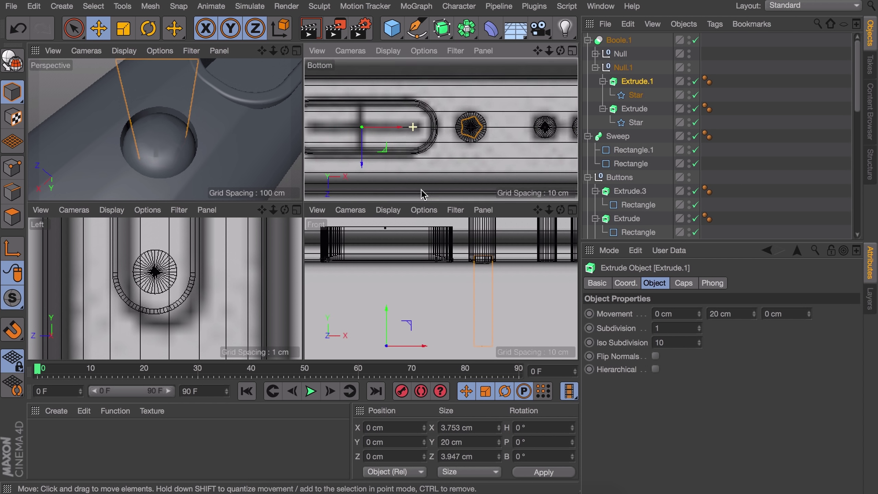
{"action": "middle_click_drag", "start_coordinate": [406, 140], "coordinate": [481, 132], "text": "alt"}
{"action": "left_click_drag", "start_coordinate": [473, 119], "coordinate": [295, 119]}
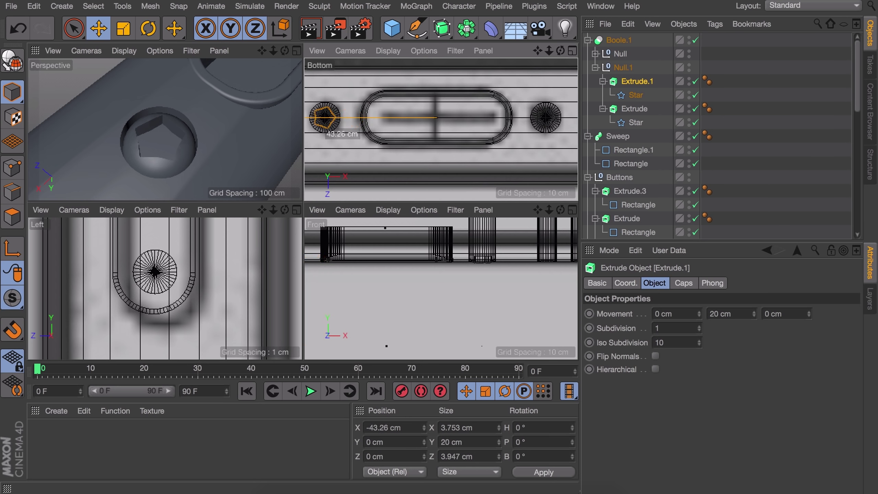
{"action": "left_click_drag", "start_coordinate": [360, 119], "coordinate": [360, 119]}
Examine the star recesses in both screws and the overall phone model in the perspective view
{"action": "left_click_drag", "start_coordinate": [273, 125], "coordinate": [250, 104], "text": "alt"}
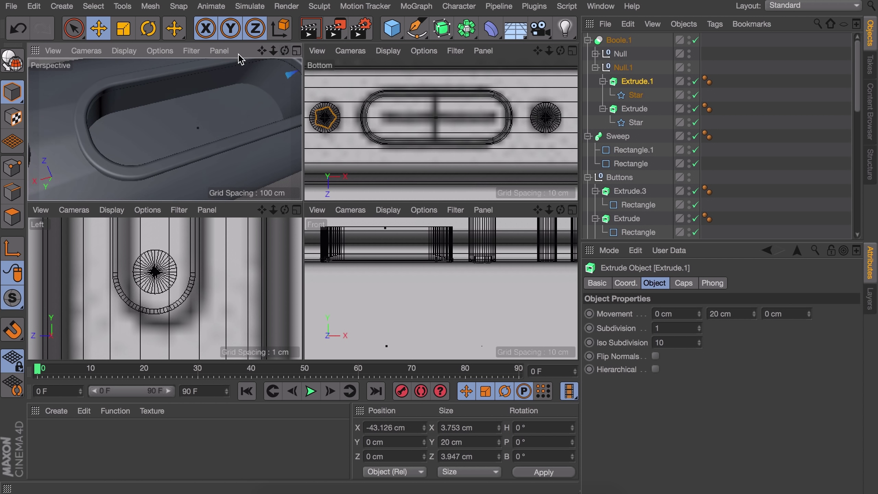
{"action": "left_click", "coordinate": [297, 51]}
{"action": "right_click_drag", "start_coordinate": [483, 168], "coordinate": [396, 189], "text": "alt"}
{"action": "left_click_drag", "start_coordinate": [395, 188], "coordinate": [351, 218], "text": "alt"}
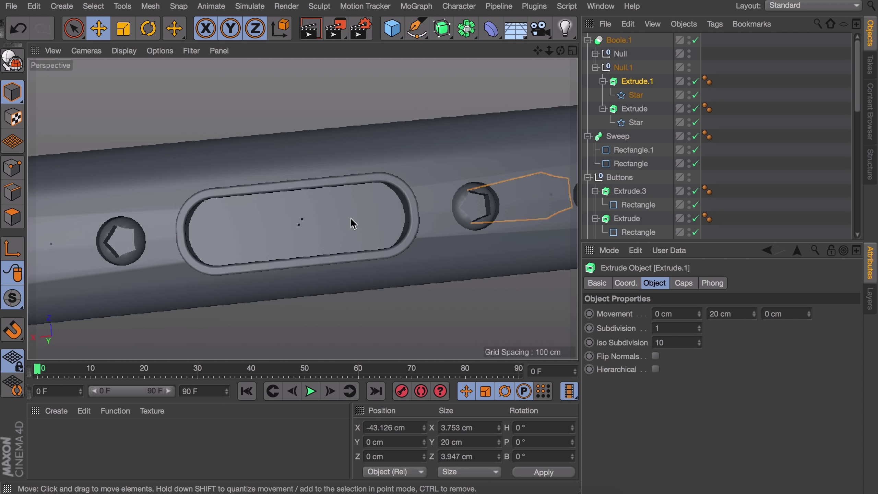
{"action": "left_click", "coordinate": [729, 114]}
{"action": "right_click_drag", "start_coordinate": [411, 174], "coordinate": [383, 172], "text": "alt"}
{"action": "left_click_drag", "start_coordinate": [383, 172], "coordinate": [376, 211], "text": "alt"}
{"action": "right_click_drag", "start_coordinate": [368, 140], "coordinate": [365, 231], "text": "alt"}
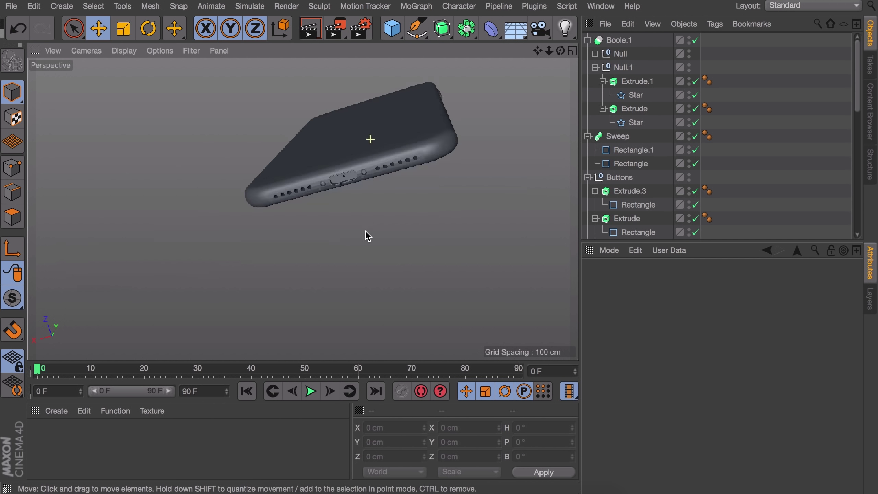
{"action": "middle_click_drag", "start_coordinate": [397, 113], "coordinate": [391, 193], "text": "alt"}
{"action": "mouse_move", "coordinate": [361, 167]}
{"action": "left_mouse_down", "text": "alt"}
{"action": "mouse_move", "coordinate": [387, 227]}
{"action": "mouse_move", "coordinate": [347, 174]}
{"action": "left_mouse_up", "text": "alt"}
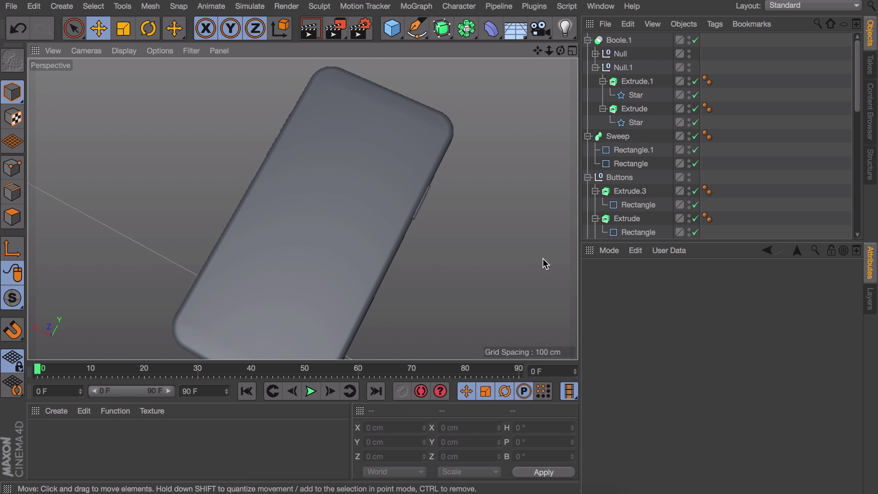
Create a rectangle spline about 4.4 cm square over the notch's speaker slot in the front view, at Y about 218.4 cm
{"action": "middle_click", "coordinate": [372, 94]}
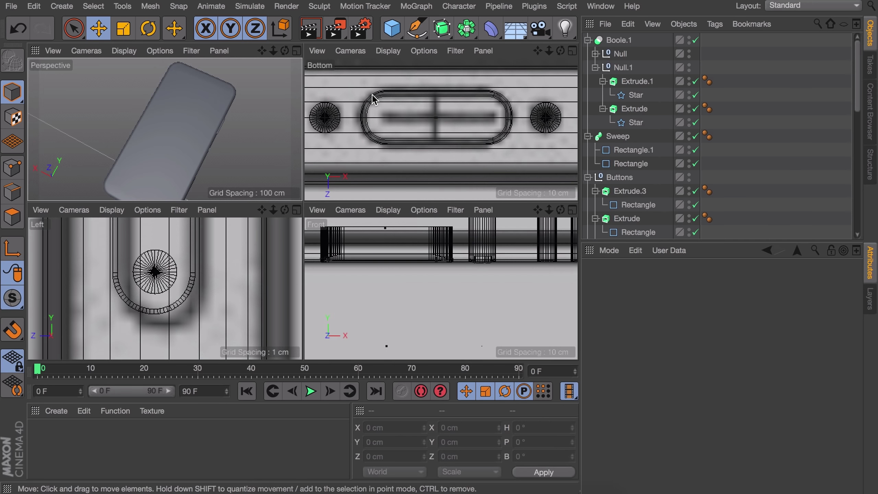
{"action": "middle_click", "coordinate": [395, 237]}
{"action": "right_click_drag", "start_coordinate": [401, 231], "coordinate": [353, 156], "text": "alt"}
{"action": "middle_click_drag", "start_coordinate": [353, 156], "coordinate": [359, 4], "text": "alt"}
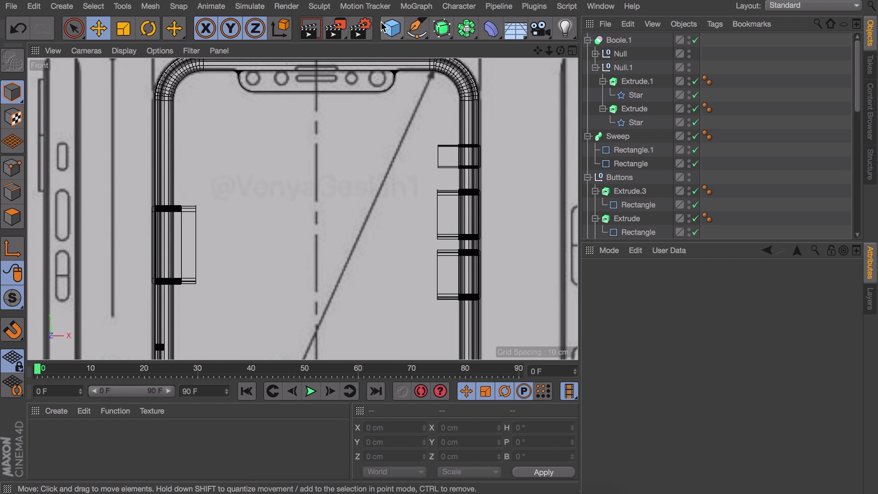
{"action": "right_click_drag", "start_coordinate": [376, 111], "coordinate": [376, 116], "text": "alt"}
{"action": "middle_click_drag", "start_coordinate": [376, 116], "coordinate": [367, 148], "text": "alt"}
{"action": "right_click_drag", "start_coordinate": [319, 112], "coordinate": [323, 163], "text": "alt"}
{"action": "middle_click_drag", "start_coordinate": [324, 162], "coordinate": [312, 193], "text": "alt"}
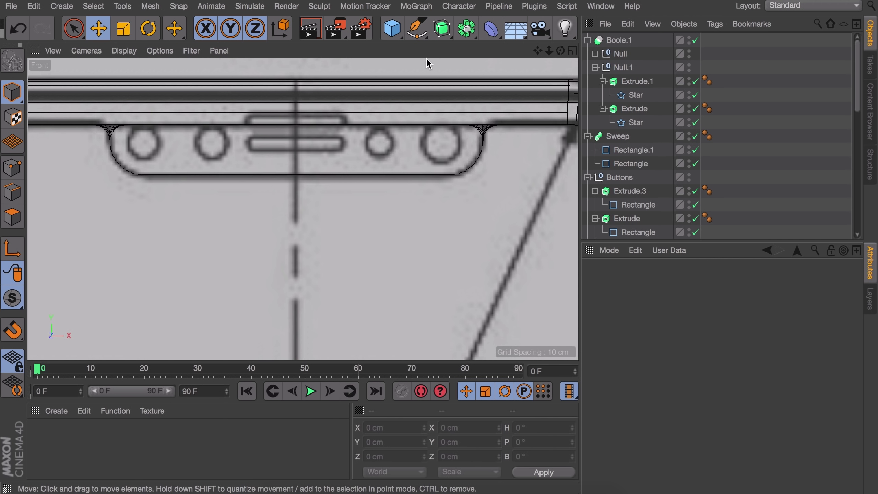
{"action": "left_click", "coordinate": [442, 30]}
{"action": "left_click", "coordinate": [423, 31]}
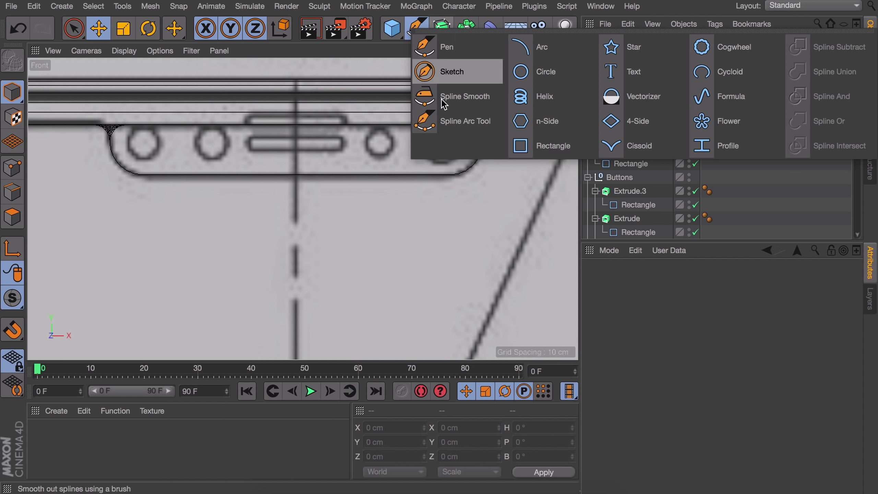
{"action": "left_click", "coordinate": [532, 146]}
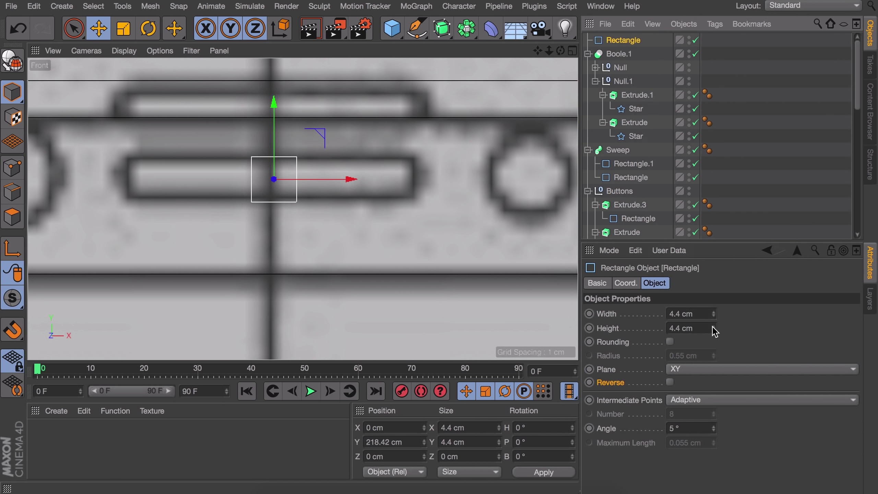
Set the speaker rectangle's width to 28.4 cm and round its corners with a 2.2 cm radius
{"action": "left_click", "coordinate": [688, 313]}
{"action": "type", "text": "28.4"}
{"action": "key", "text": "Return"}
{"action": "left_click", "coordinate": [669, 342]}
{"action": "left_click_drag", "start_coordinate": [713, 356], "coordinate": [715, 360]}
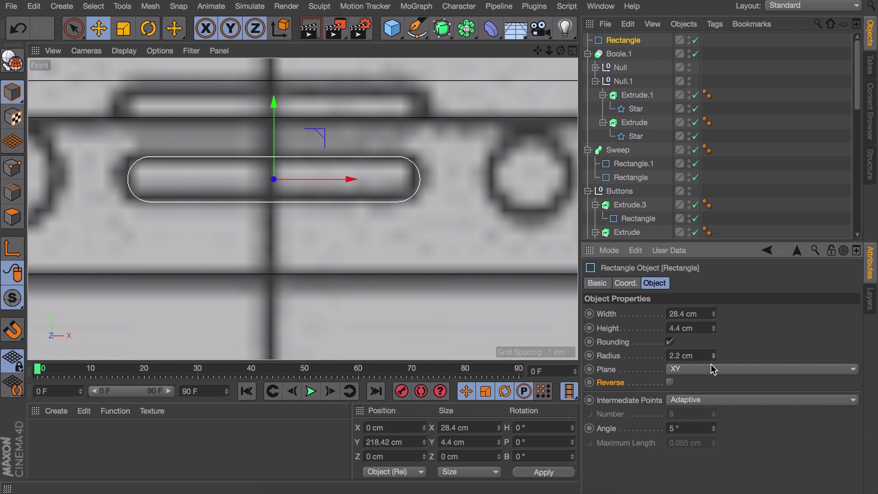
Extrude the rounded speaker rectangle by 20 cm and place the extrusion in the Boole's cutouts group
{"action": "left_click", "coordinate": [442, 28]}
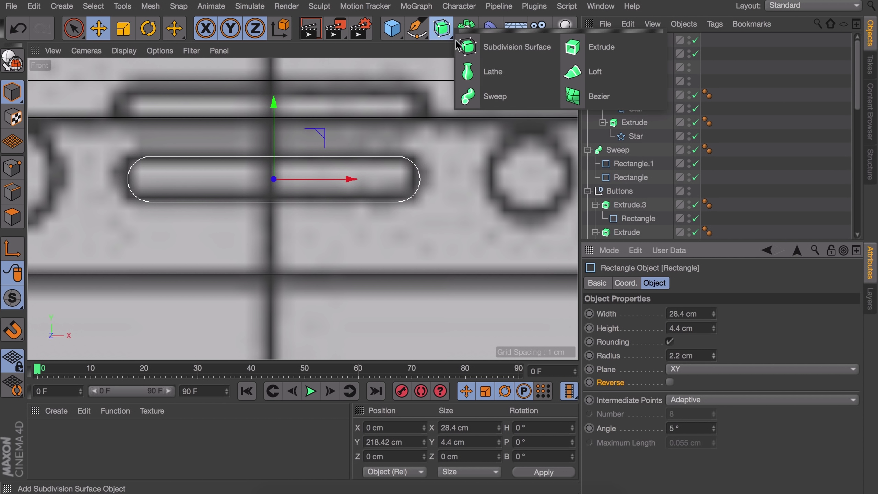
{"action": "left_click", "coordinate": [594, 47]}
{"action": "left_click_drag", "start_coordinate": [629, 54], "coordinate": [621, 93]}
{"action": "middle_click", "coordinate": [308, 146]}
{"action": "scroll", "coordinate": [623, 94], "scroll_direction": "down", "scroll_amount": 5}
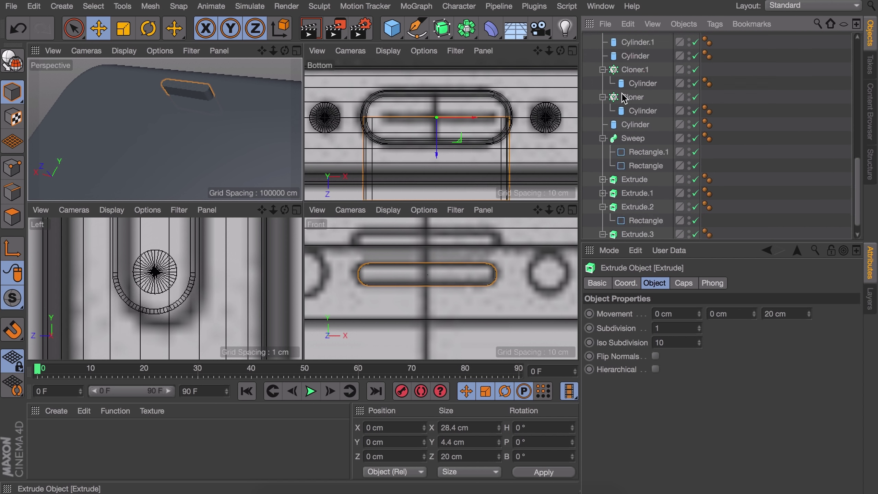
Move the speaker cutout's rectangle along Z to about 9.8 cm so it only recesses the phone's face
{"action": "middle_click_drag", "start_coordinate": [257, 120], "coordinate": [239, 190], "text": "alt"}
{"action": "scroll", "coordinate": [621, 55], "scroll_direction": "up", "scroll_amount": 5}
{"action": "left_click", "coordinate": [644, 68]}
{"action": "scroll", "coordinate": [197, 129], "scroll_direction": "up", "scroll_amount": 5}
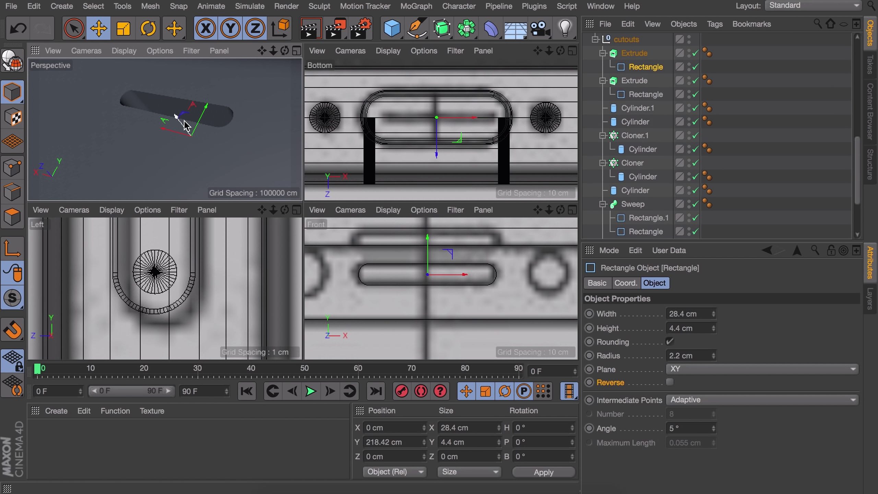
{"action": "left_click_drag", "start_coordinate": [182, 121], "coordinate": [206, 117]}
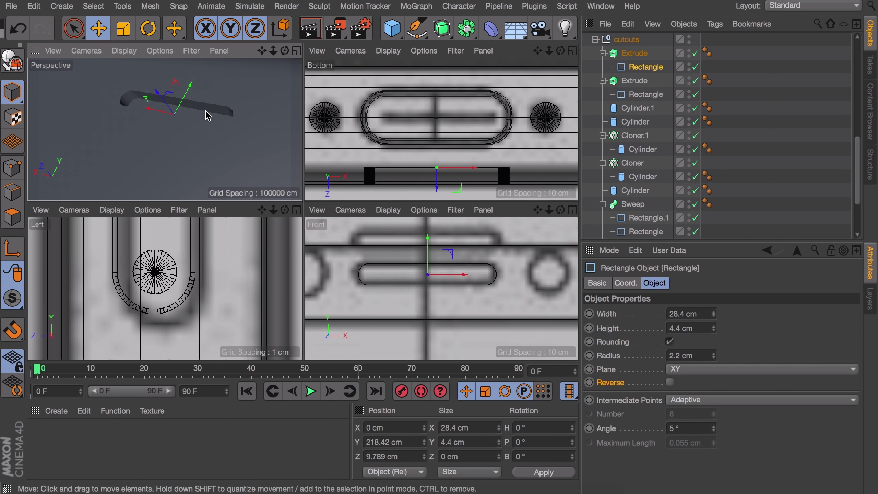
Paste a copy of the speaker extrusion outside the Boole, set its depth to 3 cm and move it to Z about -2.4 cm
{"action": "left_click", "coordinate": [631, 56]}
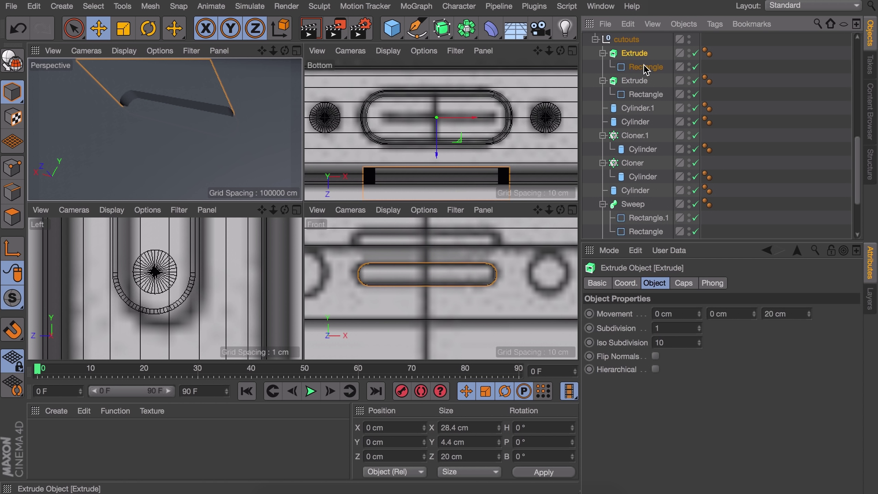
{"action": "key", "text": "super+c"}
{"action": "key", "text": "super+v"}
{"action": "scroll", "coordinate": [649, 69], "scroll_direction": "up", "scroll_amount": 2}
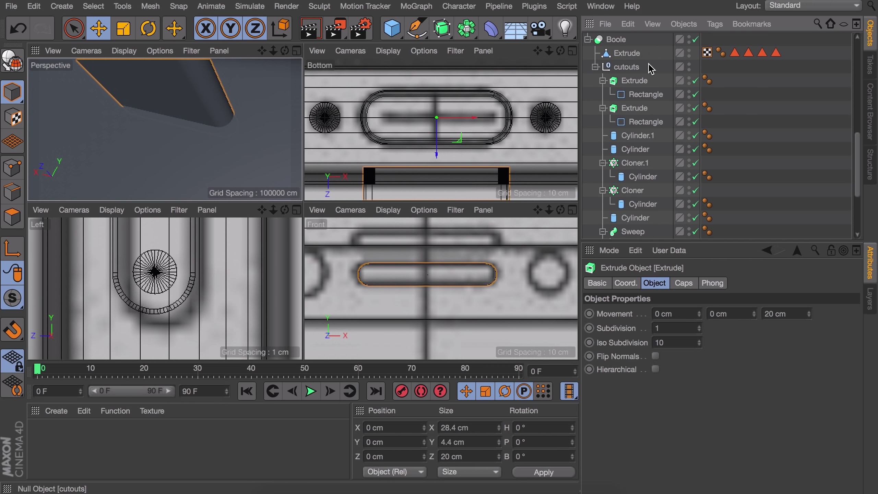
{"action": "scroll", "coordinate": [641, 45], "scroll_direction": "up", "scroll_amount": 10}
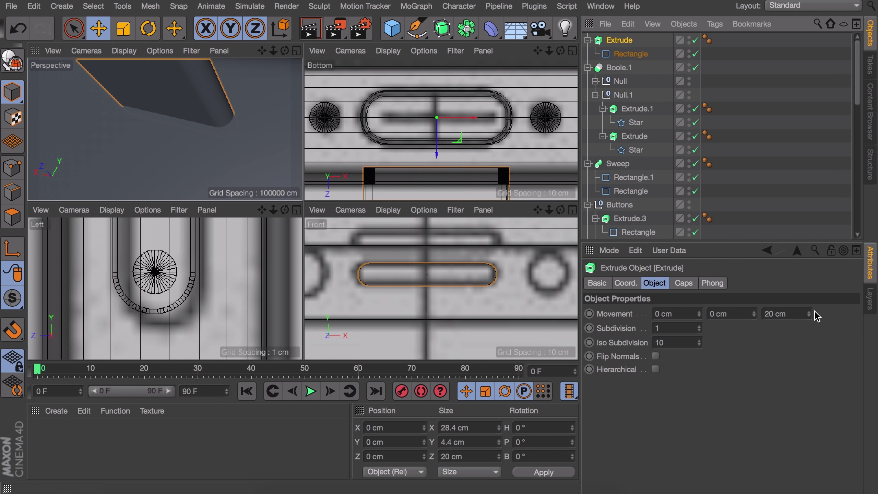
{"action": "left_click_drag", "start_coordinate": [809, 314], "coordinate": [809, 326]}
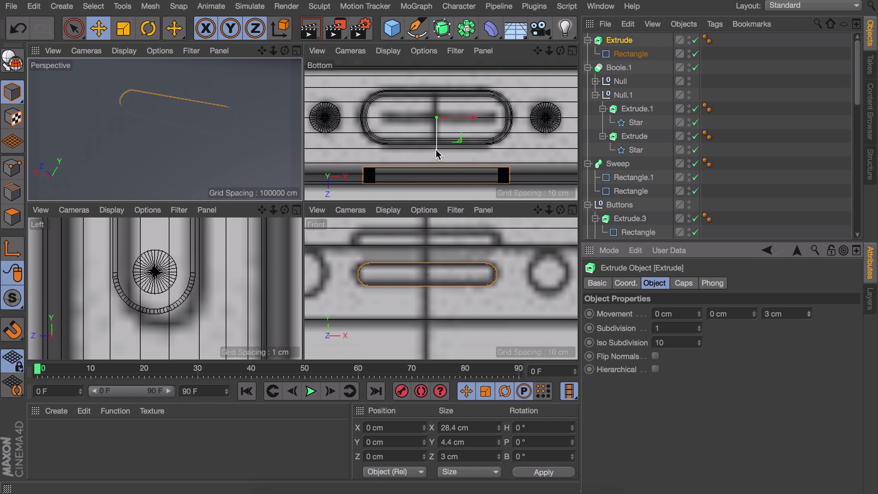
{"action": "left_click_drag", "start_coordinate": [438, 154], "coordinate": [437, 141]}
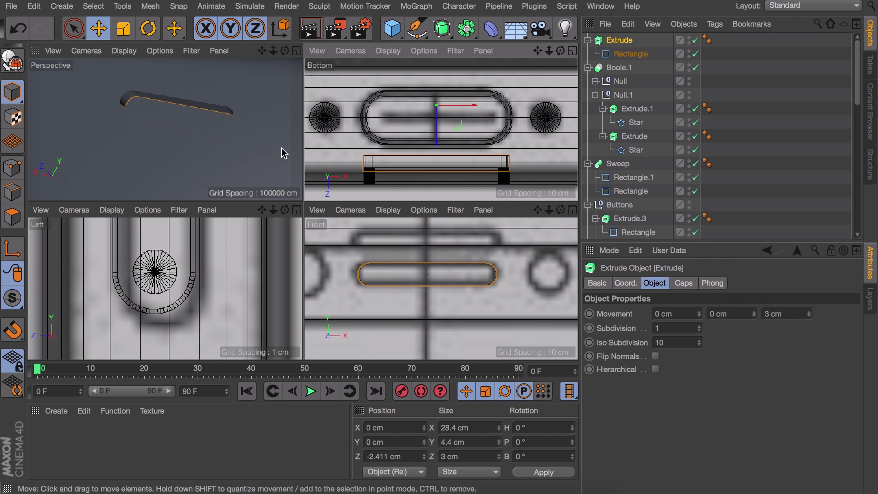
Create a cylinder with a radius of about 4.1 cm, pitched 90°, over the sensor circle beside the speaker slot in the front view
{"action": "middle_click_drag", "start_coordinate": [258, 132], "coordinate": [213, 109], "text": "alt"}
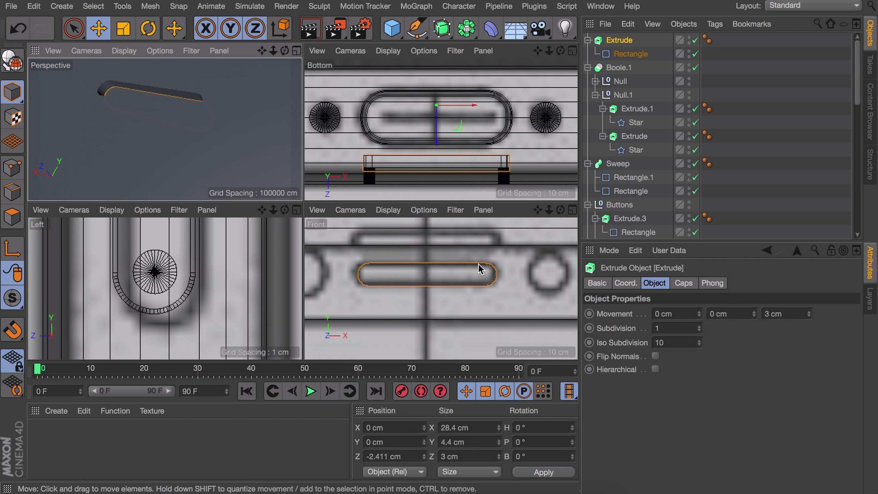
{"action": "middle_click_drag", "start_coordinate": [547, 274], "coordinate": [475, 271], "text": "alt"}
{"action": "scroll", "coordinate": [475, 271], "scroll_direction": "down", "scroll_amount": 1}
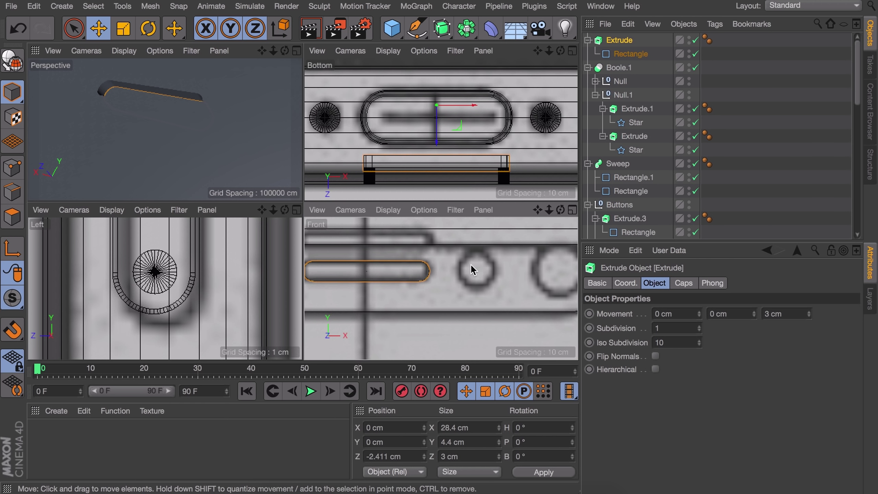
{"action": "middle_click", "coordinate": [456, 279]}
{"action": "right_click_drag", "start_coordinate": [352, 155], "coordinate": [250, 173], "text": "alt"}
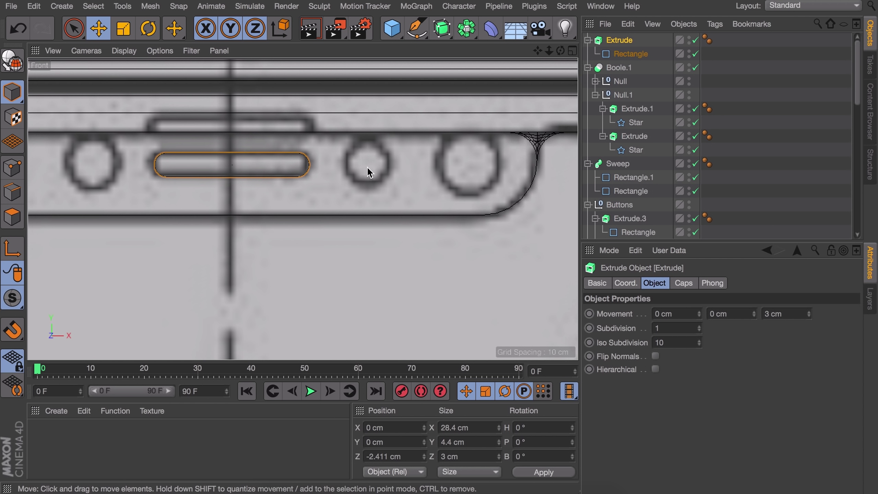
{"action": "left_click_drag", "start_coordinate": [392, 28], "coordinate": [657, 44]}
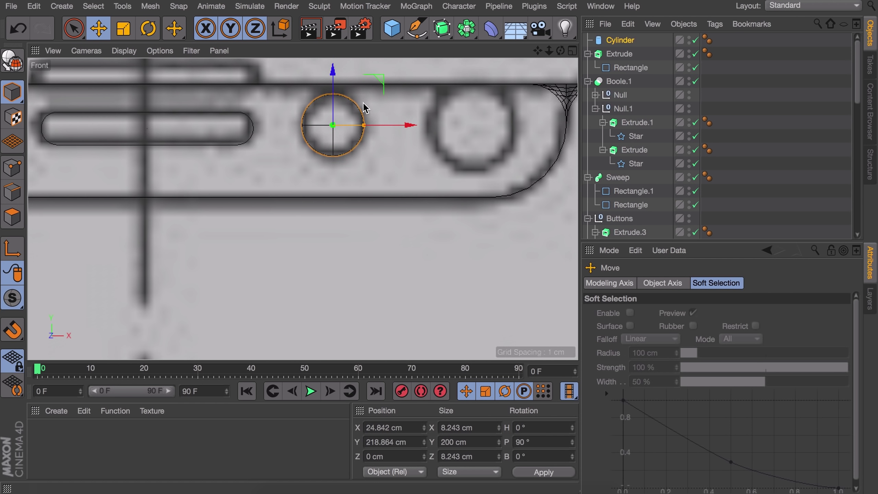
Put the sensor cylinder in the cutouts group, set its height to 22 cm and move it to Z about 14.4 cm
{"action": "key", "text": "F5"}
{"action": "scroll", "coordinate": [632, 234], "scroll_direction": "down", "scroll_amount": 3}
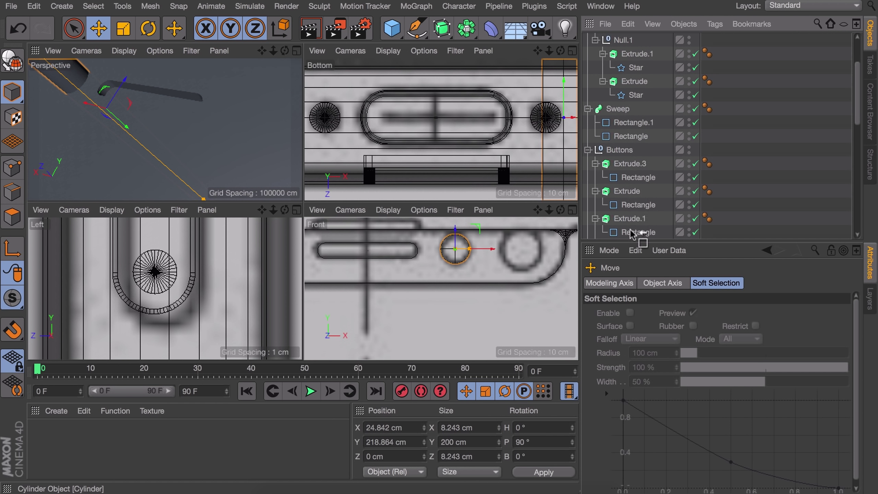
{"action": "left_click_drag", "start_coordinate": [631, 235], "coordinate": [629, 71]}
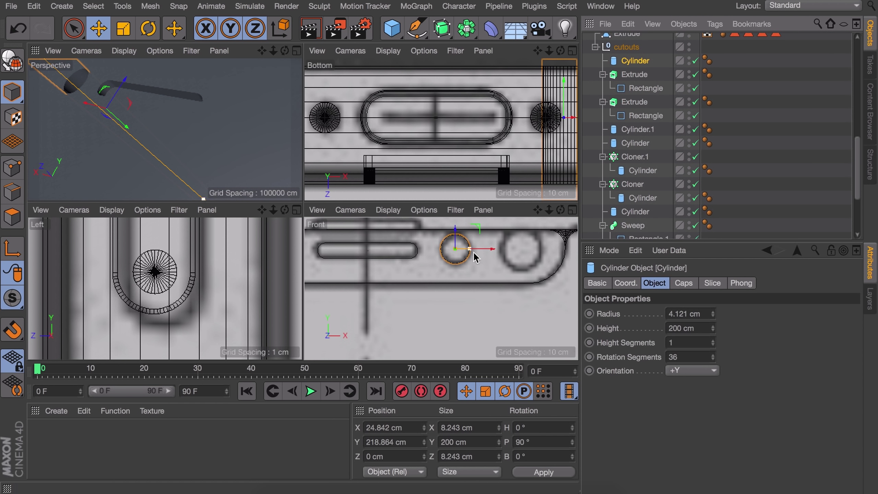
{"action": "left_click_drag", "start_coordinate": [713, 328], "coordinate": [712, 390]}
{"action": "left_click_drag", "start_coordinate": [127, 123], "coordinate": [221, 106]}
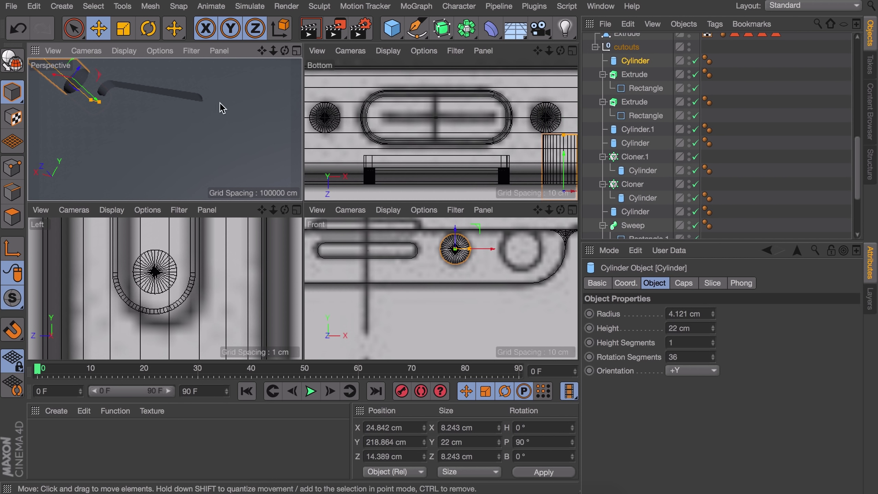
Examine which side of the phone the sensor and speaker cutouts fall on, comparing the perspective and front views with the blueprint
{"action": "left_click_drag", "start_coordinate": [193, 162], "coordinate": [182, 88], "text": "alt"}
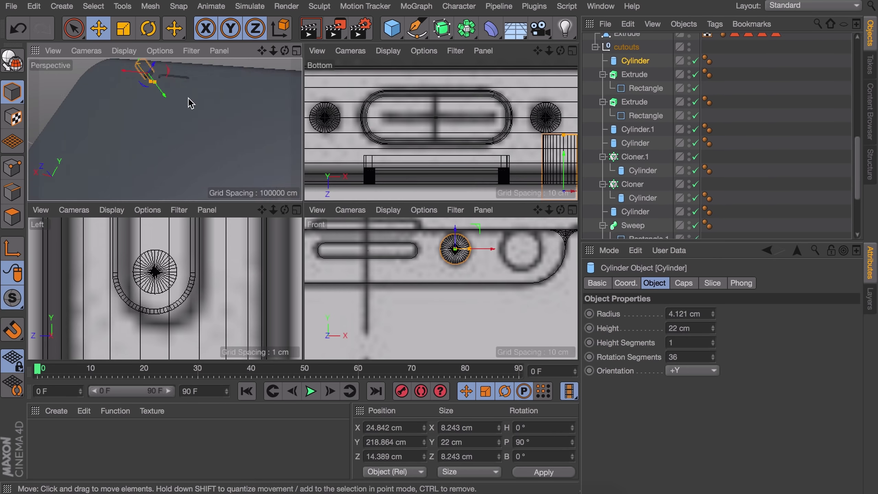
{"action": "middle_click", "coordinate": [188, 192]}
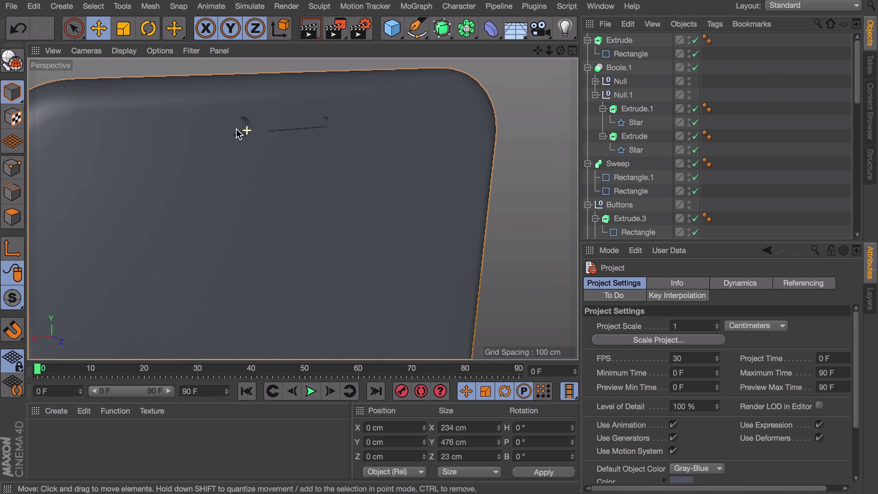
{"action": "scroll", "coordinate": [241, 131], "scroll_direction": "down", "scroll_amount": 5}
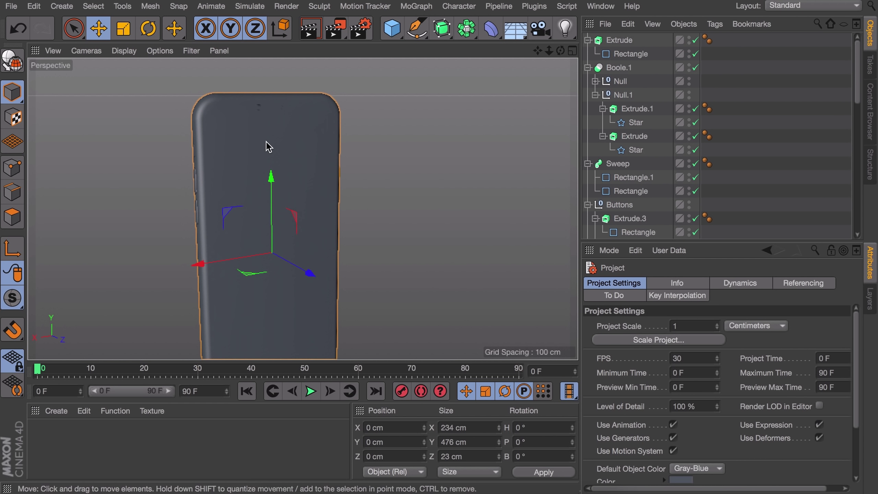
{"action": "mouse_move", "coordinate": [233, 169]}
{"action": "left_mouse_down", "text": "alt"}
{"action": "mouse_move", "coordinate": [303, 164]}
{"action": "mouse_move", "coordinate": [247, 163]}
{"action": "left_mouse_up", "text": "alt"}
{"action": "right_click_drag", "start_coordinate": [256, 118], "coordinate": [273, 79], "text": "alt"}
{"action": "mouse_move", "coordinate": [267, 110]}
{"action": "left_mouse_down", "text": "alt"}
{"action": "mouse_move", "coordinate": [290, 118]}
{"action": "mouse_move", "coordinate": [194, 114]}
{"action": "mouse_move", "coordinate": [267, 114]}
{"action": "left_mouse_up", "text": "alt"}
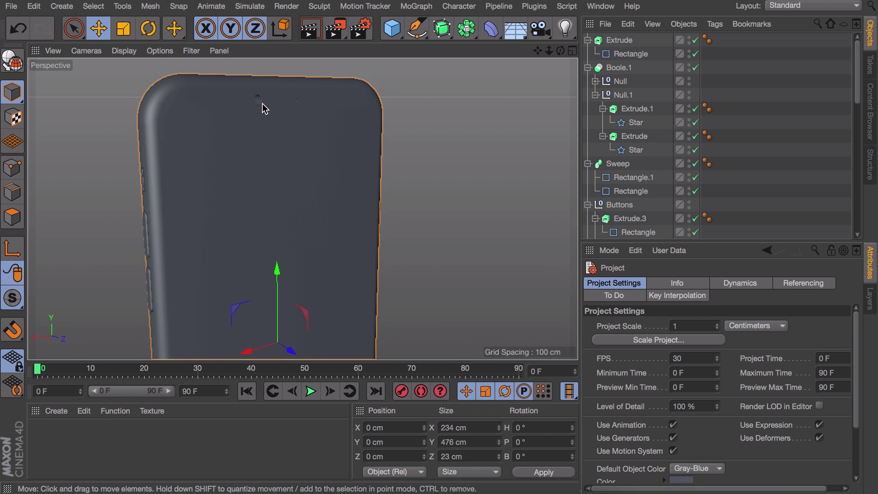
{"action": "middle_click", "coordinate": [293, 124]}
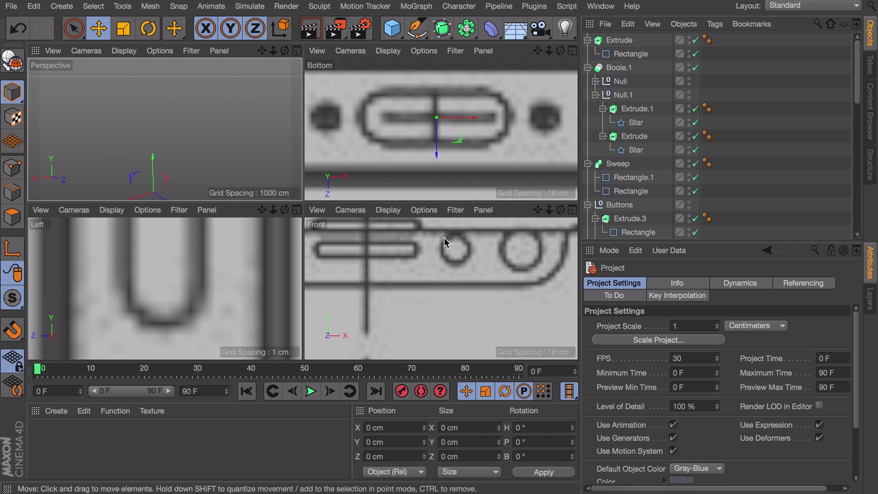
{"action": "middle_click", "coordinate": [433, 251]}
{"action": "scroll", "coordinate": [376, 192], "scroll_direction": "down", "scroll_amount": 6}
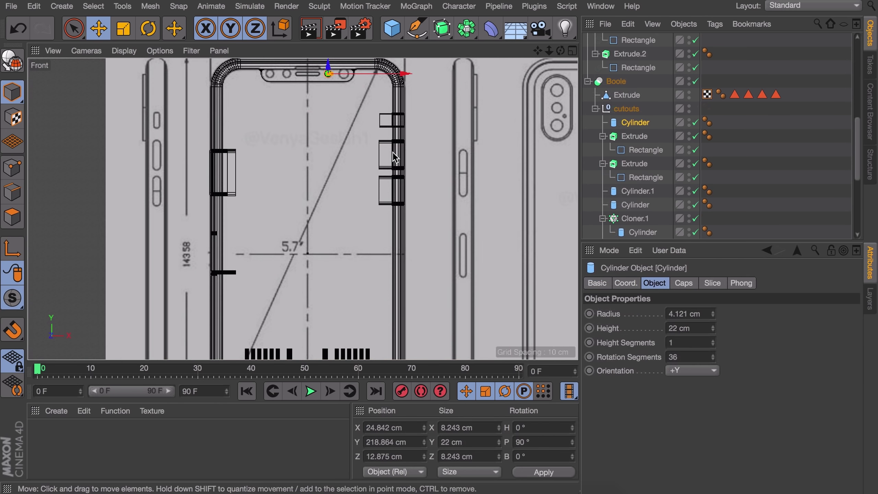
{"action": "middle_click_drag", "start_coordinate": [377, 151], "coordinate": [376, 195], "text": "alt"}
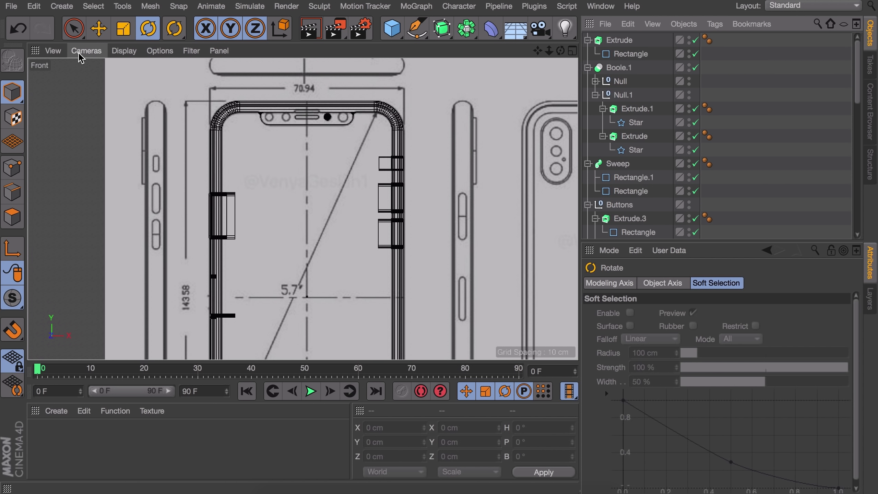
Switch the front viewport to the Back view and move the sensor cylinder across the speaker slot to X about -24.4 cm
{"action": "left_click", "coordinate": [81, 53]}
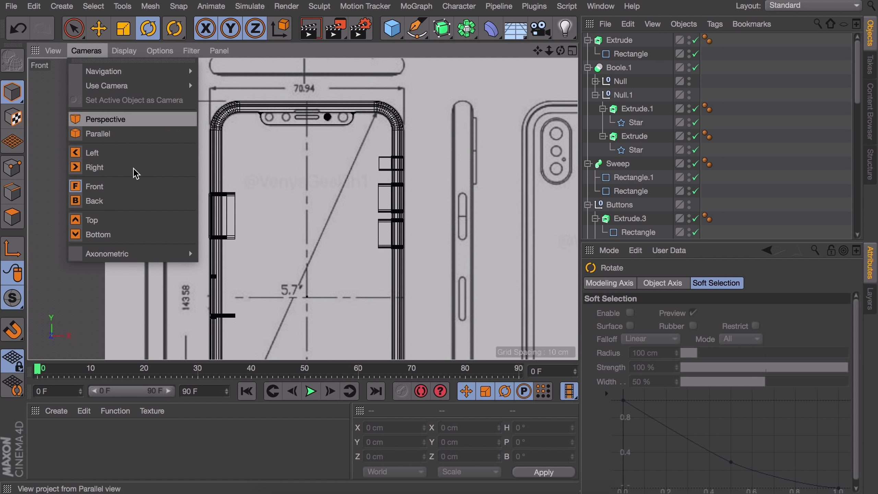
{"action": "left_click", "coordinate": [126, 207]}
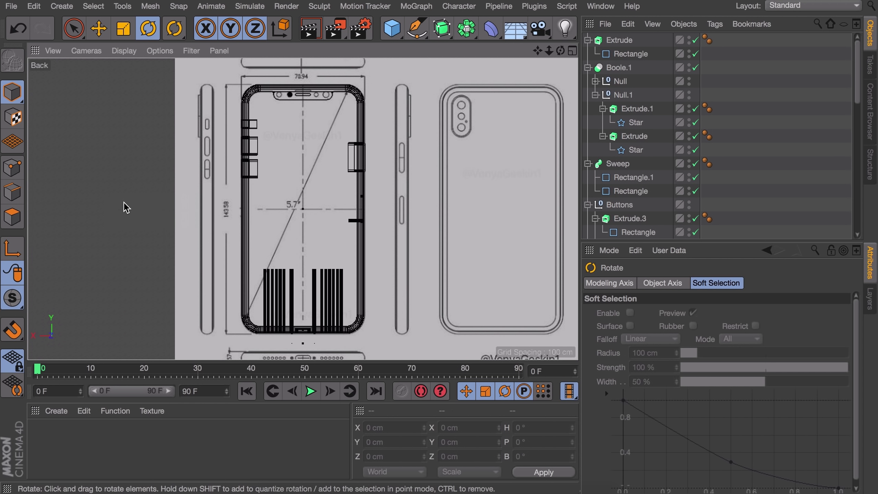
{"action": "scroll", "coordinate": [633, 183], "scroll_direction": "down", "scroll_amount": 10}
{"action": "scroll", "coordinate": [634, 184], "scroll_direction": "up", "scroll_amount": 8}
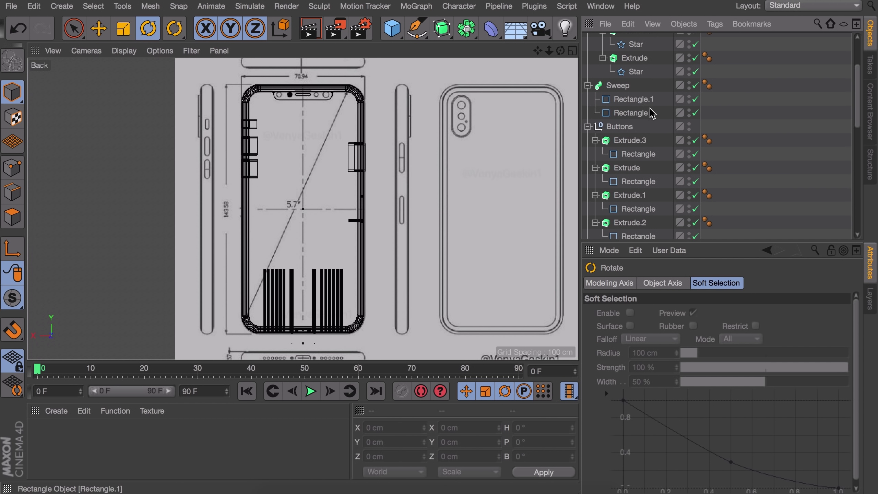
{"action": "scroll", "coordinate": [649, 112], "scroll_direction": "up", "scroll_amount": 3}
{"action": "scroll", "coordinate": [632, 146], "scroll_direction": "down", "scroll_amount": 9}
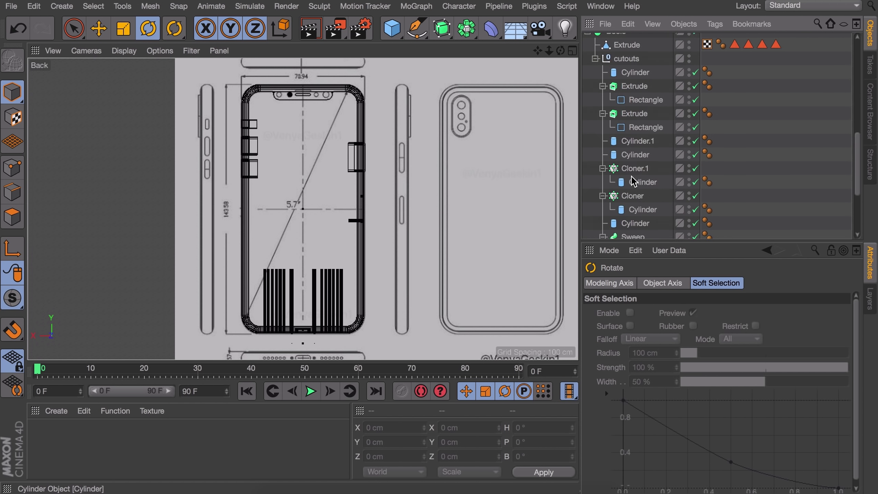
{"action": "scroll", "coordinate": [634, 187], "scroll_direction": "up", "scroll_amount": 3}
{"action": "left_click", "coordinate": [635, 195]}
{"action": "scroll", "coordinate": [300, 98], "scroll_direction": "up", "scroll_amount": 8}
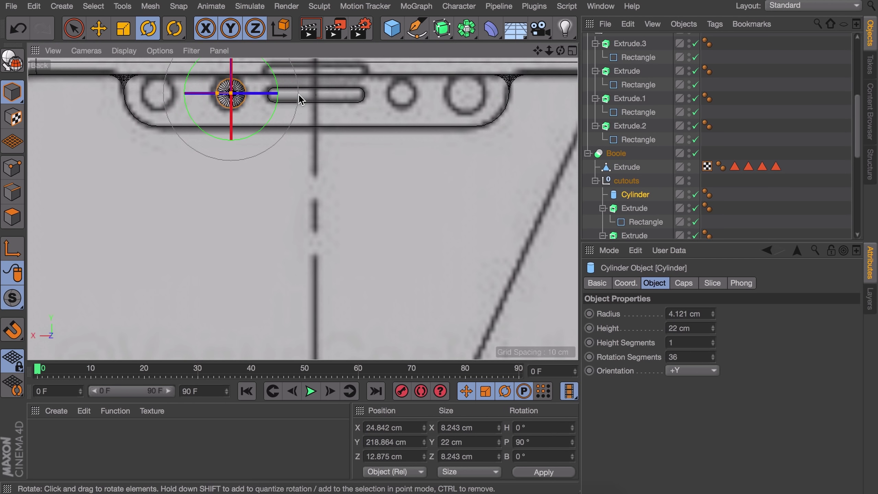
{"action": "key", "text": "e"}
{"action": "left_click_drag", "start_coordinate": [223, 92], "coordinate": [351, 93]}
Move the sensor cutout cylinder outward along Z to about 17.2 cm to make its recess shallower
{"action": "middle_click", "coordinate": [313, 95]}
{"action": "left_click_drag", "start_coordinate": [153, 98], "coordinate": [202, 137], "text": "alt"}
{"action": "scroll", "coordinate": [202, 136], "scroll_direction": "up", "scroll_amount": 8}
{"action": "left_click_drag", "start_coordinate": [210, 98], "coordinate": [176, 166], "text": "alt"}
{"action": "left_click_drag", "start_coordinate": [161, 128], "coordinate": [172, 137]}
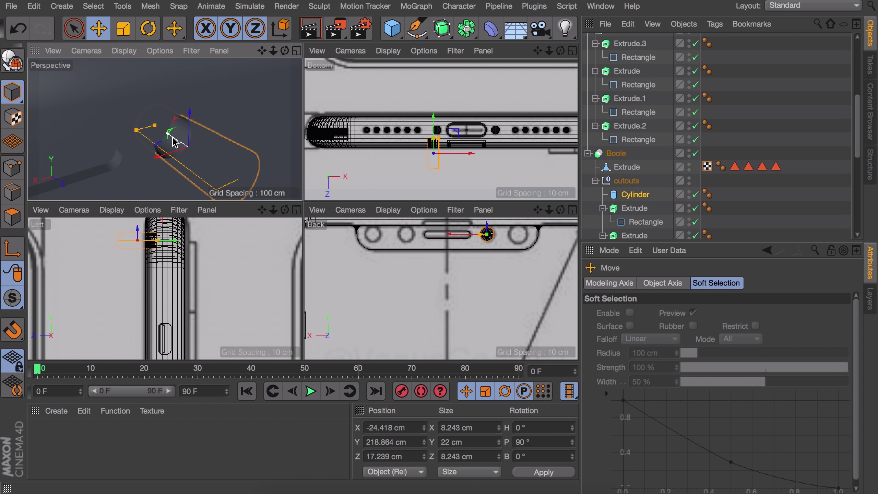
Paste a copy of the sensor cylinder outside the cutouts group and shorten its height to about 4.1 cm
{"action": "key", "text": "super+c"}
{"action": "key", "text": "super+v"}
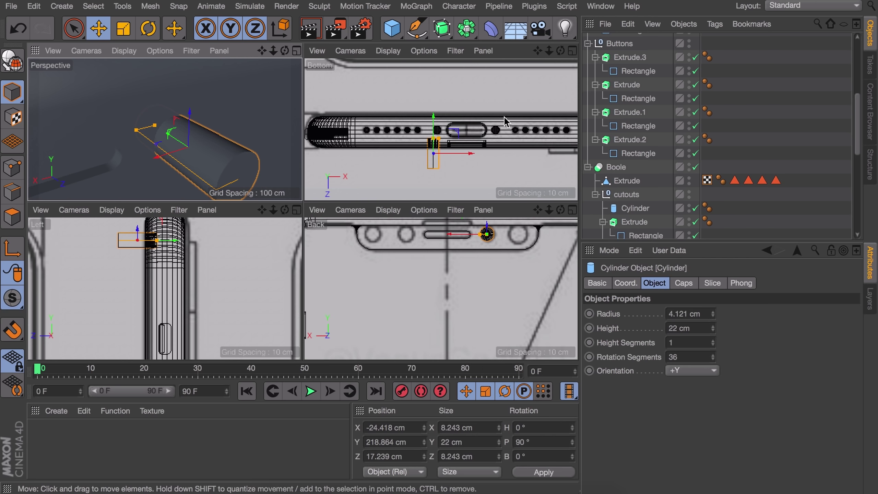
{"action": "scroll", "coordinate": [608, 111], "scroll_direction": "up", "scroll_amount": 5}
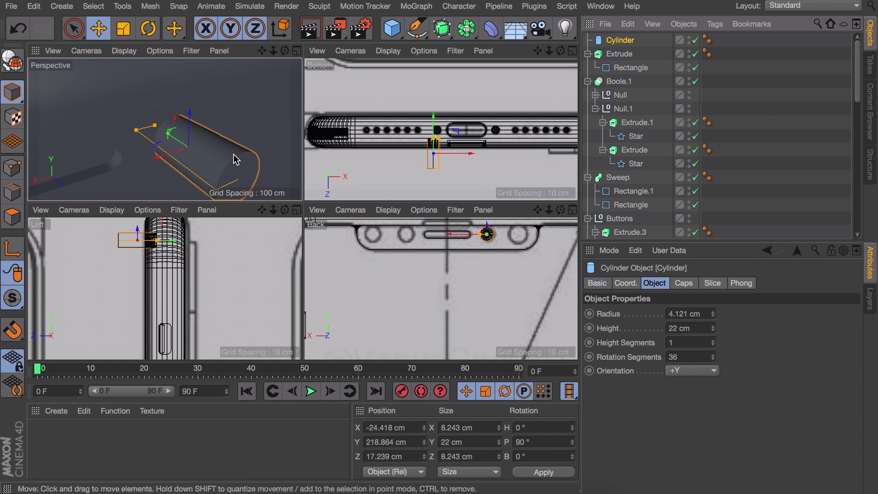
{"action": "middle_click_drag", "start_coordinate": [284, 155], "coordinate": [284, 121], "text": "alt"}
{"action": "middle_click", "coordinate": [238, 120]}
{"action": "left_click_drag", "start_coordinate": [246, 157], "coordinate": [341, 177]}
{"action": "key", "text": "super+z"}
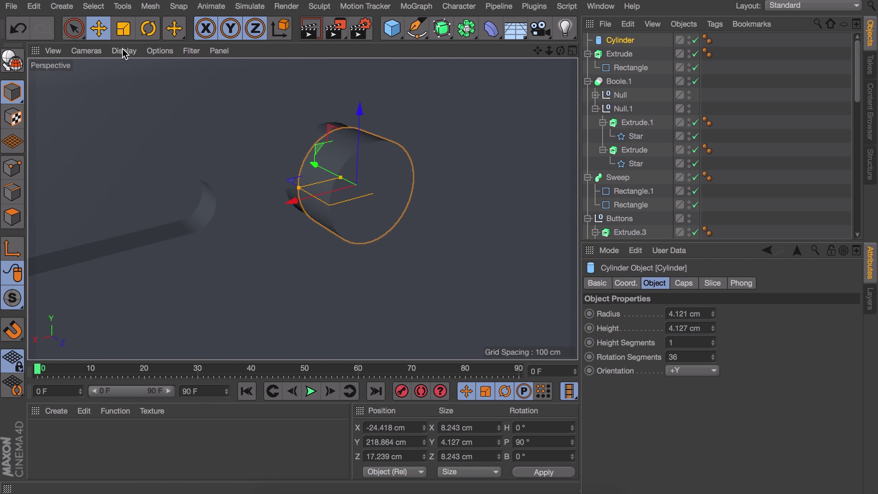
Display the perspective view with Gouraud Shading (Lines) and move the short sensor cylinder into its recess at Z about 10.9 cm
{"action": "left_click", "coordinate": [124, 52]}
{"action": "left_click", "coordinate": [141, 84]}
{"action": "scroll", "coordinate": [346, 187], "scroll_direction": "up", "scroll_amount": 2}
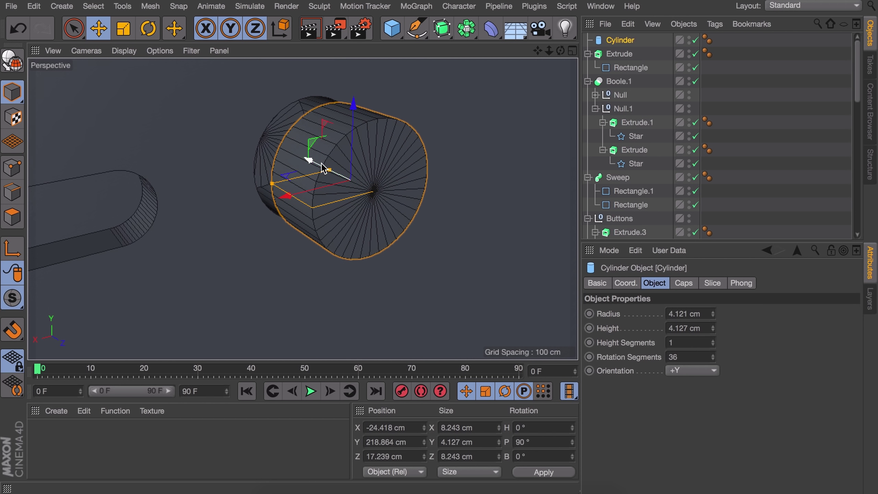
{"action": "left_click_drag", "start_coordinate": [322, 163], "coordinate": [262, 138]}
{"action": "scroll", "coordinate": [316, 136], "scroll_direction": "up", "scroll_amount": 3}
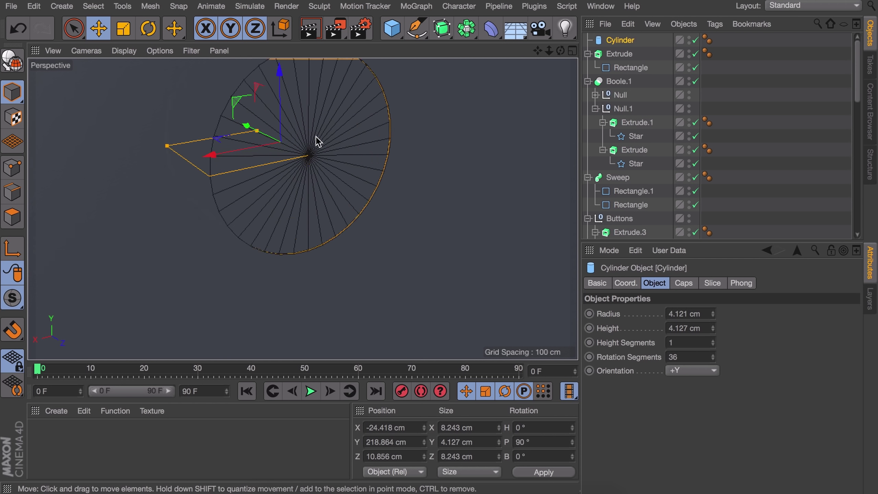
{"action": "middle_click_drag", "start_coordinate": [316, 135], "coordinate": [316, 171], "text": "alt"}
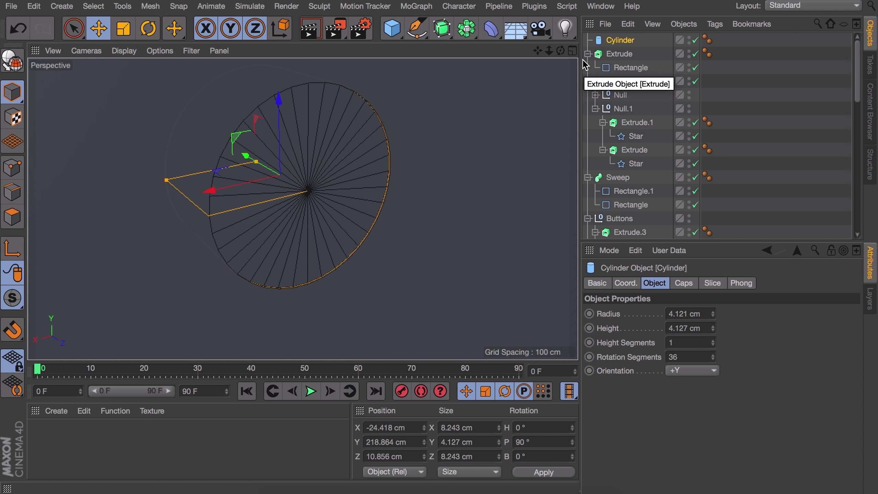
Convert the short sensor cylinder into an editable polygon object and select its front cap faces
{"action": "key", "text": "c"}
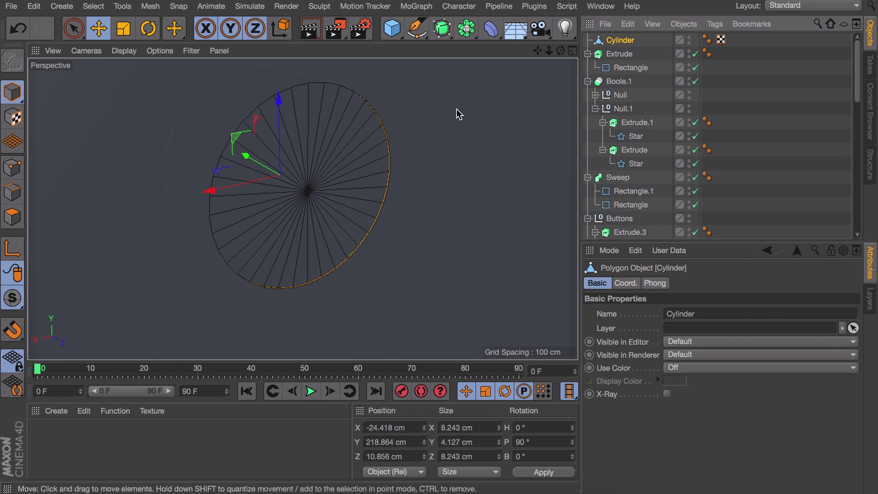
{"action": "left_click", "coordinate": [12, 217]}
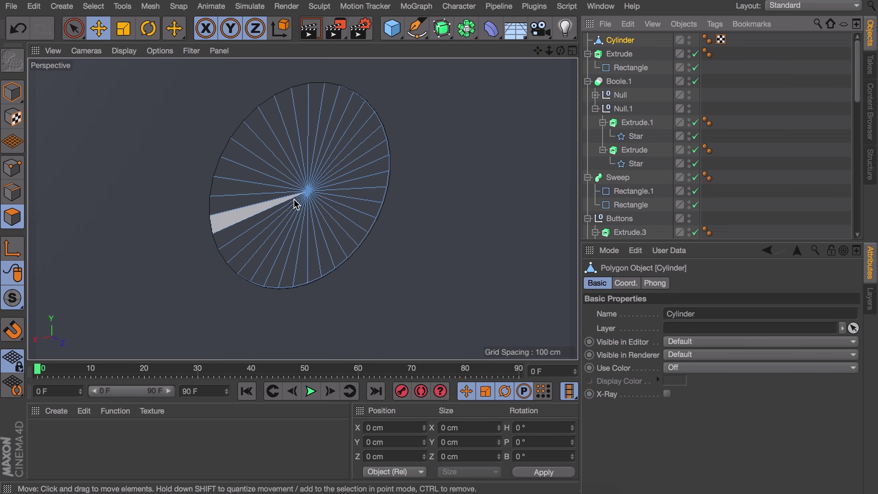
{"action": "key", "text": "9"}
{"action": "mouse_move", "coordinate": [284, 227]}
{"action": "left_mouse_down"}
{"action": "mouse_move", "coordinate": [324, 202]}
{"action": "mouse_move", "coordinate": [273, 230]}
{"action": "left_mouse_up"}
Inset the selected cap faces to about 4.8 cm across and push them into the cylinder to Y about -0.28 cm
{"action": "key", "text": "i"}
{"action": "mouse_move", "coordinate": [362, 177]}
{"action": "left_mouse_down"}
{"action": "mouse_move", "coordinate": [275, 174]}
{"action": "mouse_move", "coordinate": [257, 163]}
{"action": "left_mouse_up"}
{"action": "key", "text": "e"}
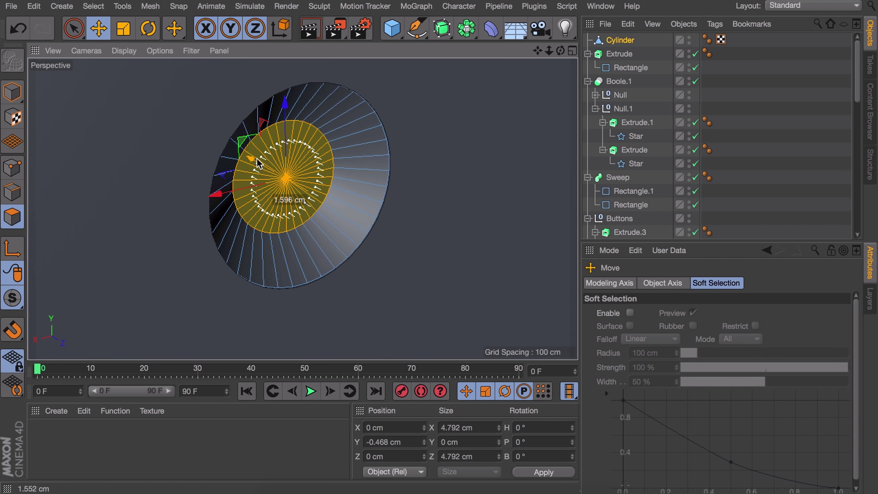
{"action": "left_click_drag", "start_coordinate": [319, 201], "coordinate": [364, 161], "text": "alt"}
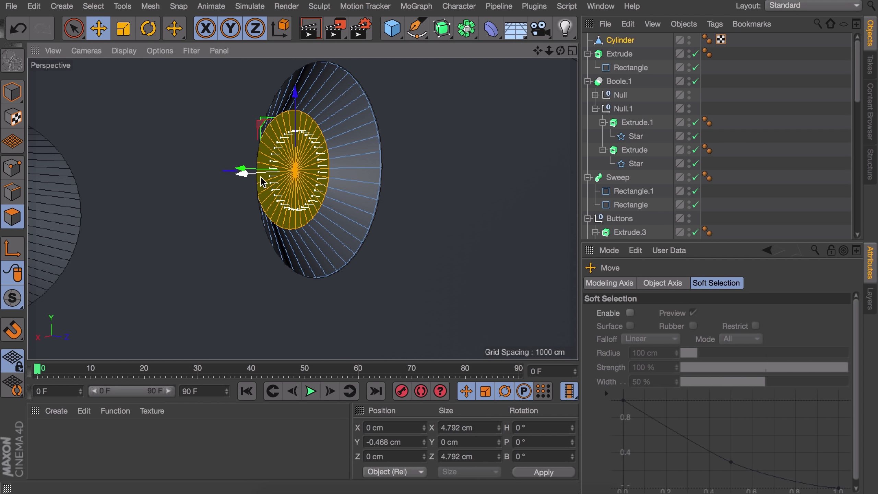
{"action": "left_click_drag", "start_coordinate": [262, 181], "coordinate": [240, 163], "text": "alt"}
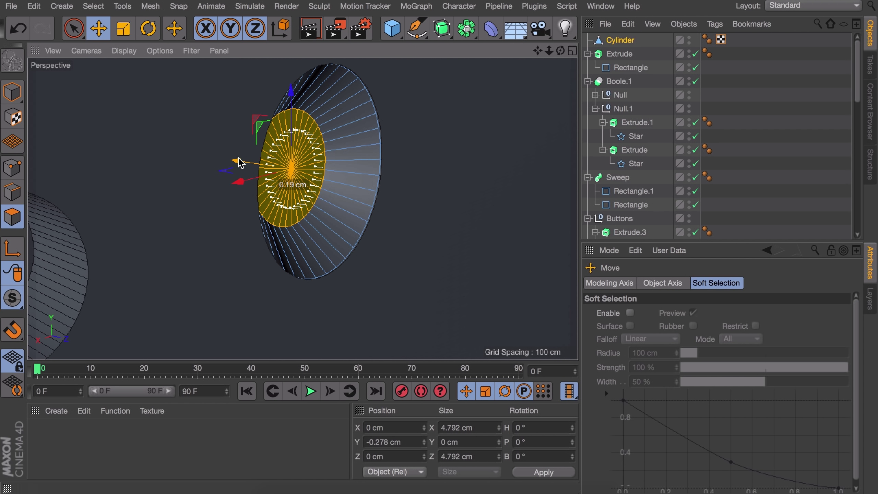
Extrude the inner cap faces by about 1.4 cm and shift them back to Y about -1.36 cm
{"action": "key", "text": "d"}
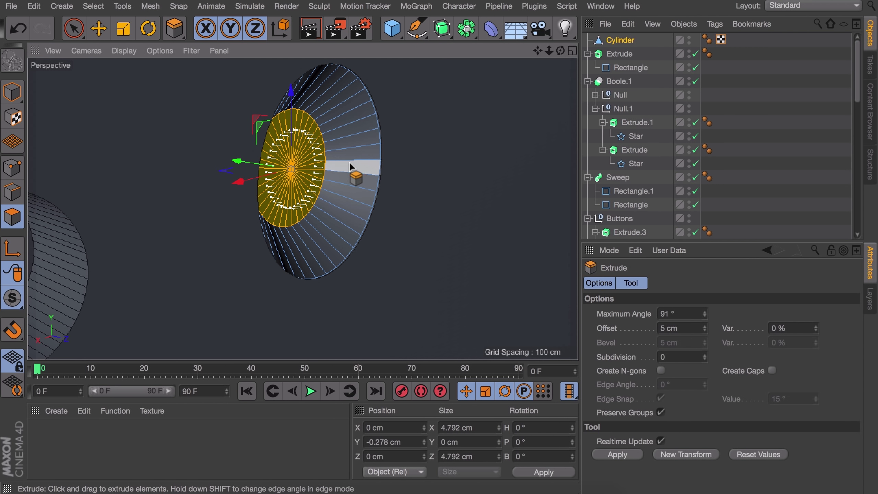
{"action": "mouse_move", "coordinate": [350, 166]}
{"action": "left_mouse_down"}
{"action": "mouse_move", "coordinate": [372, 177]}
{"action": "mouse_move", "coordinate": [334, 166]}
{"action": "left_mouse_up"}
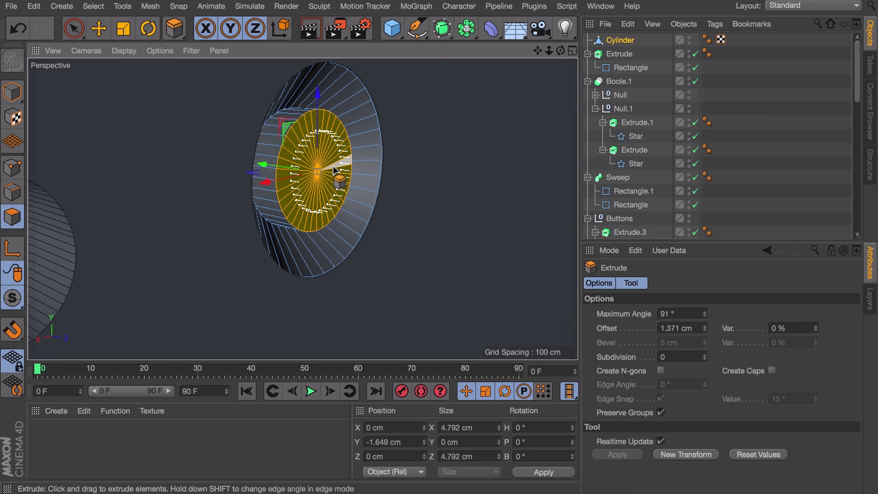
{"action": "key", "text": "e"}
{"action": "left_click_drag", "start_coordinate": [279, 165], "coordinate": [273, 164]}
Try to bevel the inner faces into a dome with an offset of about 3.4 cm and an extrusion of about 1.7 cm
{"action": "key", "text": "m"}
{"action": "key", "text": "s"}
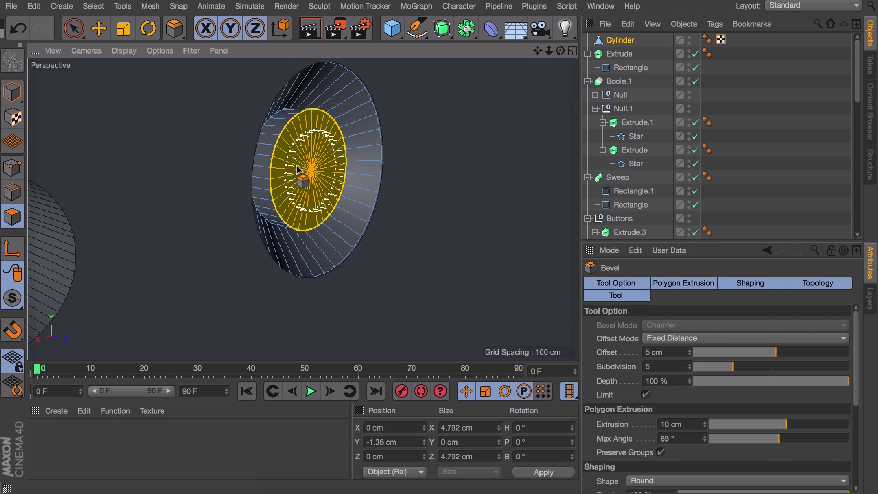
{"action": "left_click_drag", "start_coordinate": [322, 178], "coordinate": [351, 180]}
{"action": "left_click_drag", "start_coordinate": [351, 180], "coordinate": [354, 180]}
{"action": "key", "text": "ctrl+z"}
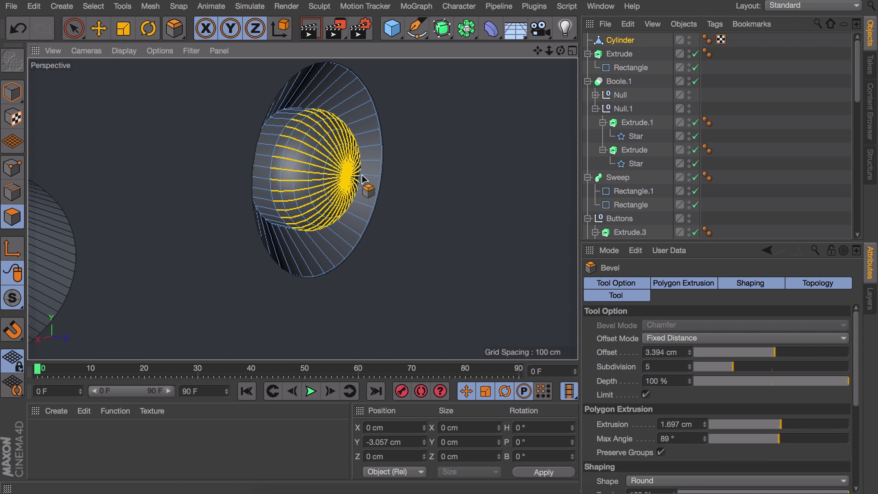
Move the inner faces further back and bevel them into a lens dome with offset 10 cm, depth 98 % and extrusion 2 cm
{"action": "key", "text": "e"}
{"action": "left_click_drag", "start_coordinate": [269, 167], "coordinate": [370, 167]}
{"action": "key", "text": "m"}
{"action": "key", "text": "s"}
{"action": "left_click", "coordinate": [773, 353]}
{"action": "left_click_drag", "start_coordinate": [773, 353], "coordinate": [780, 352]}
{"action": "left_click_drag", "start_coordinate": [825, 381], "coordinate": [848, 375]}
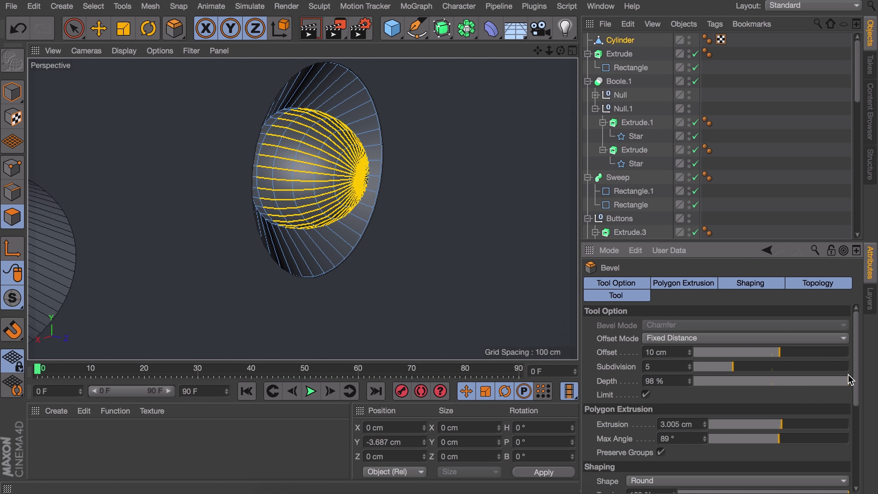
{"action": "left_click", "coordinate": [775, 422]}
{"action": "left_click_drag", "start_coordinate": [775, 421], "coordinate": [780, 422]}
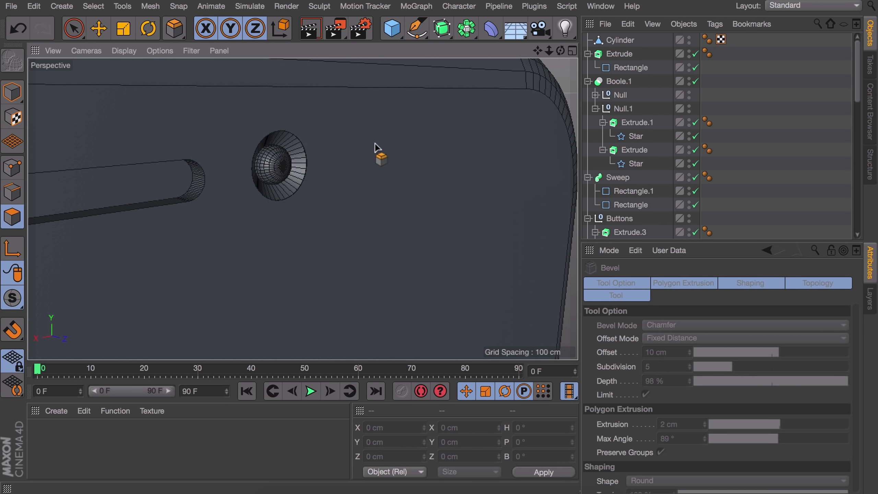
Add a Disc in the Back view and move it up to the notch's sensor circle beside the speaker slot
{"action": "middle_click", "coordinate": [375, 143]}
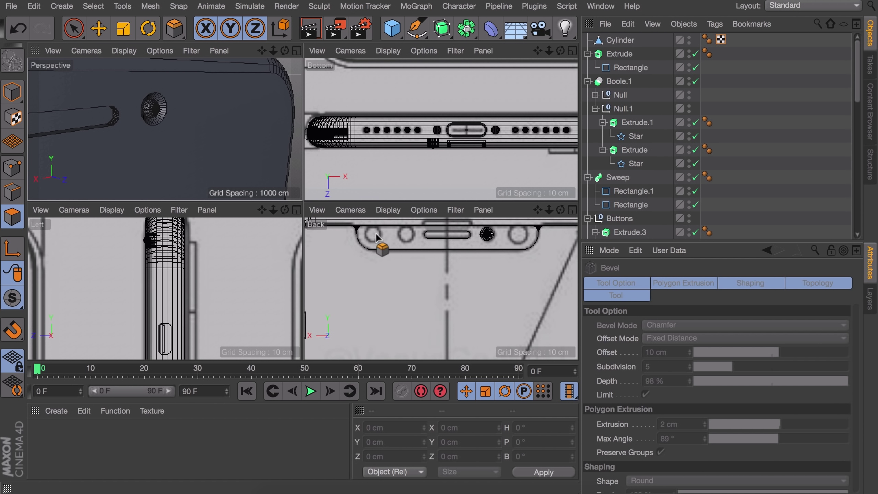
{"action": "left_click", "coordinate": [417, 30]}
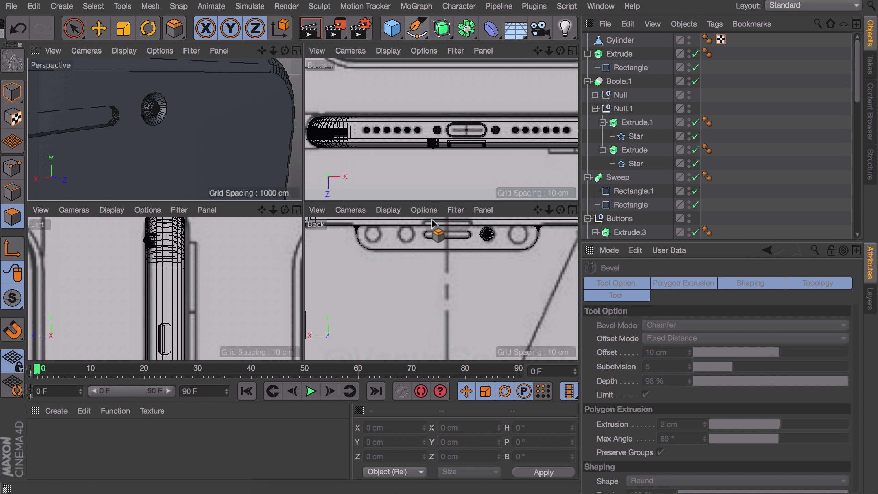
{"action": "middle_click", "coordinate": [435, 248]}
{"action": "middle_click_drag", "start_coordinate": [253, 114], "coordinate": [251, 186], "text": "alt"}
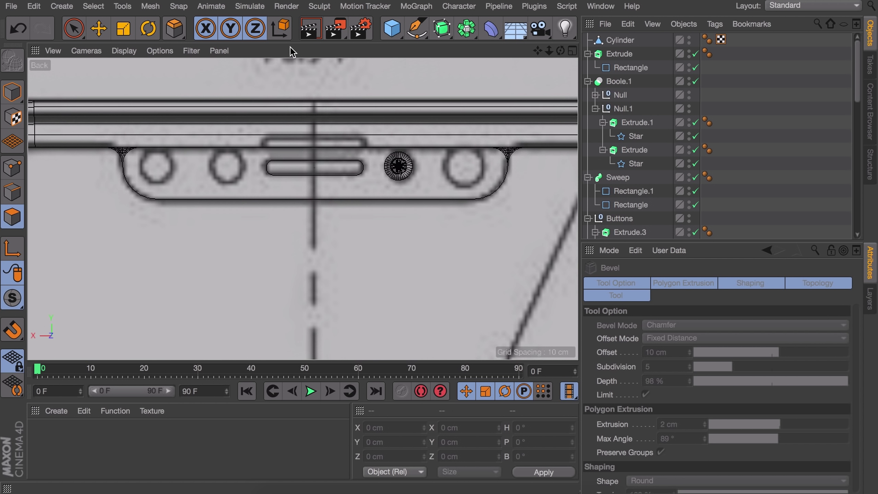
{"action": "left_click", "coordinate": [392, 28]}
{"action": "left_click", "coordinate": [421, 71]}
{"action": "key", "text": "e"}
{"action": "scroll", "coordinate": [398, 277], "scroll_direction": "down", "scroll_amount": 8}
{"action": "middle_click_drag", "start_coordinate": [397, 285], "coordinate": [364, 183], "text": "alt"}
{"action": "left_click_drag", "start_coordinate": [345, 262], "coordinate": [345, 61]}
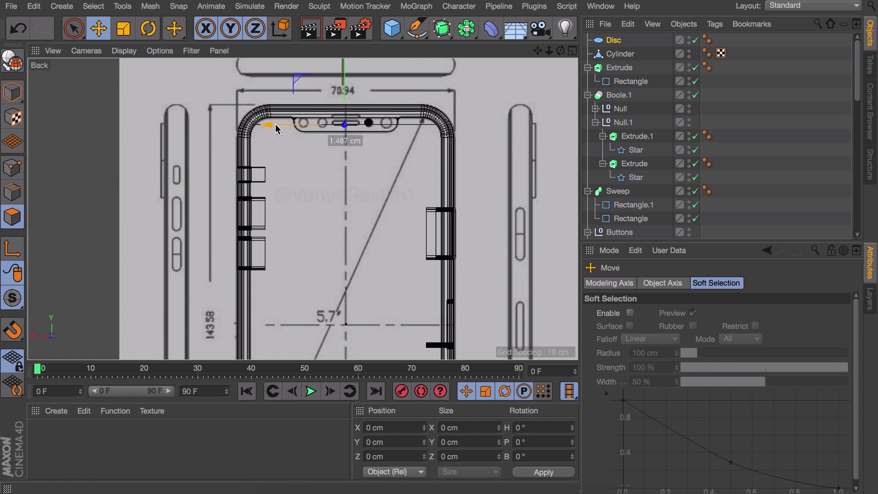
{"action": "left_click_drag", "start_coordinate": [275, 123], "coordinate": [251, 122]}
Orient the disc toward -Z and shrink its outer radius to match the sensor circle in the blueprint
{"action": "scroll", "coordinate": [337, 127], "scroll_direction": "up", "scroll_amount": 8}
{"action": "middle_click_drag", "start_coordinate": [364, 140], "coordinate": [366, 155], "text": "alt"}
{"action": "left_click", "coordinate": [613, 40]}
{"action": "left_click_drag", "start_coordinate": [713, 328], "coordinate": [708, 313]}
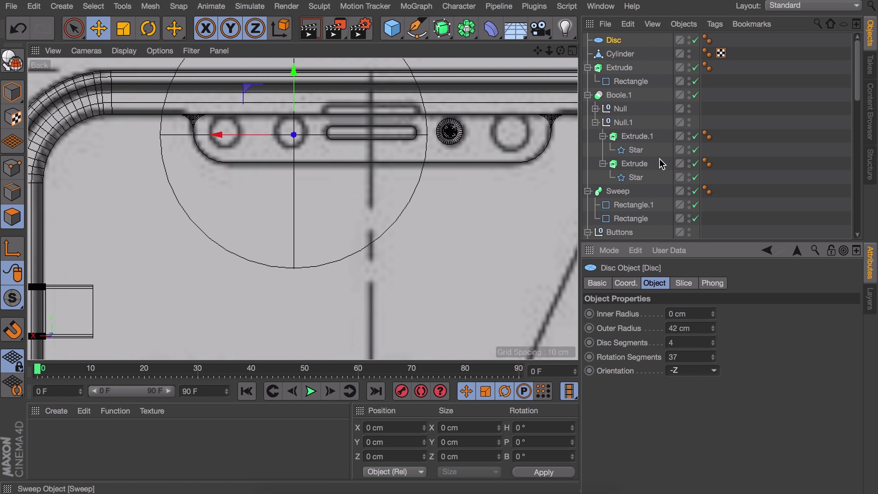
{"action": "scroll", "coordinate": [363, 208], "scroll_direction": "down", "scroll_amount": 2}
{"action": "middle_click_drag", "start_coordinate": [363, 207], "coordinate": [364, 249], "text": "alt"}
Duplicate the disc onto the remaining sensor circles, placing one of about 5.75 cm radius at X about -43.8 cm
{"action": "left_click", "coordinate": [12, 92]}
{"action": "mouse_move", "coordinate": [199, 189]}
{"action": "left_mouse_down"}
{"action": "mouse_move", "coordinate": [294, 183]}
{"action": "mouse_move", "coordinate": [198, 189]}
{"action": "left_mouse_up"}
{"action": "left_click_drag", "start_coordinate": [202, 189], "coordinate": [471, 188], "text": "ctrl"}
Select all three discs and move them along Z to about 13.1 cm, onto the phone's front face
{"action": "middle_click", "coordinate": [419, 170]}
{"action": "middle_click", "coordinate": [270, 146]}
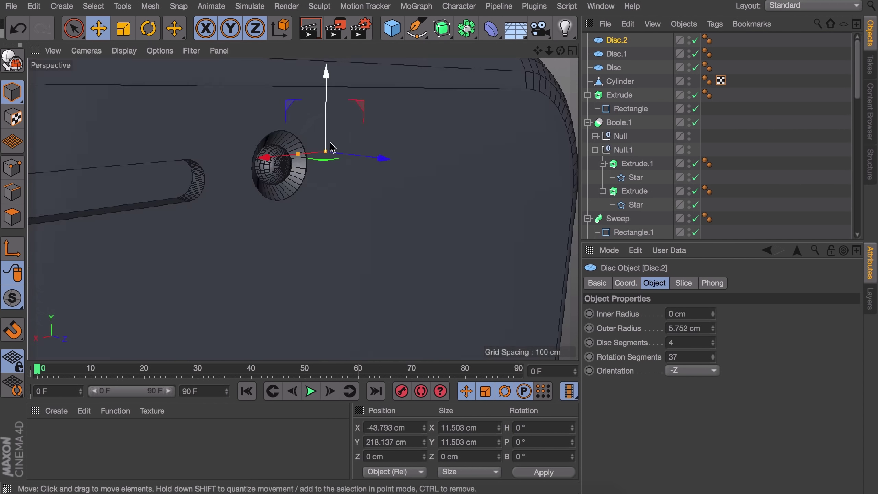
{"action": "left_click_drag", "start_coordinate": [330, 146], "coordinate": [387, 149], "text": "alt"}
{"action": "left_click", "coordinate": [607, 69], "text": "shift"}
{"action": "scroll", "coordinate": [186, 190], "scroll_direction": "down", "scroll_amount": 5}
{"action": "left_click_drag", "start_coordinate": [194, 202], "coordinate": [242, 207]}
{"action": "middle_click_drag", "start_coordinate": [239, 203], "coordinate": [306, 195], "text": "alt"}
{"action": "scroll", "coordinate": [257, 206], "scroll_direction": "up", "scroll_amount": 3}
{"action": "left_click_drag", "start_coordinate": [256, 206], "coordinate": [192, 208], "text": "alt"}
{"action": "scroll", "coordinate": [258, 229], "scroll_direction": "down", "scroll_amount": 4}
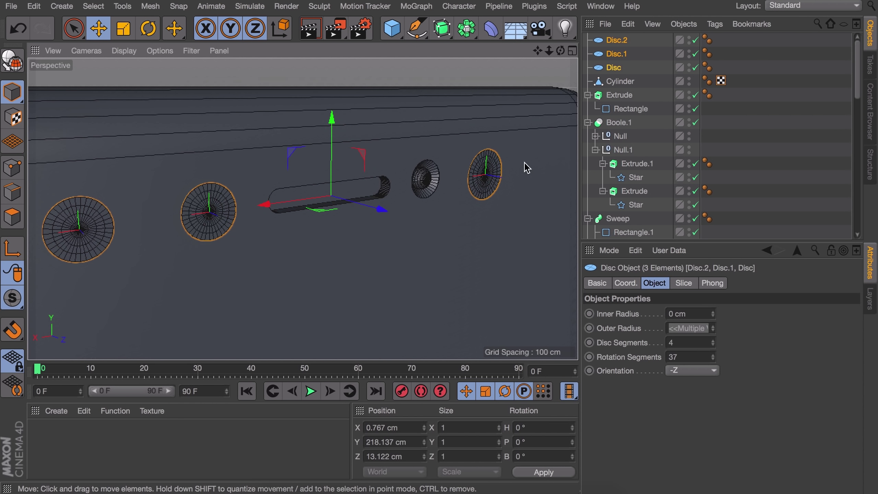
Select the phone body mesh inside the Boole and activate Live Selection for its polygons
{"action": "scroll", "coordinate": [523, 166], "scroll_direction": "down", "scroll_amount": 5}
{"action": "left_click_drag", "start_coordinate": [302, 208], "coordinate": [550, 207], "text": "alt"}
{"action": "left_click_drag", "start_coordinate": [398, 173], "coordinate": [532, 178], "text": "alt"}
{"action": "scroll", "coordinate": [275, 232], "scroll_direction": "down", "scroll_amount": 4}
{"action": "left_click_drag", "start_coordinate": [322, 209], "coordinate": [94, 211], "text": "alt"}
{"action": "left_click_drag", "start_coordinate": [243, 203], "coordinate": [484, 207], "text": "alt"}
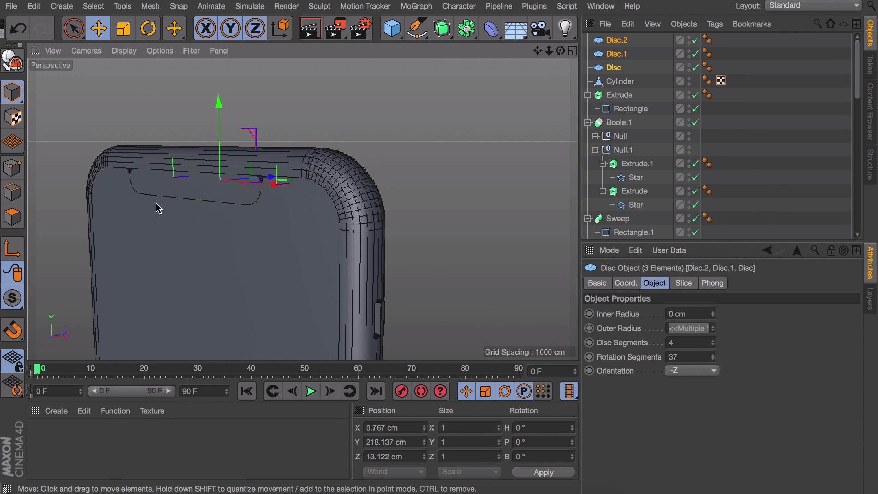
{"action": "middle_click_drag", "start_coordinate": [174, 203], "coordinate": [226, 176], "text": "alt"}
{"action": "left_click", "coordinate": [13, 217]}
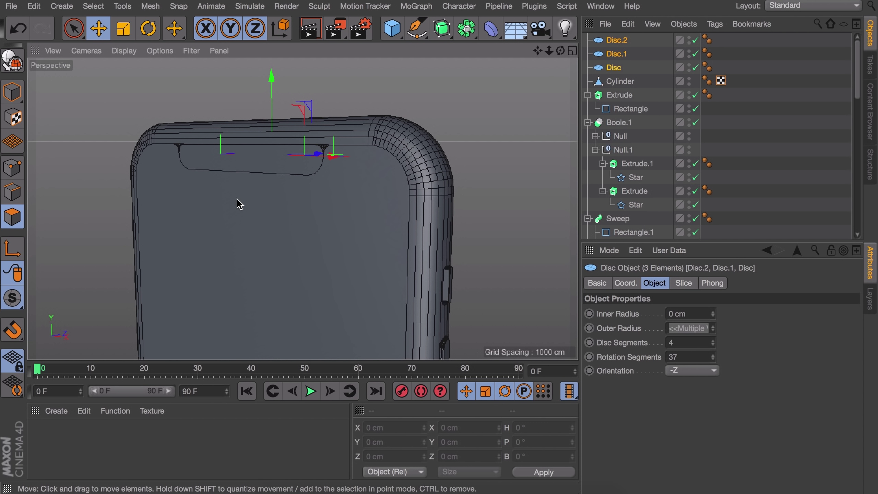
{"action": "scroll", "coordinate": [662, 153], "scroll_direction": "down", "scroll_amount": 10}
{"action": "scroll", "coordinate": [662, 156], "scroll_direction": "up", "scroll_amount": 10}
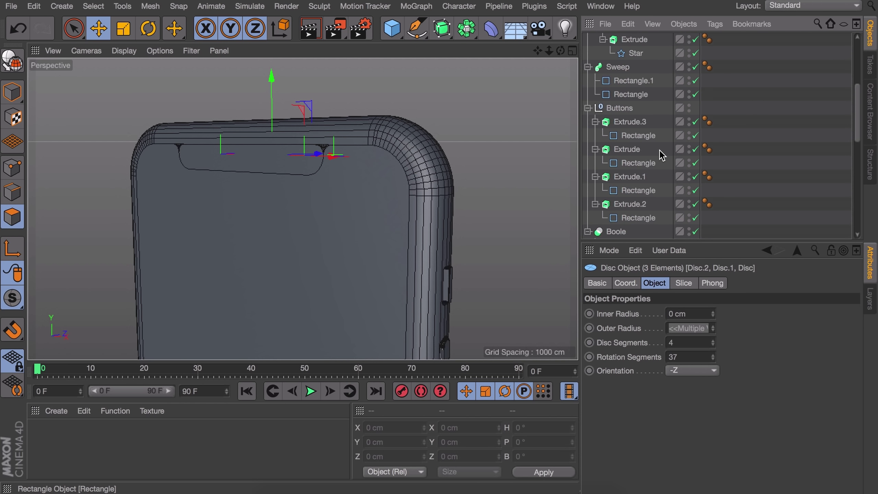
{"action": "scroll", "coordinate": [632, 139], "scroll_direction": "down", "scroll_amount": 3}
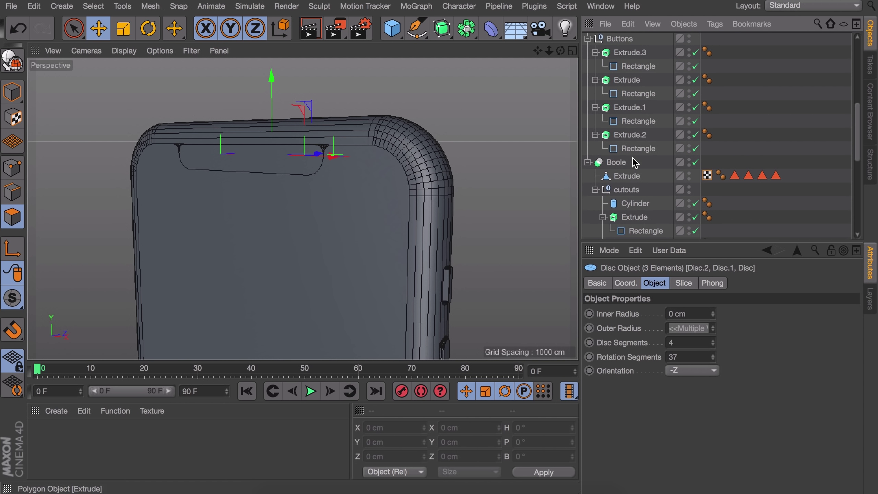
{"action": "left_click", "coordinate": [627, 176]}
{"action": "key", "text": "9"}
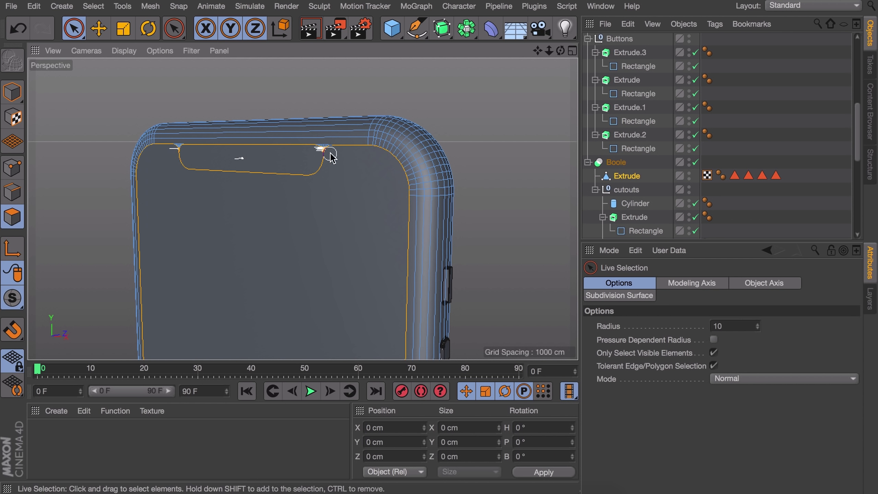
Melt the misplaced notch polygons on the phone's rear side into one flat face
{"action": "scroll", "coordinate": [331, 158], "scroll_direction": "up", "scroll_amount": 6}
{"action": "left_click_drag", "start_coordinate": [193, 204], "coordinate": [161, 167], "text": "alt"}
{"action": "key", "text": "u"}
{"action": "key", "text": "z"}
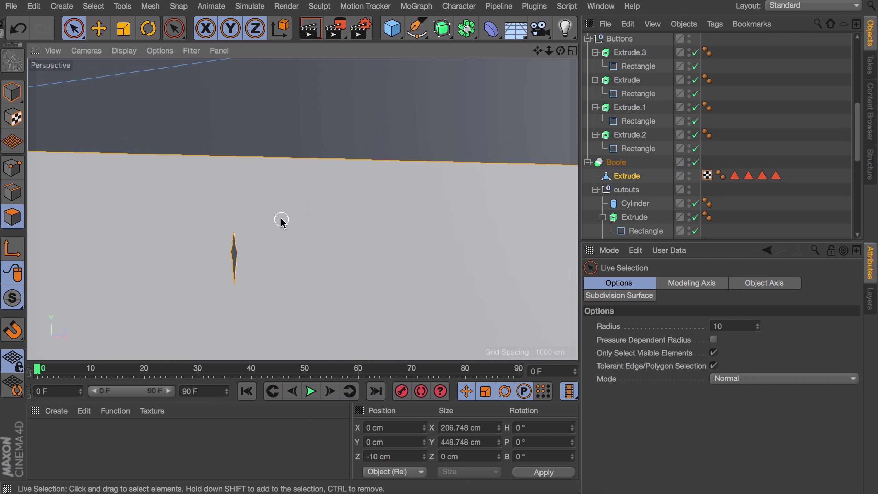
{"action": "left_click_drag", "start_coordinate": [243, 276], "coordinate": [208, 252]}
{"action": "key", "text": "u"}
{"action": "key", "text": "z"}
{"action": "scroll", "coordinate": [343, 221], "scroll_direction": "down", "scroll_amount": 8}
{"action": "scroll", "coordinate": [385, 234], "scroll_direction": "down", "scroll_amount": 4}
{"action": "key", "text": "u"}
{"action": "key", "text": "z"}
Try to cut a rectangular notch outline around the speaker and sensors into the phone's front with Line Cut
{"action": "key", "text": "e"}
{"action": "middle_click", "coordinate": [574, 97]}
{"action": "middle_click", "coordinate": [381, 225]}
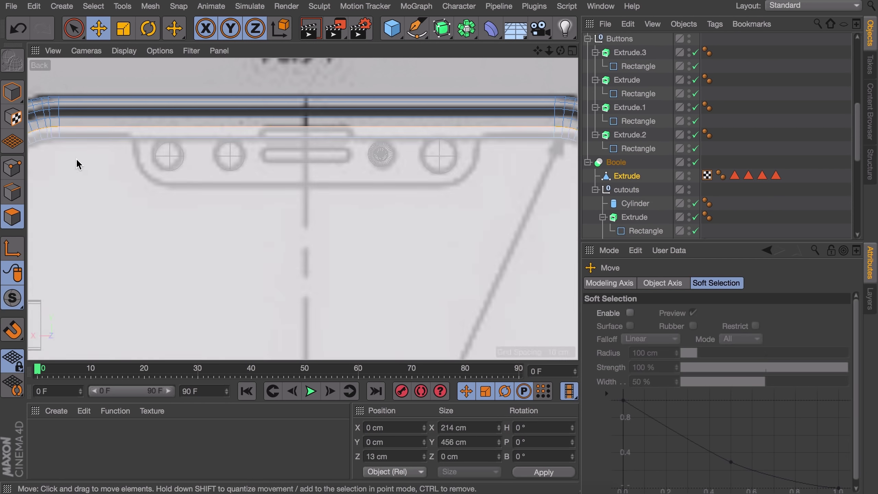
{"action": "left_click", "coordinate": [12, 192]}
{"action": "key", "text": "k"}
{"action": "key", "text": "k"}
{"action": "scroll", "coordinate": [368, 172], "scroll_direction": "up", "scroll_amount": 2}
{"action": "key", "text": "e"}
{"action": "key", "text": "k"}
{"action": "key", "text": "k"}
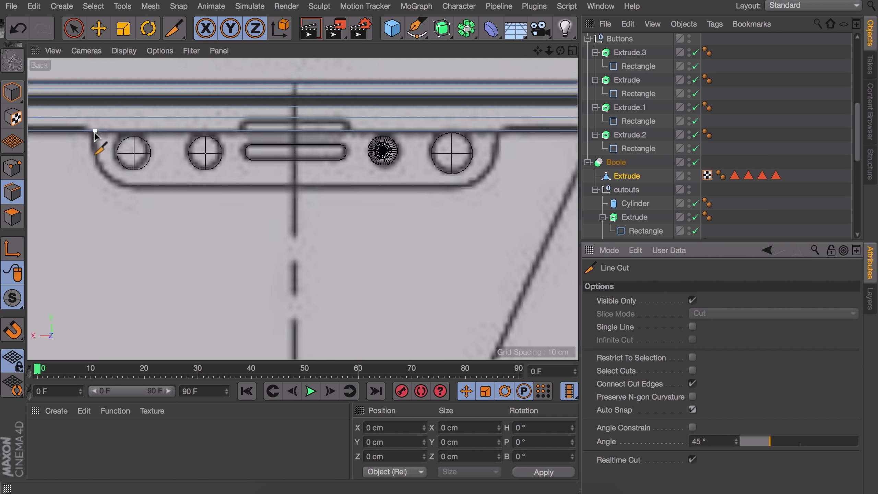
{"action": "left_click", "coordinate": [94, 131]}
{"action": "left_click", "coordinate": [94, 187]}
{"action": "left_click", "coordinate": [499, 187]}
{"action": "left_click", "coordinate": [499, 131]}
{"action": "key", "text": "super+z"}
Inset the phone's front face by about 3.5 cm with Extrude Inner
{"action": "middle_click", "coordinate": [419, 276]}
{"action": "left_click", "coordinate": [12, 217]}
{"action": "key", "text": "i"}
{"action": "left_click_drag", "start_coordinate": [316, 179], "coordinate": [314, 179]}
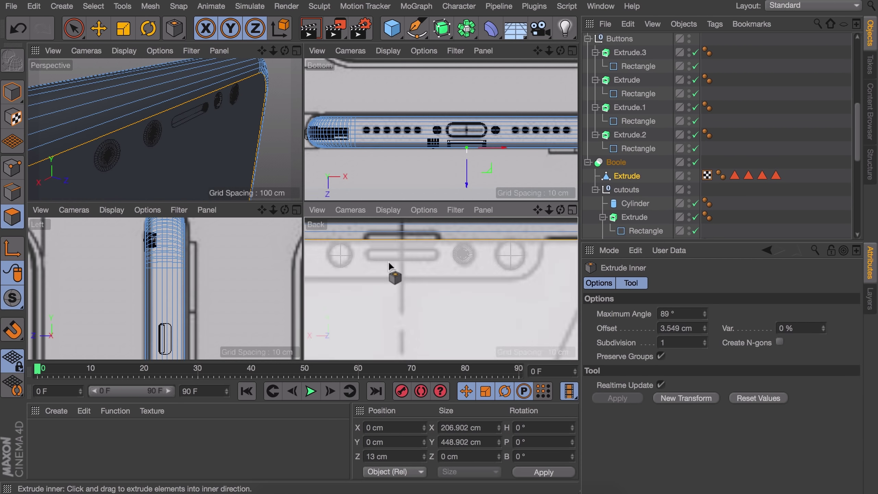
Cut the rectangular notch outline around the sensors and speaker slot into the inset front face
{"action": "middle_click", "coordinate": [388, 264]}
{"action": "key", "text": "k"}
{"action": "key", "text": "k"}
{"action": "left_click", "coordinate": [150, 142]}
{"action": "left_click", "coordinate": [149, 191]}
{"action": "left_click", "coordinate": [509, 191]}
{"action": "left_click", "coordinate": [509, 142]}
Select the notch's two lower corner points and round them with a Bevel using 5 subdivisions
{"action": "left_click", "coordinate": [626, 176]}
{"action": "left_click", "coordinate": [12, 168]}
{"action": "left_click", "coordinate": [149, 191]}
{"action": "left_click", "coordinate": [509, 191], "text": "shift"}
{"action": "key", "text": "m"}
{"action": "key", "text": "s"}
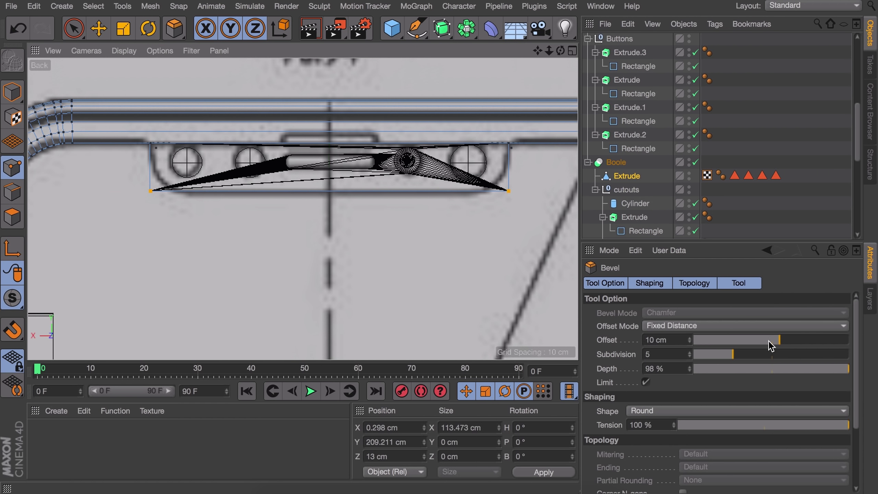
Bevel the notch's upper corner points where the outline meets the screen border
{"action": "key", "text": "e"}
{"action": "scroll", "coordinate": [151, 143], "scroll_direction": "up", "scroll_amount": 4}
{"action": "key", "text": "m"}
{"action": "key", "text": "s"}
Switch the Bottom viewport to the Front view to show the phone's rear side
{"action": "middle_click", "coordinate": [392, 182]}
{"action": "scroll", "coordinate": [392, 182], "scroll_direction": "down", "scroll_amount": 5}
{"action": "left_click_drag", "start_coordinate": [392, 182], "coordinate": [387, 212], "text": "alt"}
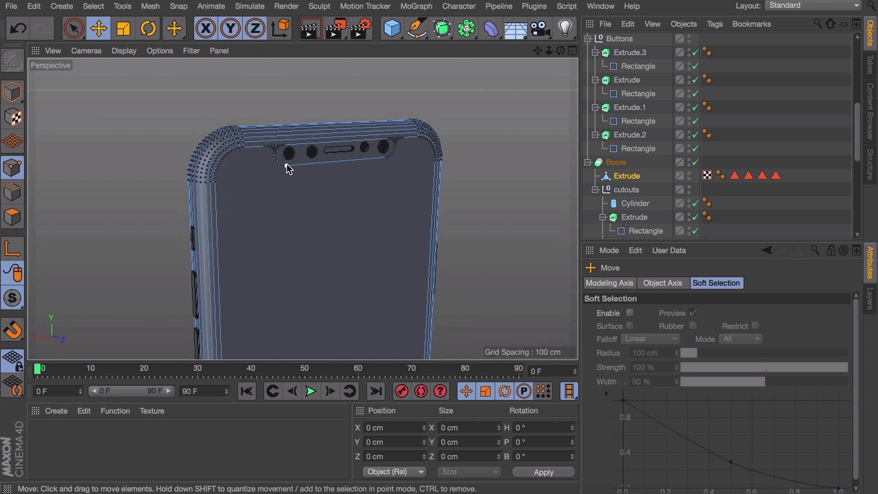
{"action": "left_click_drag", "start_coordinate": [287, 164], "coordinate": [299, 204], "text": "alt"}
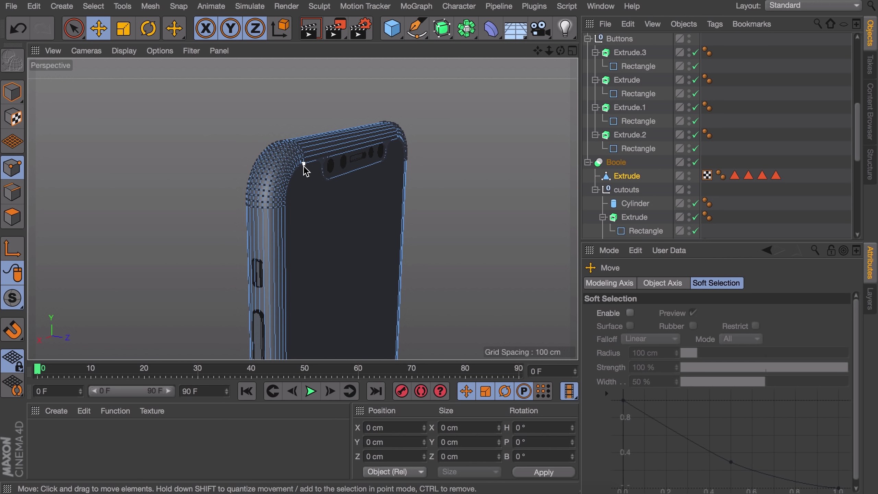
{"action": "left_click_drag", "start_coordinate": [302, 168], "coordinate": [332, 171], "text": "alt"}
{"action": "middle_click", "coordinate": [331, 172]}
{"action": "scroll", "coordinate": [477, 112], "scroll_direction": "down", "scroll_amount": 10}
{"action": "left_click_drag", "start_coordinate": [537, 51], "coordinate": [452, 125]}
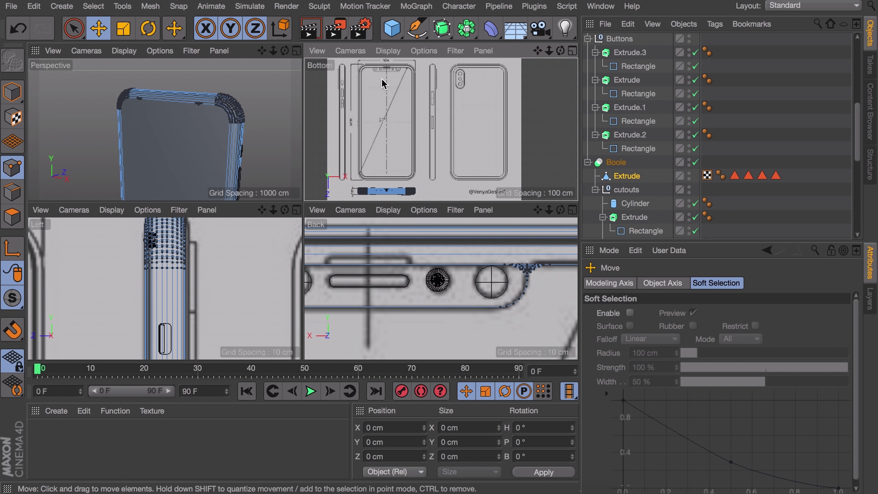
{"action": "middle_click", "coordinate": [433, 83]}
{"action": "left_click", "coordinate": [86, 50]}
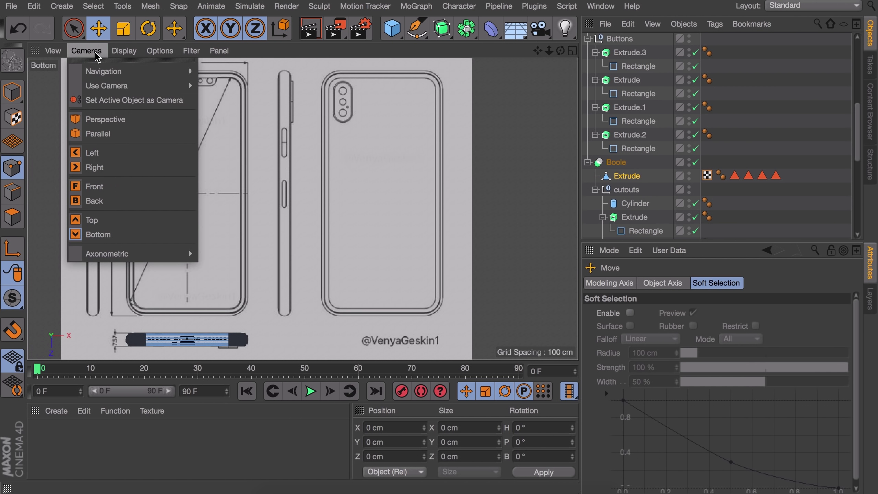
{"action": "left_click", "coordinate": [116, 188]}
Align the Front view's background picture with the phone body at offset X -226 and Y -51
{"action": "scroll", "coordinate": [287, 138], "scroll_direction": "up", "scroll_amount": 2}
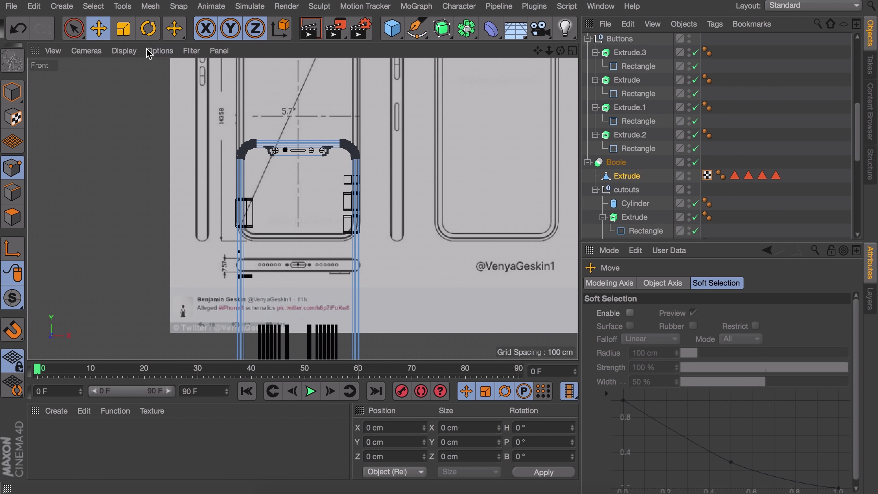
{"action": "left_click", "coordinate": [160, 50]}
{"action": "left_click", "coordinate": [189, 379]}
{"action": "left_click_drag", "start_coordinate": [676, 392], "coordinate": [678, 411]}
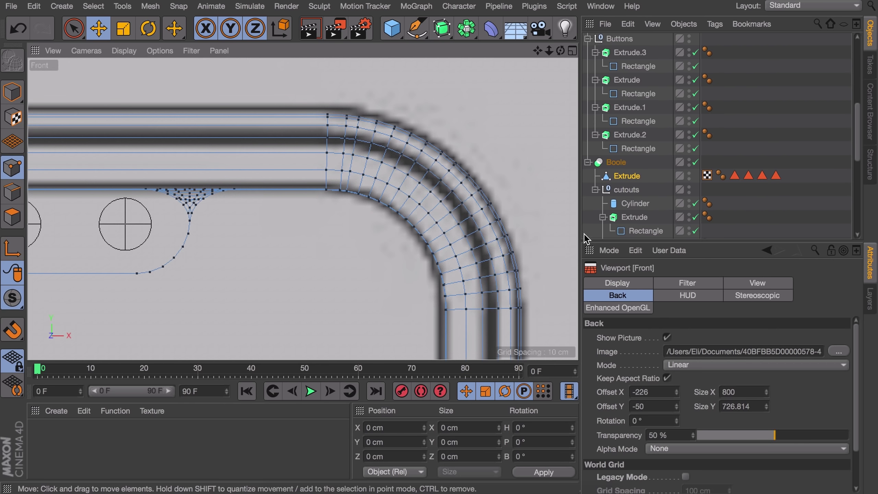
{"action": "left_click_drag", "start_coordinate": [678, 411], "coordinate": [678, 411]}
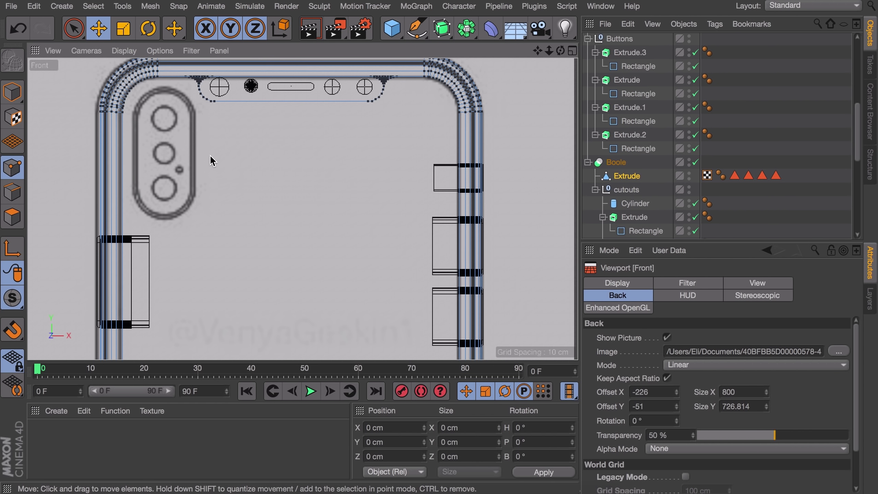
Draw a rectangle spline 38 cm wide and 82 cm high over the rear camera outline, rounded with a 19 cm radius
{"action": "left_click_drag", "start_coordinate": [416, 28], "coordinate": [544, 147]}
{"action": "scroll", "coordinate": [646, 49], "scroll_direction": "up", "scroll_amount": 10}
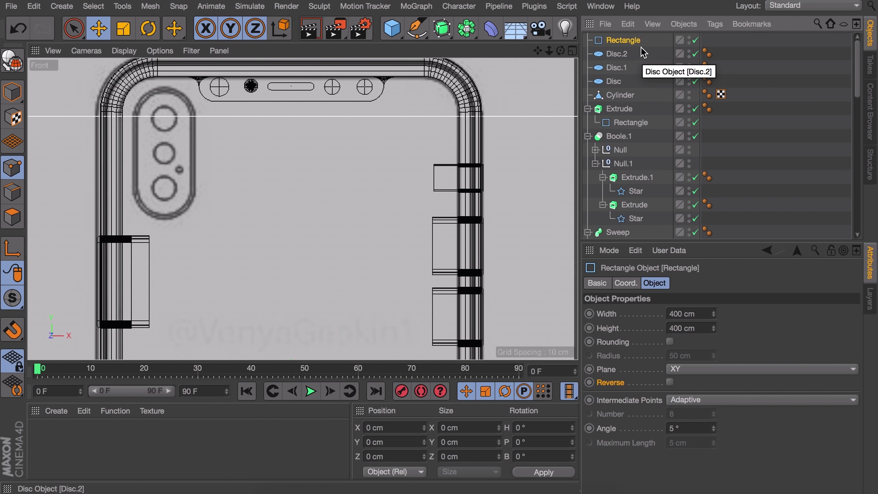
{"action": "scroll", "coordinate": [296, 292], "scroll_direction": "down", "scroll_amount": 3}
{"action": "left_click_drag", "start_coordinate": [353, 266], "coordinate": [291, 123]}
{"action": "mouse_move", "coordinate": [713, 315]}
{"action": "left_mouse_down"}
{"action": "mouse_move", "coordinate": [714, 438]}
{"action": "mouse_move", "coordinate": [713, 317]}
{"action": "left_mouse_up"}
{"action": "left_click", "coordinate": [713, 327]}
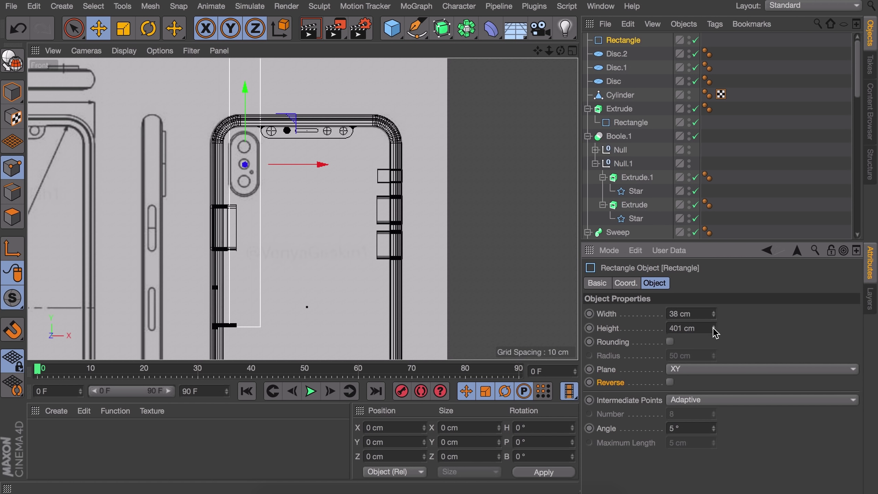
{"action": "left_click", "coordinate": [670, 343]}
{"action": "scroll", "coordinate": [264, 94], "scroll_direction": "up", "scroll_amount": 5}
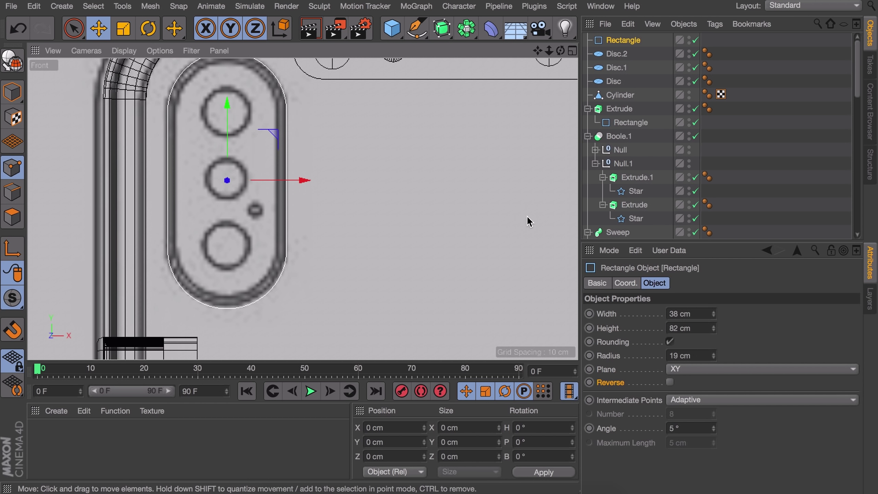
Extrude the rounded camera rectangle 20 cm with an Extrude object and inspect it on the phone's back
{"action": "left_click_drag", "start_coordinate": [442, 27], "coordinate": [613, 40]}
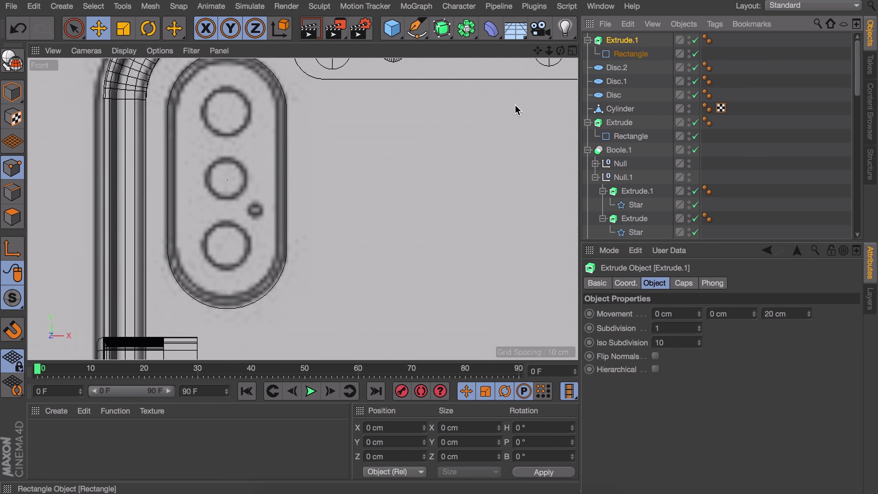
{"action": "middle_click", "coordinate": [234, 131]}
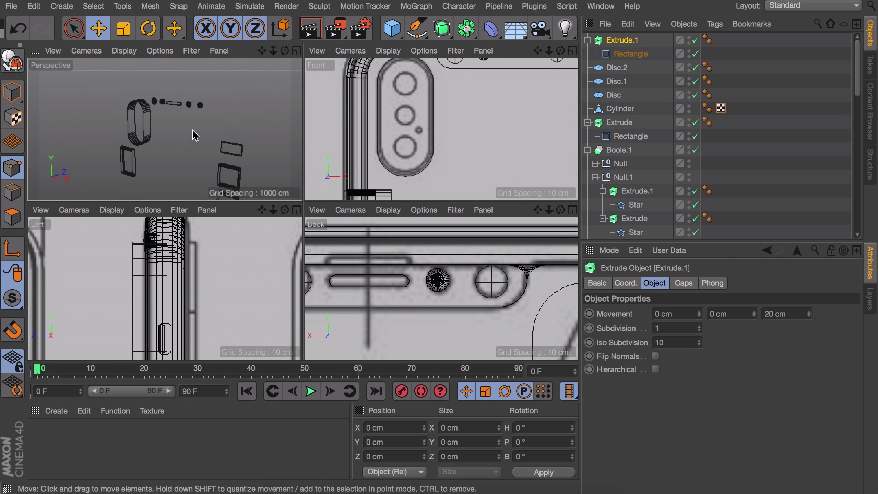
{"action": "middle_click", "coordinate": [241, 130]}
{"action": "scroll", "coordinate": [238, 138], "scroll_direction": "down", "scroll_amount": 2}
{"action": "left_click_drag", "start_coordinate": [255, 156], "coordinate": [365, 249], "text": "alt"}
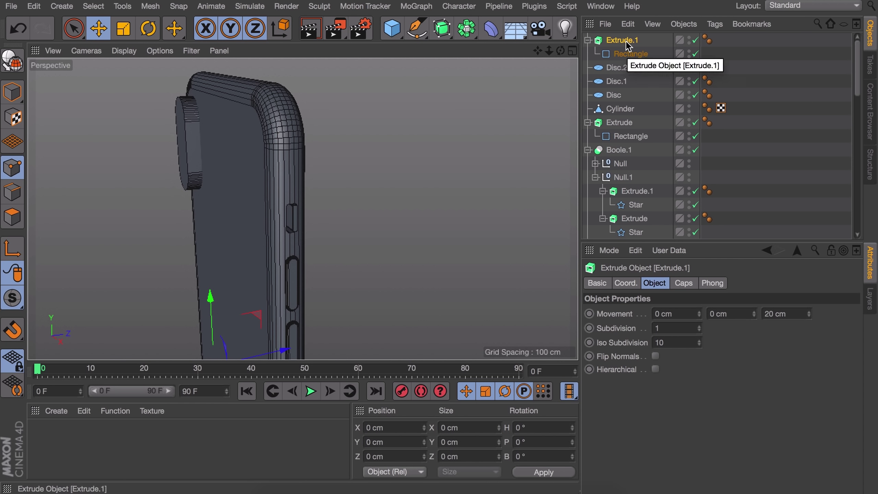
Try a Fillet Cap start with a 3 cm radius and Constrain on the camera extrusion
{"action": "left_click", "coordinate": [683, 283]}
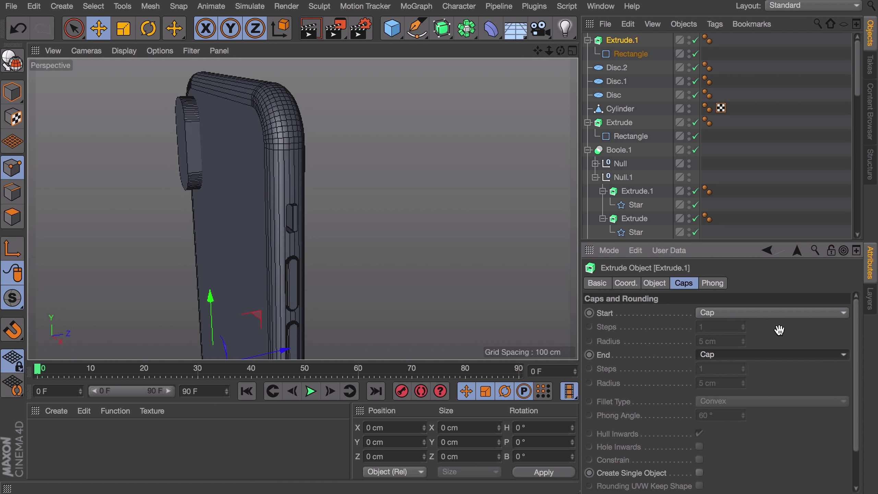
{"action": "left_click", "coordinate": [752, 313]}
{"action": "left_click", "coordinate": [737, 367]}
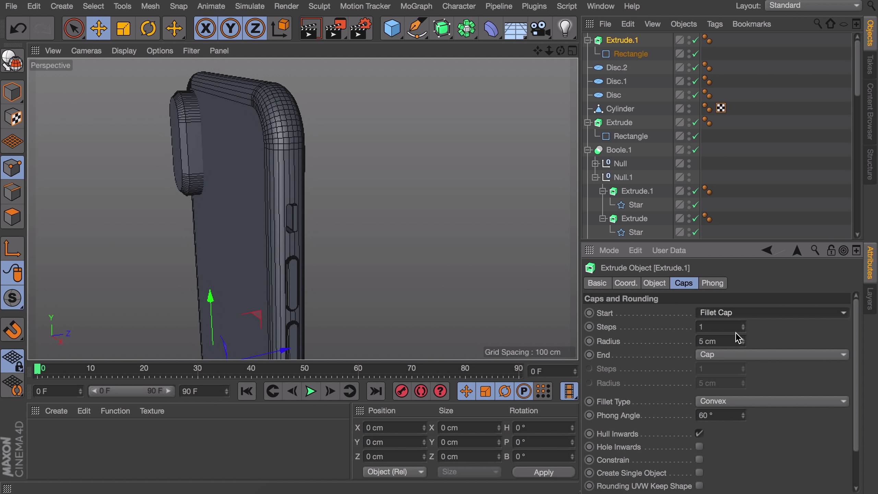
{"action": "left_click", "coordinate": [744, 343]}
{"action": "left_click", "coordinate": [744, 344]}
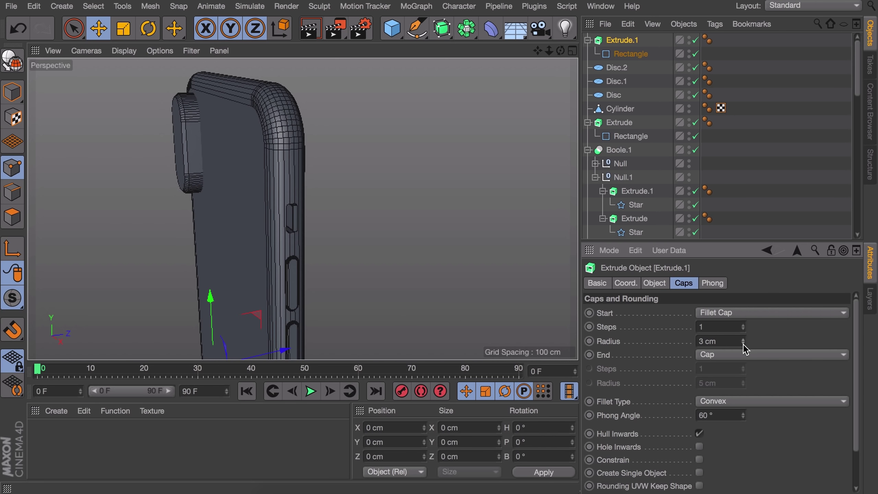
{"action": "left_click", "coordinate": [699, 460]}
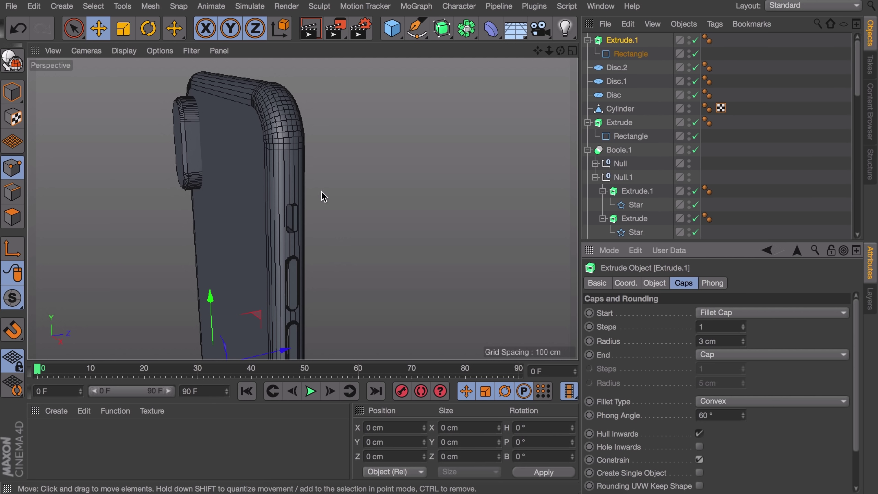
Move the camera rectangle in depth in the Left view so the bump lines up with the side blueprint
{"action": "left_click_drag", "start_coordinate": [190, 102], "coordinate": [351, 161], "text": "alt"}
{"action": "middle_click", "coordinate": [356, 159]}
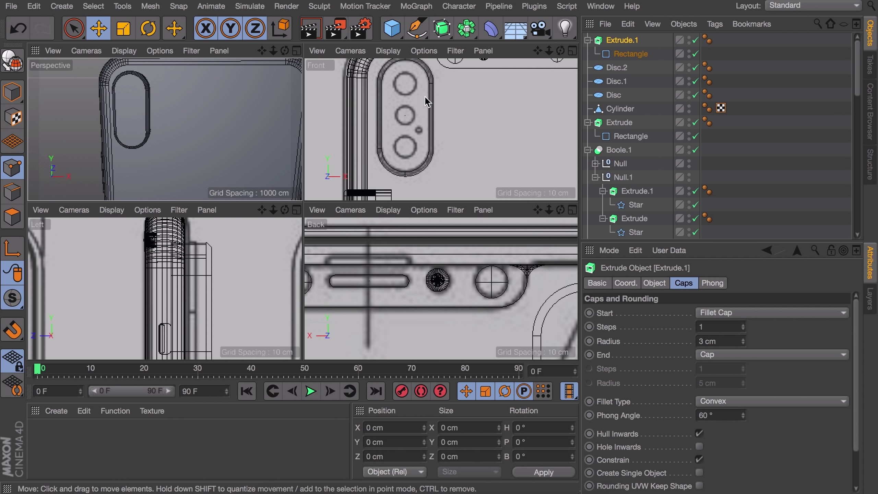
{"action": "scroll", "coordinate": [425, 98], "scroll_direction": "up", "scroll_amount": 5}
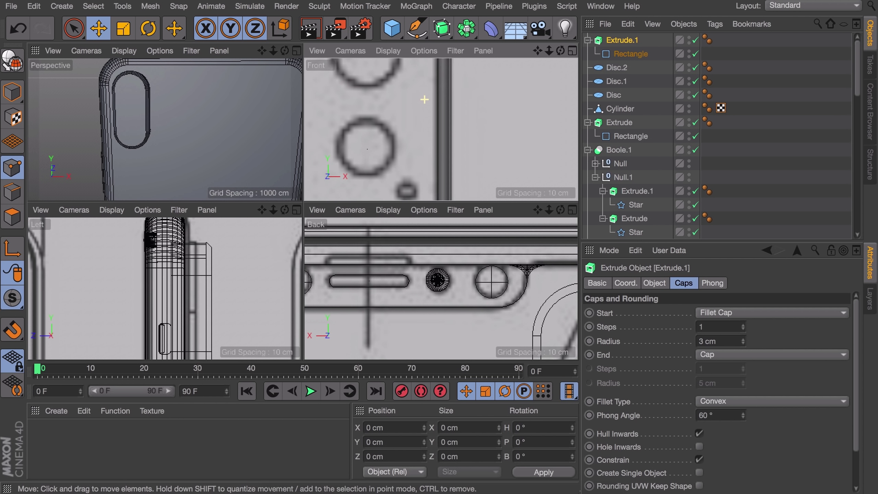
{"action": "middle_click", "coordinate": [439, 113]}
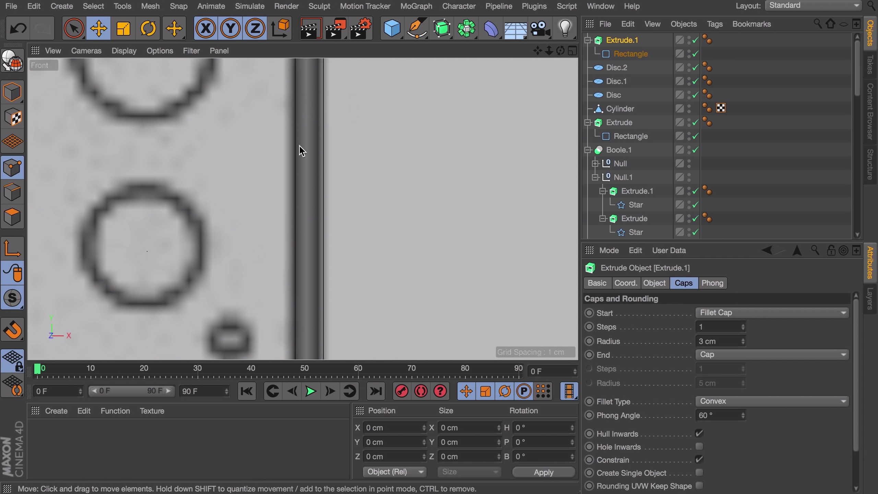
{"action": "middle_click", "coordinate": [298, 187]}
{"action": "middle_click", "coordinate": [190, 127]}
{"action": "middle_click", "coordinate": [263, 148]}
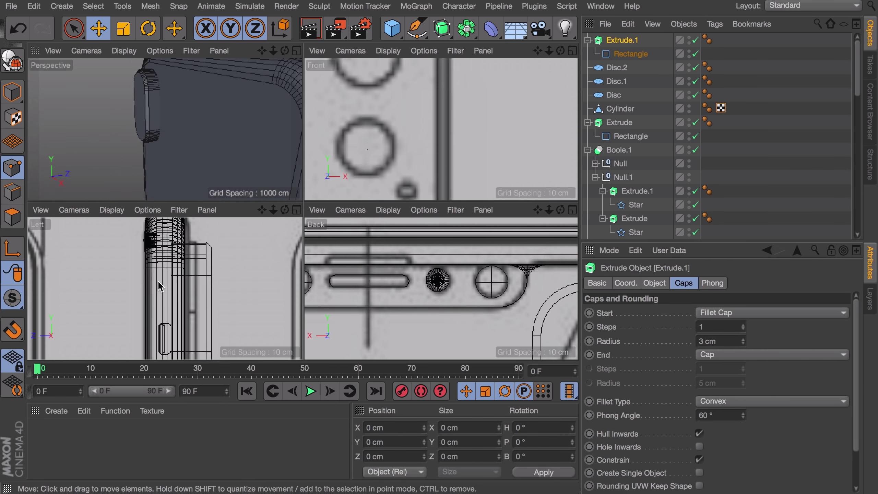
{"action": "middle_click", "coordinate": [158, 280]}
{"action": "left_click", "coordinate": [626, 53]}
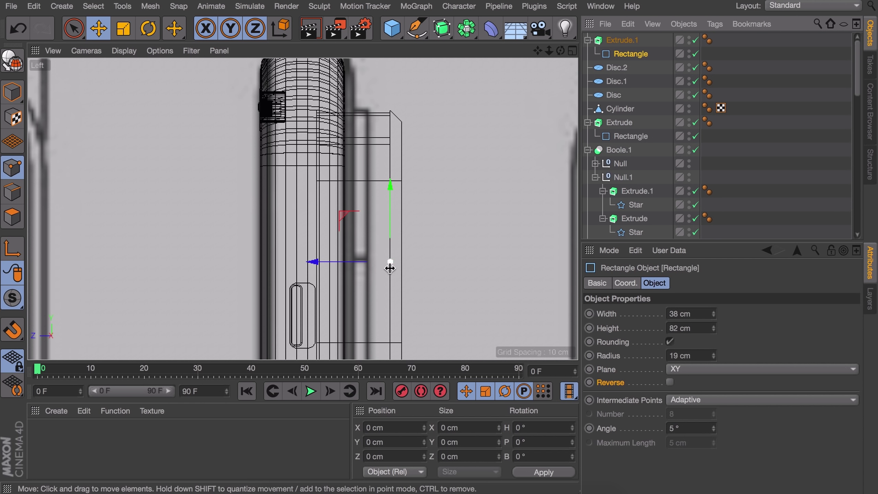
{"action": "left_click_drag", "start_coordinate": [326, 262], "coordinate": [292, 262]}
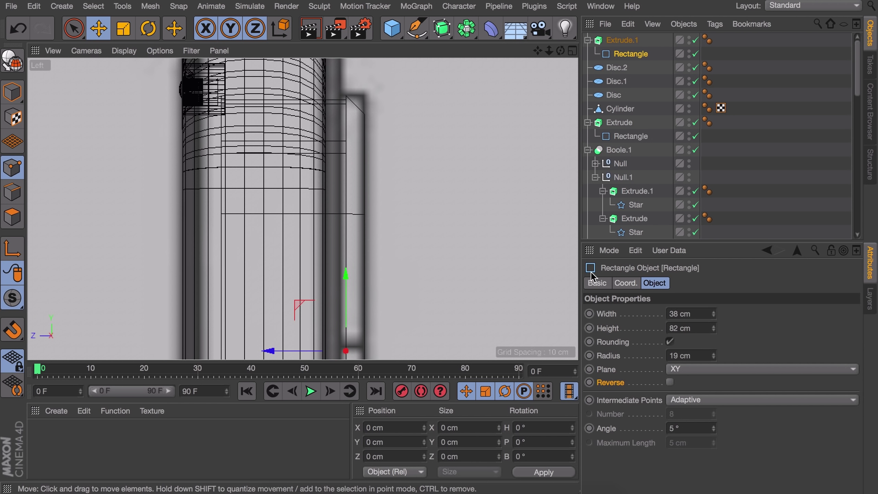
Set the camera extrusion's start to a plain Cap and move its rectangle to the blueprint bump's outer edge
{"action": "left_click", "coordinate": [622, 40]}
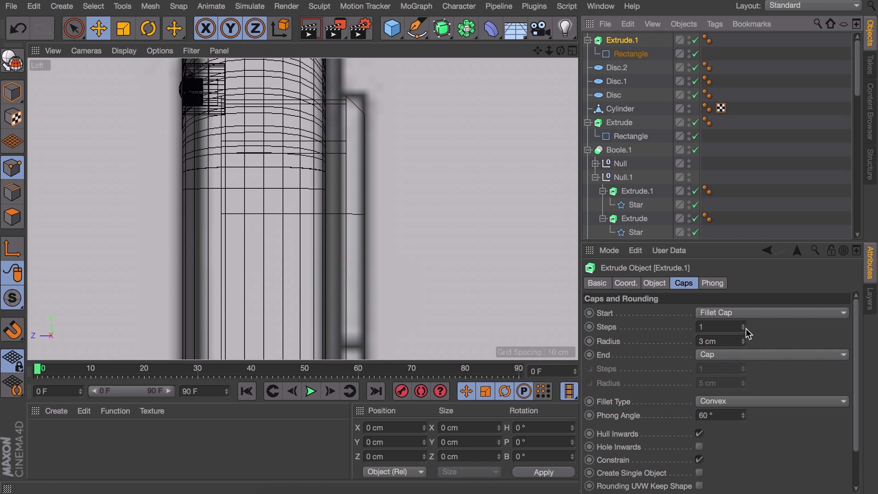
{"action": "left_click", "coordinate": [731, 313]}
{"action": "left_click", "coordinate": [728, 355]}
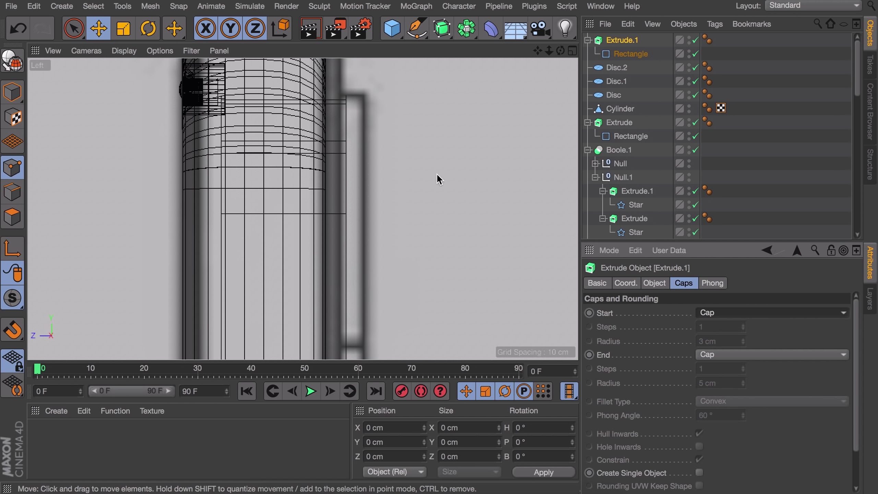
{"action": "left_click", "coordinate": [630, 53]}
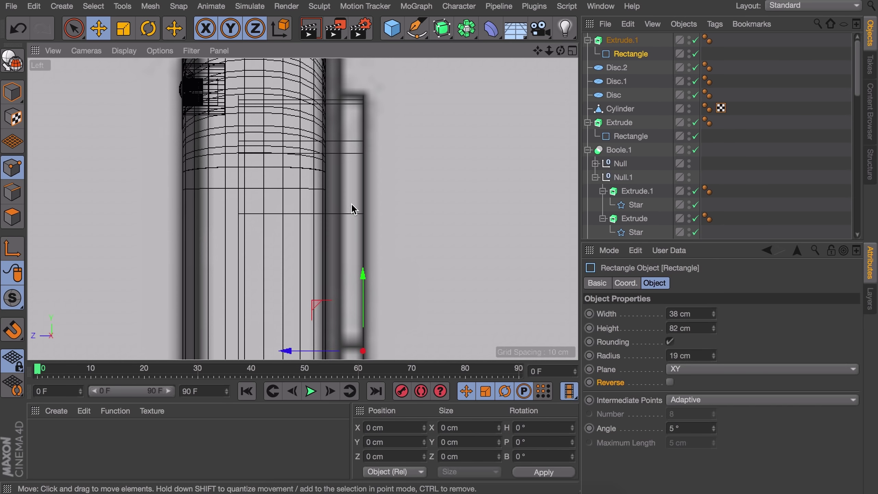
{"action": "middle_click", "coordinate": [334, 257]}
{"action": "middle_click", "coordinate": [168, 122]}
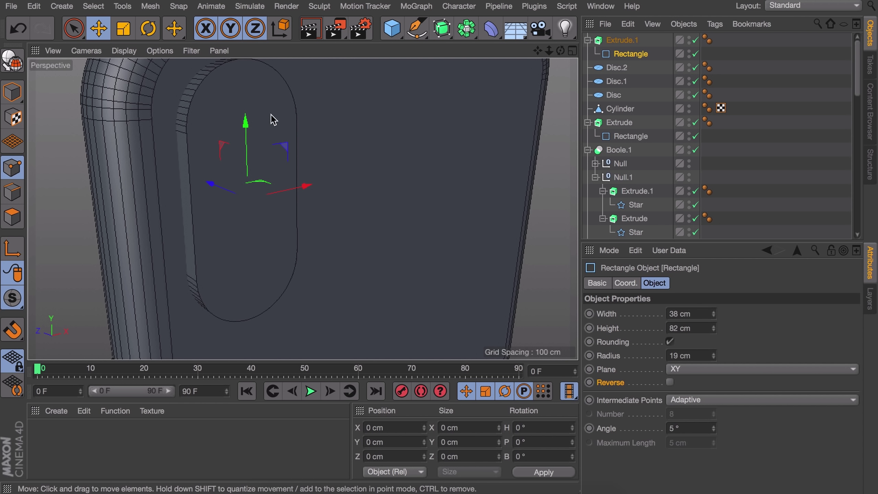
Make the camera extrusion editable and select its Cap 1 child object
{"action": "left_click", "coordinate": [627, 40]}
{"action": "middle_click_drag", "start_coordinate": [278, 116], "coordinate": [306, 148], "text": "alt"}
{"action": "key", "text": "c"}
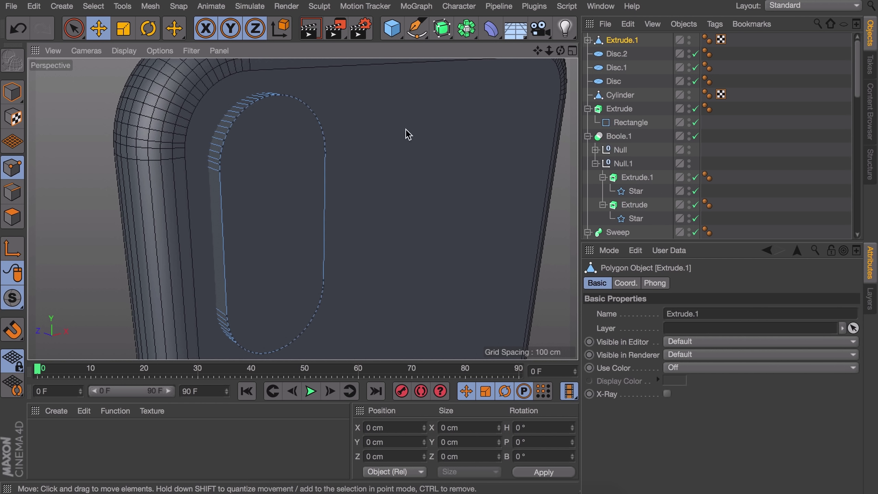
{"action": "left_click", "coordinate": [588, 40]}
{"action": "left_click", "coordinate": [625, 64]}
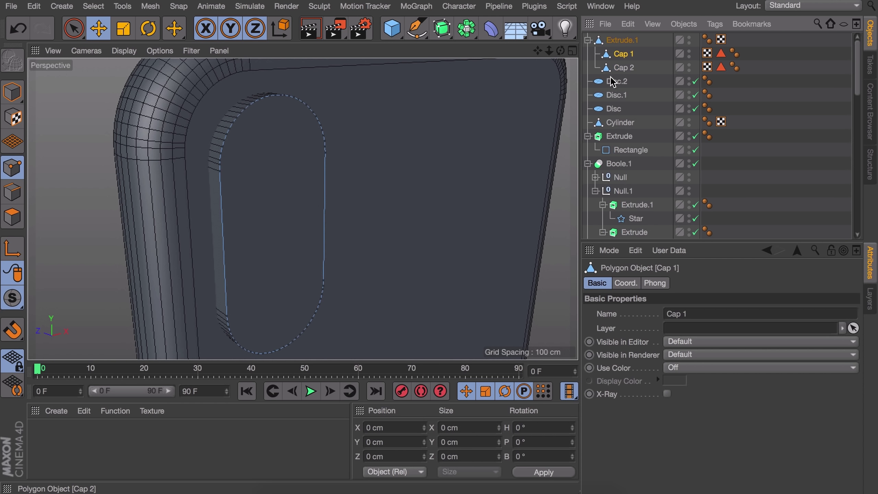
Inset the camera bump's outer face with Extrude Inner to about 31.3 by 75.3 cm, following the blueprint's inner outline
{"action": "middle_click_drag", "start_coordinate": [306, 176], "coordinate": [292, 140], "text": "alt"}
{"action": "left_click", "coordinate": [12, 216]}
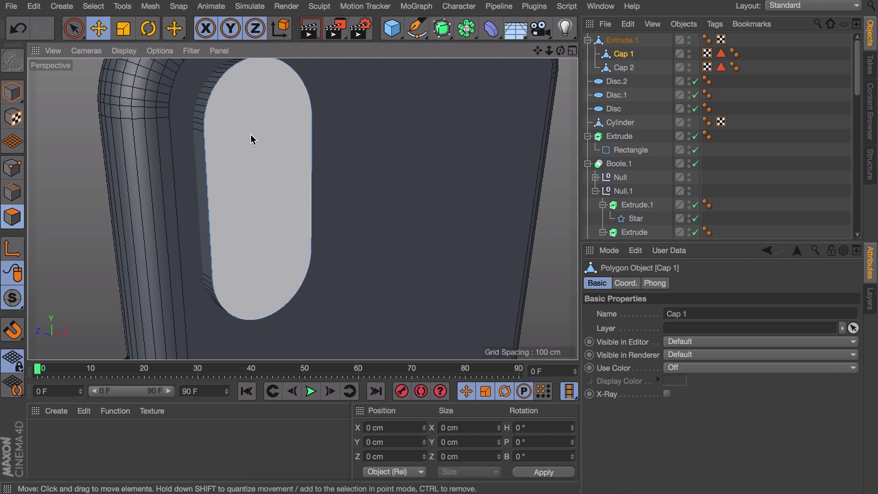
{"action": "left_click", "coordinate": [263, 138]}
{"action": "key", "text": "i"}
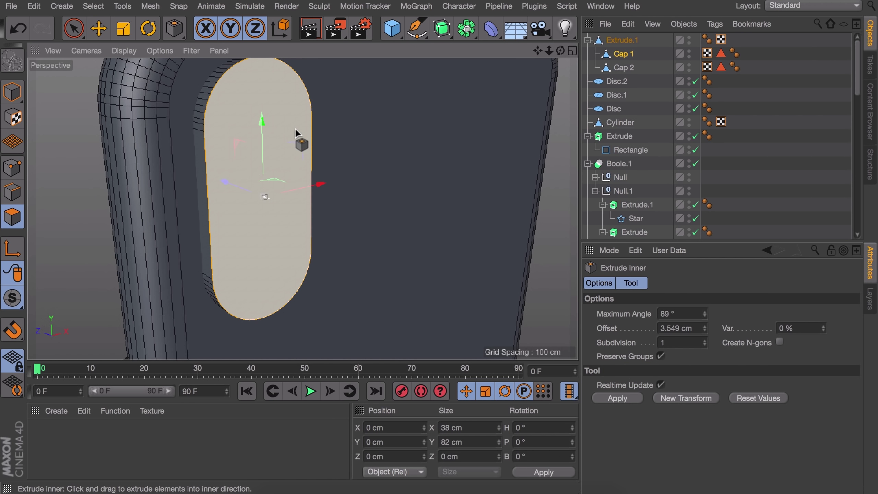
{"action": "middle_click", "coordinate": [320, 133]}
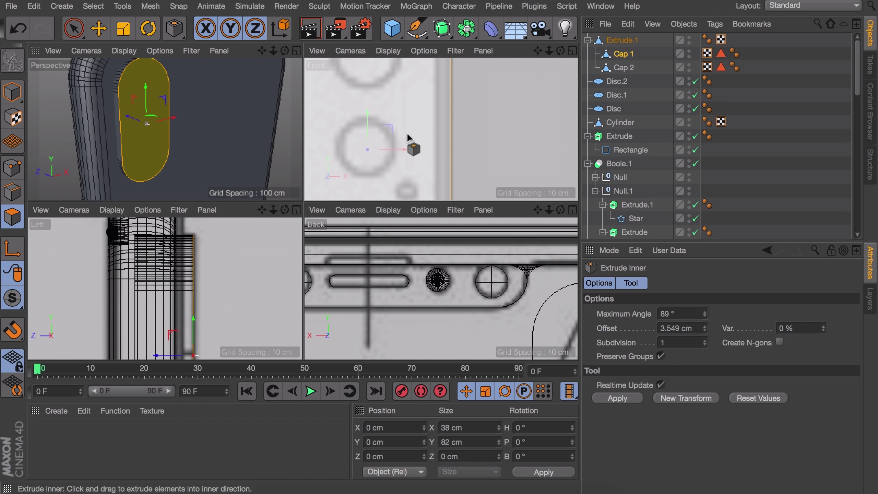
{"action": "middle_click", "coordinate": [412, 143]}
{"action": "scroll", "coordinate": [408, 173], "scroll_direction": "up", "scroll_amount": 5}
{"action": "left_click_drag", "start_coordinate": [408, 173], "coordinate": [392, 173]}
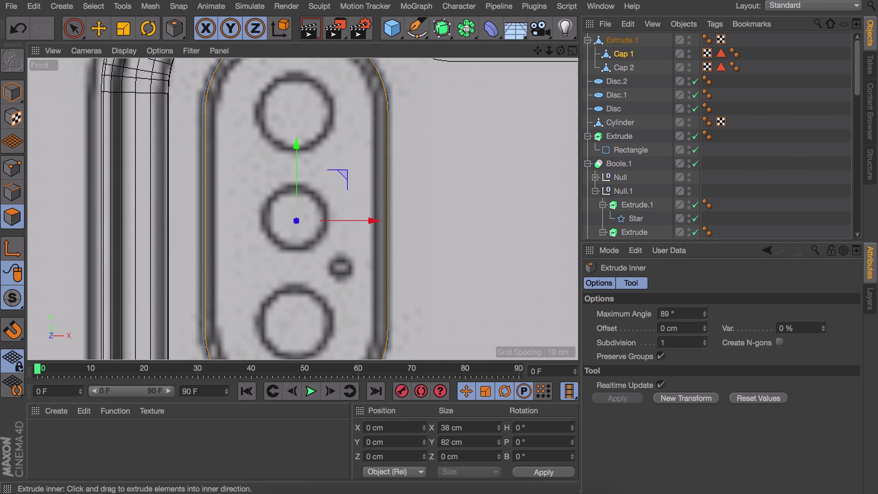
Move the inset camera face outward by about 0.64 cm to form a sloped rim
{"action": "key", "text": "e"}
{"action": "key", "text": "F1"}
{"action": "scroll", "coordinate": [223, 166], "scroll_direction": "up", "scroll_amount": 5}
{"action": "left_click_drag", "start_coordinate": [220, 194], "coordinate": [276, 158]}
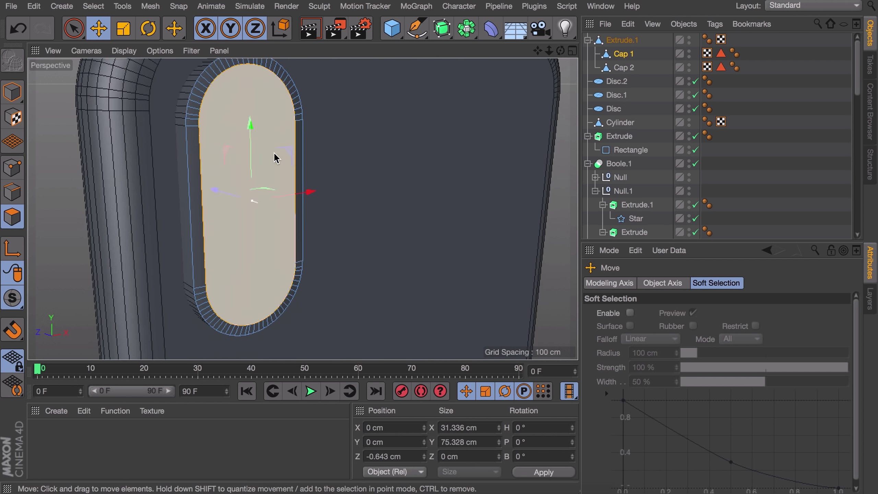
Add a cylinder facing the phone's rear and fit its position and radius to the blueprint's upper lens circle
{"action": "middle_click", "coordinate": [340, 127]}
{"action": "middle_click", "coordinate": [457, 129]}
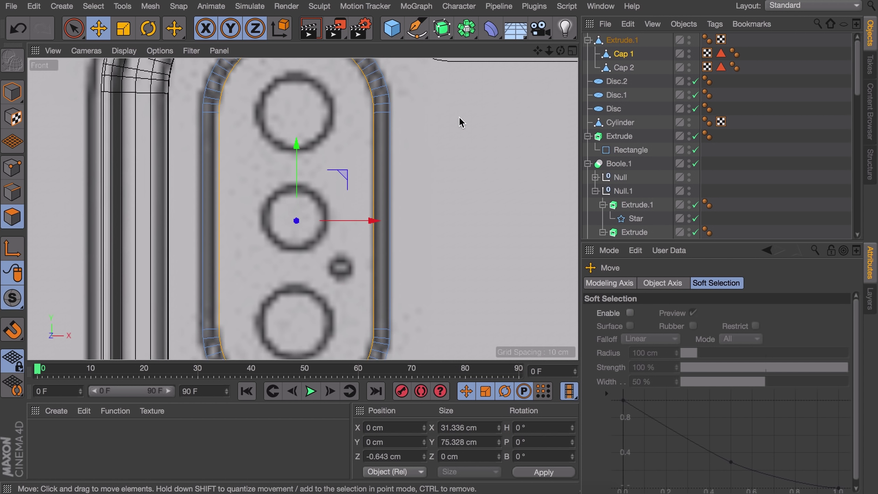
{"action": "scroll", "coordinate": [456, 123], "scroll_direction": "down", "scroll_amount": 3}
{"action": "middle_click_drag", "start_coordinate": [445, 131], "coordinate": [369, 143], "text": "alt"}
{"action": "mouse_move", "coordinate": [392, 30]}
{"action": "left_mouse_down"}
{"action": "mouse_move", "coordinate": [571, 104]}
{"action": "mouse_move", "coordinate": [646, 47]}
{"action": "left_mouse_up"}
{"action": "scroll", "coordinate": [402, 160], "scroll_direction": "down", "scroll_amount": 5}
{"action": "left_click_drag", "start_coordinate": [446, 254], "coordinate": [402, 141]}
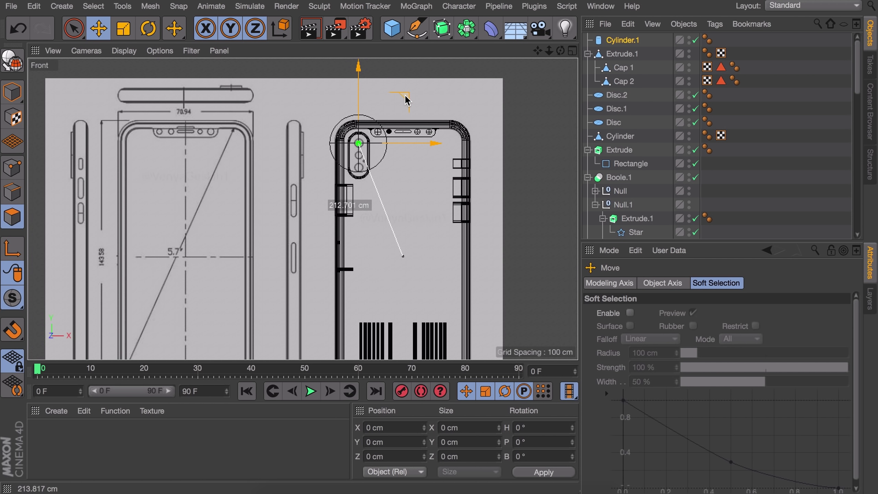
{"action": "scroll", "coordinate": [401, 142], "scroll_direction": "up", "scroll_amount": 10}
{"action": "left_click_drag", "start_coordinate": [535, 206], "coordinate": [361, 206]}
{"action": "left_click_drag", "start_coordinate": [380, 206], "coordinate": [377, 207]}
{"action": "left_click_drag", "start_coordinate": [327, 189], "coordinate": [327, 184]}
Duplicate the lens cylinder onto the lower and middle lens circles, reducing the middle one to about 13.2 cm in diameter
{"action": "middle_click_drag", "start_coordinate": [336, 194], "coordinate": [328, 99], "text": "alt"}
{"action": "left_click_drag", "start_coordinate": [328, 100], "coordinate": [327, 276], "text": "ctrl"}
{"action": "left_click_drag", "start_coordinate": [327, 241], "coordinate": [327, 151], "text": "ctrl"}
{"action": "left_click_drag", "start_coordinate": [349, 194], "coordinate": [345, 195]}
{"action": "left_click_drag", "start_coordinate": [319, 167], "coordinate": [319, 169]}
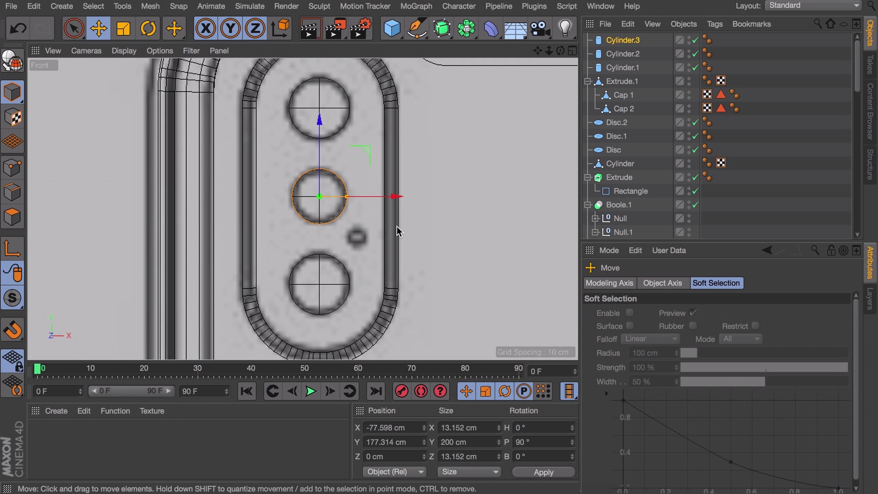
Group the three lens cylinders under a null and add a Boole object
{"action": "left_click", "coordinate": [619, 68], "text": "shift"}
{"action": "key", "text": "alt+g"}
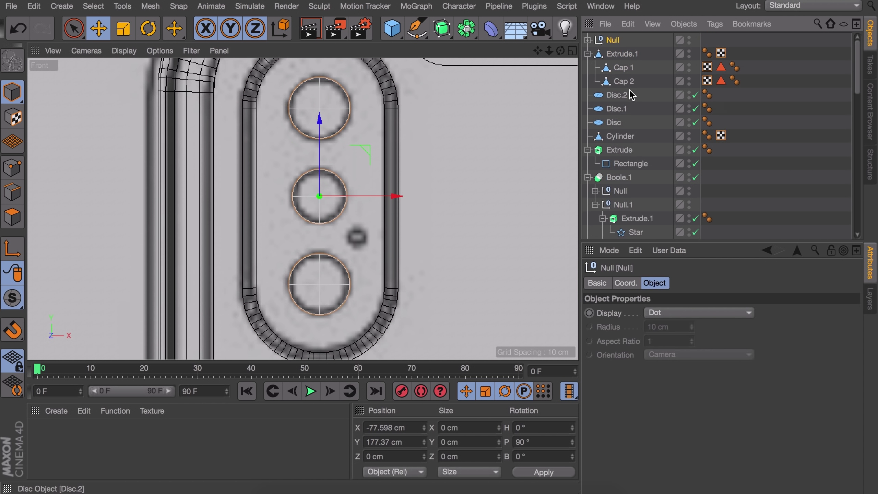
{"action": "left_click", "coordinate": [468, 31]}
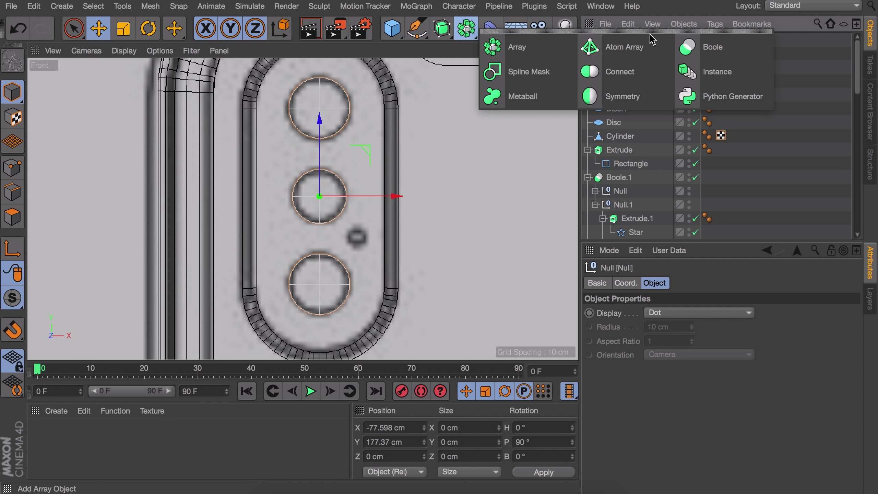
{"action": "left_click", "coordinate": [708, 48]}
Rename the camera bump object as camera and place it together with the cylinder null inside the new Boole
{"action": "double_click", "coordinate": [619, 67]}
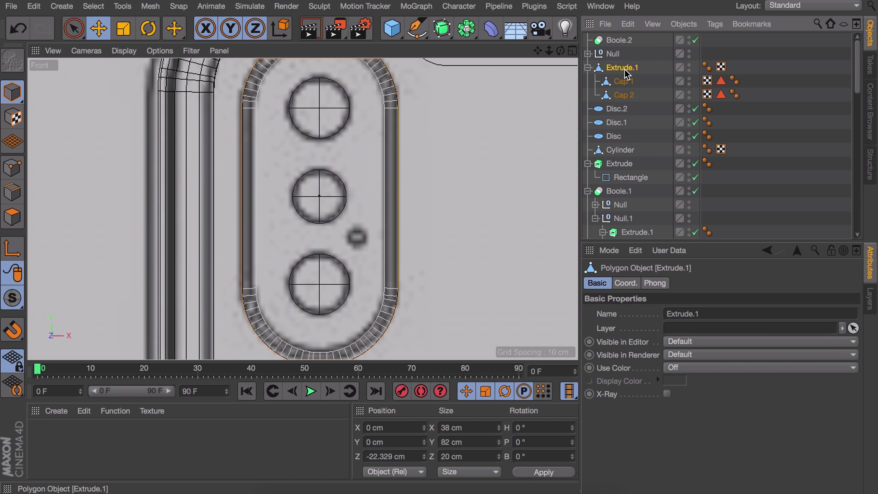
{"action": "type", "text": "camera"}
{"action": "key", "text": "Return"}
{"action": "left_click", "coordinate": [616, 55], "text": "ctrl"}
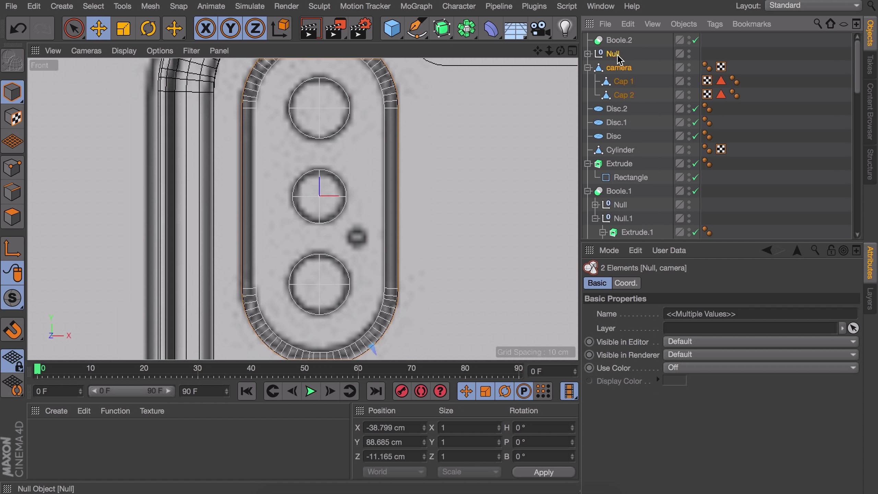
{"action": "left_click_drag", "start_coordinate": [616, 40], "coordinate": [616, 40]}
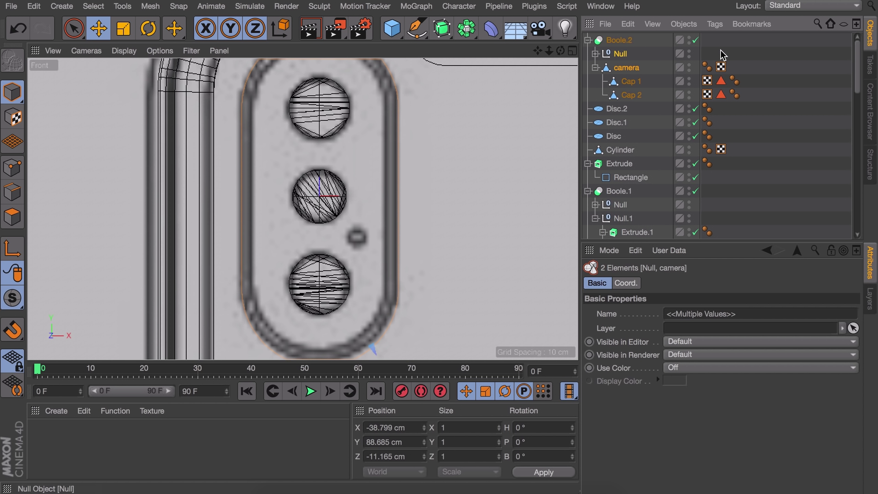
Set the camera Boole to create a single object with new edges hidden, and place camera above the cylinder null so the lenses subtract
{"action": "left_click", "coordinate": [622, 41]}
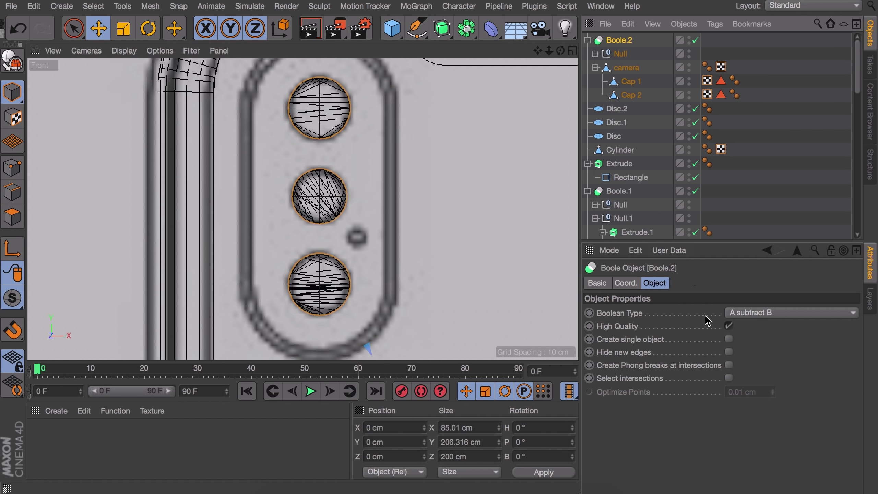
{"action": "left_click", "coordinate": [729, 339]}
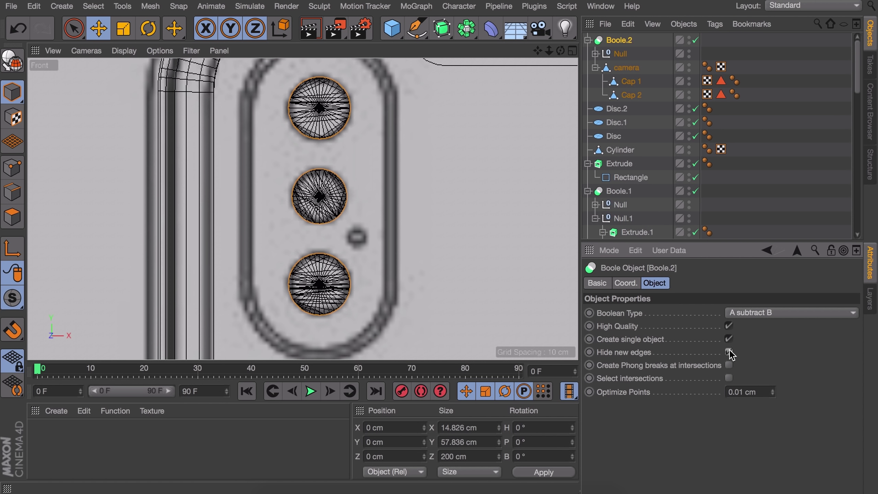
{"action": "left_click", "coordinate": [729, 351]}
{"action": "middle_click", "coordinate": [247, 193]}
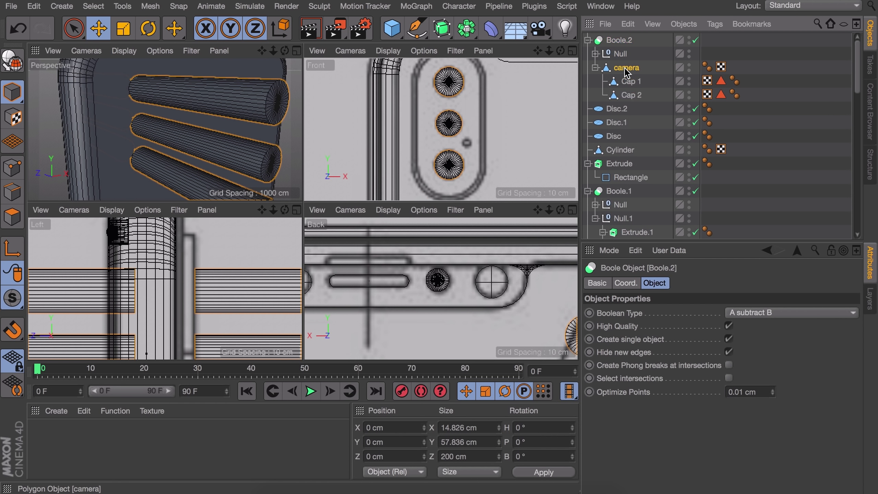
{"action": "left_click_drag", "start_coordinate": [627, 71], "coordinate": [618, 48]}
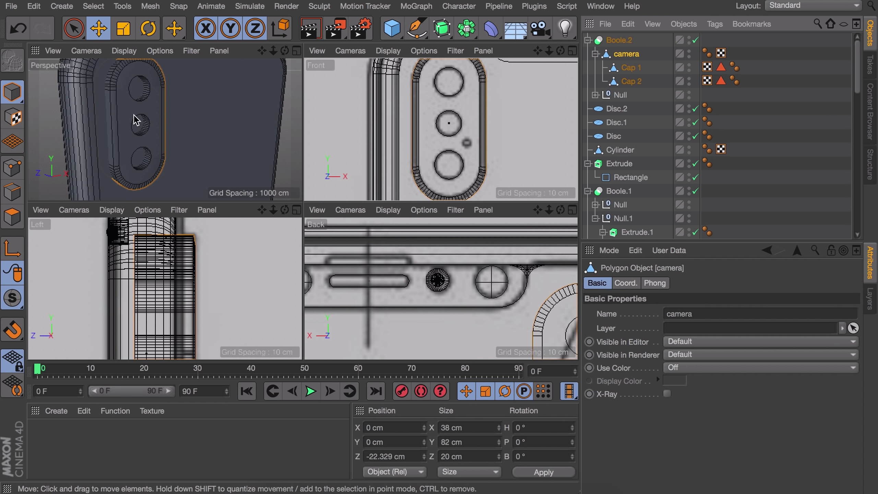
{"action": "scroll", "coordinate": [134, 115], "scroll_direction": "up", "scroll_amount": 10}
{"action": "scroll", "coordinate": [129, 94], "scroll_direction": "down", "scroll_amount": 5}
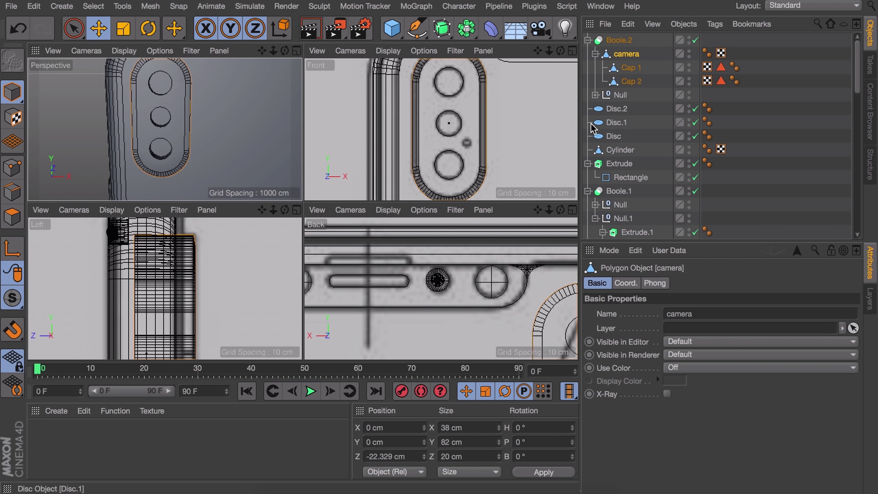
Duplicate the front camera lens object, rotate the copy to 180° bank, and position it over the upper rear lens opening
{"action": "left_click", "coordinate": [438, 280]}
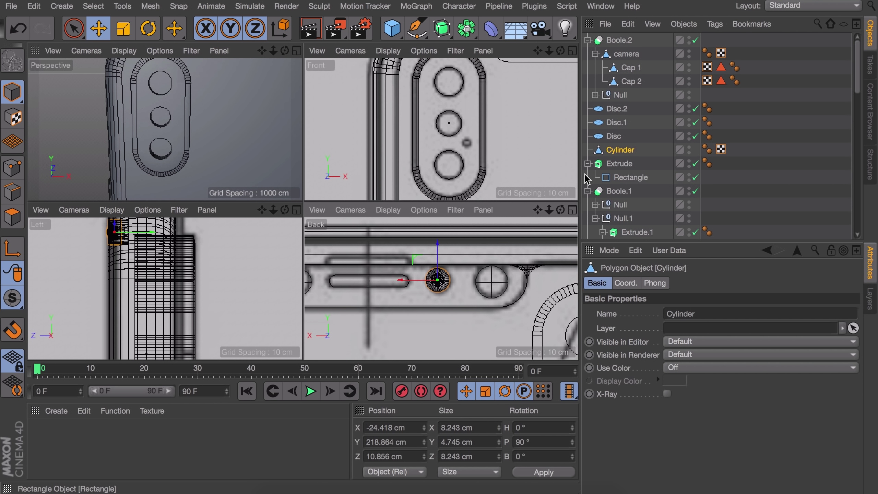
{"action": "key", "text": "super+c"}
{"action": "key", "text": "super+v"}
{"action": "middle_click", "coordinate": [205, 110]}
{"action": "scroll", "coordinate": [207, 115], "scroll_direction": "down", "scroll_amount": 5}
{"action": "key", "text": "r"}
{"action": "left_click_drag", "start_coordinate": [309, 176], "coordinate": [449, 175], "text": "shift"}
{"action": "key", "text": "e"}
{"action": "left_click_drag", "start_coordinate": [346, 207], "coordinate": [263, 207], "text": "alt"}
{"action": "left_click_drag", "start_coordinate": [360, 165], "coordinate": [216, 121]}
{"action": "middle_click", "coordinate": [216, 121]}
{"action": "middle_click", "coordinate": [417, 242]}
{"action": "scroll", "coordinate": [417, 161], "scroll_direction": "down", "scroll_amount": 7}
{"action": "left_click_drag", "start_coordinate": [368, 83], "coordinate": [333, 113]}
{"action": "scroll", "coordinate": [417, 165], "scroll_direction": "up", "scroll_amount": 8}
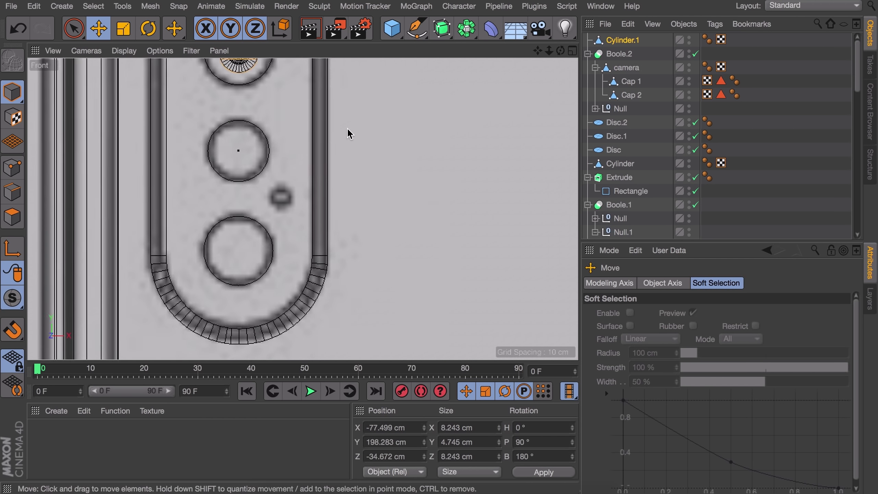
{"action": "middle_click_drag", "start_coordinate": [347, 131], "coordinate": [440, 254], "text": "alt"}
Scale the lens copy to about 15.5 cm in diameter to fill its opening and duplicate it onto the lower lens opening
{"action": "key", "text": "t"}
{"action": "left_click_drag", "start_coordinate": [380, 207], "coordinate": [442, 193]}
{"action": "key", "text": "e"}
{"action": "scroll", "coordinate": [345, 116], "scroll_direction": "down", "scroll_amount": 4}
{"action": "left_click_drag", "start_coordinate": [339, 115], "coordinate": [338, 224], "text": "ctrl"}
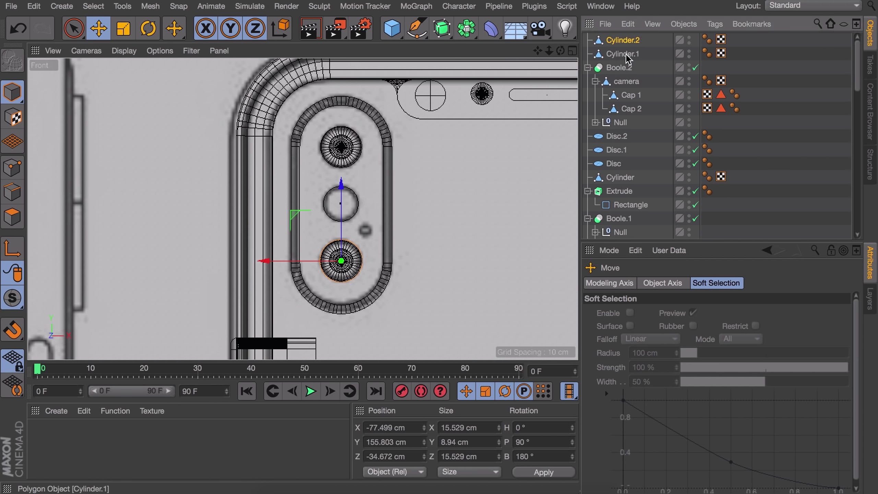
Move the upper and lower lens objects together in depth so they sit inside the camera bump at about Z -12.3 cm
{"action": "left_click", "coordinate": [627, 53], "text": "shift"}
{"action": "middle_click", "coordinate": [164, 114]}
{"action": "middle_click", "coordinate": [164, 114]}
{"action": "left_click_drag", "start_coordinate": [277, 173], "coordinate": [326, 159]}
{"action": "mouse_move", "coordinate": [264, 196]}
{"action": "left_mouse_down", "text": "alt"}
{"action": "mouse_move", "coordinate": [396, 145]}
{"action": "mouse_move", "coordinate": [304, 208]}
{"action": "mouse_move", "coordinate": [275, 196]}
{"action": "left_mouse_up", "text": "alt"}
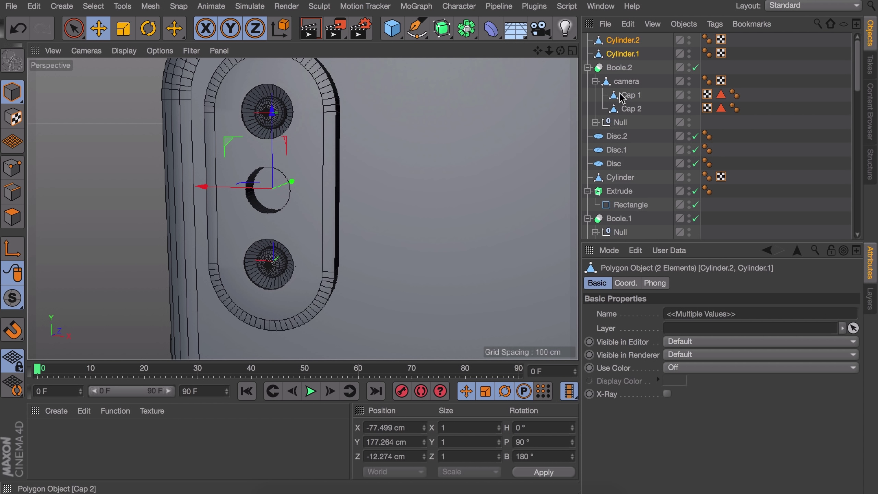
Copy the middle cutting cylinder out of the Boole and shorten the copy to about 31.5 cm to fill the middle opening
{"action": "left_click", "coordinate": [595, 122]}
{"action": "left_click", "coordinate": [619, 136]}
{"action": "key", "text": "ctrl+c"}
{"action": "key", "text": "ctrl+v"}
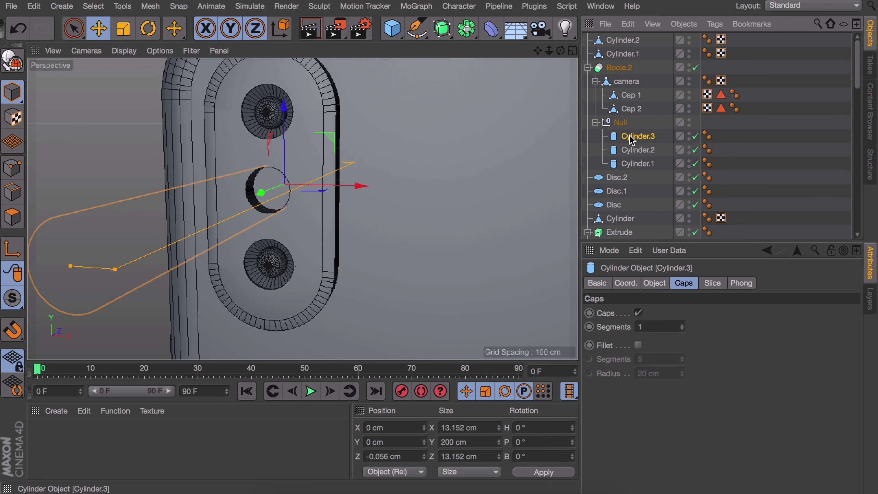
{"action": "left_click_drag", "start_coordinate": [71, 265], "coordinate": [269, 191]}
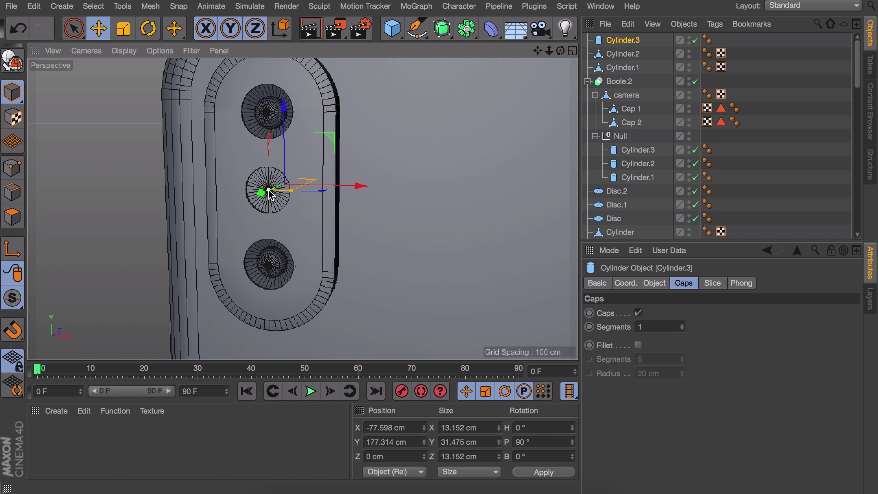
{"action": "left_click_drag", "start_coordinate": [269, 190], "coordinate": [245, 182], "text": "alt"}
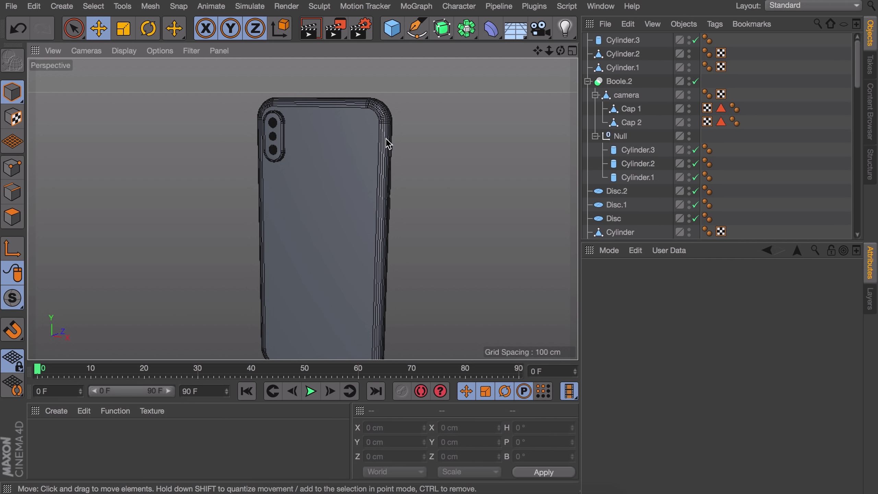
Rename the phone body's Extrude polygon object in the original Boole as base
{"action": "scroll", "coordinate": [641, 177], "scroll_direction": "down", "scroll_amount": 6}
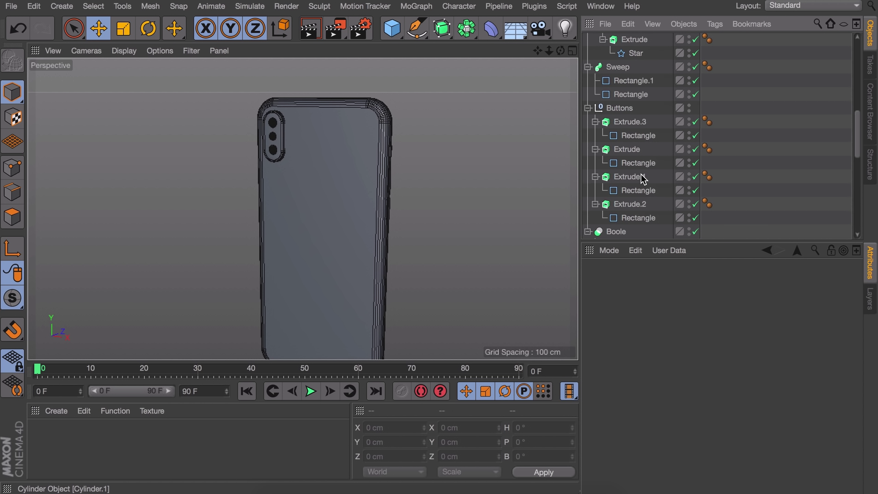
{"action": "scroll", "coordinate": [643, 179], "scroll_direction": "down", "scroll_amount": 5}
{"action": "left_click", "coordinate": [631, 178]}
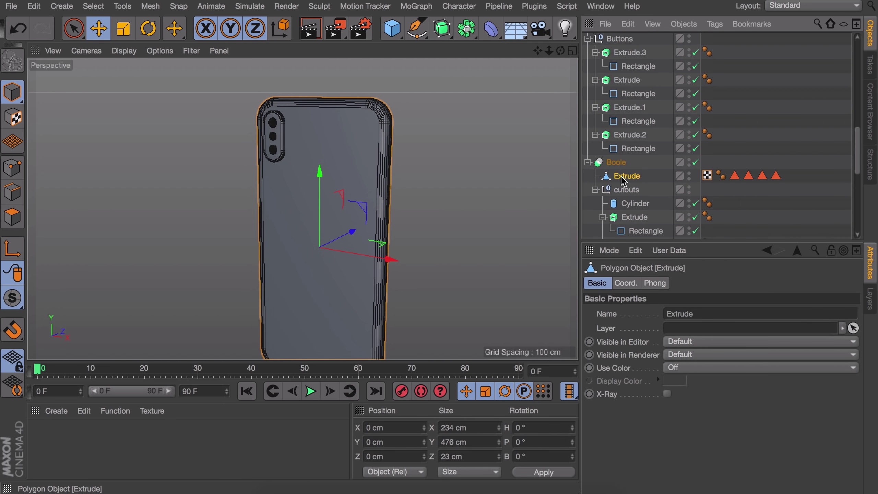
{"action": "double_click", "coordinate": [627, 176]}
{"action": "type", "text": "base"}
{"action": "key", "text": "Return"}
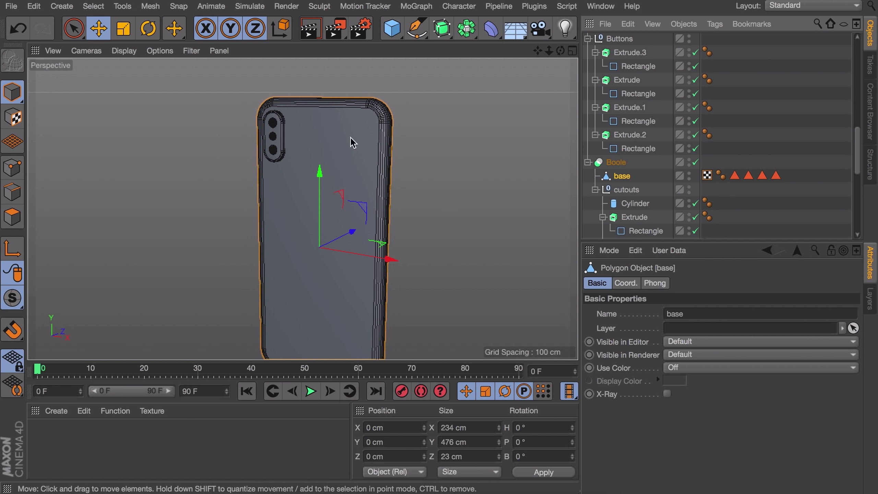
Select the long straight side-frame polygons of base along both edges of the phone
{"action": "left_click", "coordinate": [13, 216]}
{"action": "scroll", "coordinate": [378, 143], "scroll_direction": "up", "scroll_amount": 6}
{"action": "key", "text": "space"}
{"action": "middle_click_drag", "start_coordinate": [379, 143], "coordinate": [352, 137], "text": "alt"}
{"action": "left_click_drag", "start_coordinate": [366, 134], "coordinate": [255, 132], "text": "alt"}
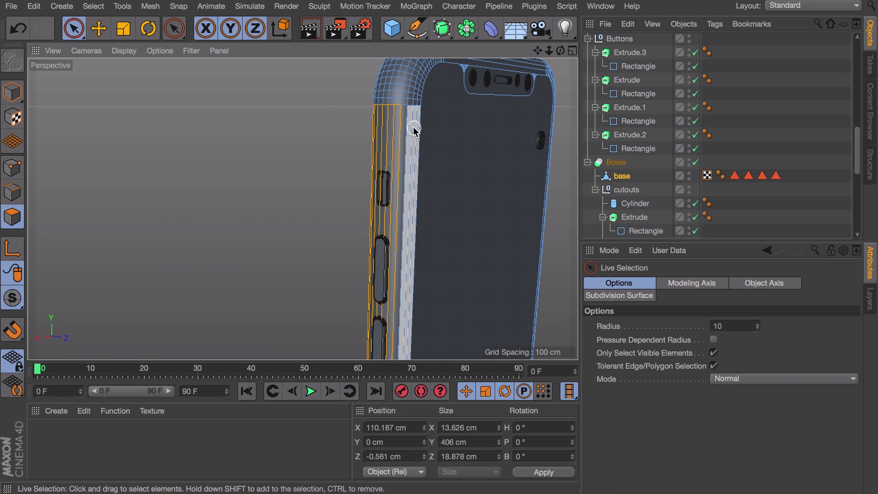
{"action": "left_click_drag", "start_coordinate": [413, 128], "coordinate": [396, 129], "text": "shift"}
{"action": "left_click_drag", "start_coordinate": [484, 137], "coordinate": [346, 142], "text": "alt"}
{"action": "left_click_drag", "start_coordinate": [418, 145], "coordinate": [443, 148], "text": "shift"}
{"action": "mouse_move", "coordinate": [442, 148]}
{"action": "left_mouse_down", "text": "alt"}
{"action": "mouse_move", "coordinate": [388, 149]}
{"action": "mouse_move", "coordinate": [458, 155]}
{"action": "left_mouse_up", "text": "alt"}
{"action": "left_click_drag", "start_coordinate": [448, 163], "coordinate": [533, 162], "text": "alt"}
{"action": "middle_click", "coordinate": [382, 155]}
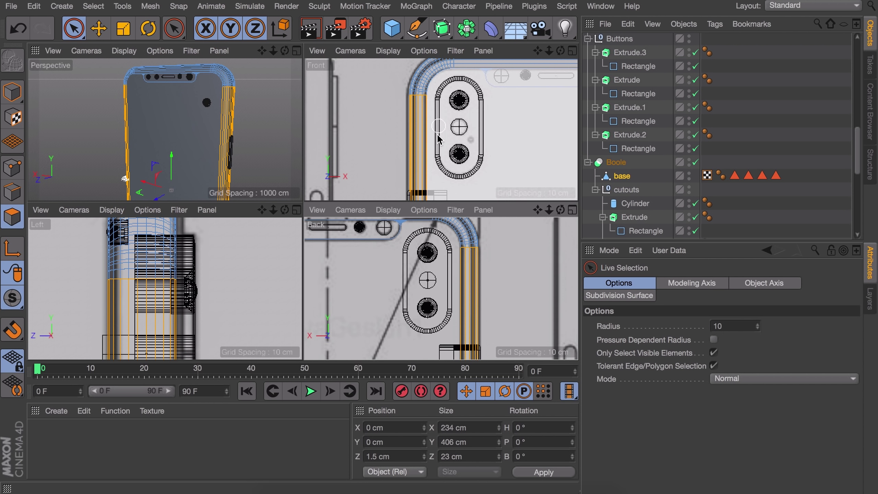
Turn off Only Select Visible Elements and deselect the inner rim strips on both sides, keeping only the outer side-frame polygons
{"action": "middle_click", "coordinate": [484, 254]}
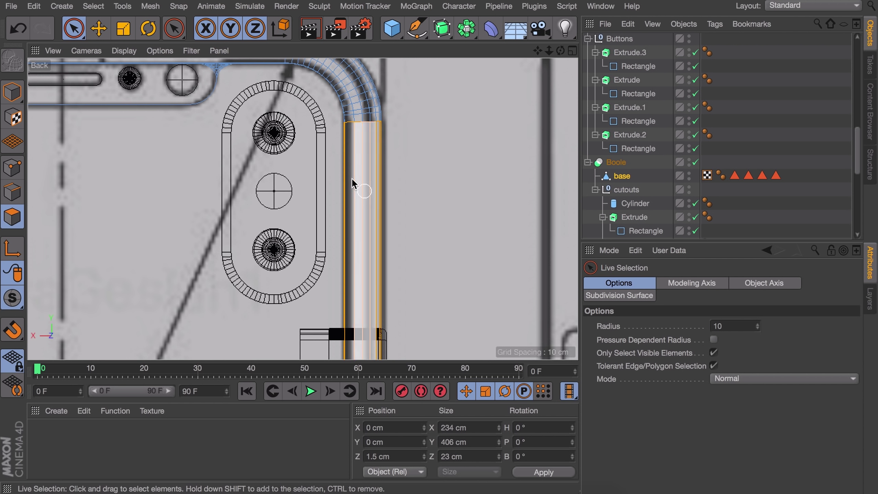
{"action": "scroll", "coordinate": [354, 163], "scroll_direction": "up", "scroll_amount": 6}
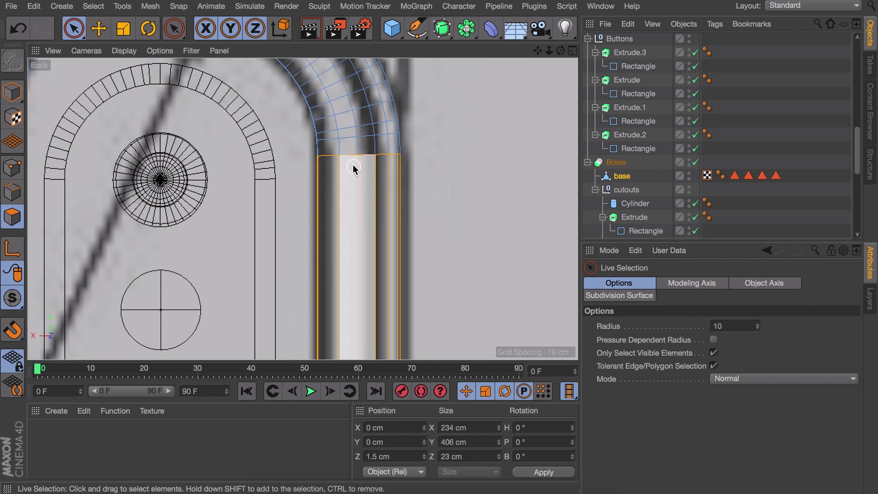
{"action": "scroll", "coordinate": [352, 166], "scroll_direction": "down", "scroll_amount": 3}
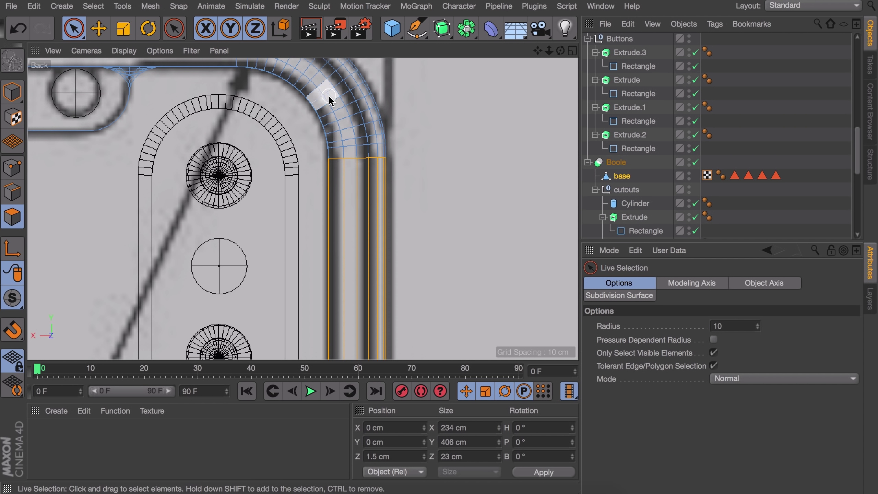
{"action": "middle_click_drag", "start_coordinate": [328, 95], "coordinate": [336, 120], "text": "alt"}
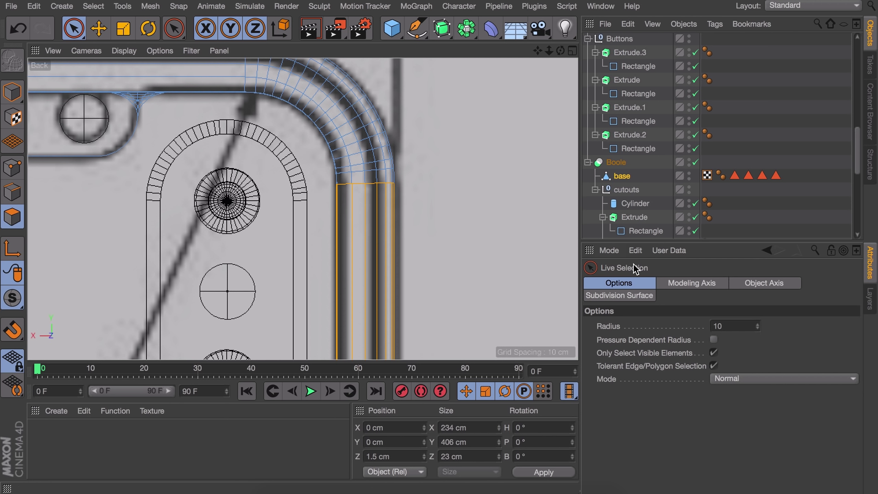
{"action": "left_click", "coordinate": [713, 352]}
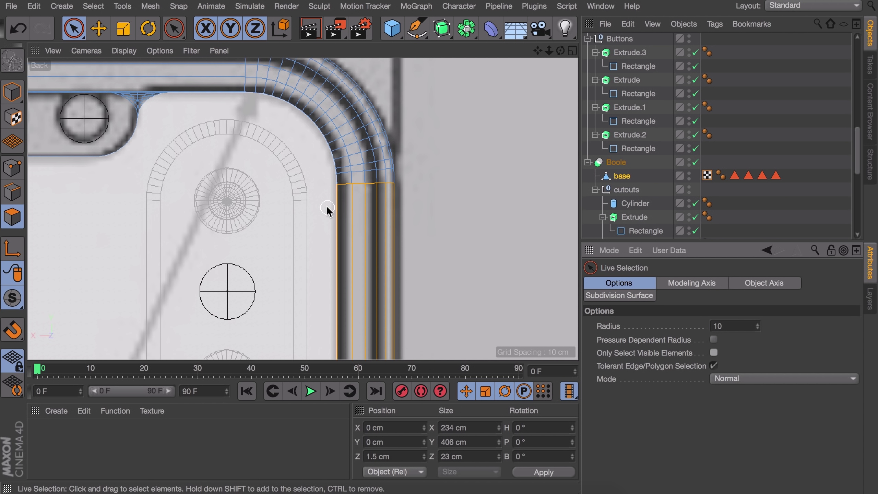
{"action": "left_click_drag", "start_coordinate": [328, 210], "coordinate": [361, 204], "text": "ctrl"}
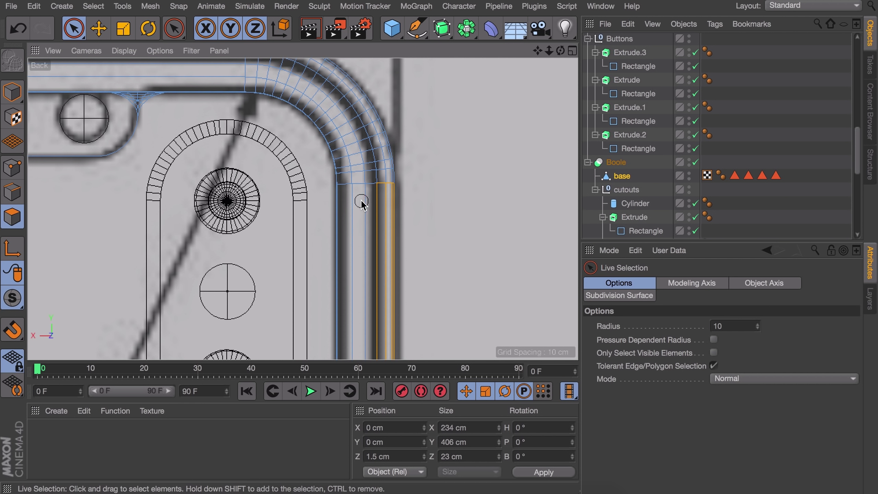
{"action": "middle_click_drag", "start_coordinate": [194, 222], "coordinate": [503, 168], "text": "alt"}
{"action": "middle_click_drag", "start_coordinate": [52, 238], "coordinate": [452, 236], "text": "alt"}
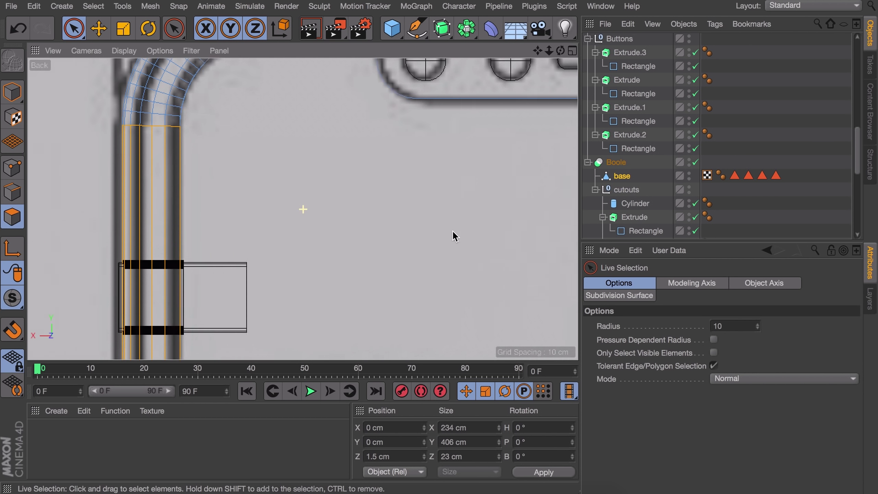
{"action": "scroll", "coordinate": [181, 191], "scroll_direction": "down", "scroll_amount": 2}
{"action": "scroll", "coordinate": [157, 190], "scroll_direction": "down", "scroll_amount": 2}
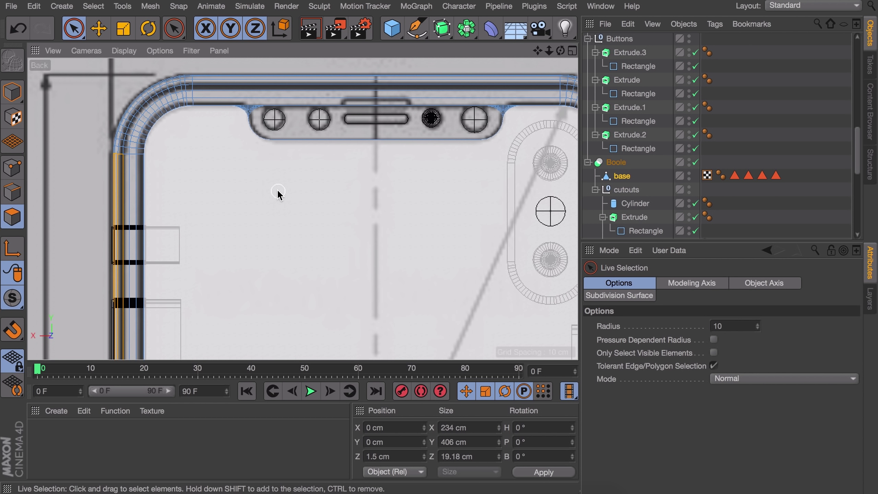
Add paired loop cuts restricted to the selection across the side frame, one pair near the upper corners and one near the lower corners
{"action": "key", "text": "k"}
{"action": "key", "text": "l"}
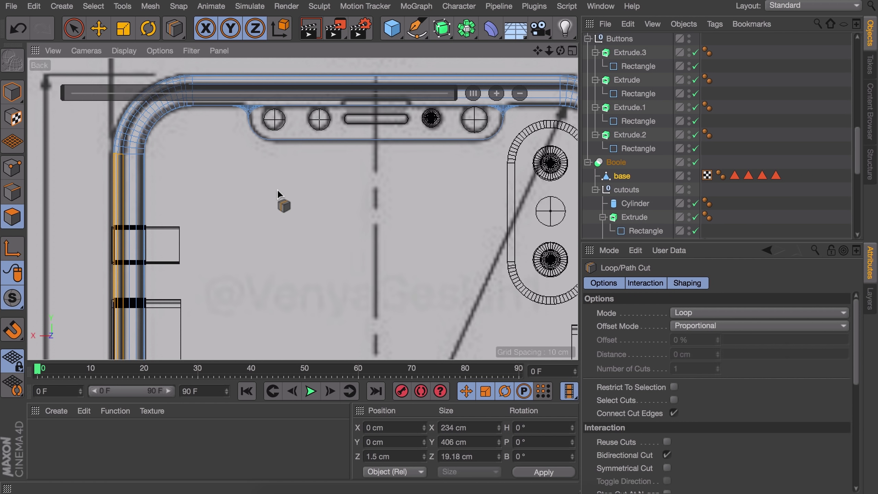
{"action": "left_click", "coordinate": [674, 386]}
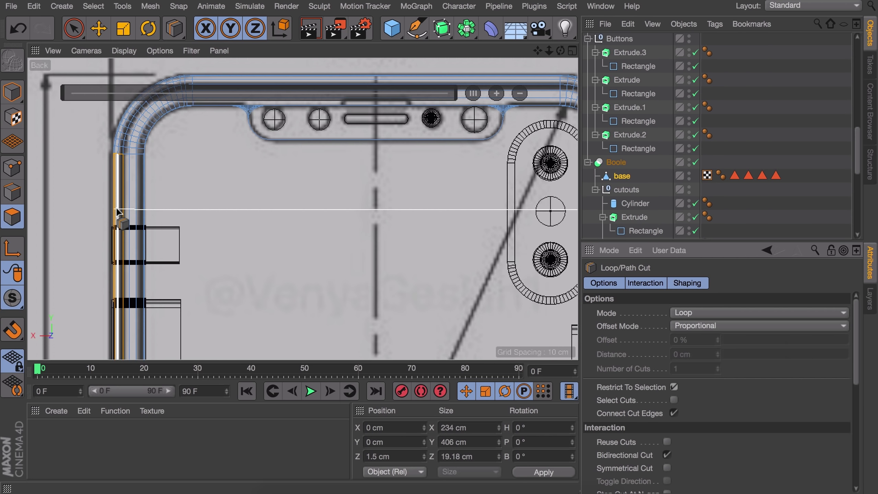
{"action": "left_click", "coordinate": [118, 209]}
{"action": "left_click", "coordinate": [114, 198]}
{"action": "middle_click_drag", "start_coordinate": [290, 206], "coordinate": [343, 5], "text": "alt"}
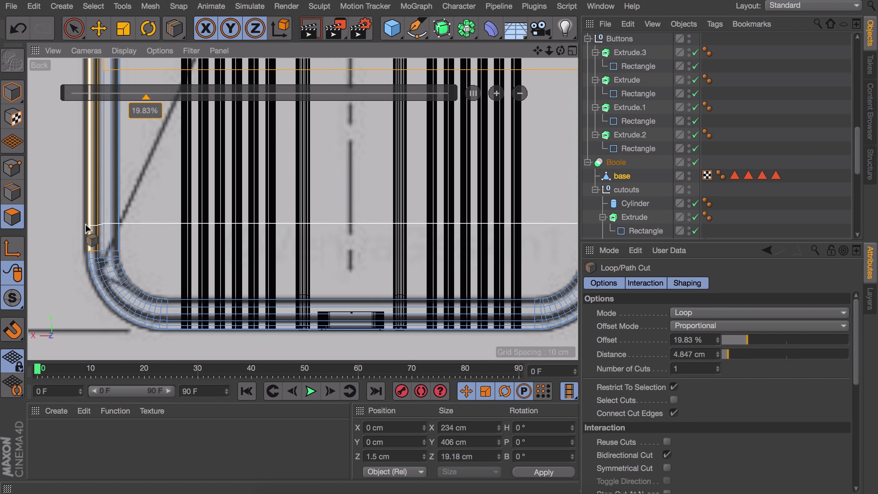
{"action": "left_click", "coordinate": [88, 227]}
{"action": "scroll", "coordinate": [91, 222], "scroll_direction": "up", "scroll_amount": 3}
{"action": "left_click", "coordinate": [92, 219]}
{"action": "key", "text": "e"}
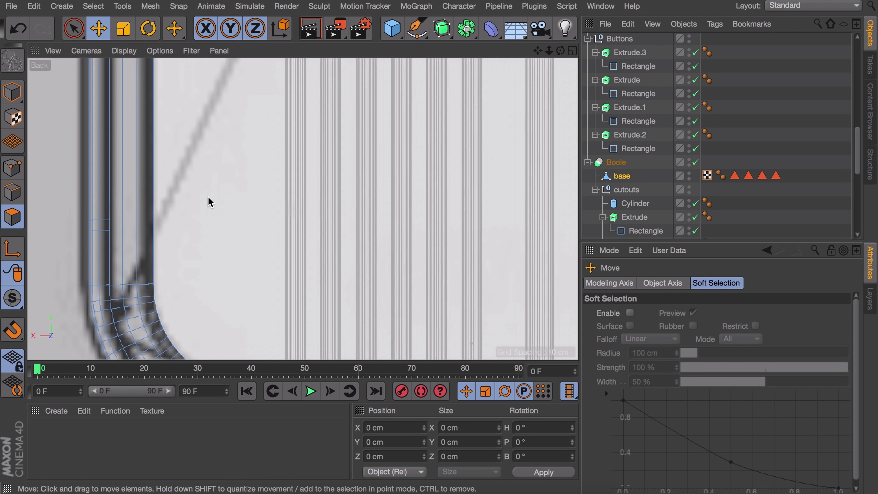
{"action": "key", "text": "F1"}
{"action": "left_click_drag", "start_coordinate": [208, 198], "coordinate": [458, 166], "text": "alt"}
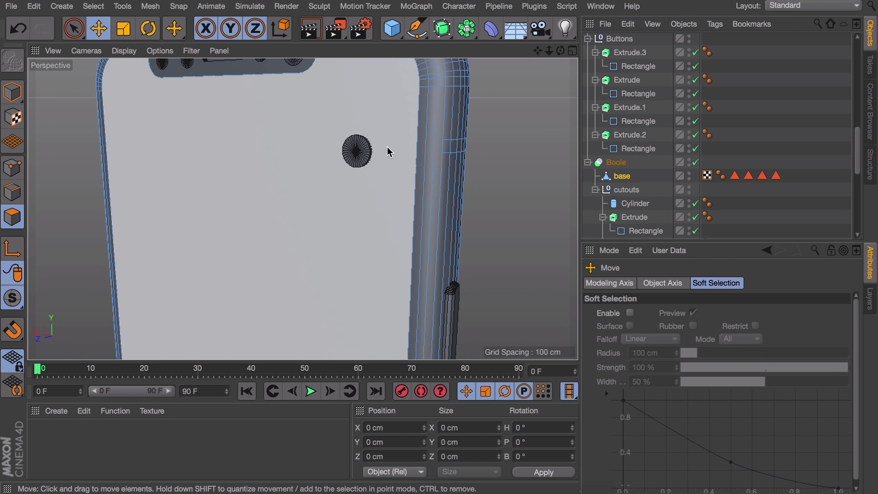
Shorten the middle rear lens cylinder to about 13.3 cm and shift it in depth so it sits recessed in its opening
{"action": "left_click", "coordinate": [16, 93]}
{"action": "left_click", "coordinate": [363, 151]}
{"action": "left_click_drag", "start_coordinate": [376, 151], "coordinate": [318, 149], "text": "alt"}
{"action": "left_click_drag", "start_coordinate": [363, 149], "coordinate": [290, 128]}
{"action": "scroll", "coordinate": [290, 127], "scroll_direction": "up", "scroll_amount": 5}
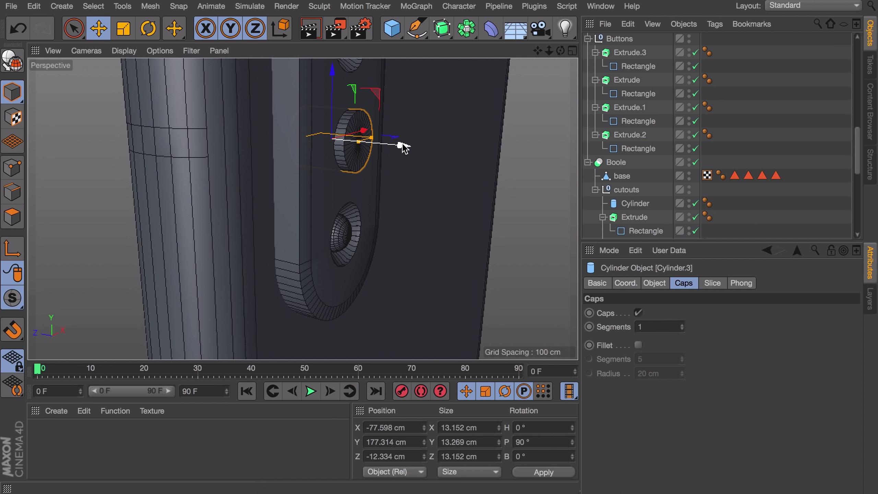
{"action": "left_click_drag", "start_coordinate": [400, 144], "coordinate": [389, 145]}
{"action": "key", "text": "shift+super+a"}
{"action": "scroll", "coordinate": [386, 194], "scroll_direction": "down", "scroll_amount": 10}
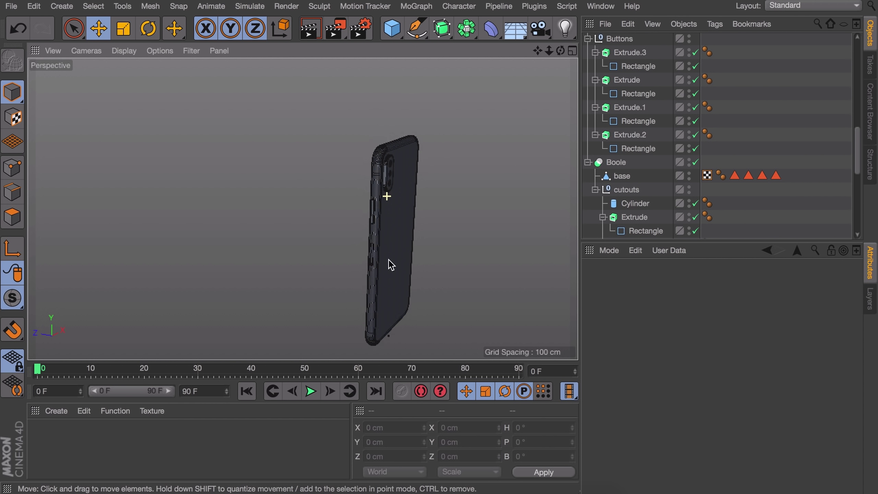
{"action": "left_click_drag", "start_coordinate": [388, 254], "coordinate": [505, 245], "text": "alt"}
{"action": "middle_click_drag", "start_coordinate": [343, 238], "coordinate": [323, 218], "text": "alt"}
{"action": "left_click_drag", "start_coordinate": [336, 217], "coordinate": [415, 214], "text": "alt"}
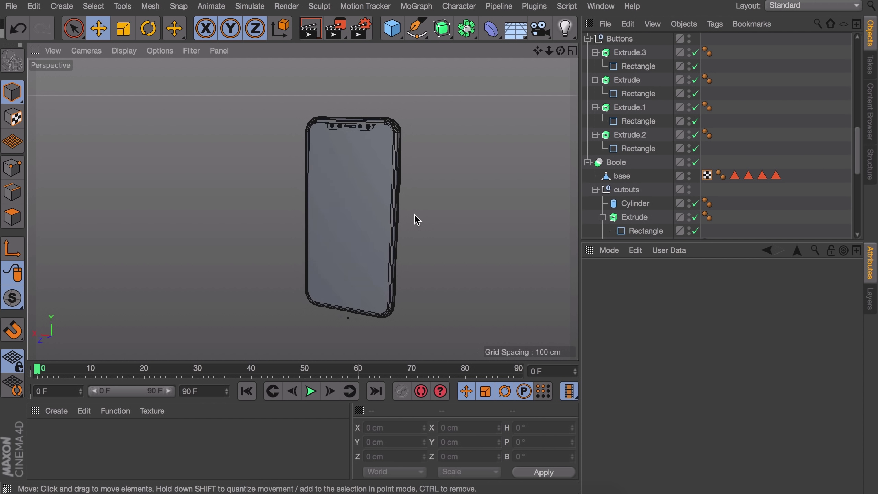
{"action": "middle_click_drag", "start_coordinate": [410, 212], "coordinate": [368, 206], "text": "alt"}
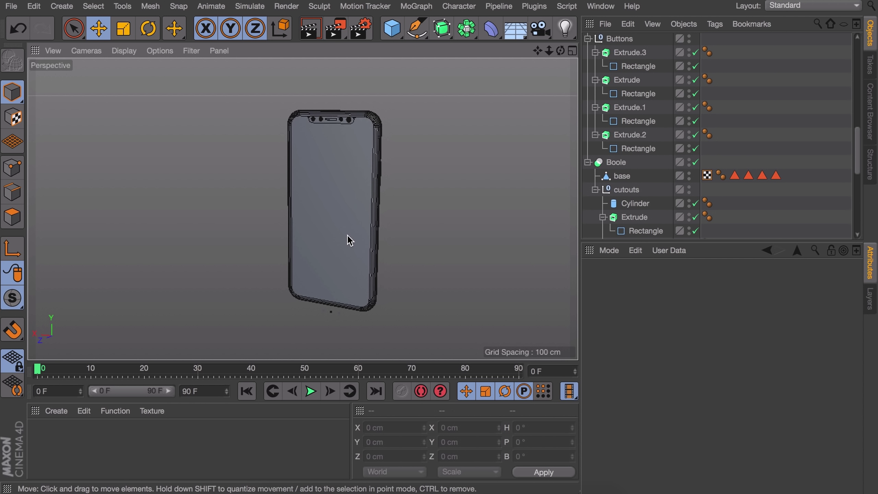